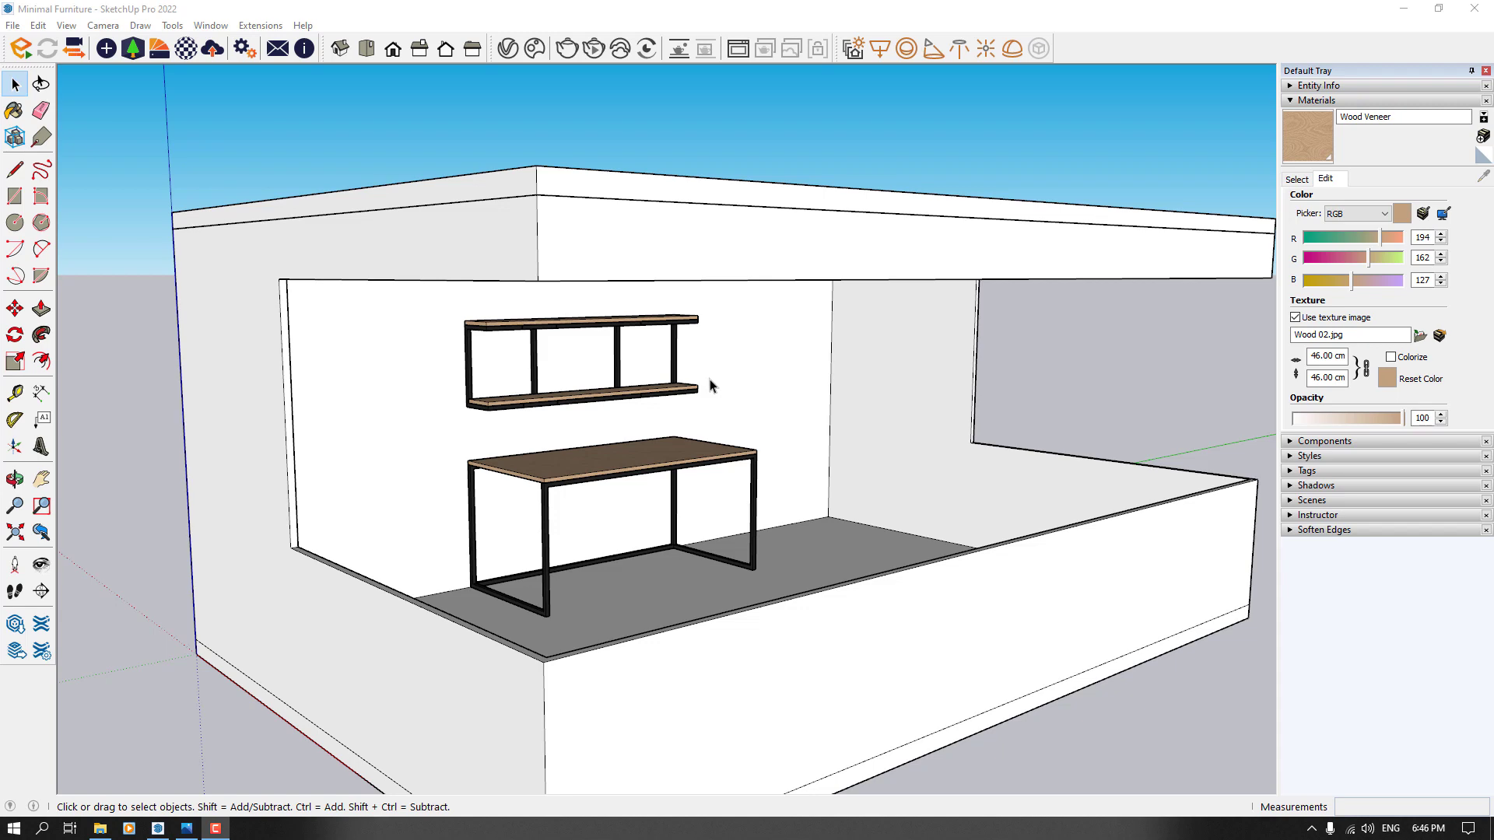
- Draw a 30 cm guide line on the room floor, starting at the base of the long wall opposite the desk
scroll(711, 387, down, 2)
middle_drag(804, 454, 671, 434)
scroll(627, 430, up, 3)
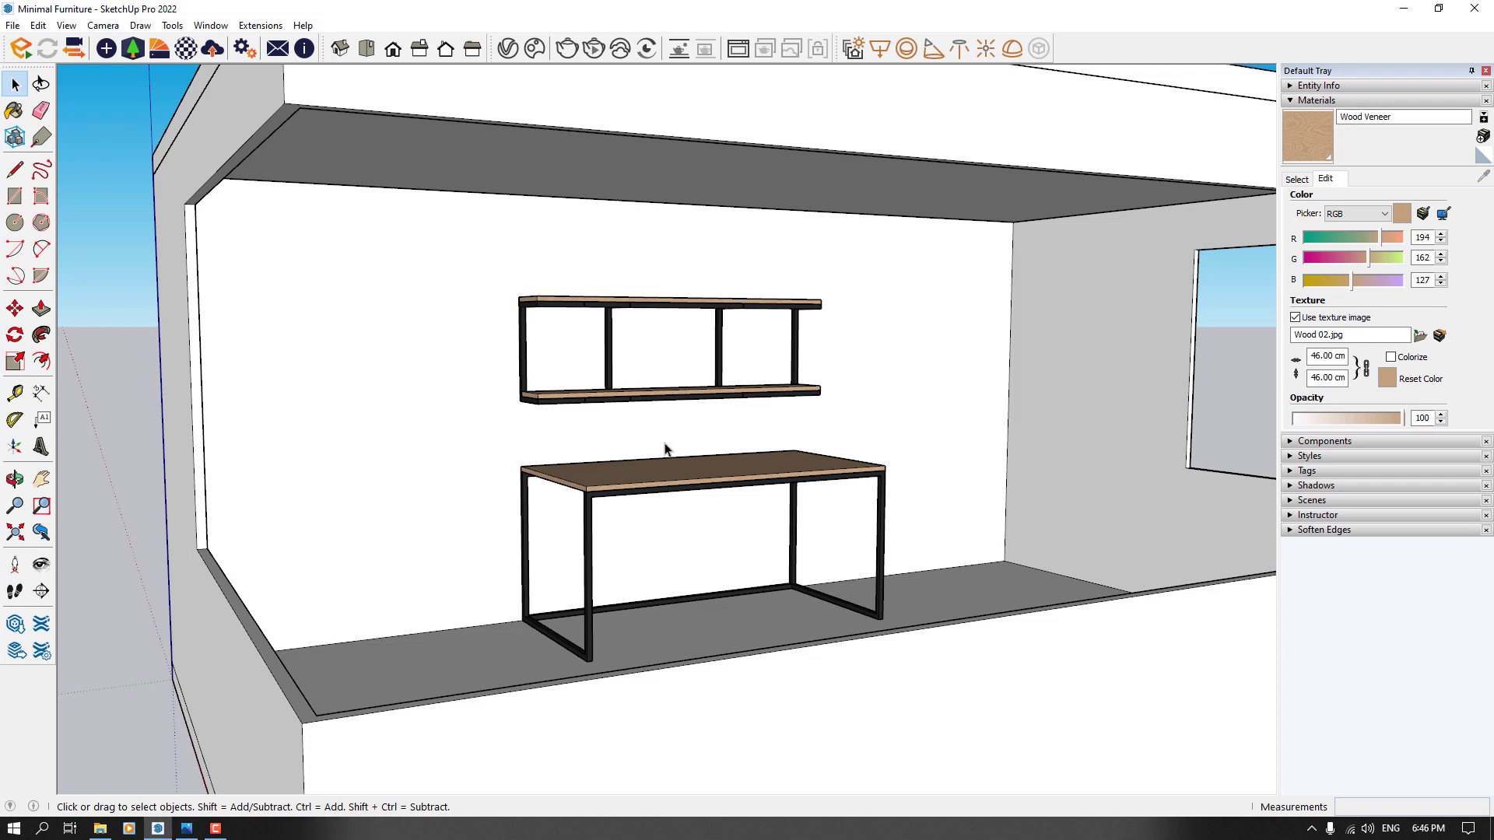
scroll(665, 450, down, 3)
middle_drag(666, 450, 1112, 619)
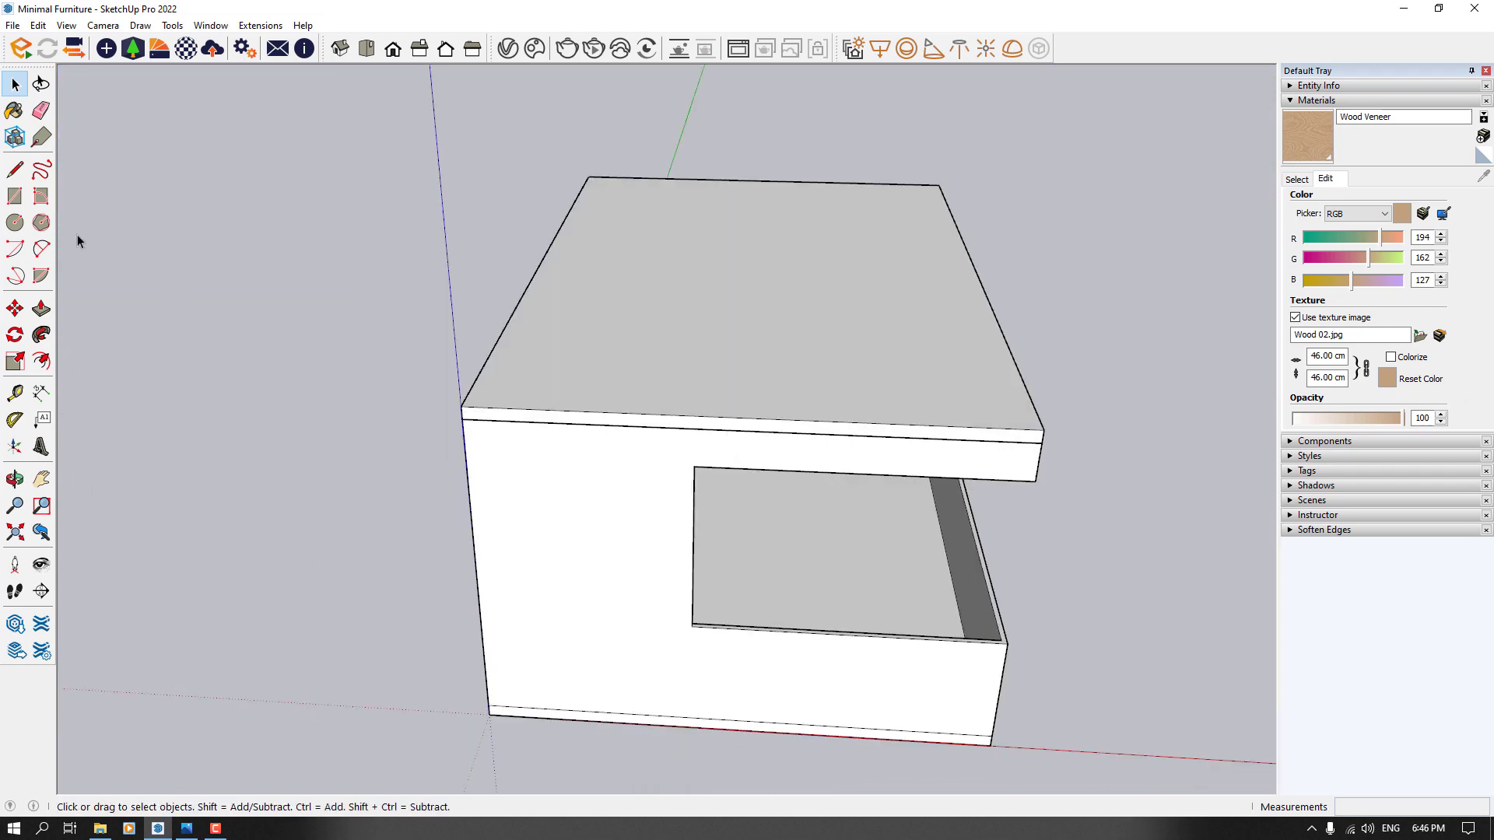
click(15, 169)
middle_drag(667, 567, 747, 517)
scroll(845, 544, up, 3)
click(846, 545)
scroll(793, 560, up, 3)
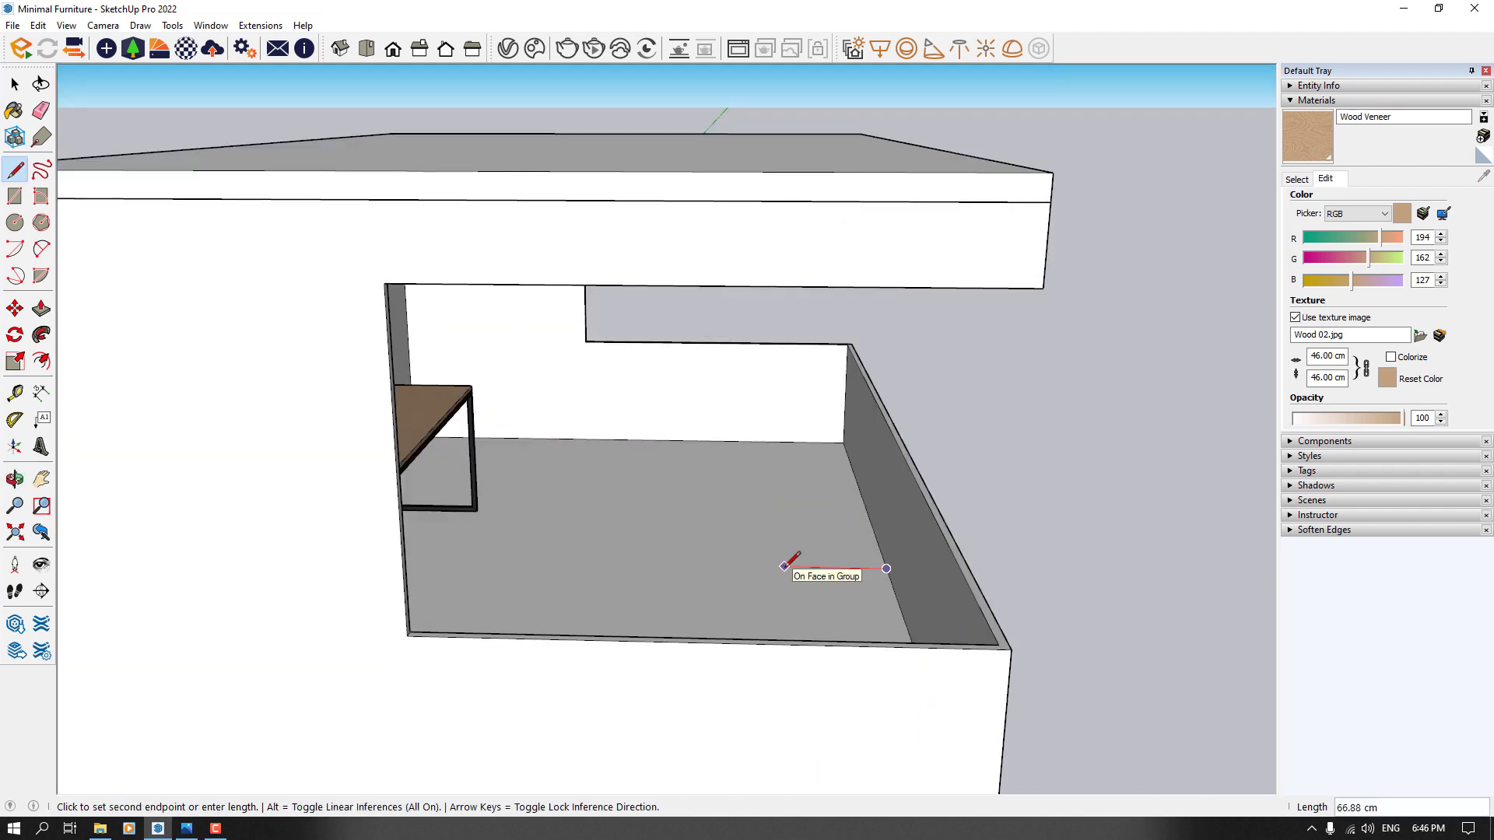
text(30)
key(Return)
key(space)
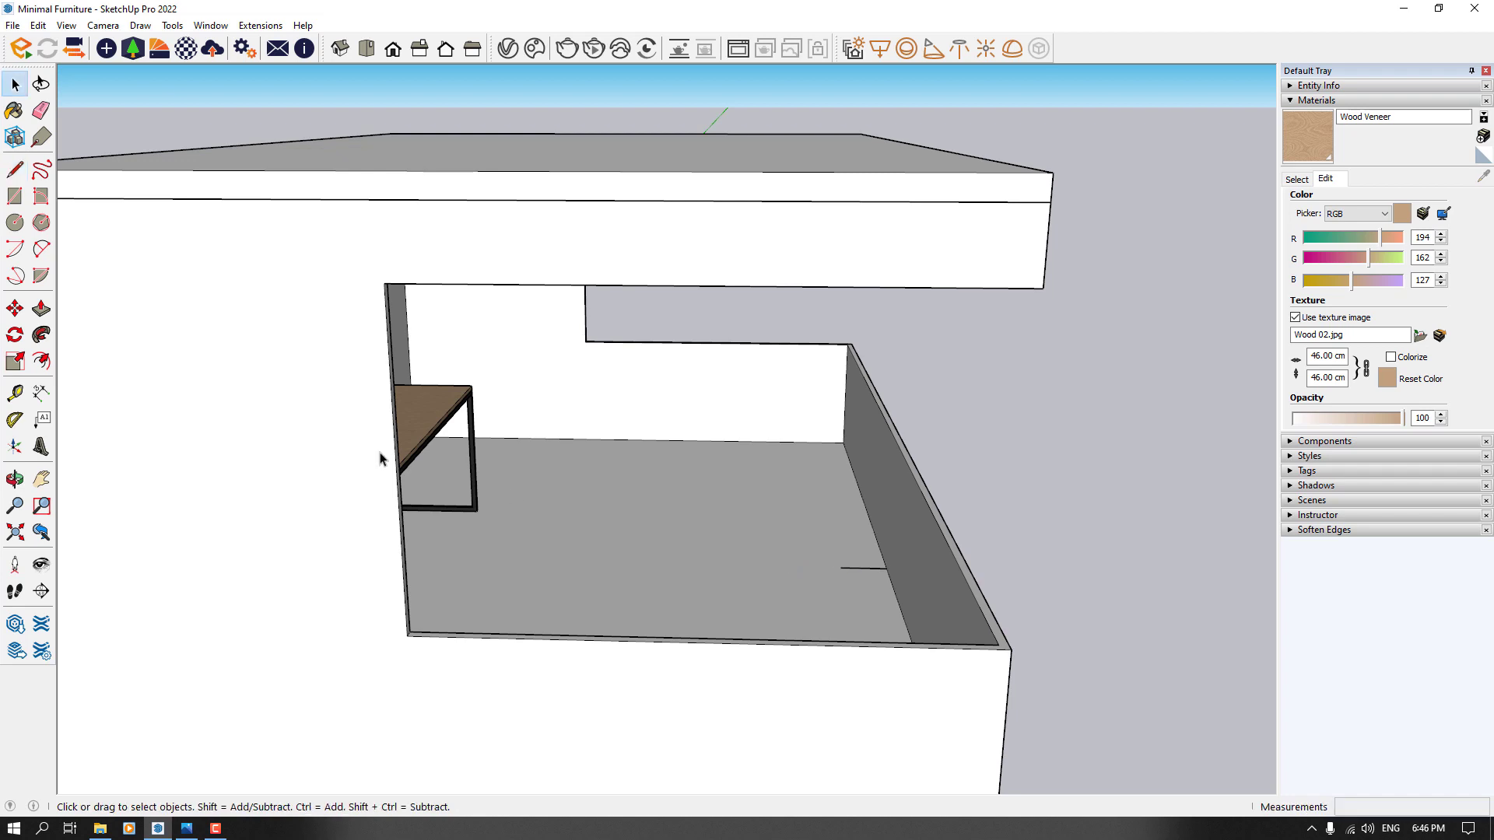
- Position the camera at the free end of the 30 cm floor line, looking toward the desk and wall shelf
click(14, 568)
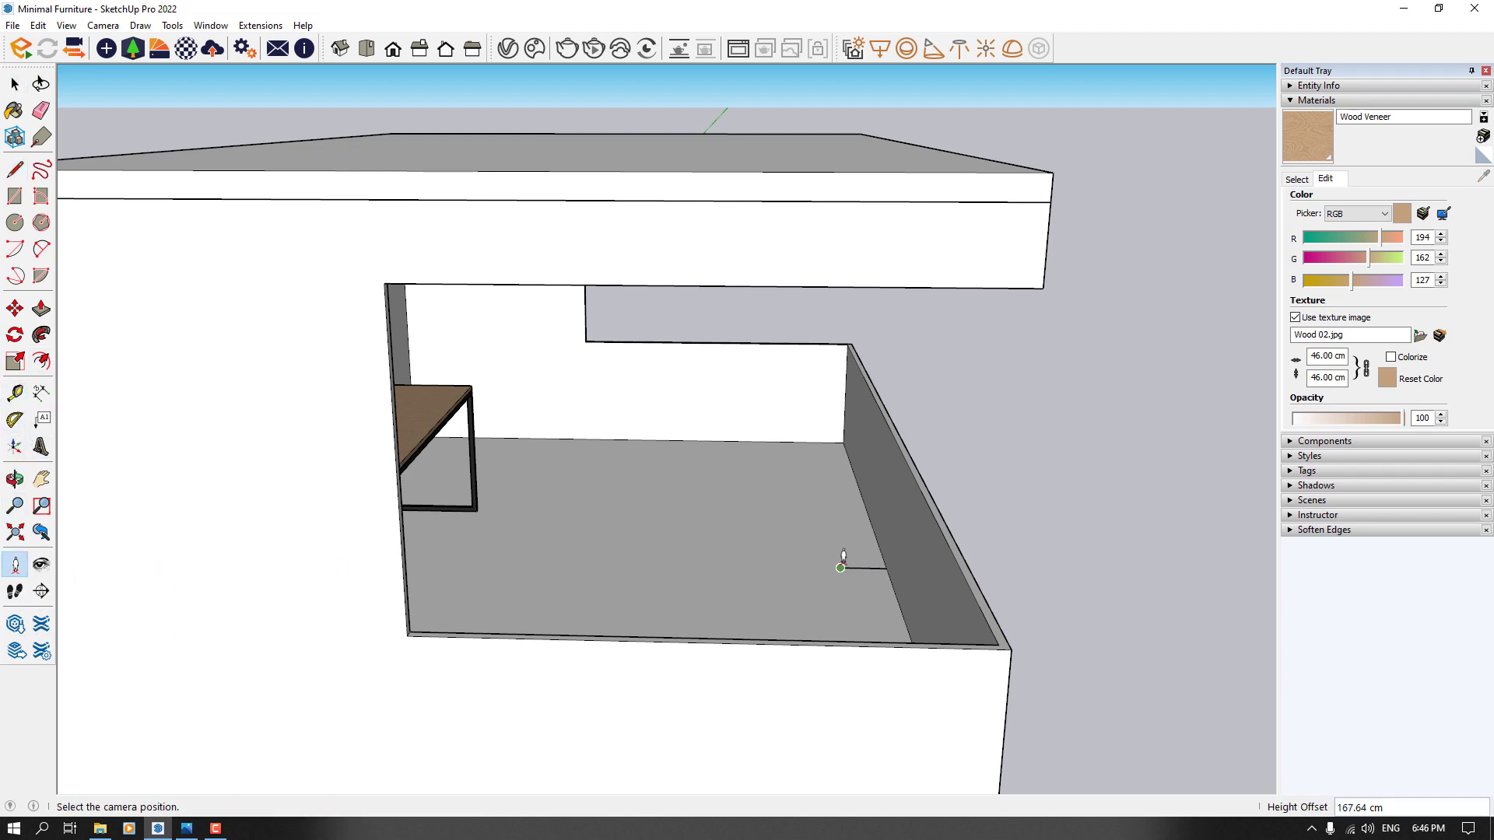
click(843, 561)
drag(841, 559, 206, 514)
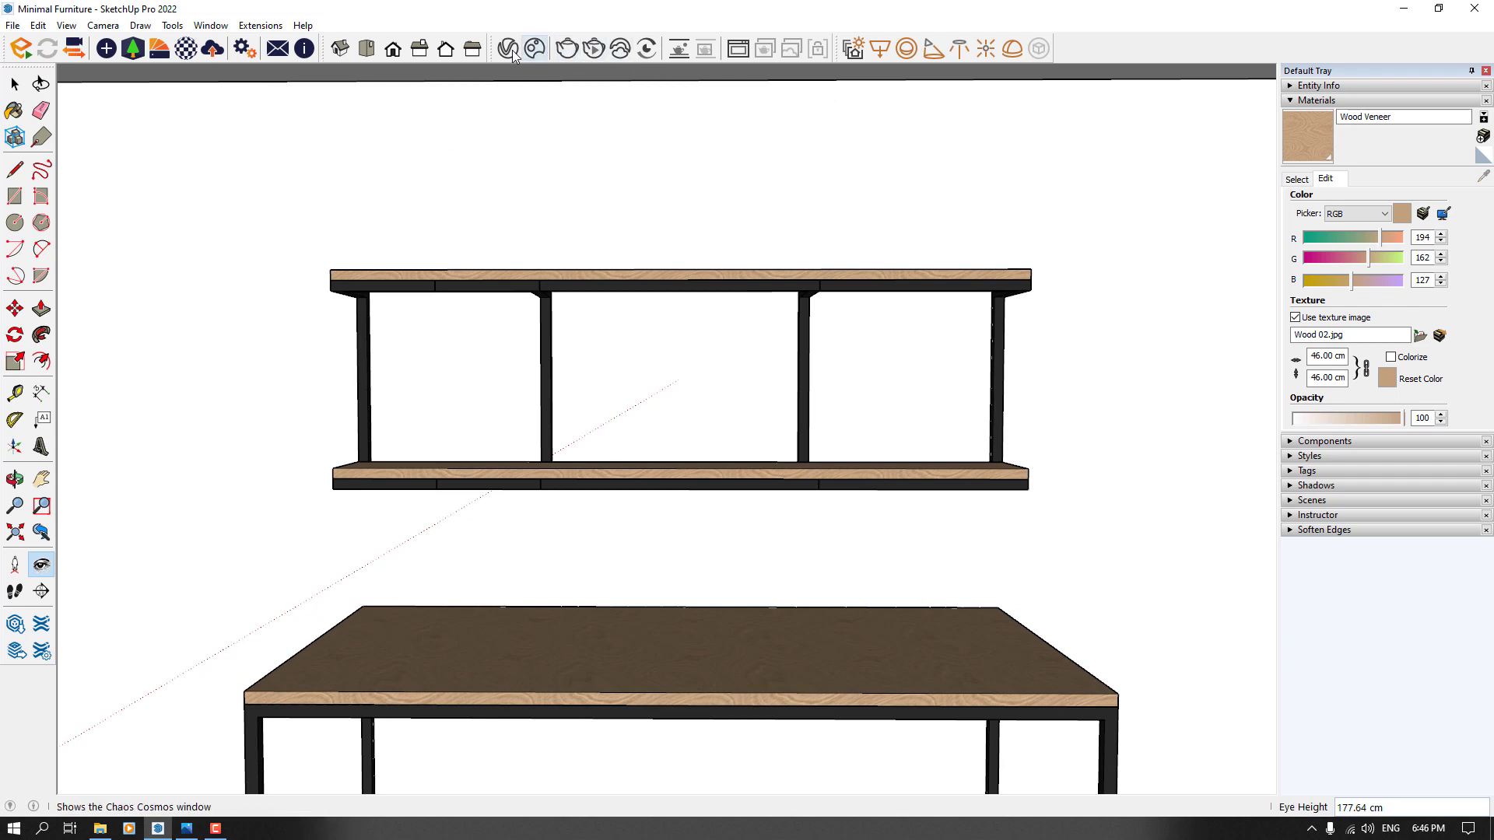
- Enable Safe Frame in V-Ray's render output settings and close the default tray
click(506, 49)
drag(730, 155, 268, 123)
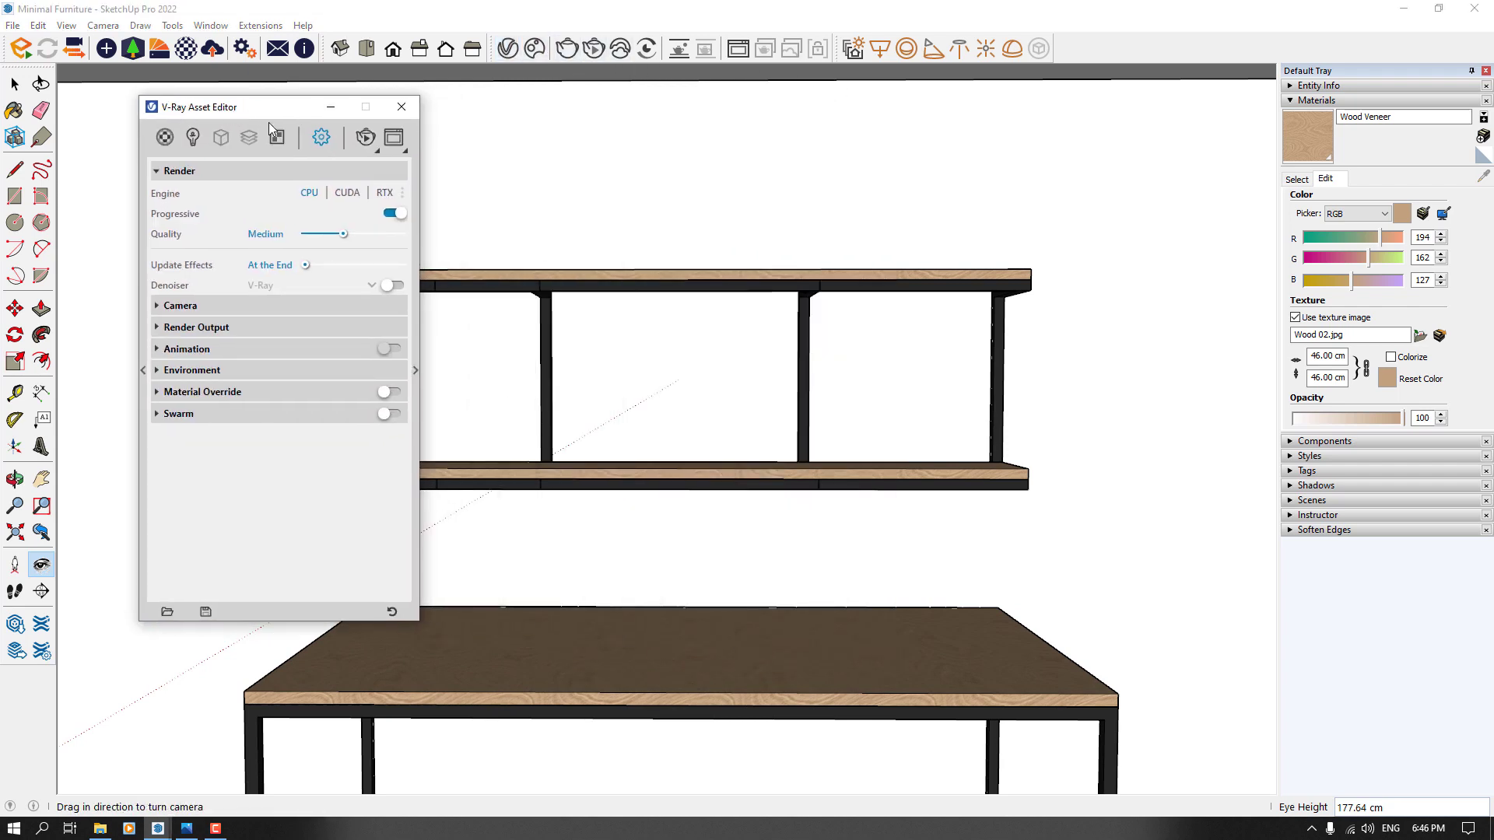
click(194, 313)
click(192, 311)
click(191, 327)
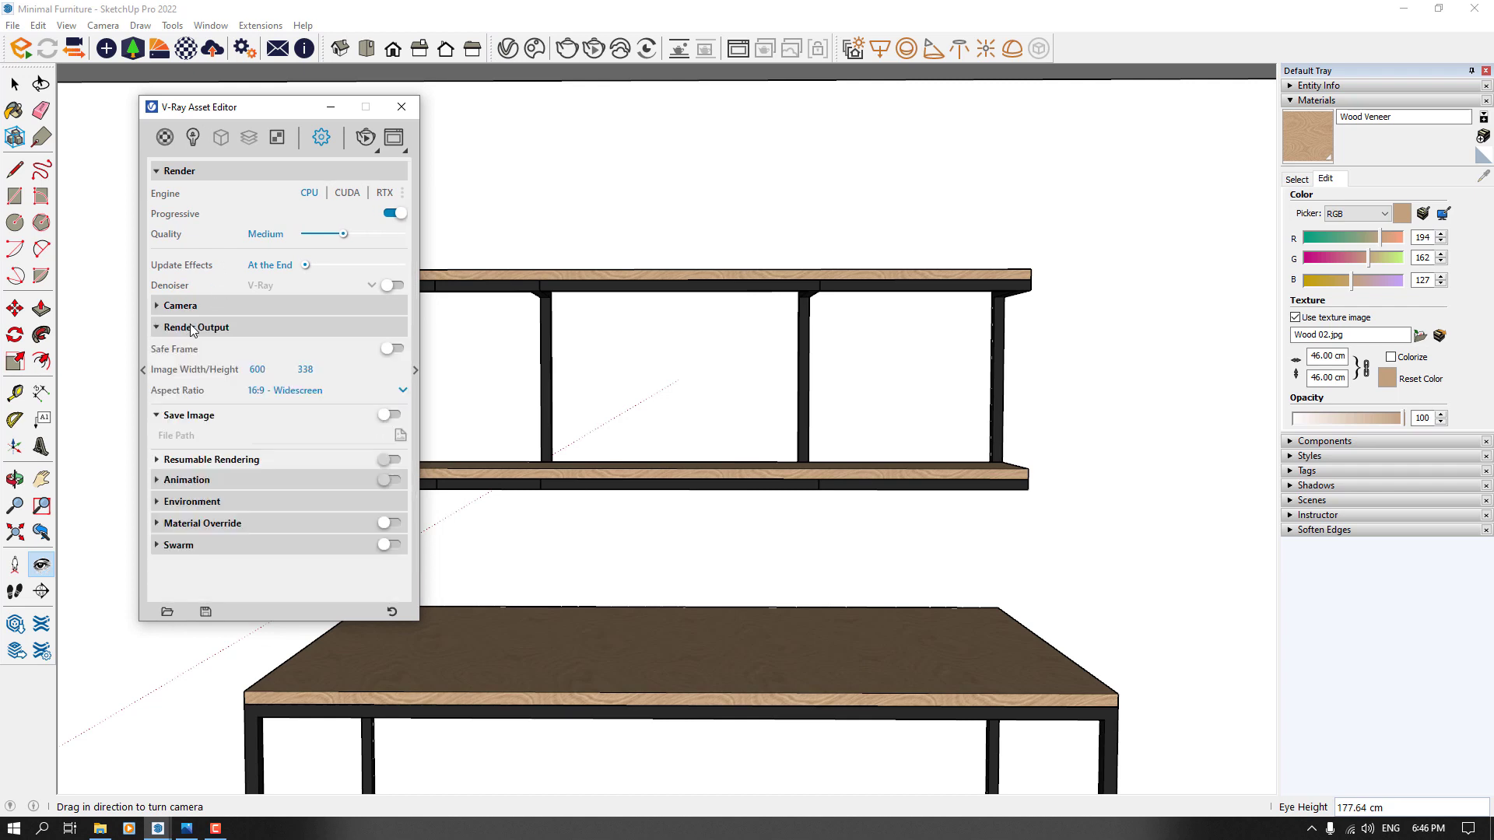
click(388, 350)
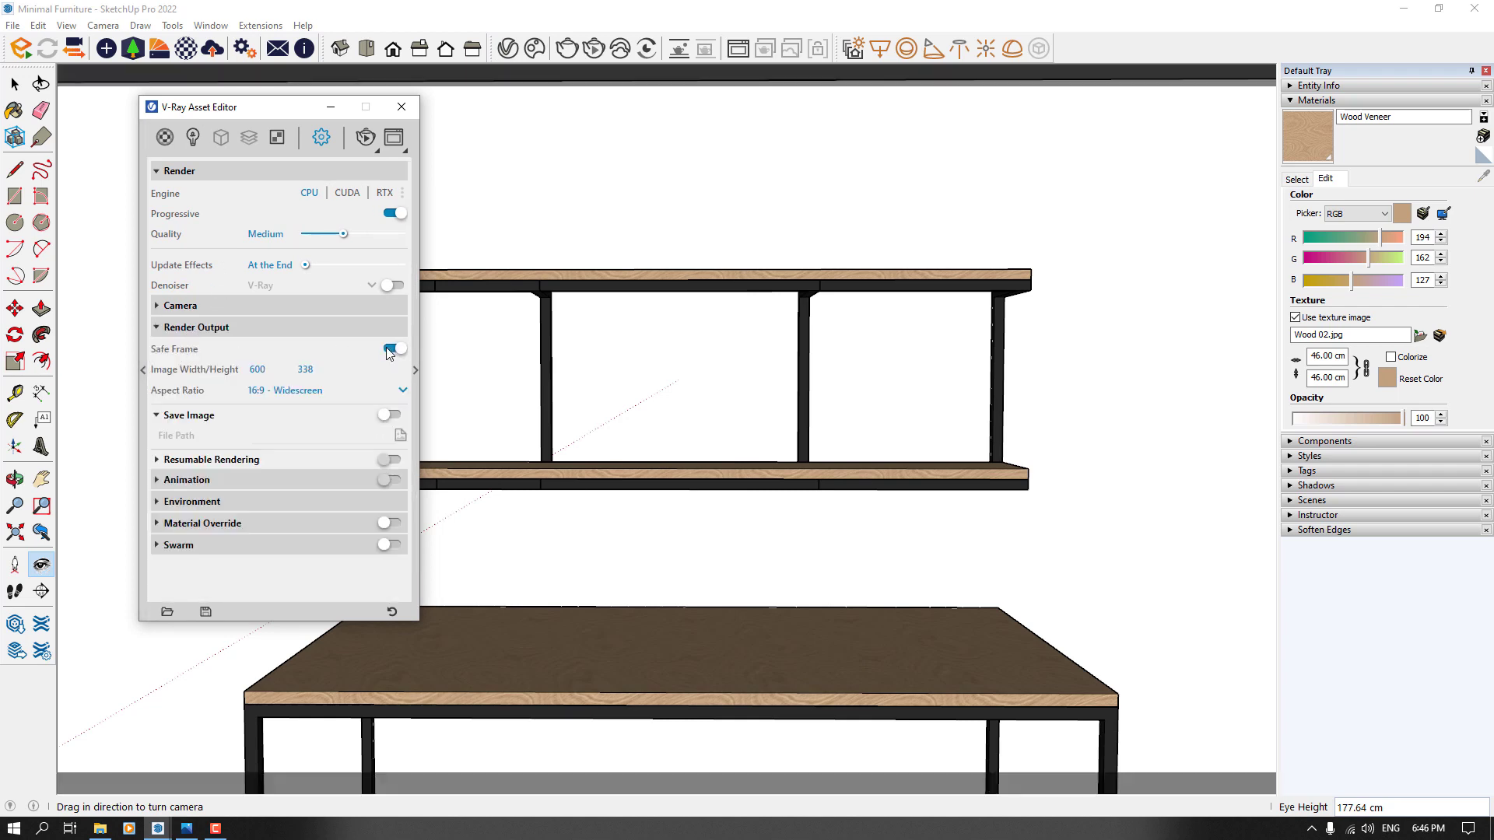
click(1485, 71)
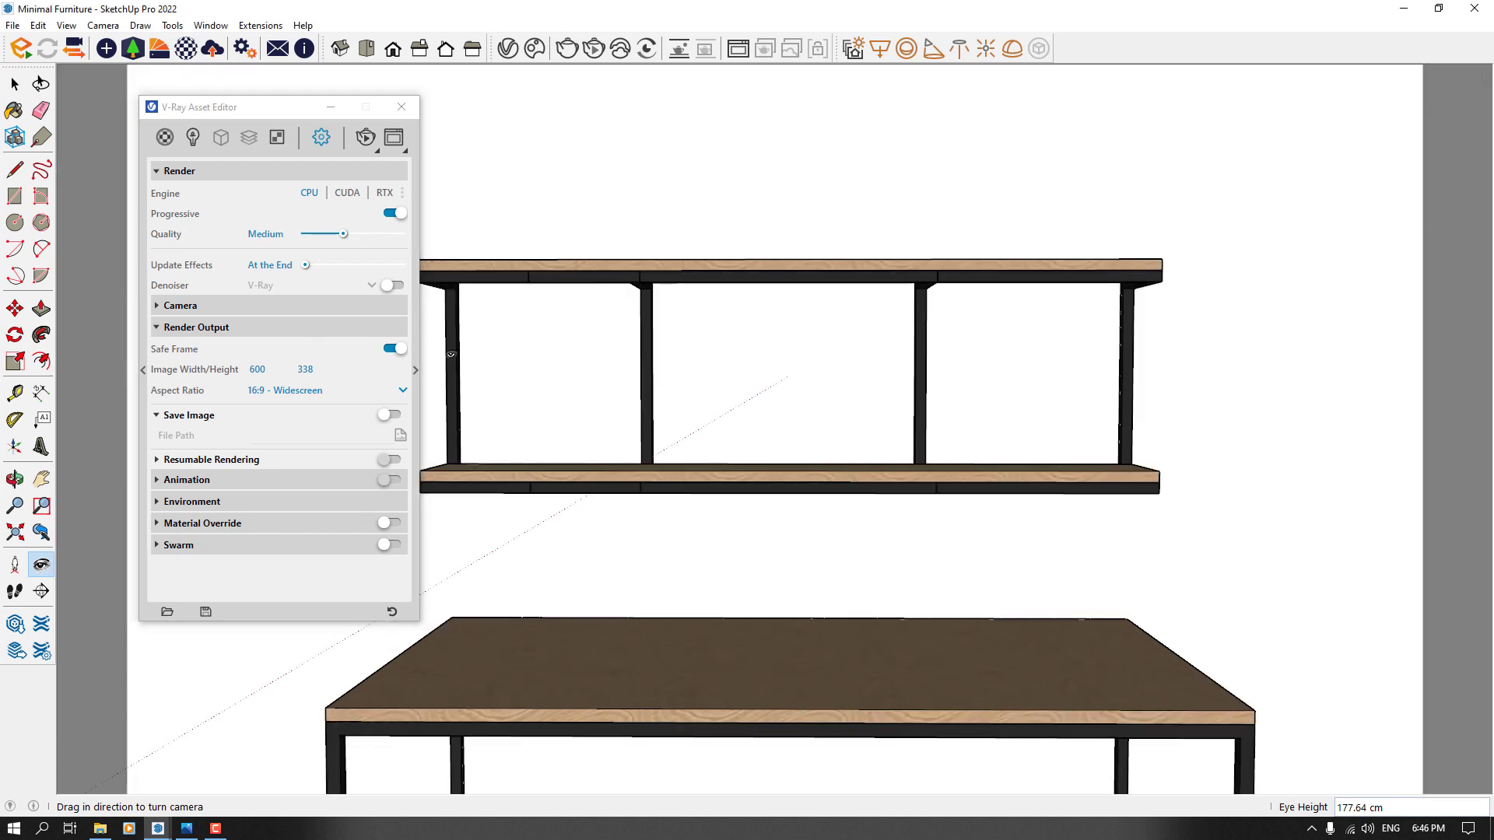
- Try the 4:3 Picture aspect ratio for the render output, then set it to 1:1 Square
click(272, 395)
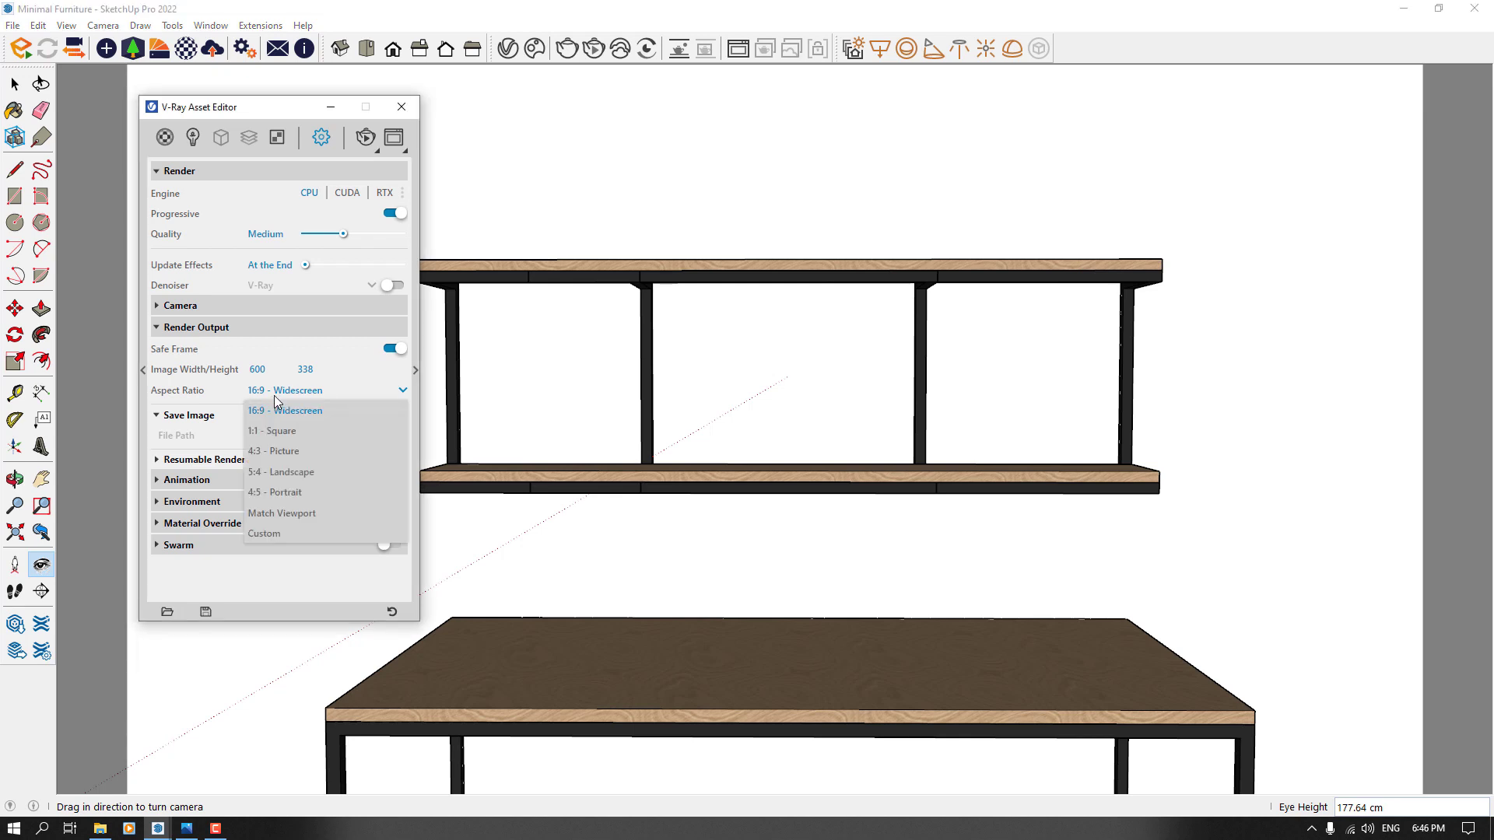
click(307, 458)
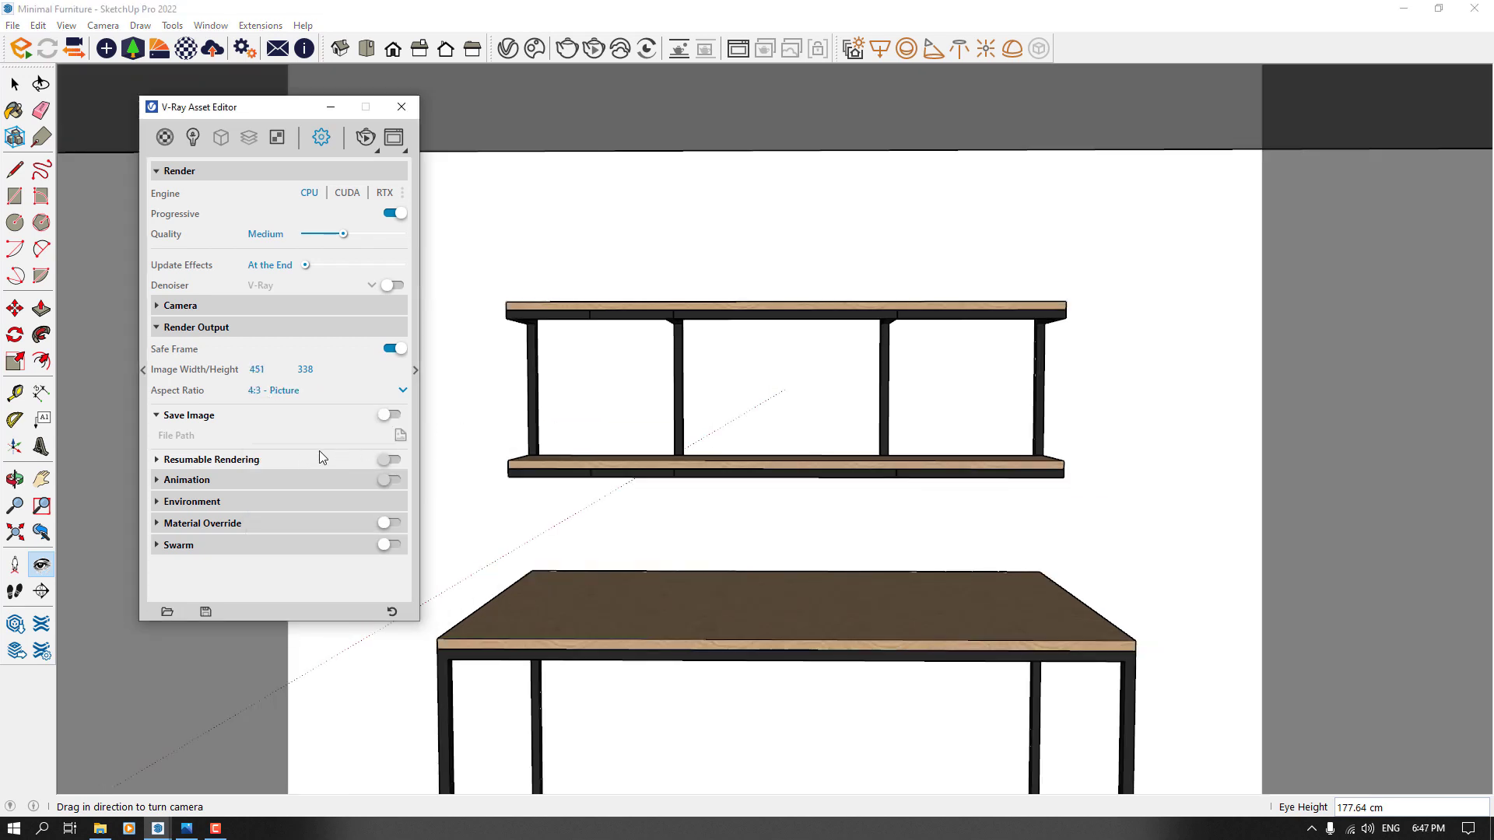
click(268, 395)
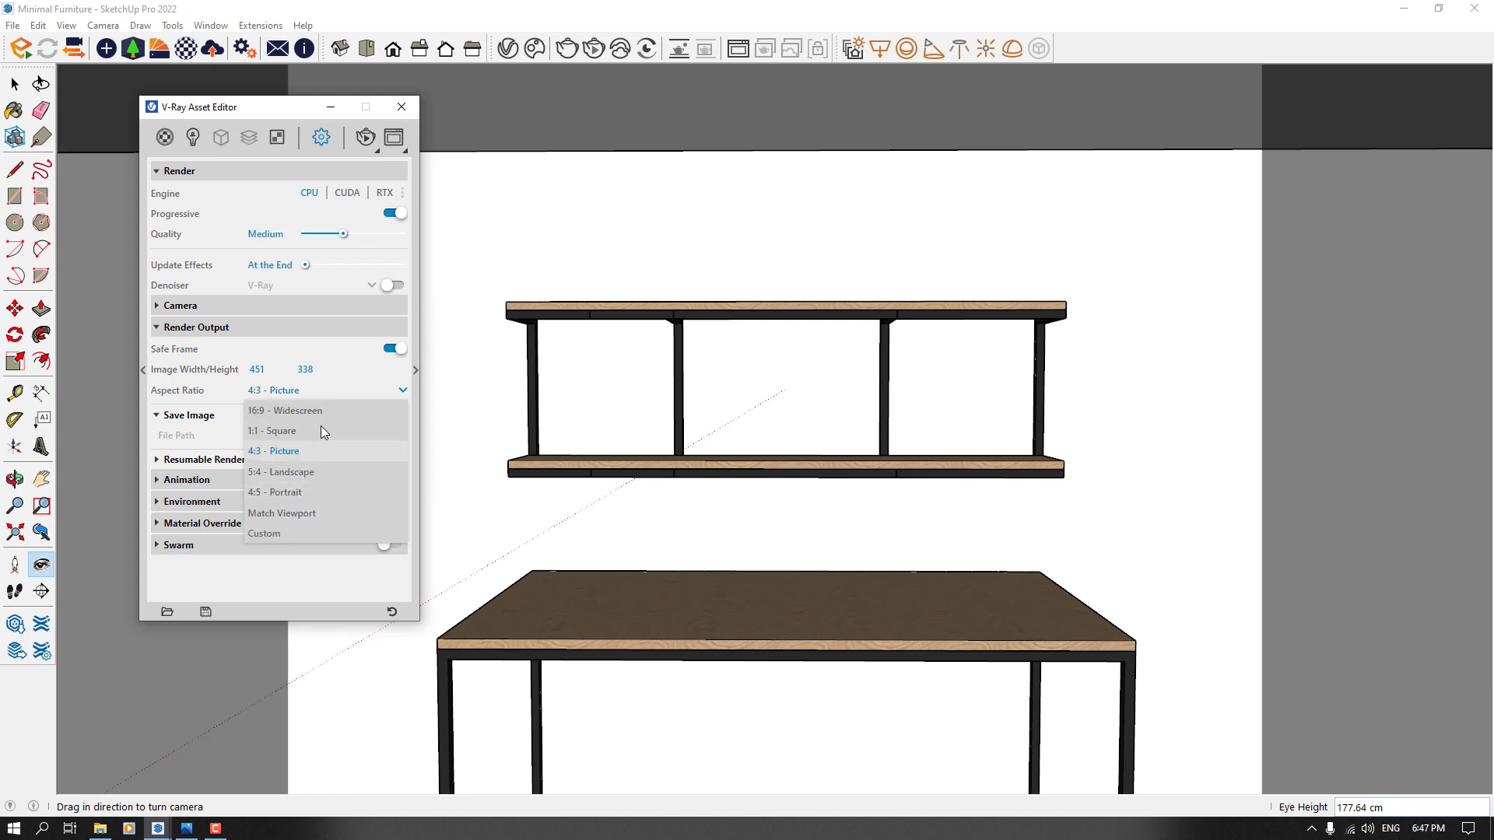
click(321, 429)
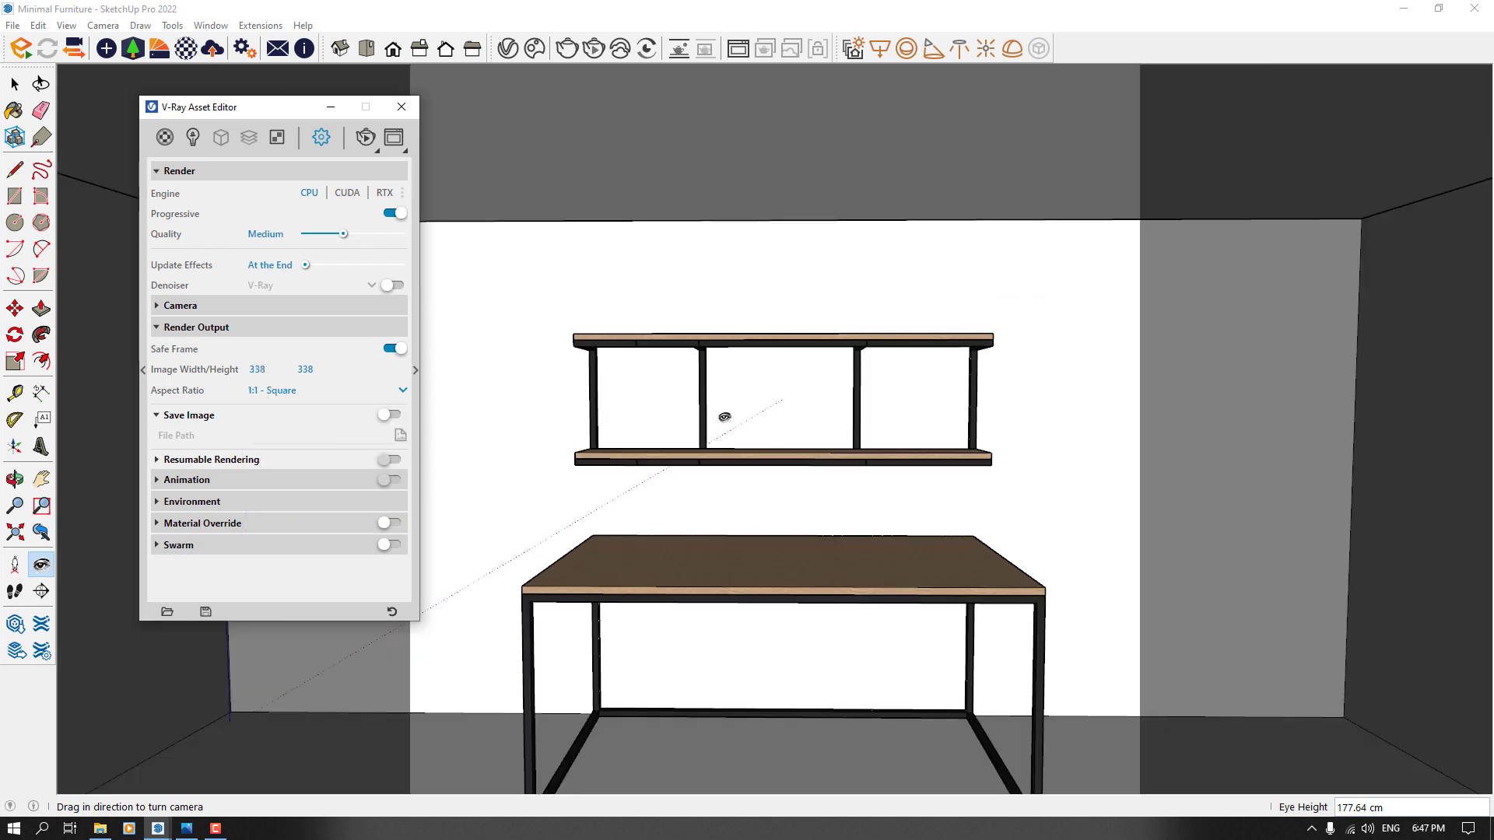
- Turn the camera slightly, set its eye height to 160 cm, and apply two-point perspective
drag(720, 414, 739, 423)
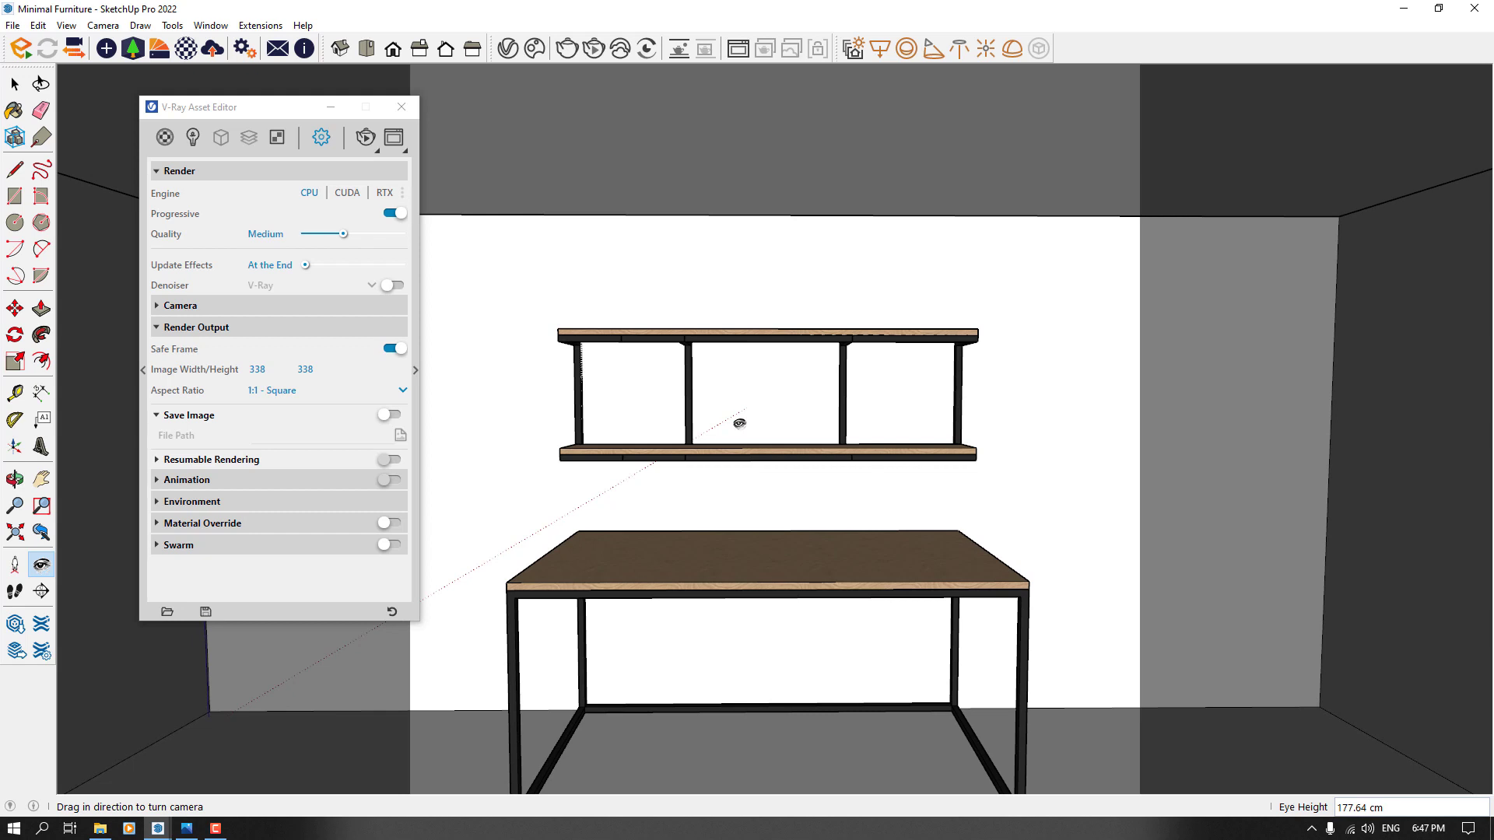
text(160)
key(Return)
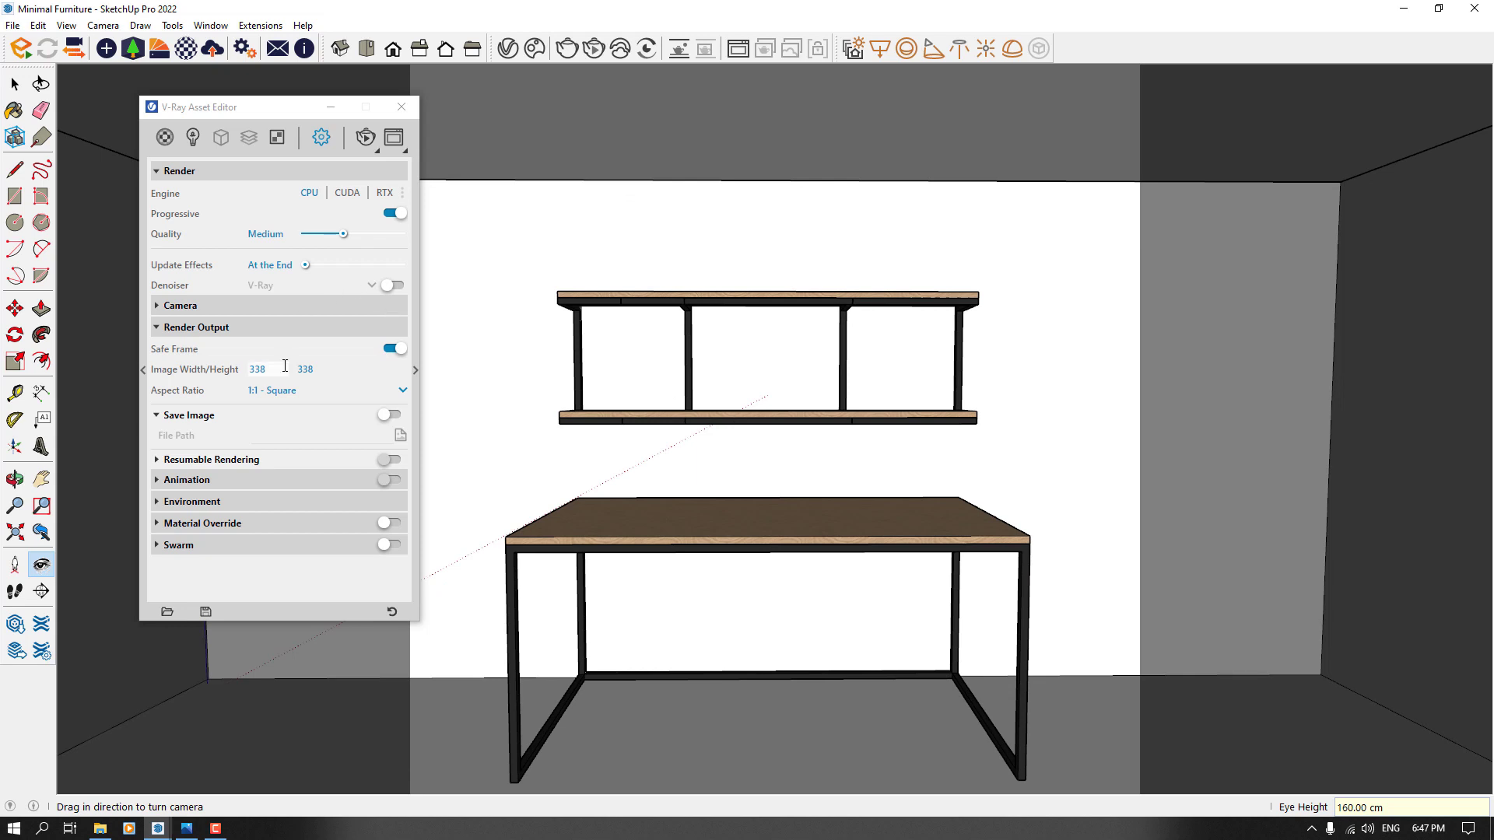
click(102, 26)
click(148, 134)
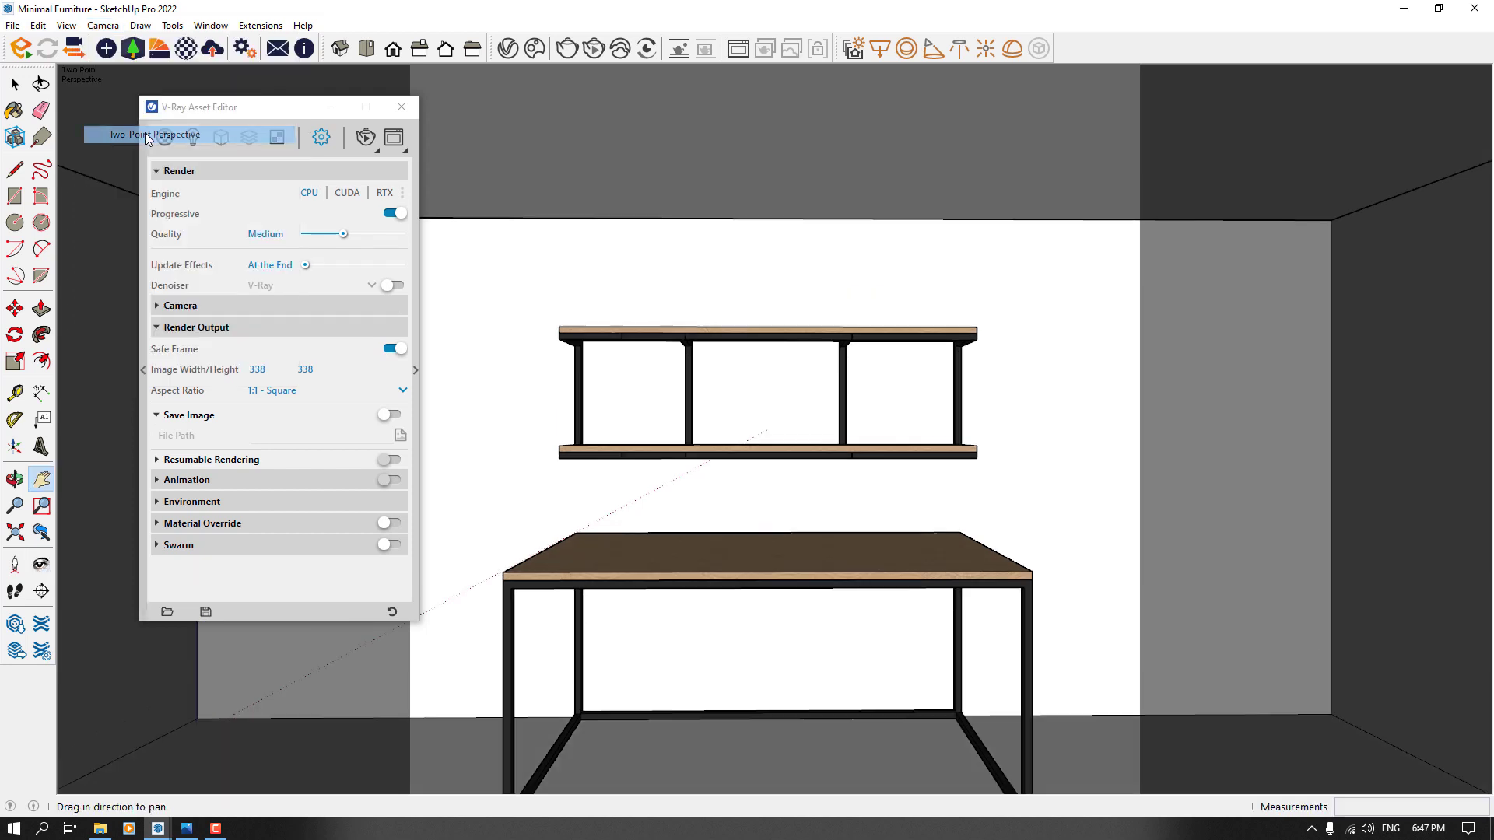
- Try a camera eye height of 150 cm, then lower it to 126 cm
click(41, 564)
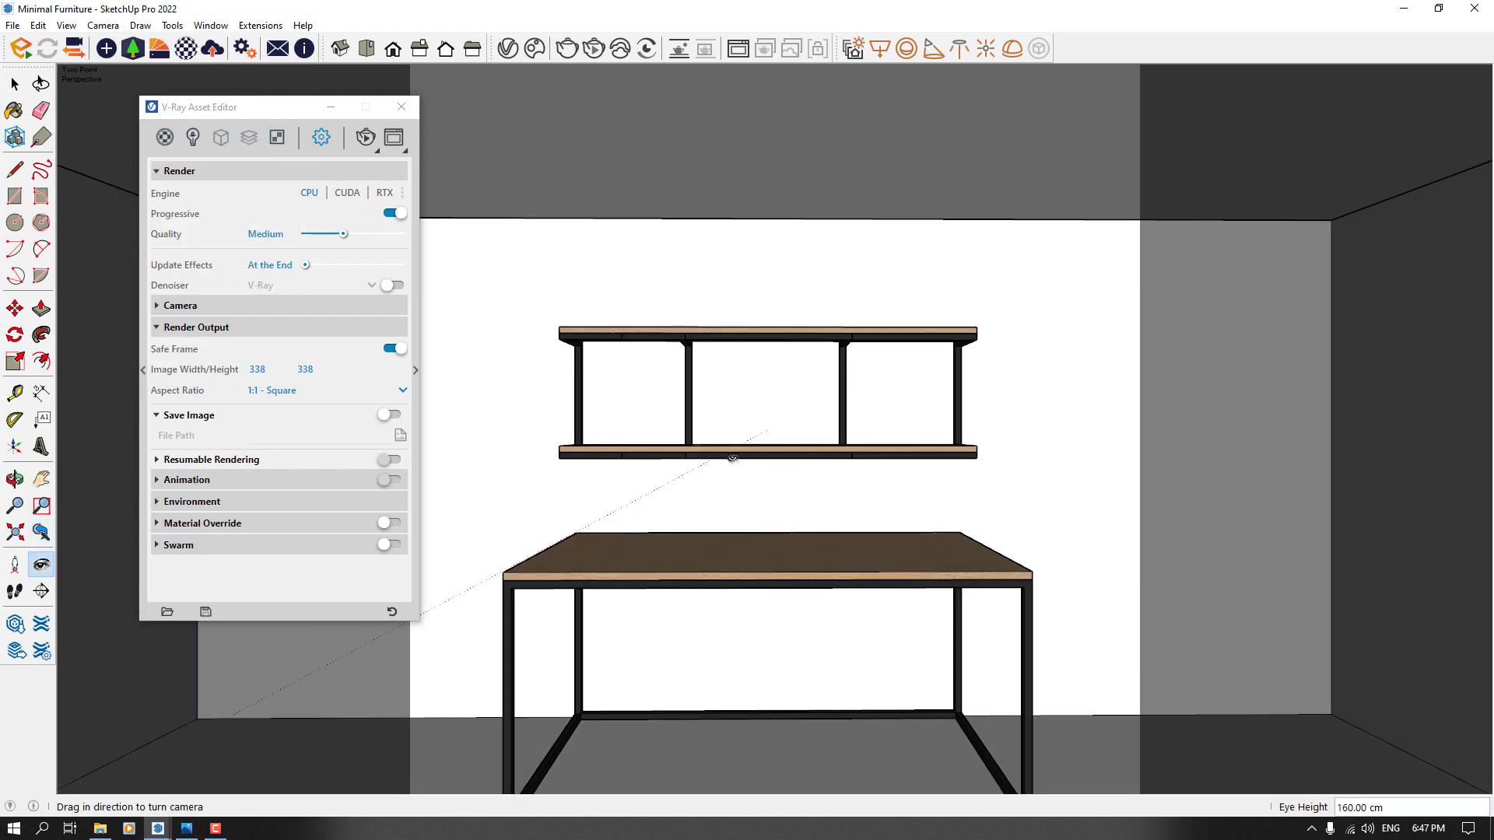
text(150)
key(Return)
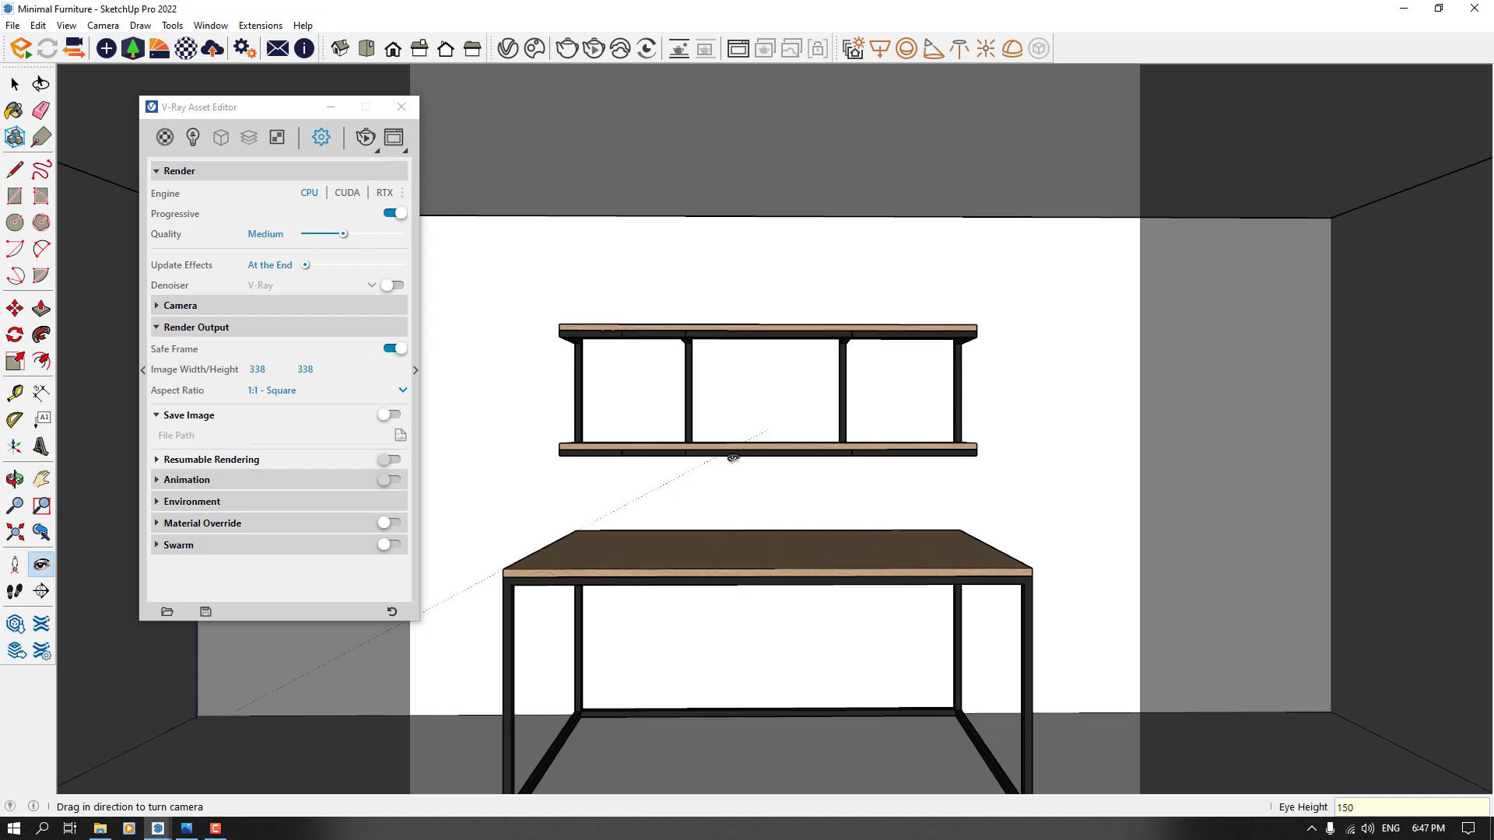
text(1)
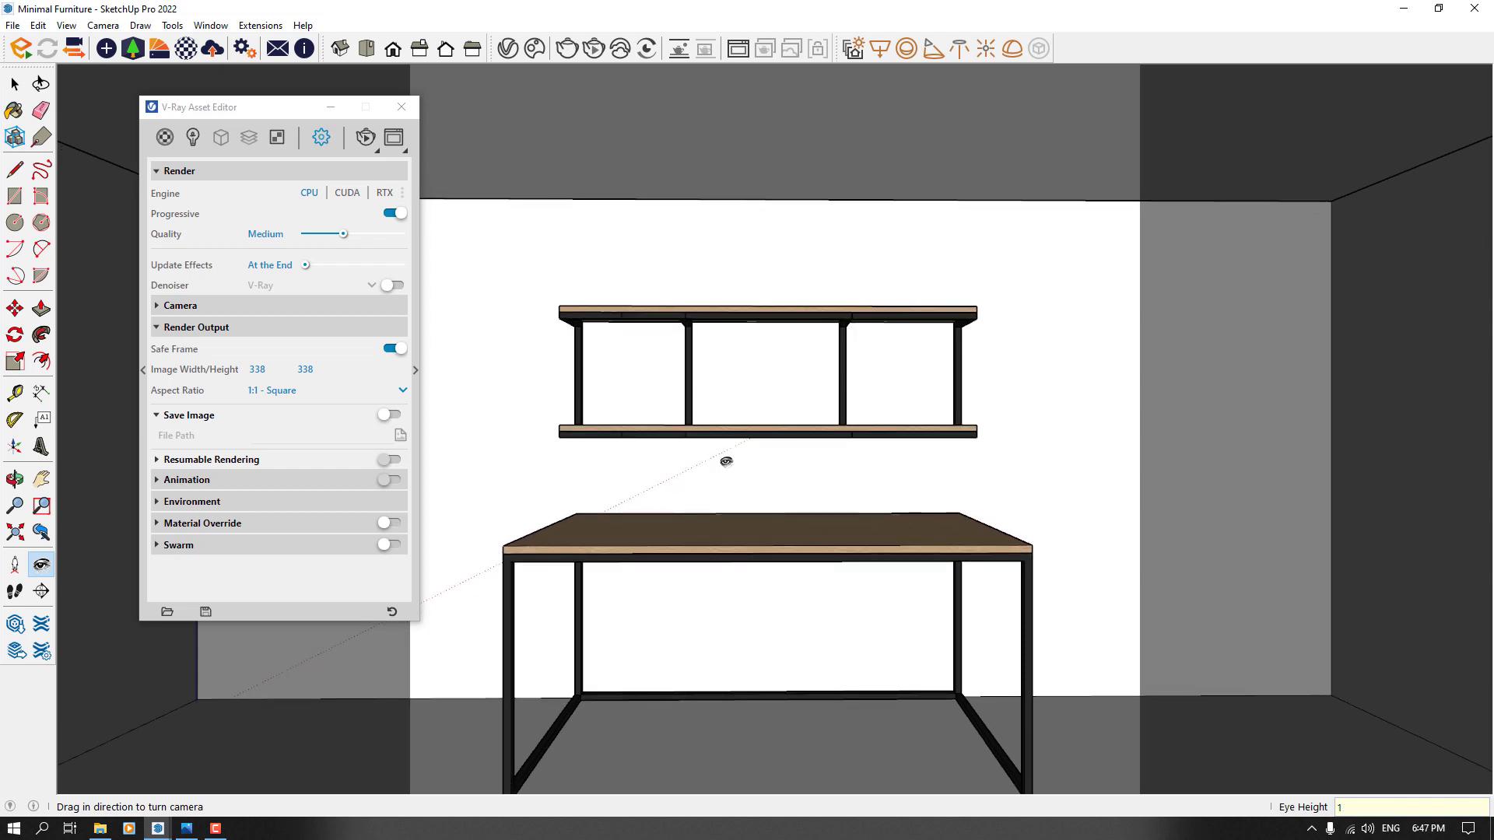
text(26)
key(Return)
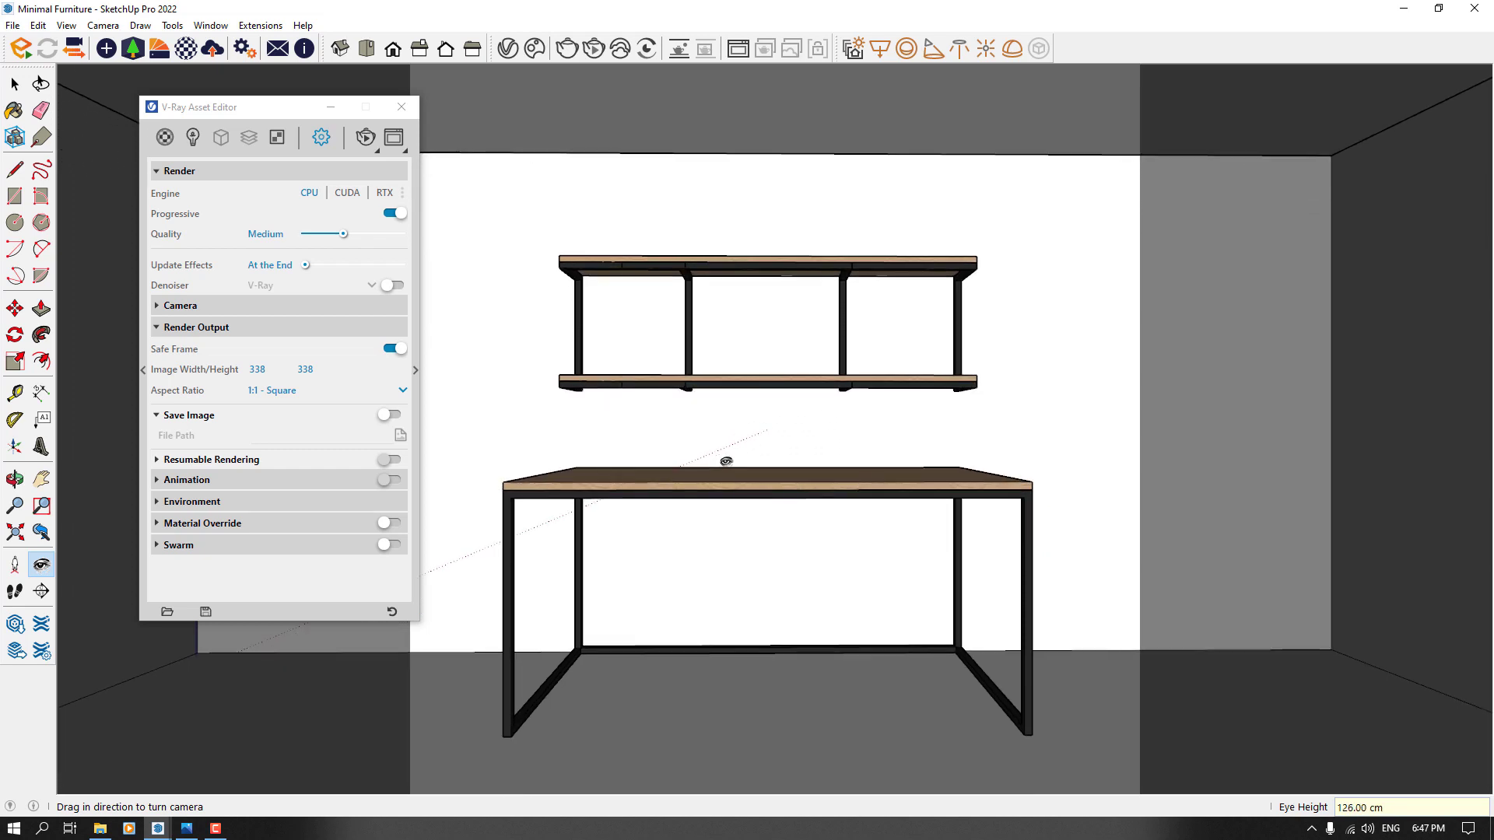
- Apply two-point perspective to the lowered camera and frame the desk and shelf closely with Zoom Window
click(102, 25)
click(154, 134)
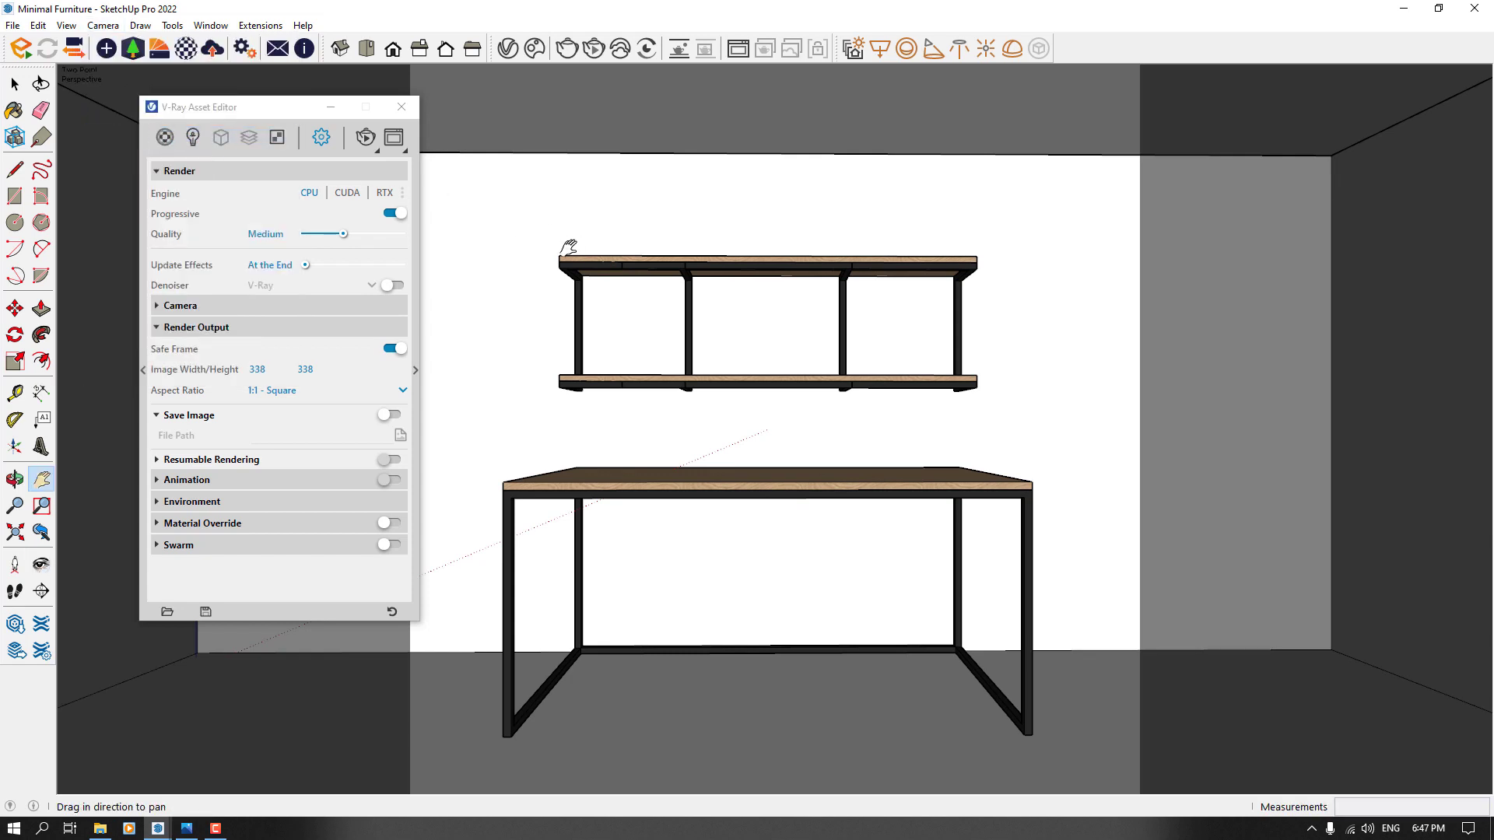
click(35, 511)
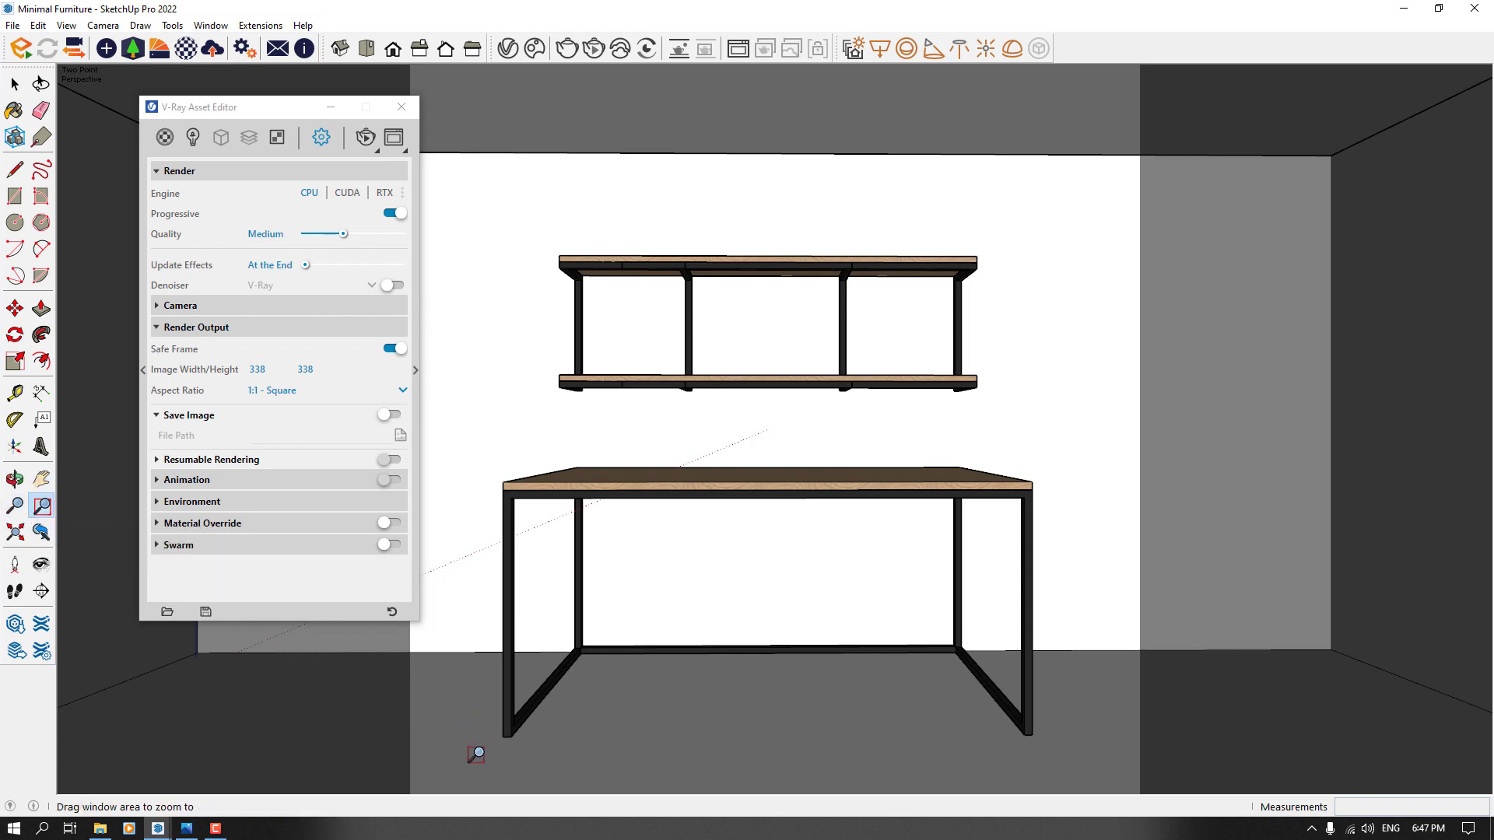
drag(481, 752, 1044, 202)
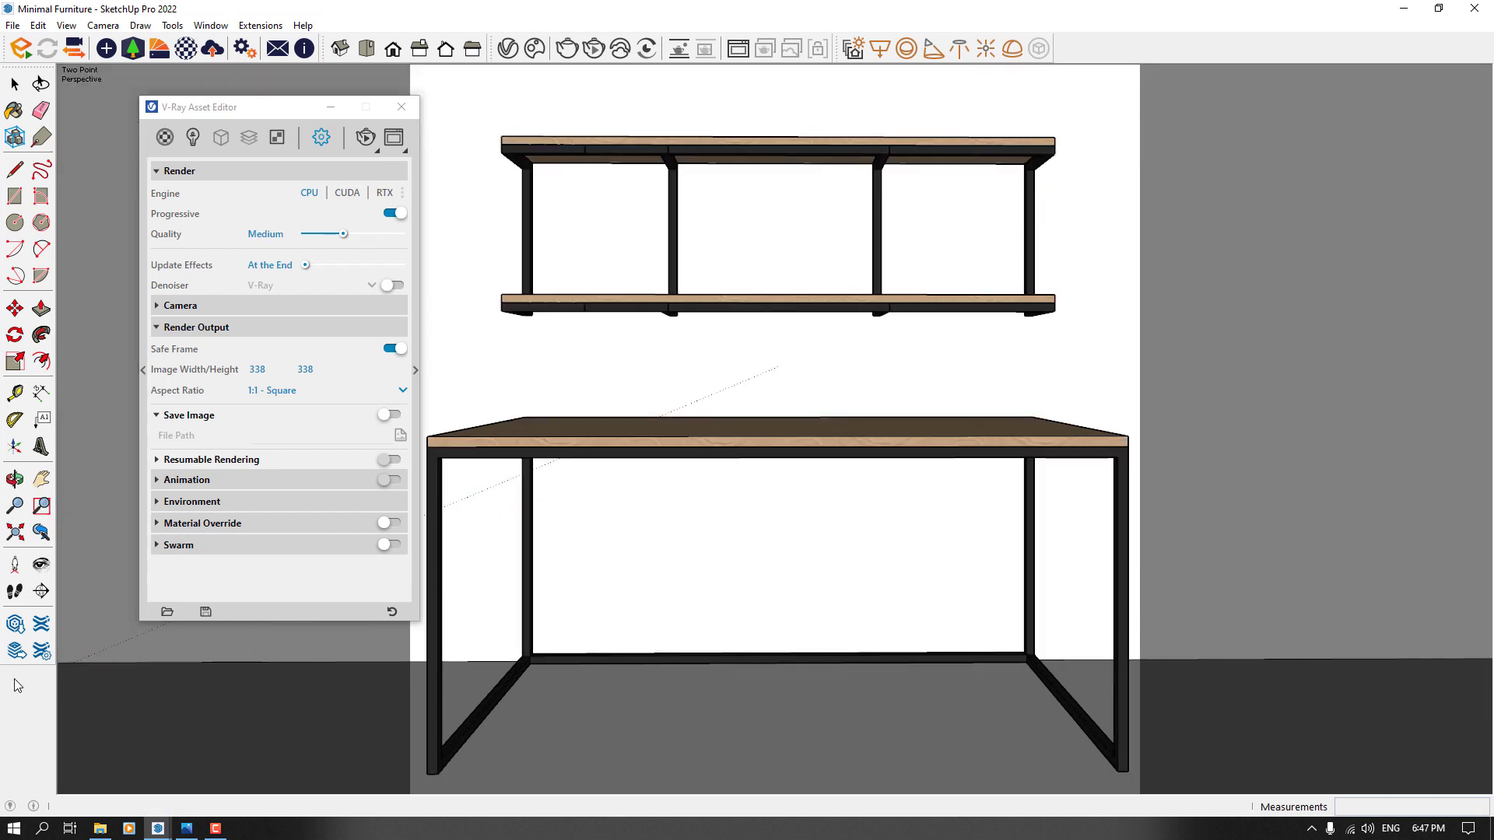
- Set the camera's eye height to 150 cm and restore two-point perspective
click(42, 564)
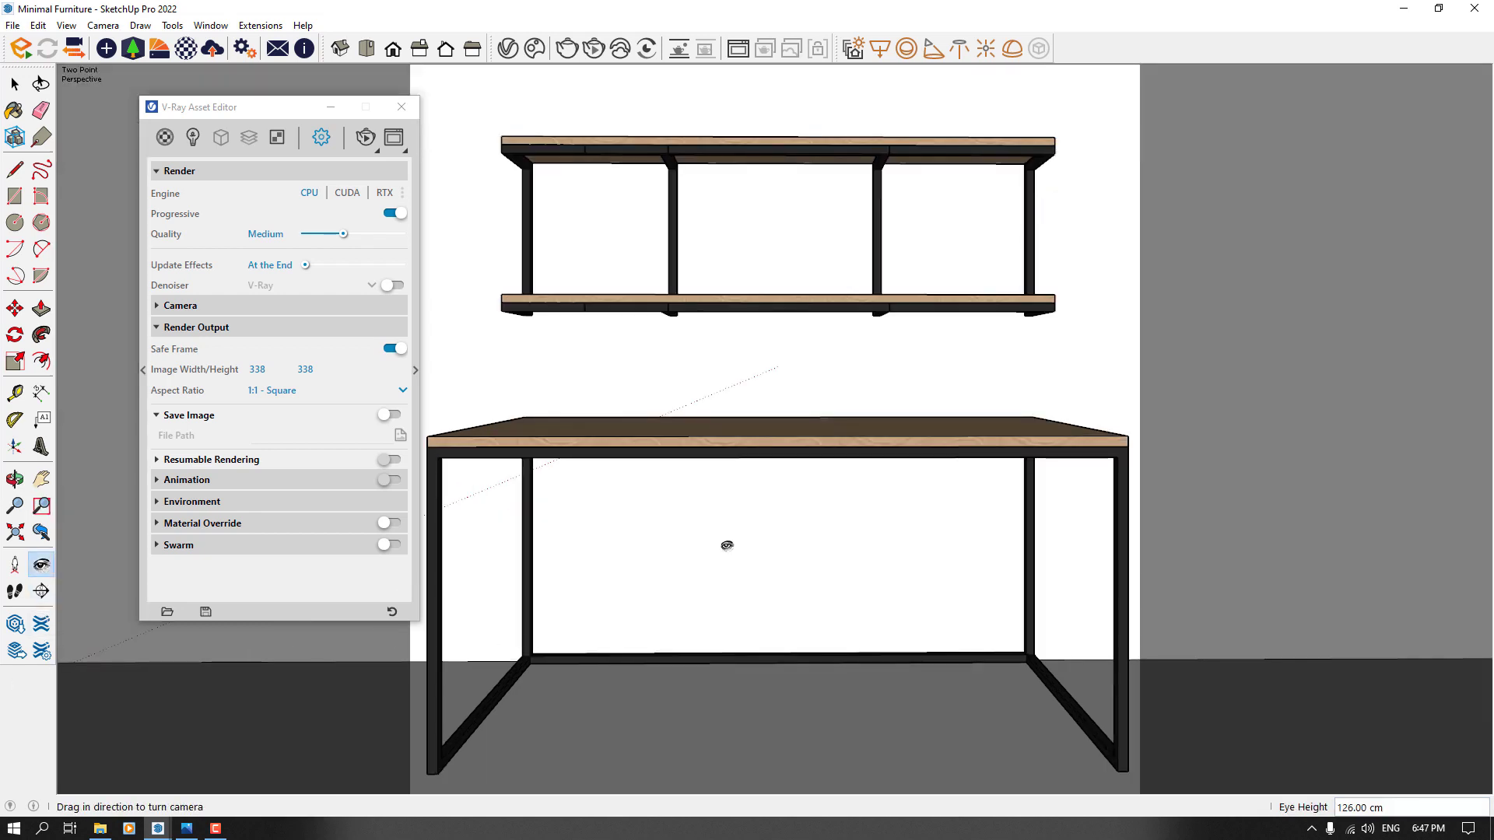
text(150)
key(Return)
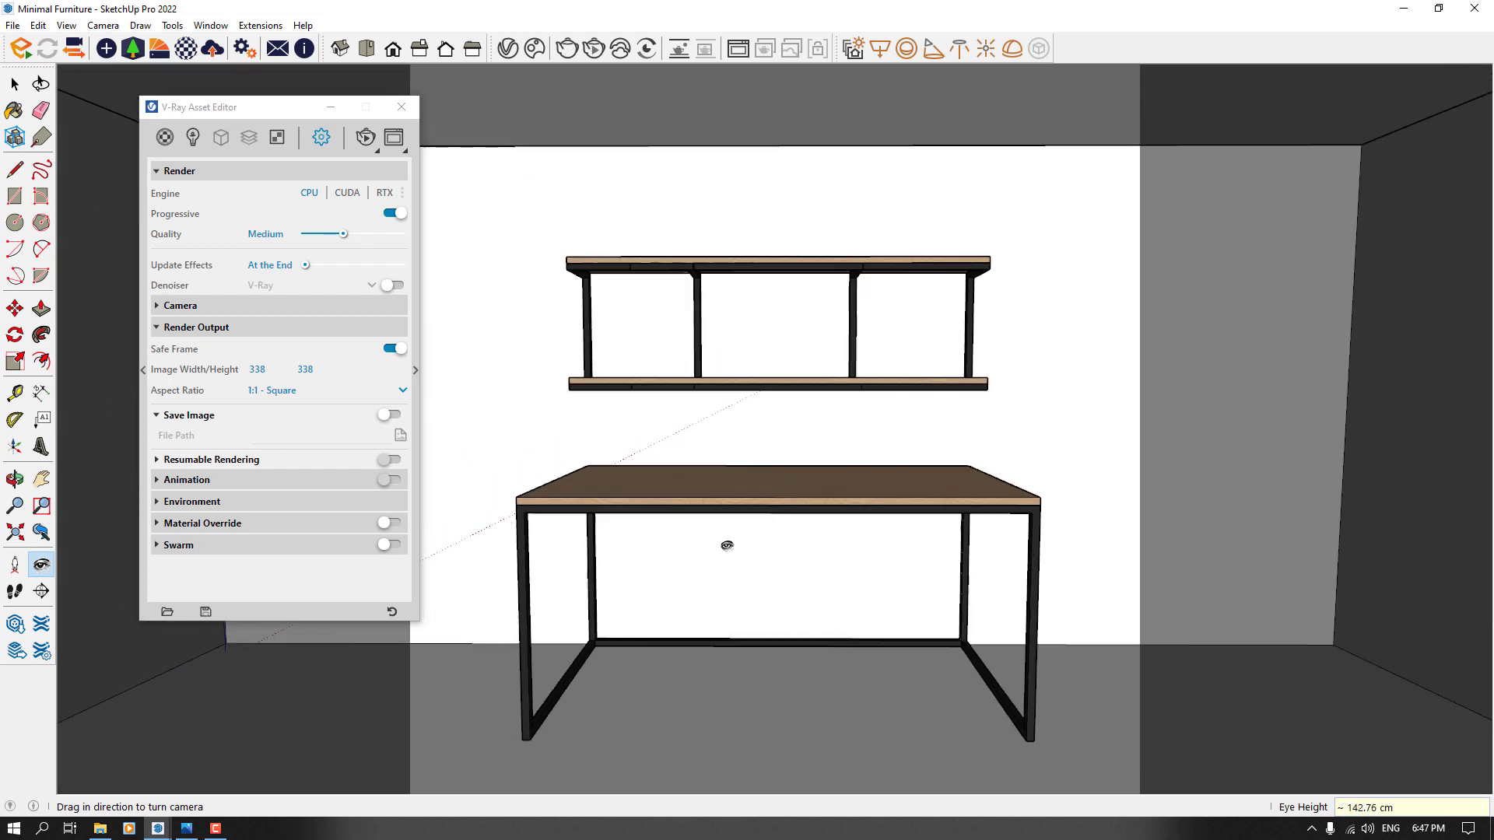
text(150.00)
click(103, 25)
click(134, 135)
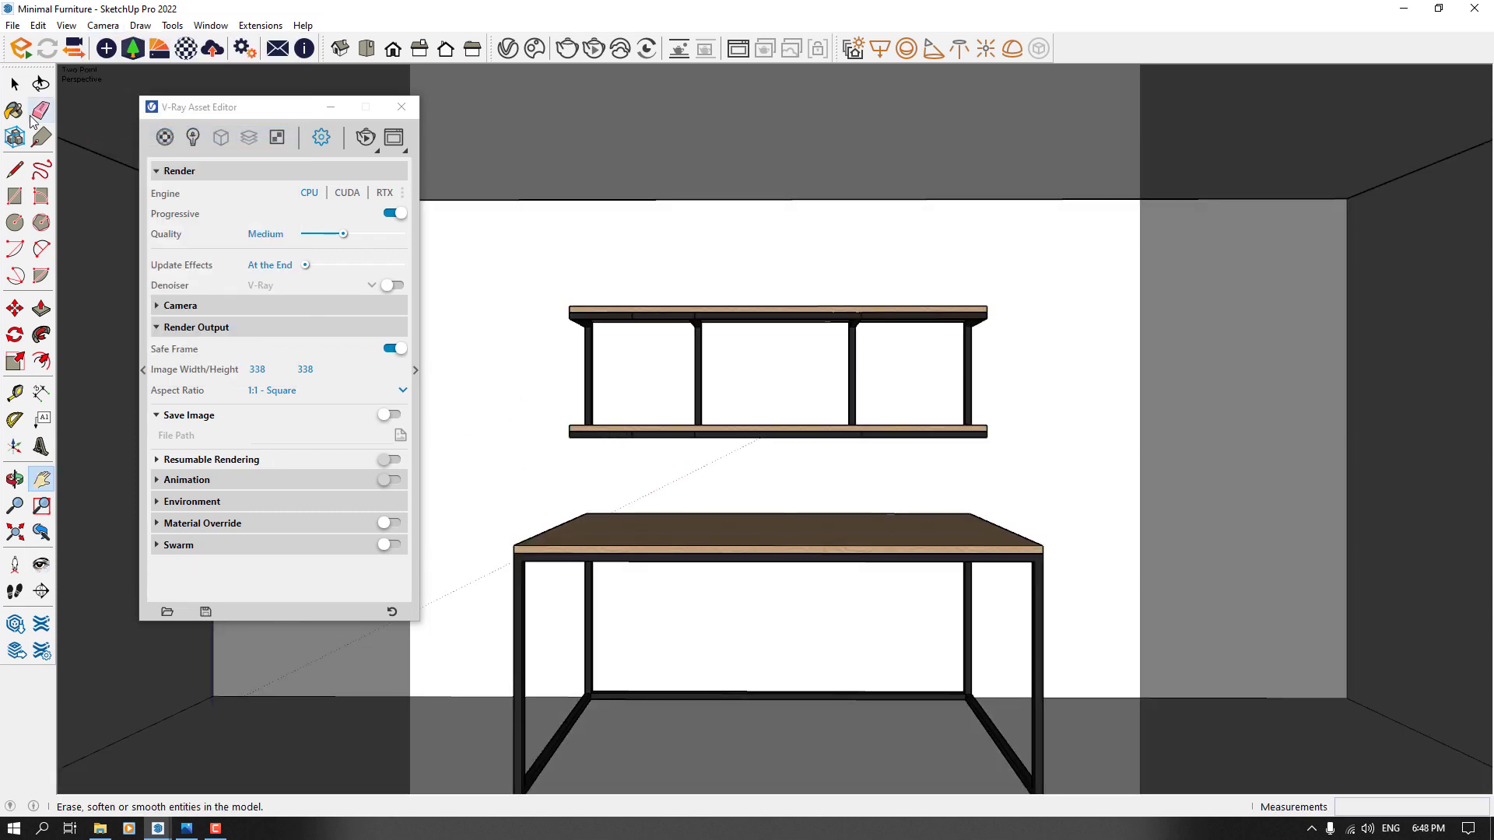
- Save the current camera view as a new scene, then collapse the materials and scenes sections and close the tray
click(14, 112)
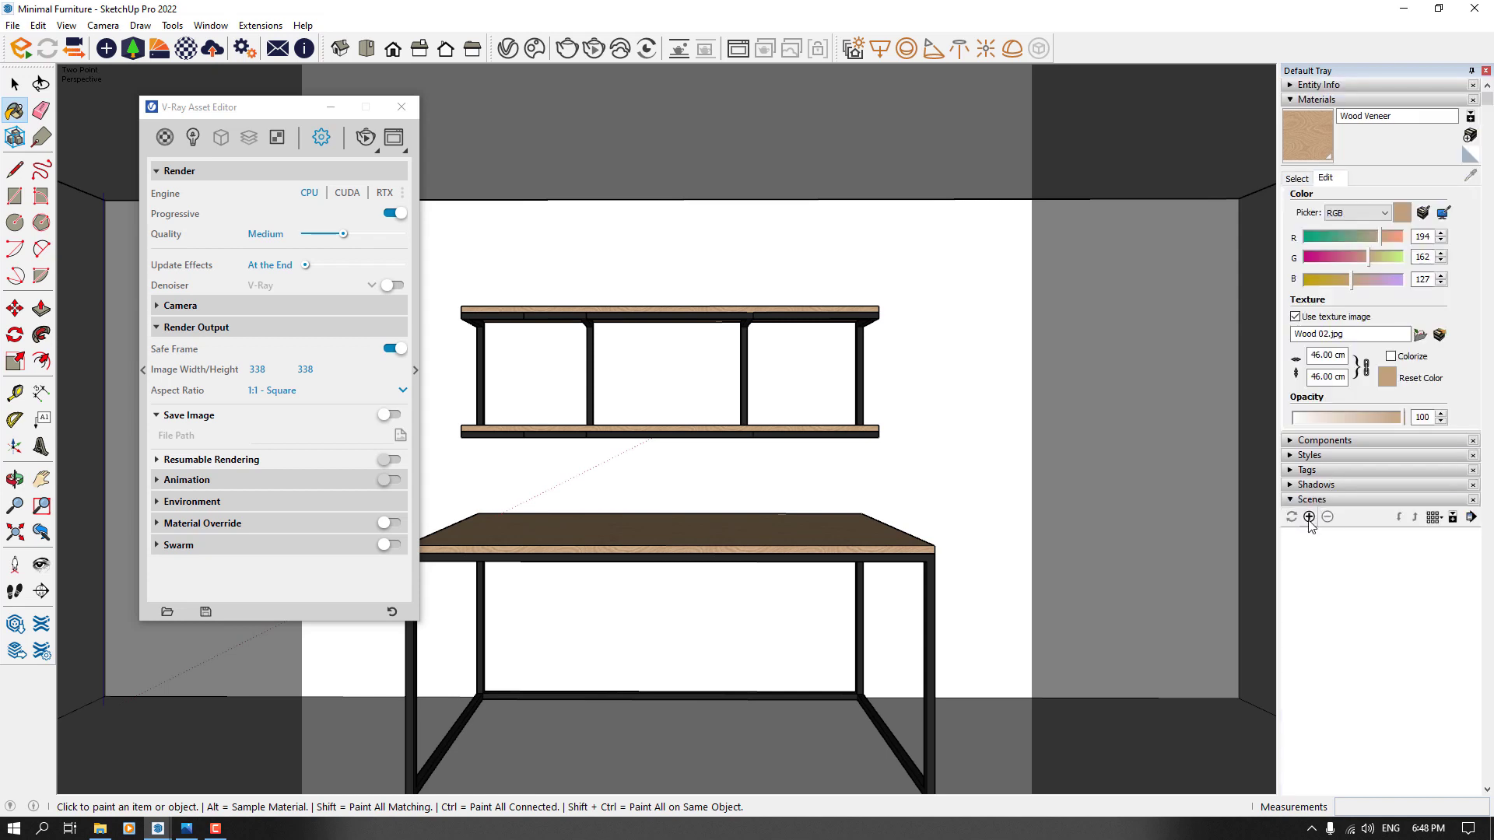
click(1308, 535)
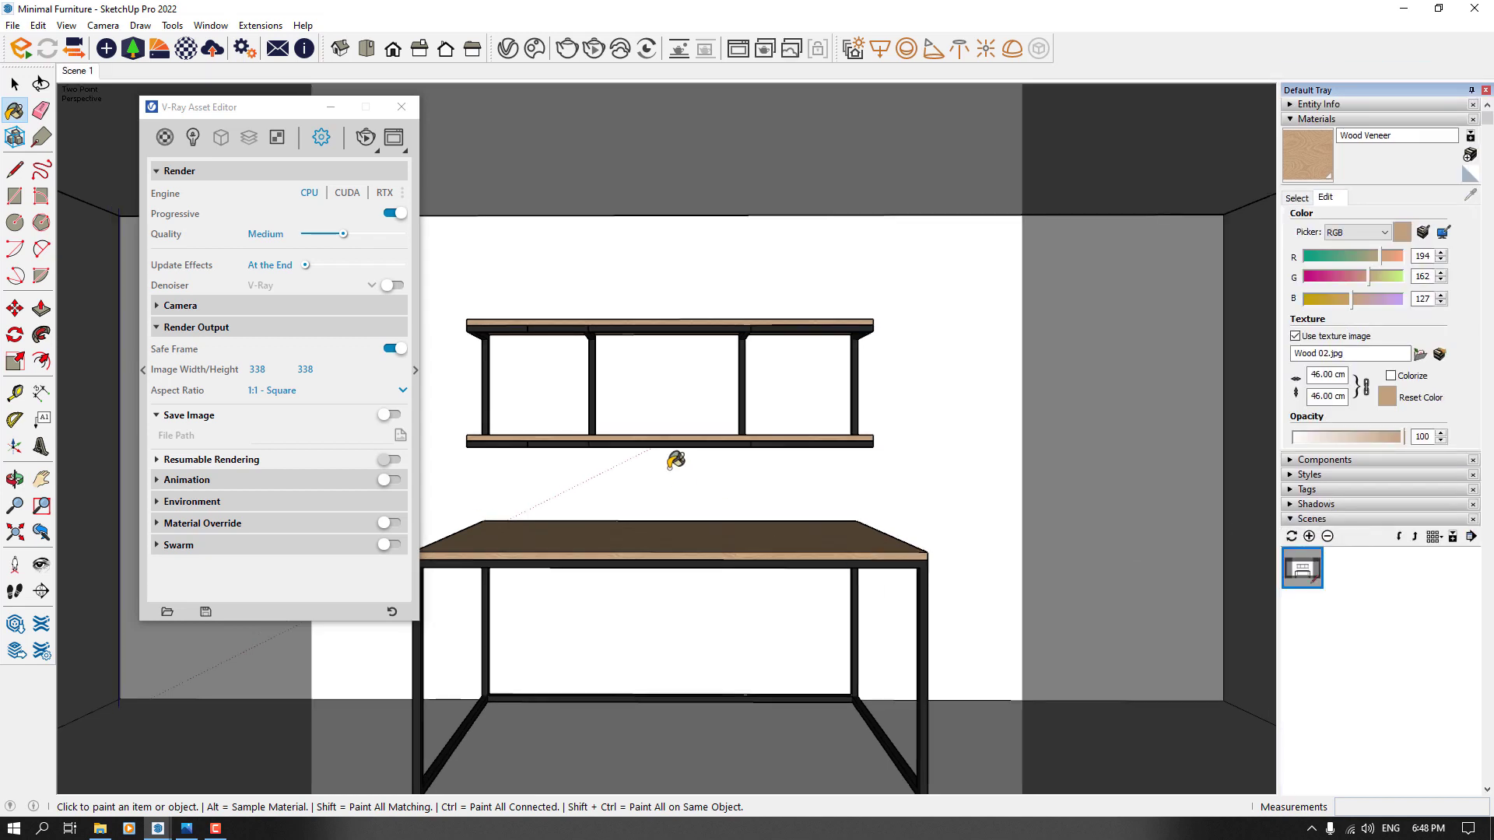
click(1326, 119)
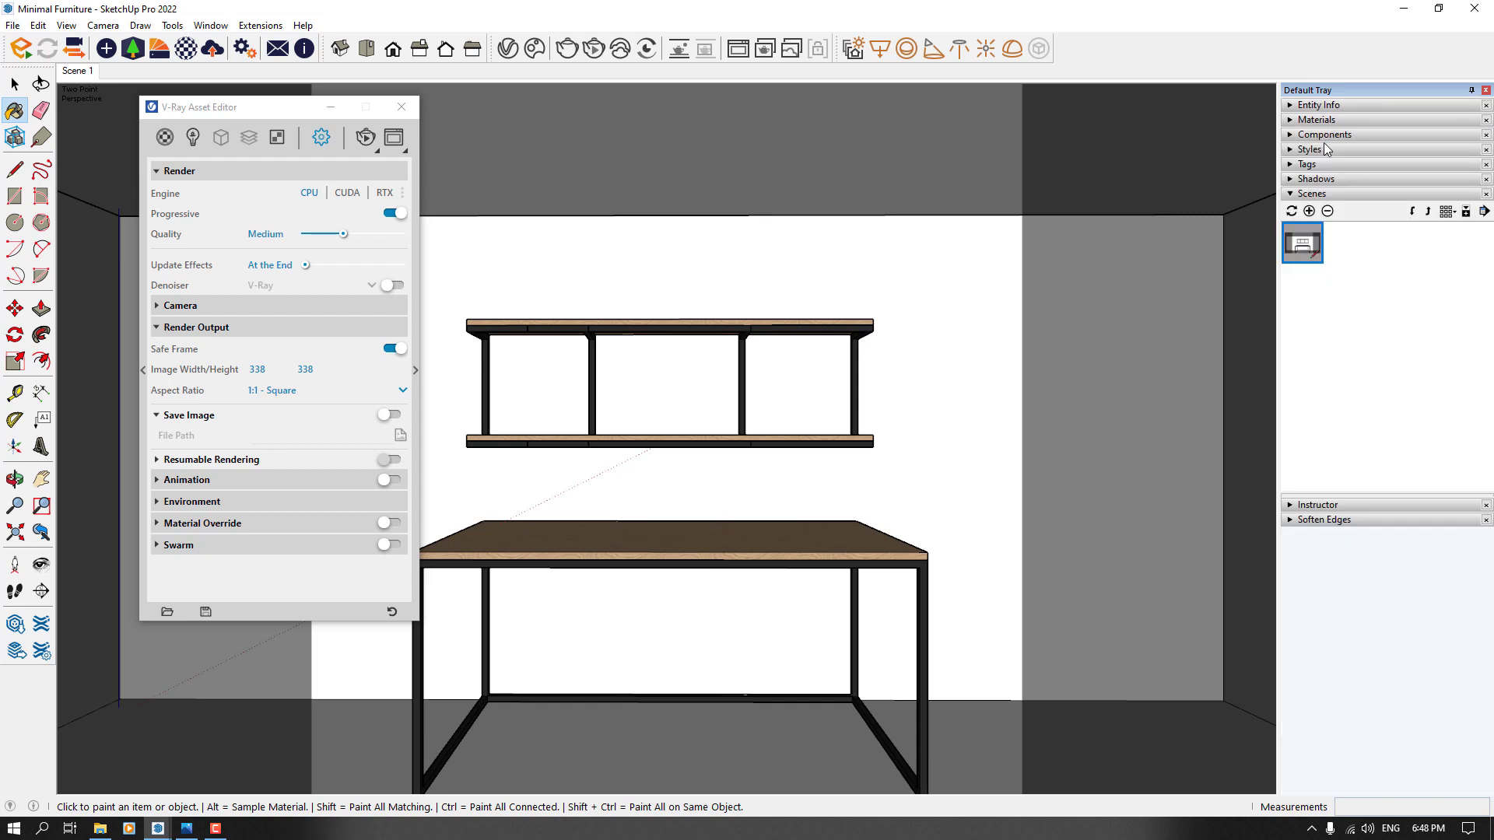
click(1315, 194)
click(1485, 90)
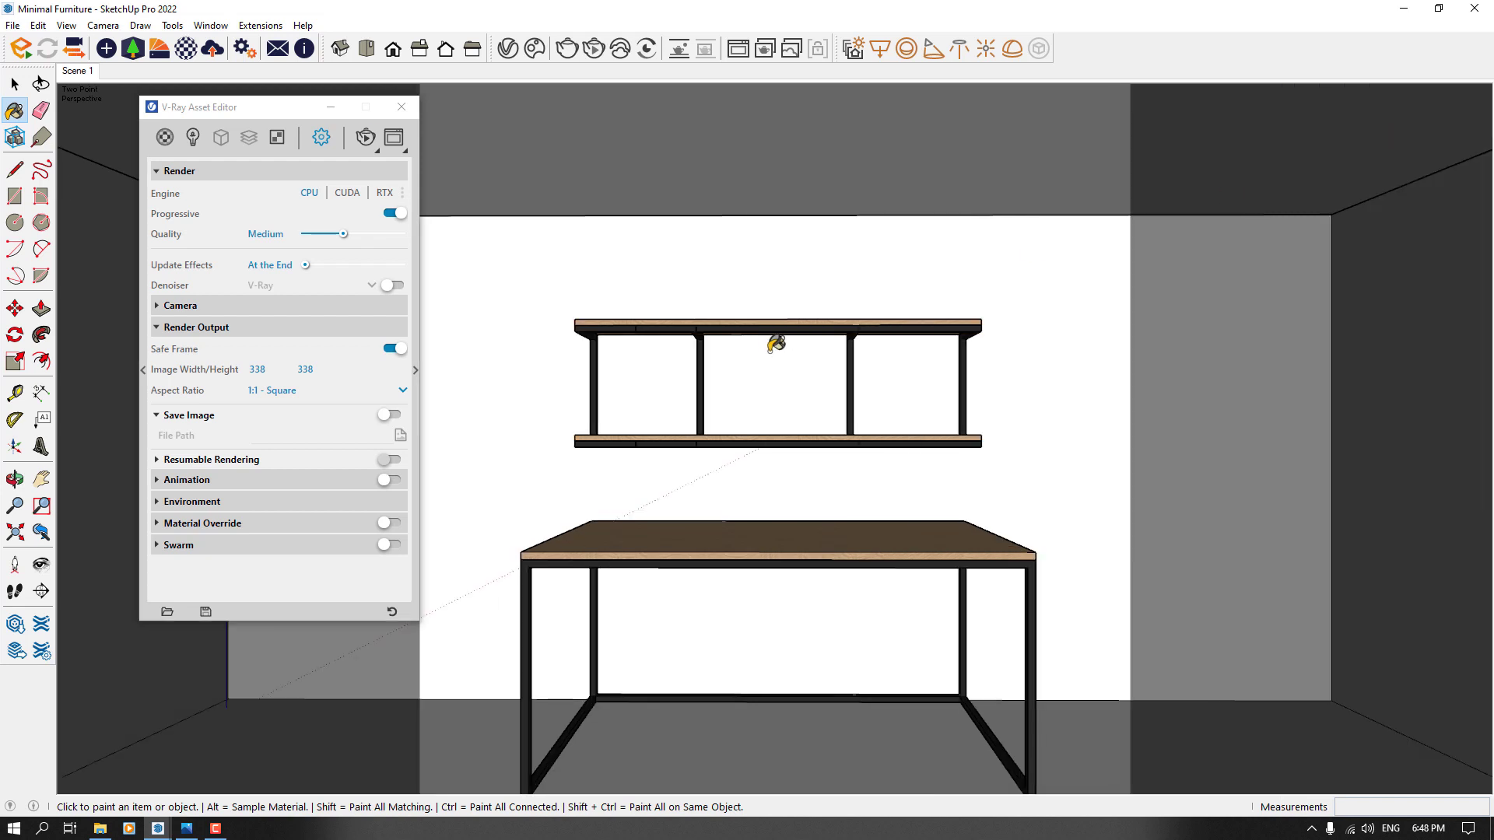
- Start an interactive V-Ray render and enlarge the frame buffer's image area by collapsing the history and narrowing the layers area
click(594, 48)
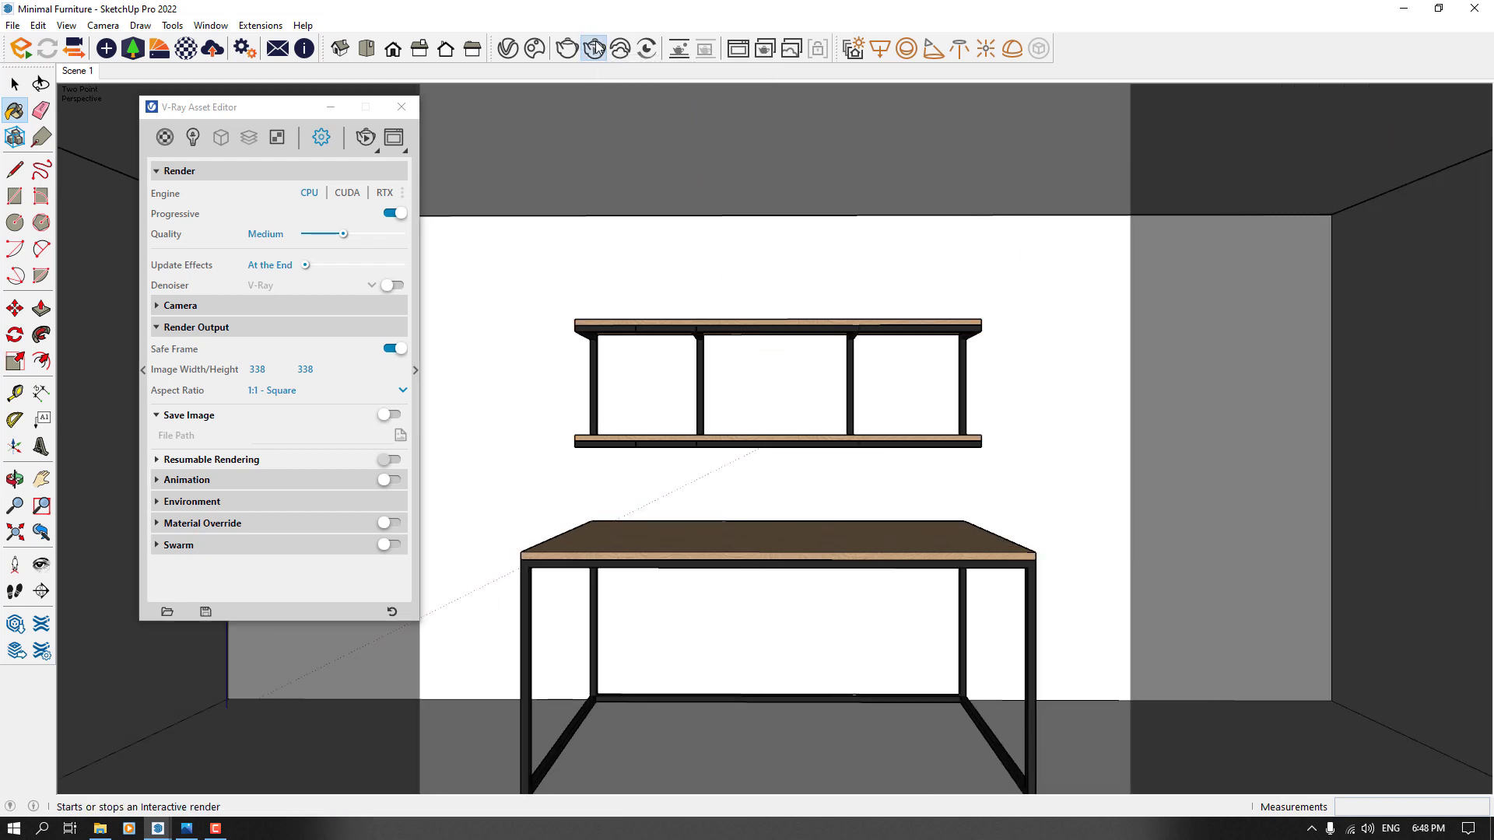
scroll(688, 420, up, 1)
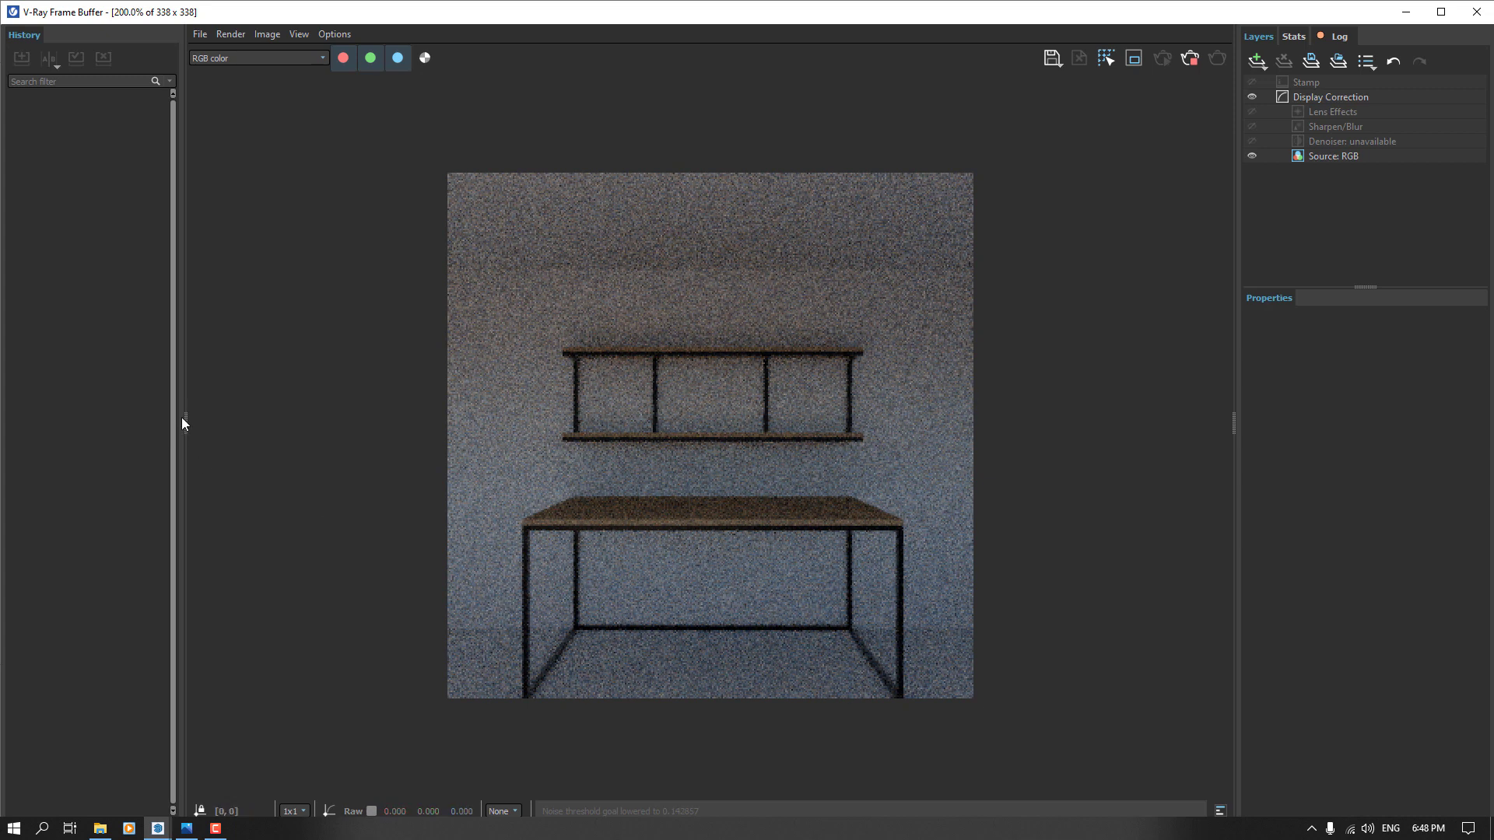
drag(180, 418, 24, 420)
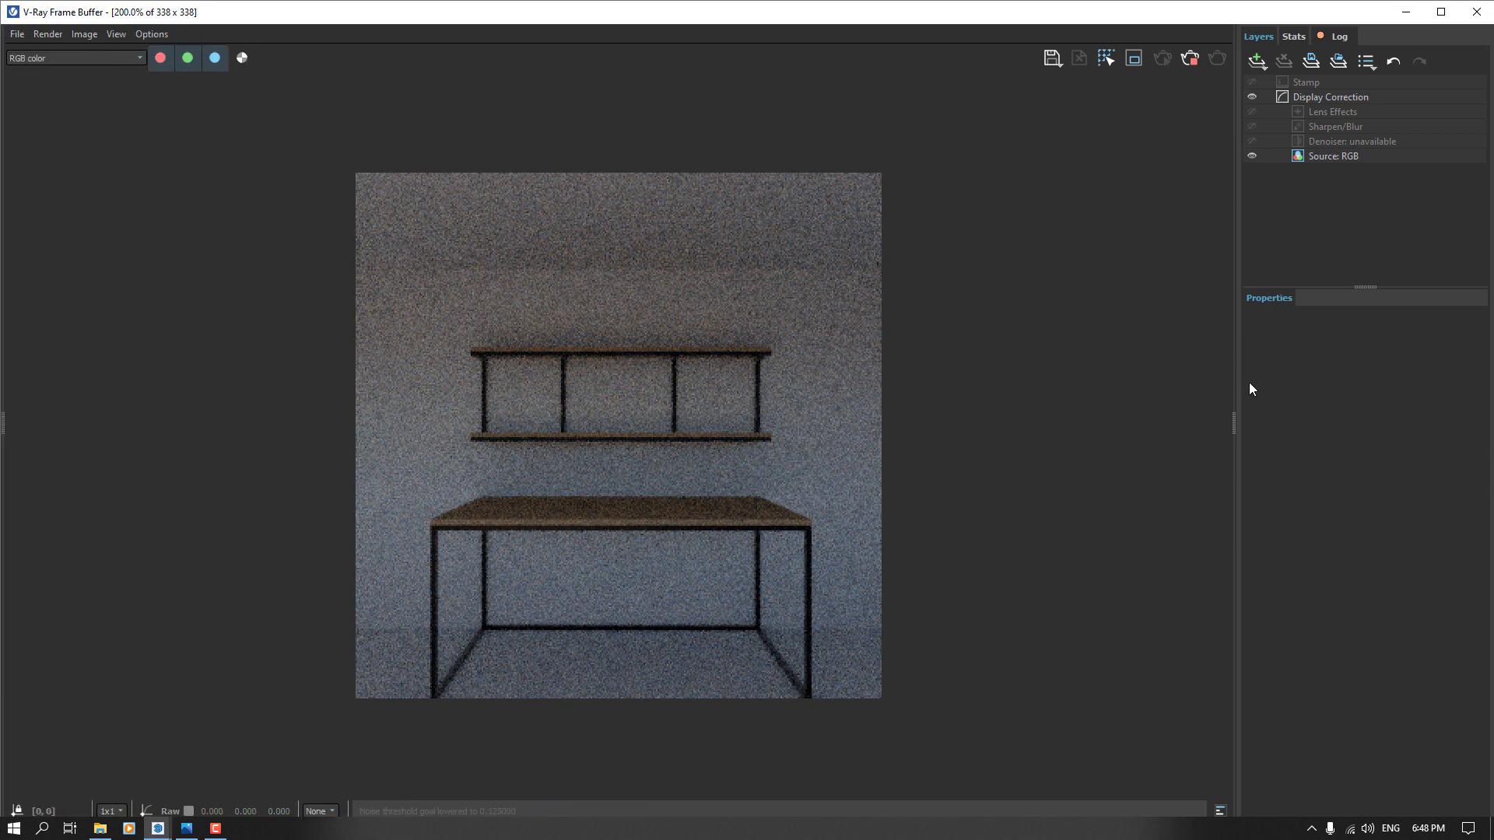
drag(1239, 389, 1304, 390)
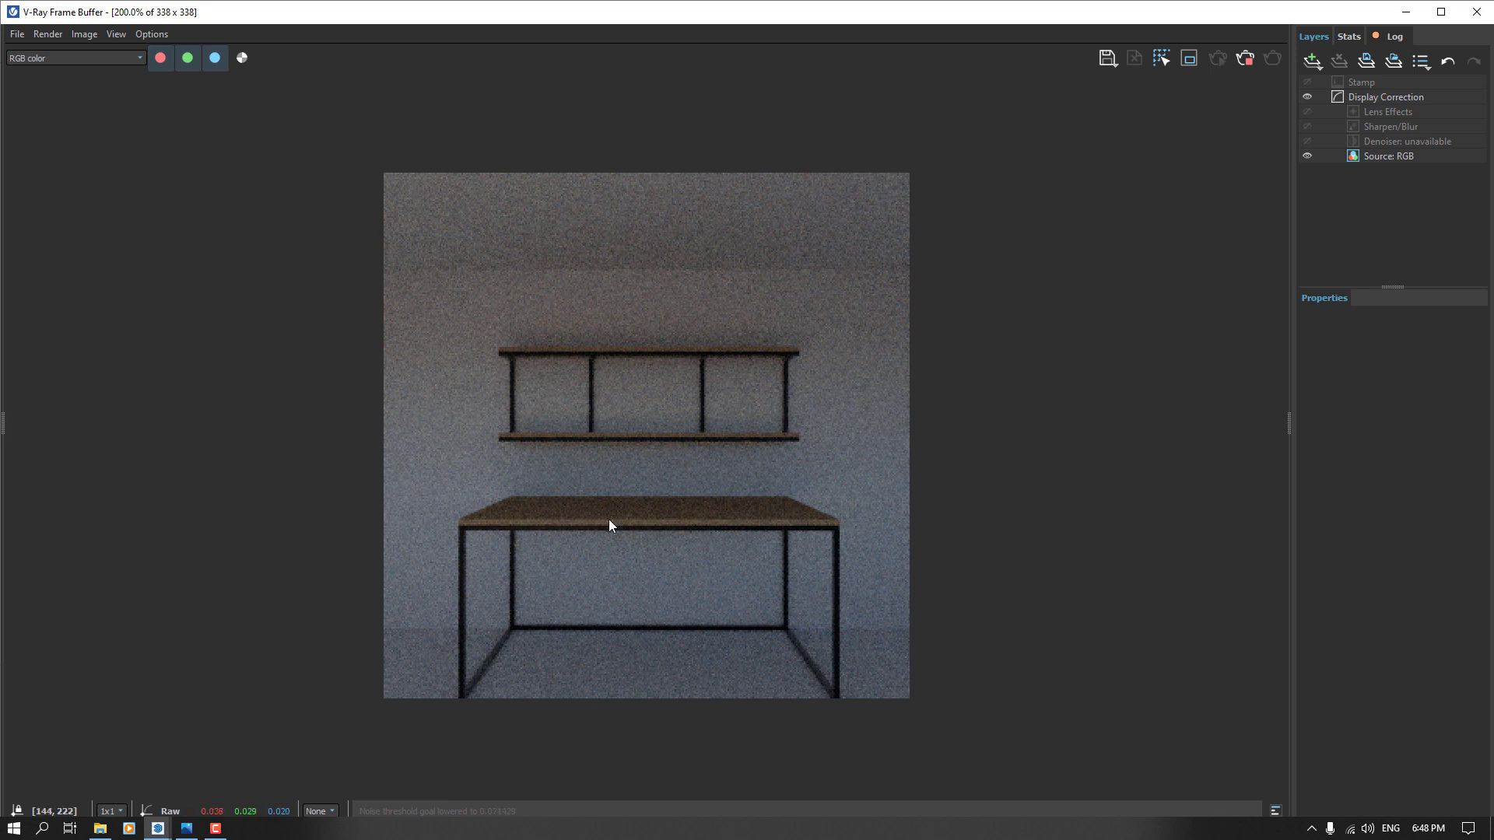
- Compare the render with the reference photo Minimalist-Office-Desk-2.jpg, zooming the photo out to see it whole, and minimise it
click(186, 829)
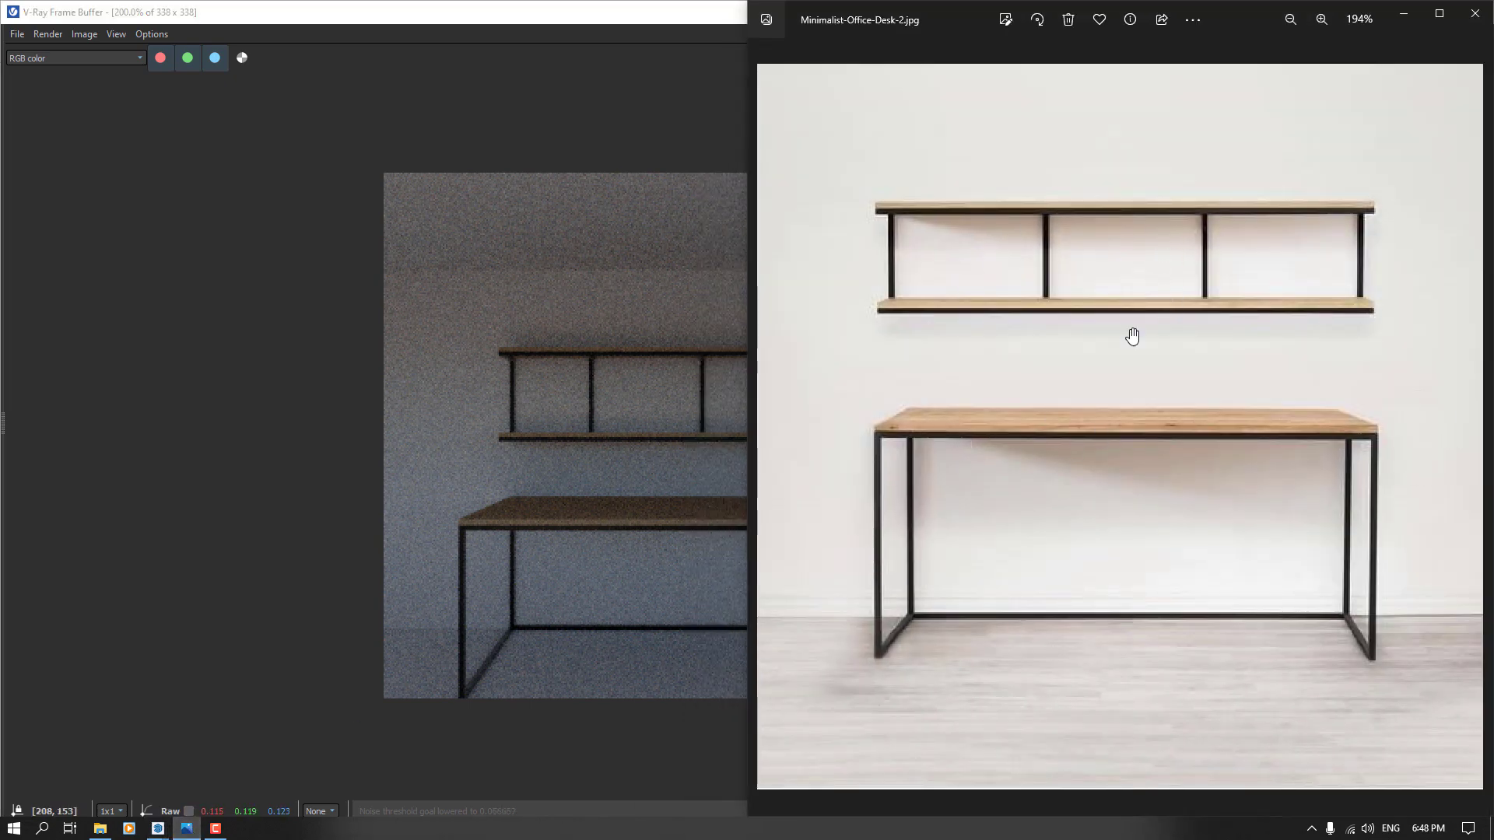
scroll(1110, 478, down, 4)
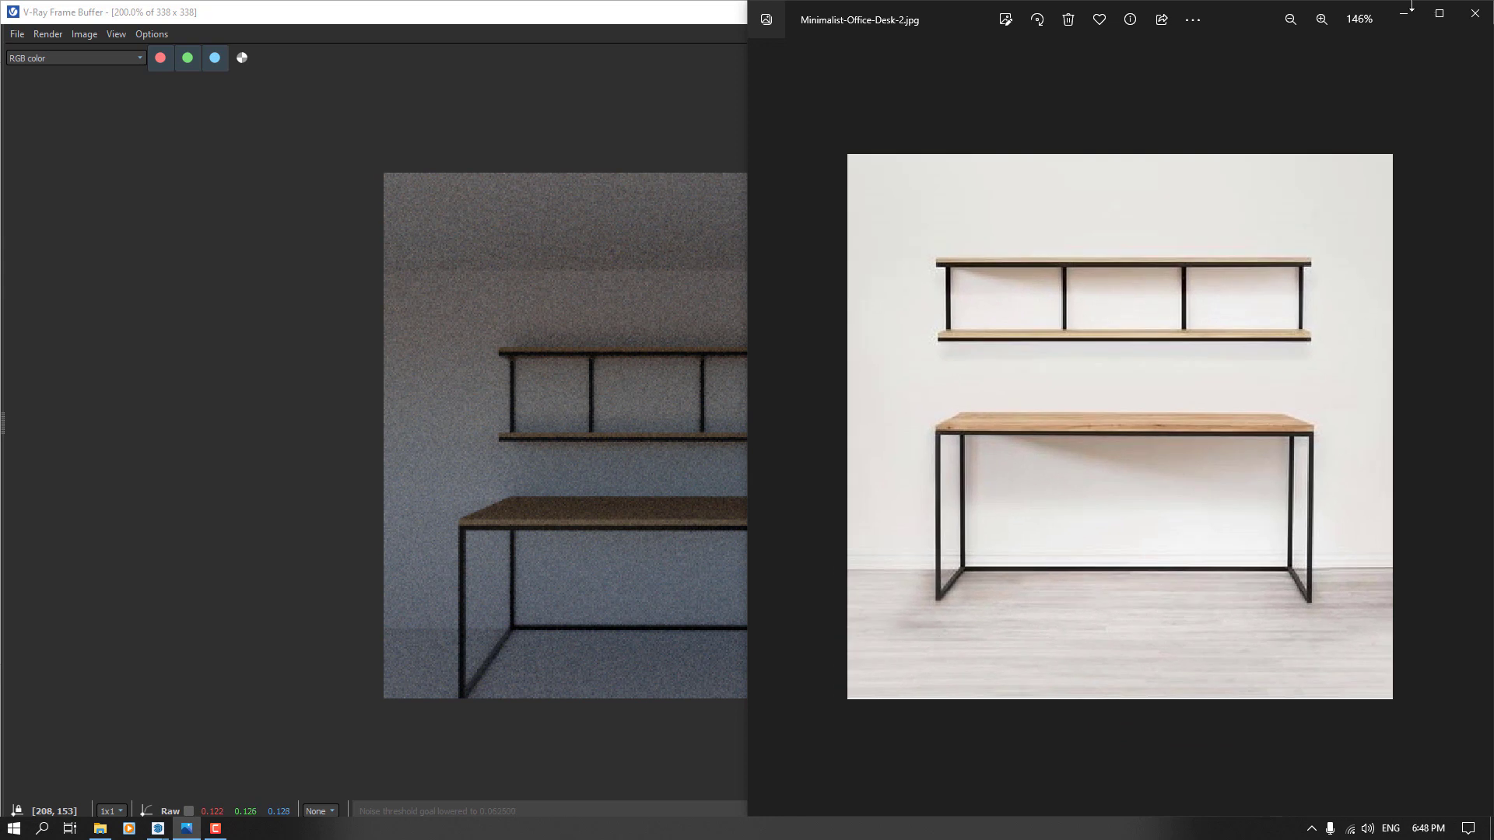
scroll(1061, 402, down, 1)
click(1403, 25)
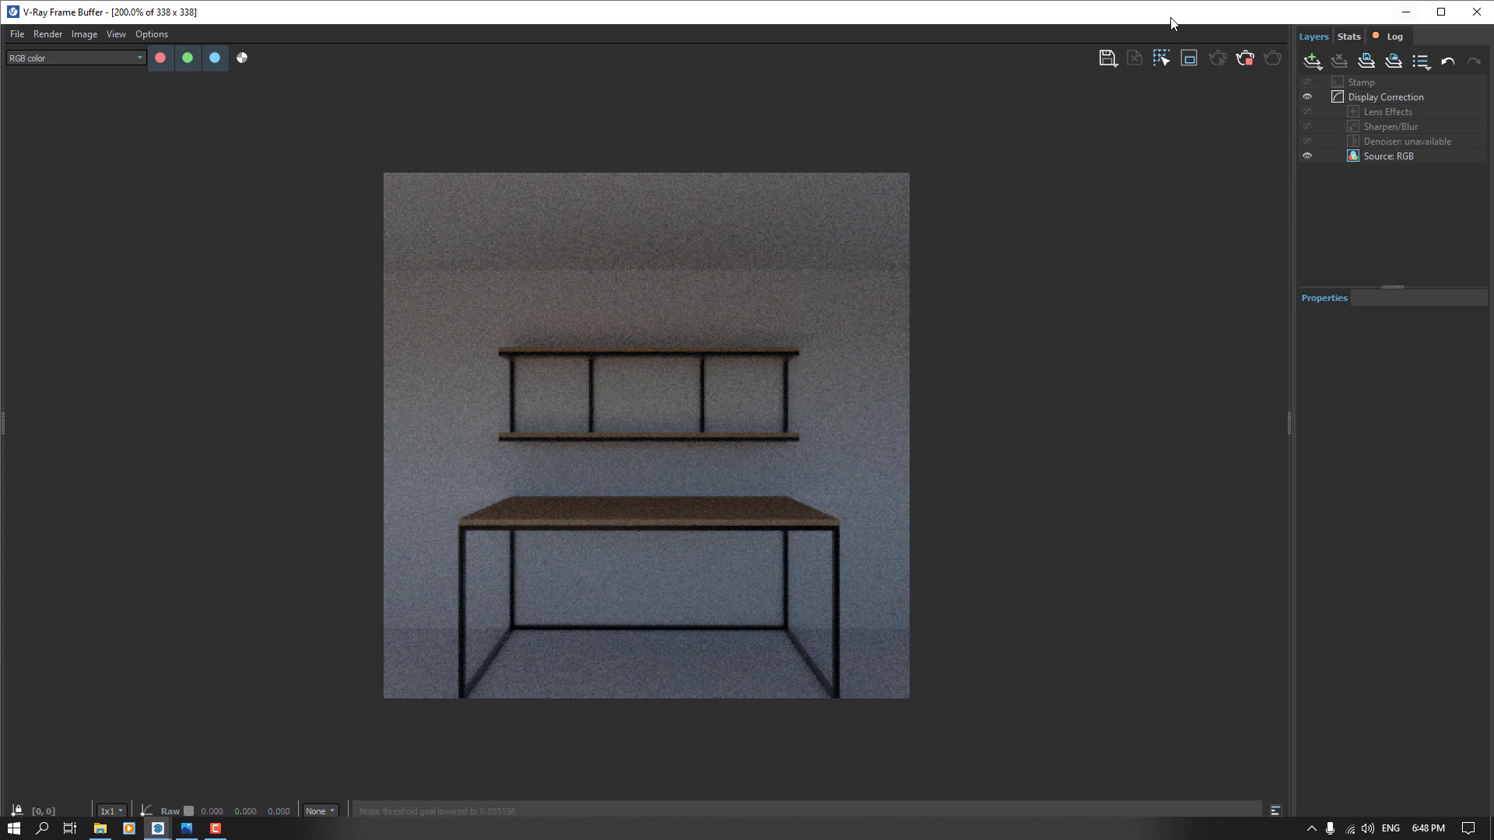
- Tile the V-Ray frame buffer side by side with the SketchUp window and collapse the Render and Render Output settings
drag(1170, 15, 1493, 312)
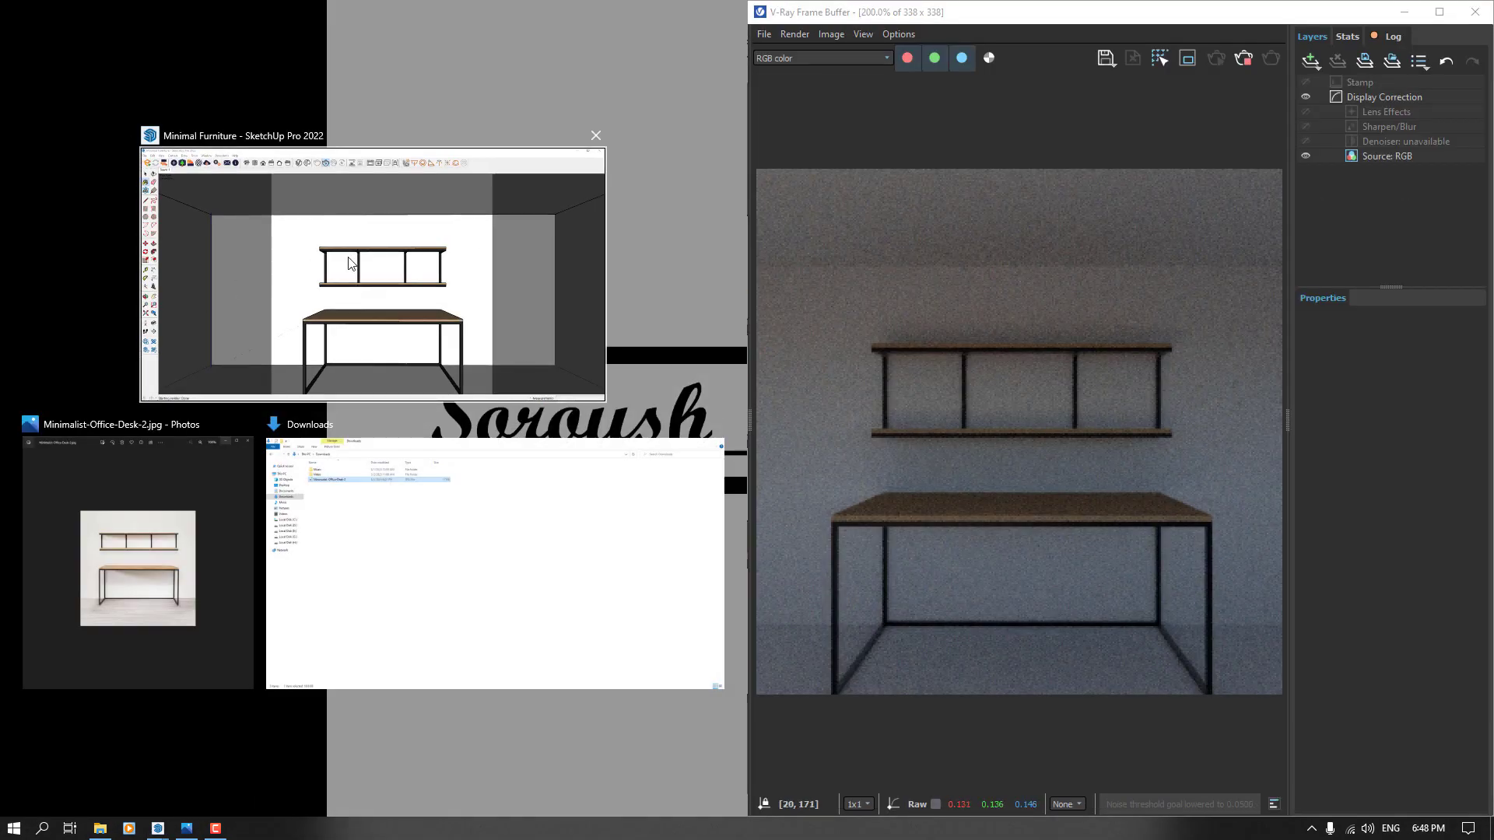
click(199, 295)
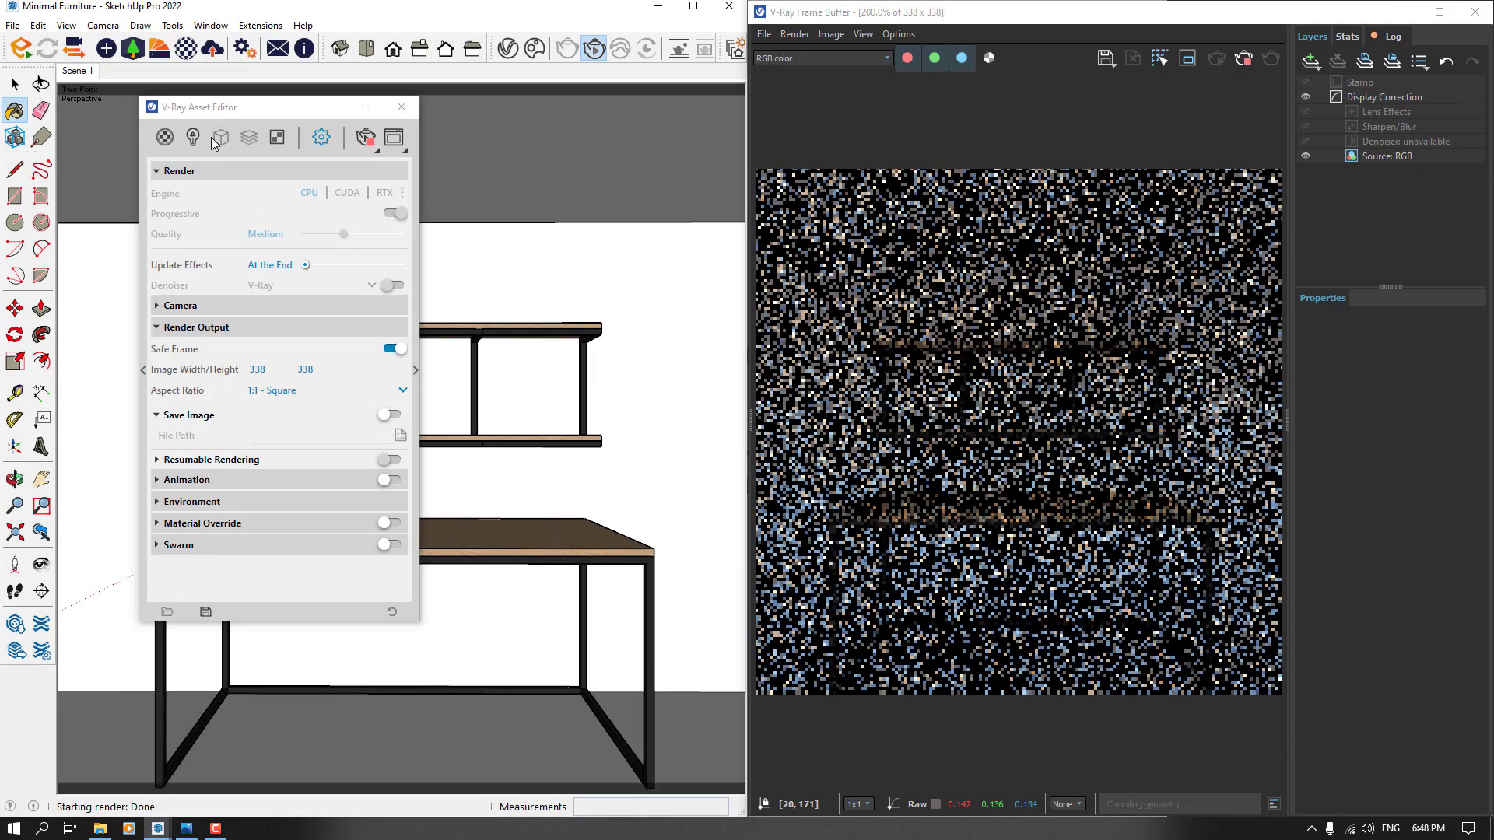
click(196, 328)
click(176, 171)
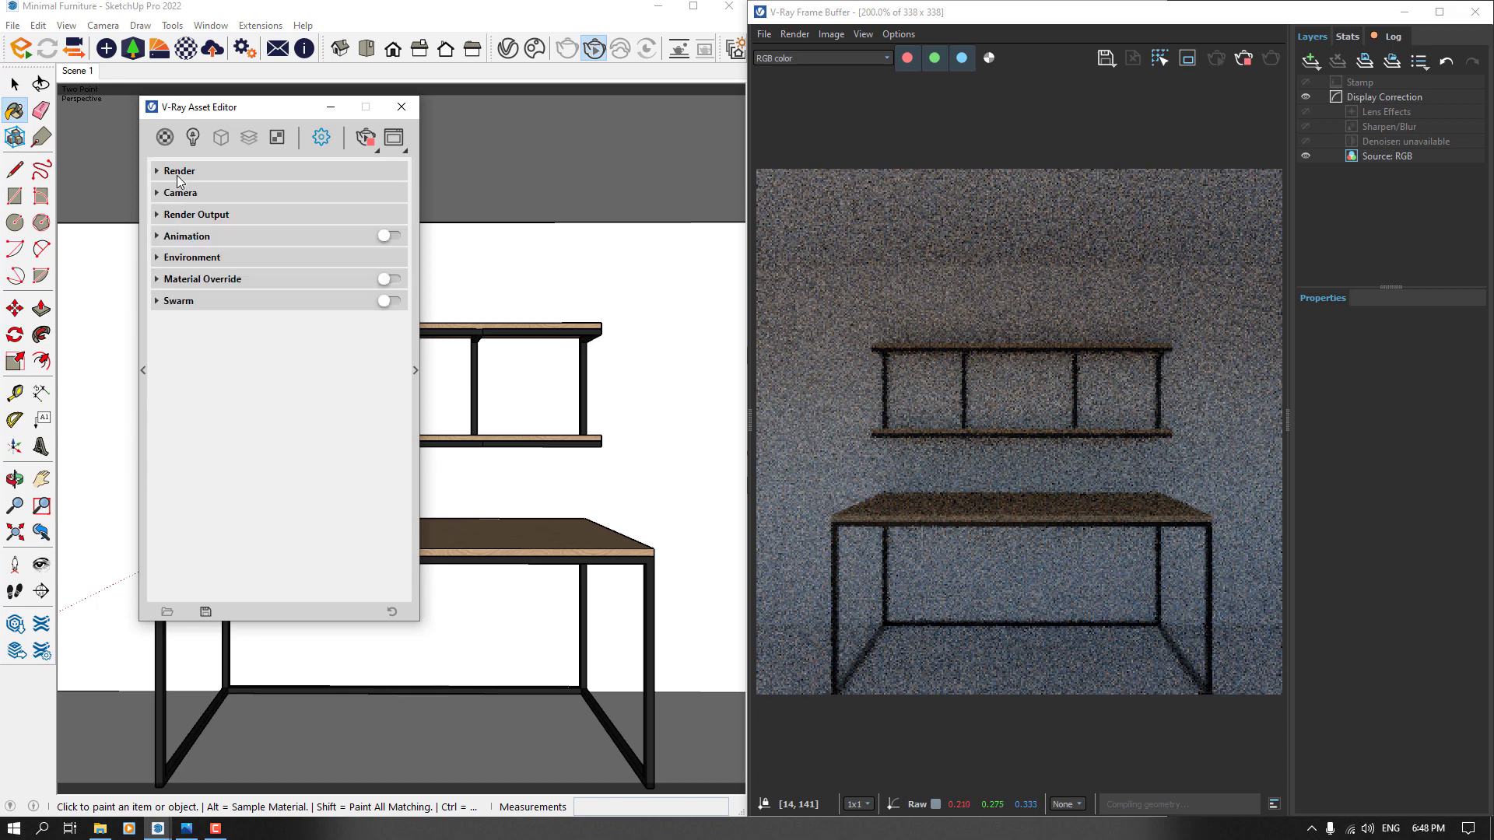
- Show the SunLight's parameters in the V-Ray Asset Editor and enable Custom Orientation
click(193, 138)
click(194, 224)
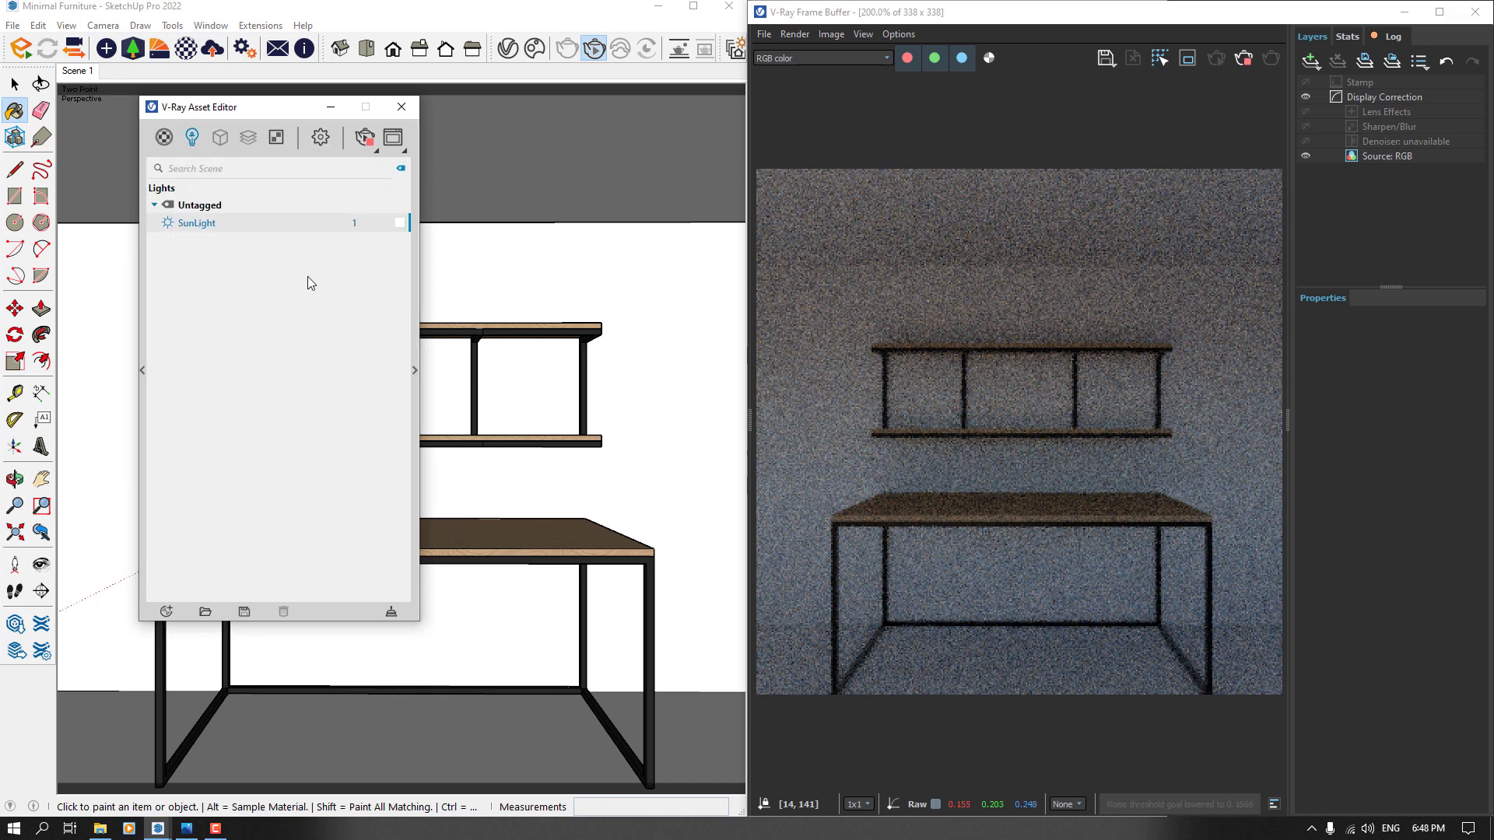
click(412, 365)
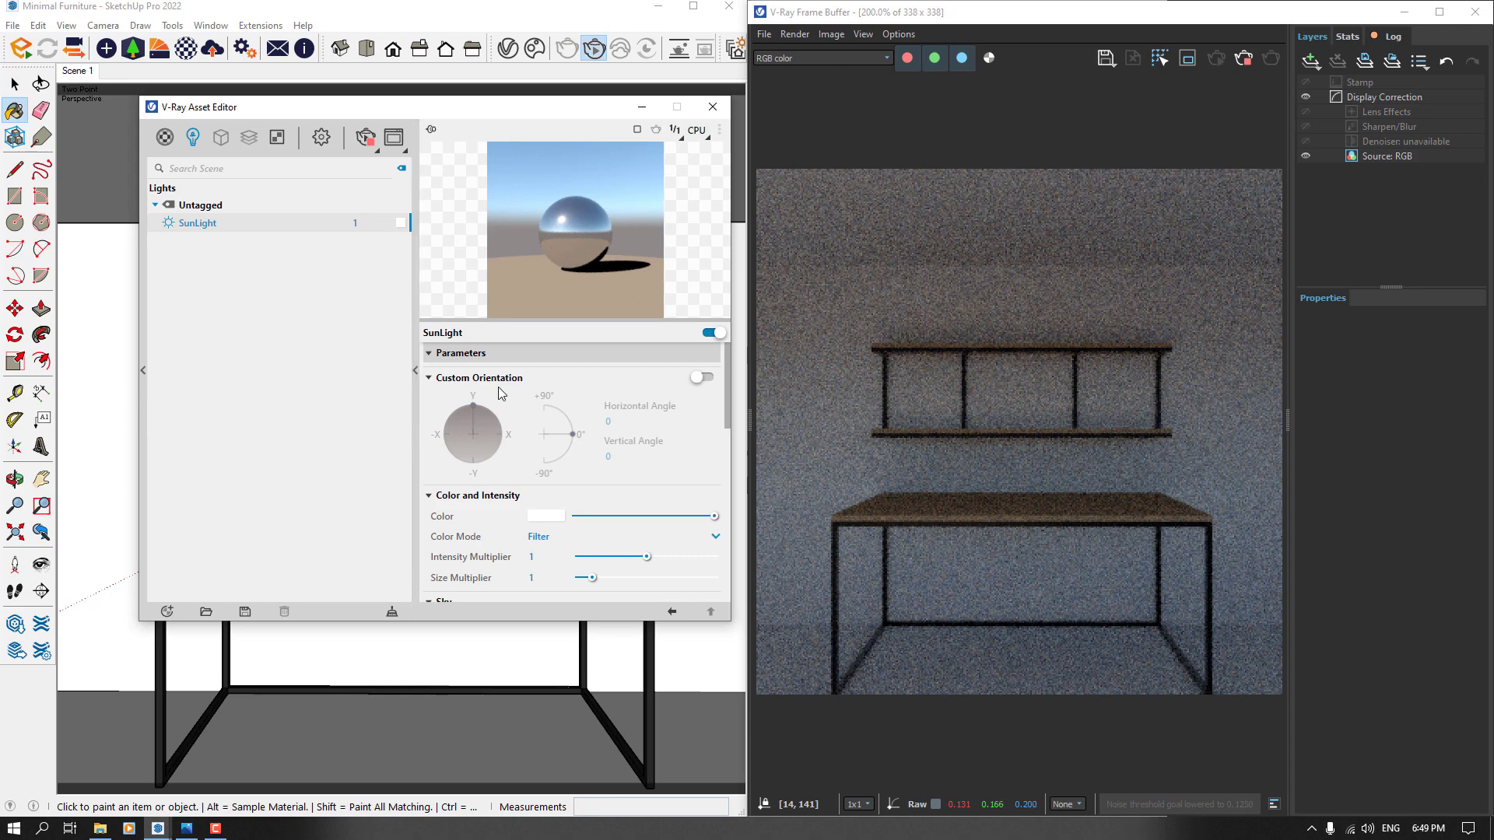
click(703, 378)
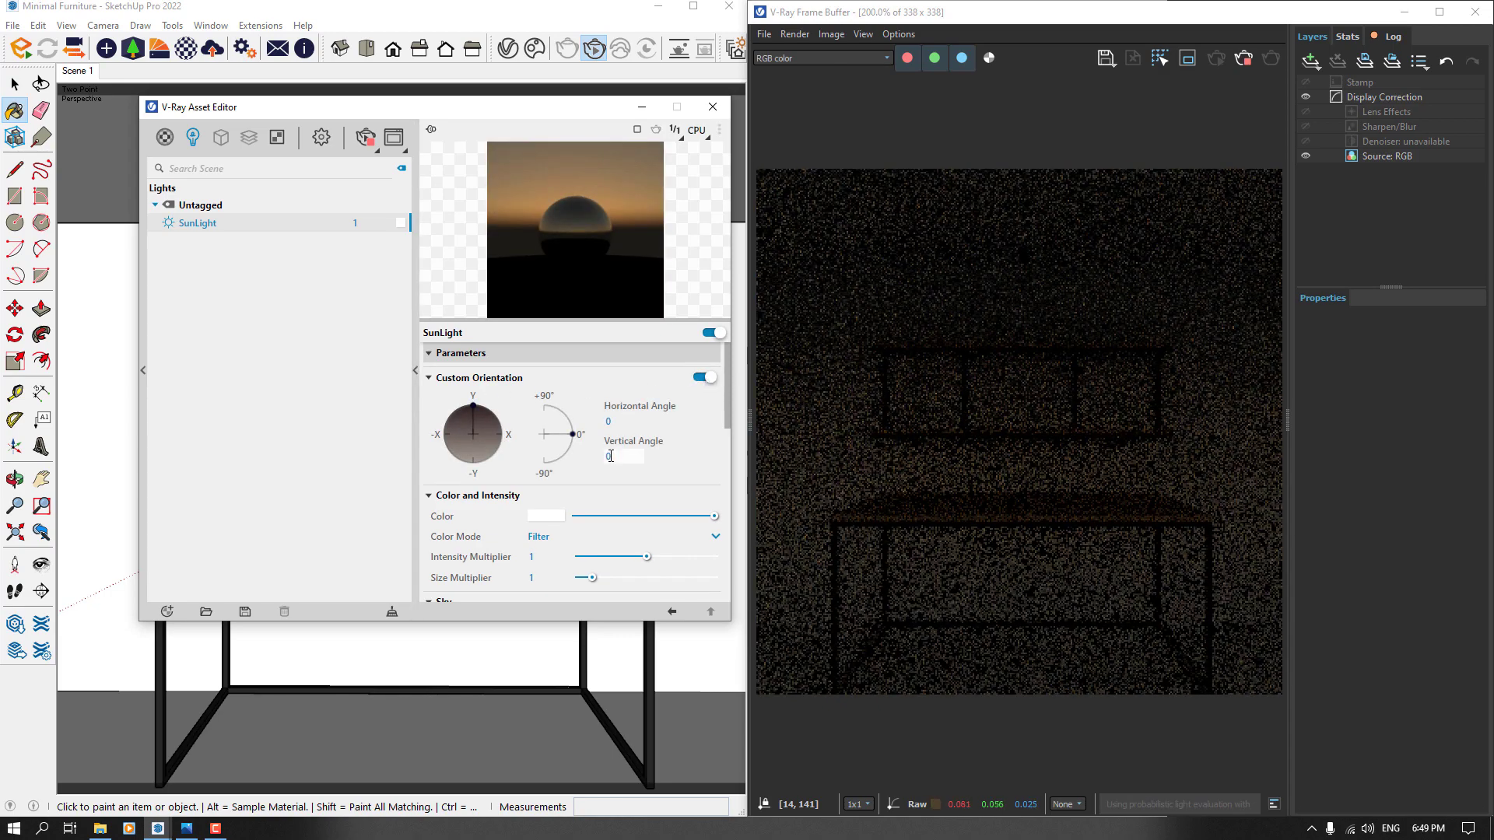
- Set the SunLight's vertical angle to 60 and its horizontal angle to 10
drag(572, 435, 556, 409)
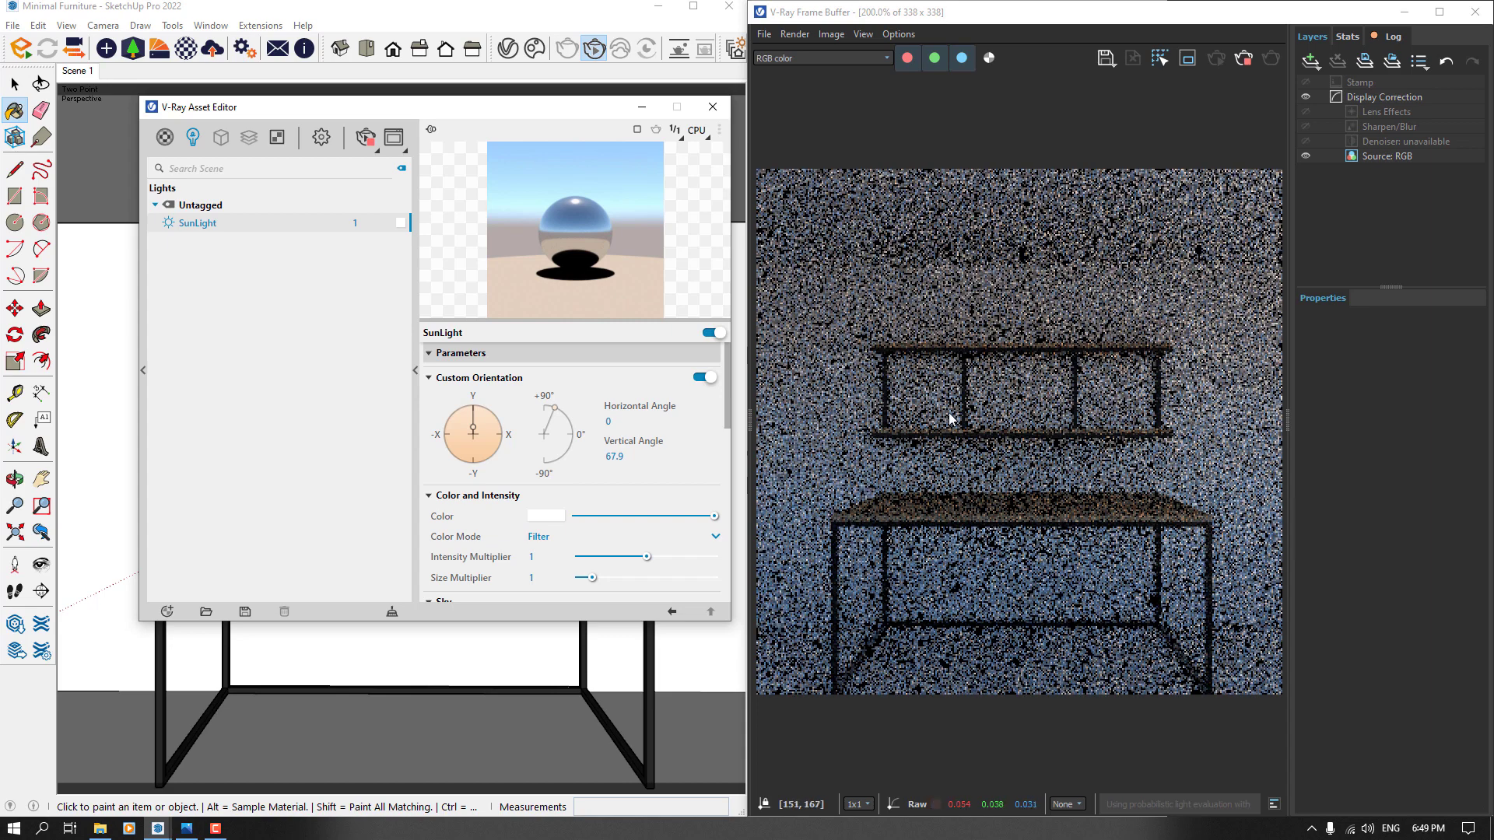
click(614, 457)
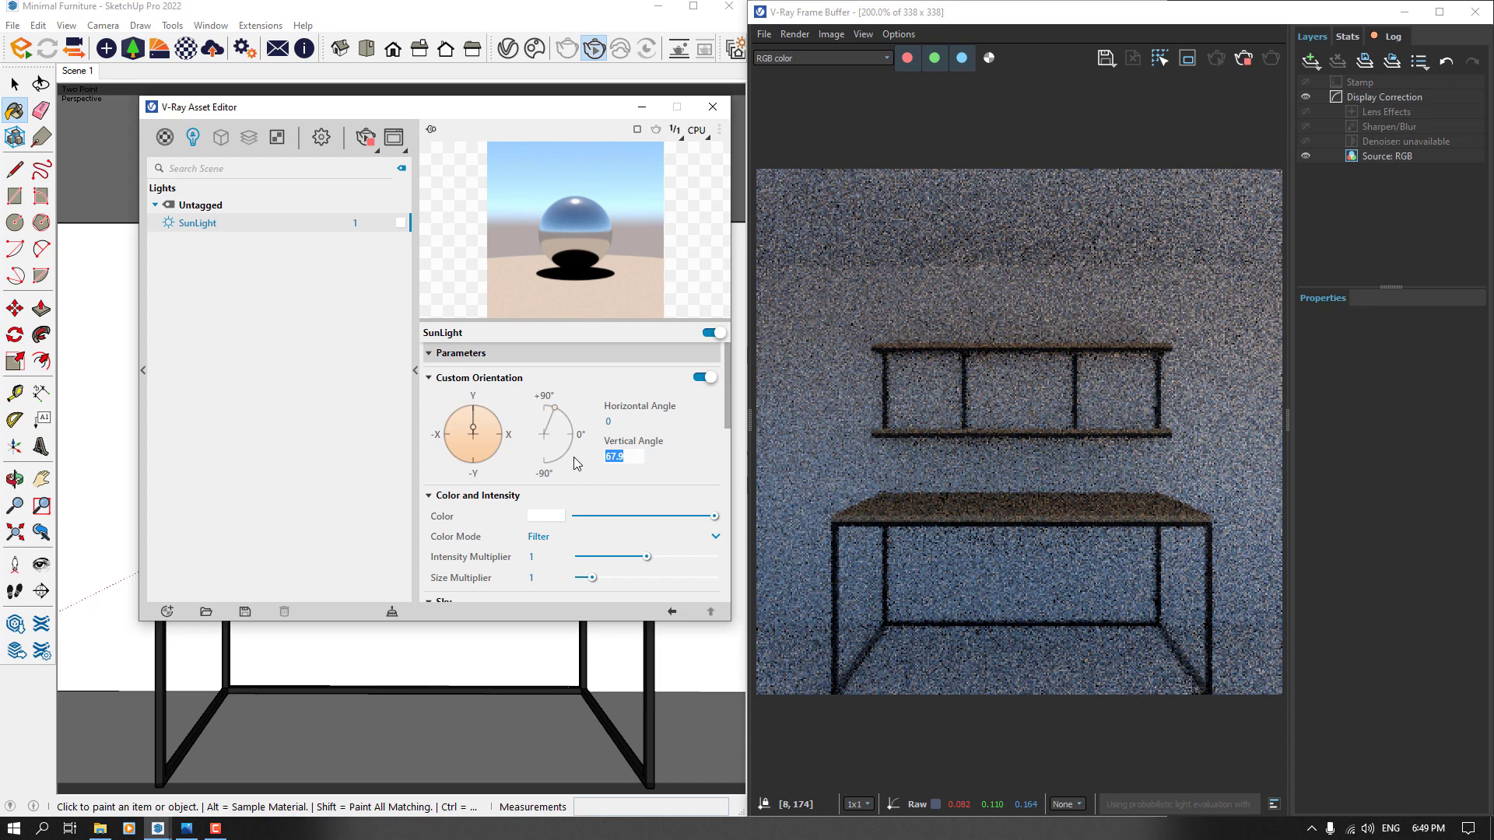
key(shift+Tab)
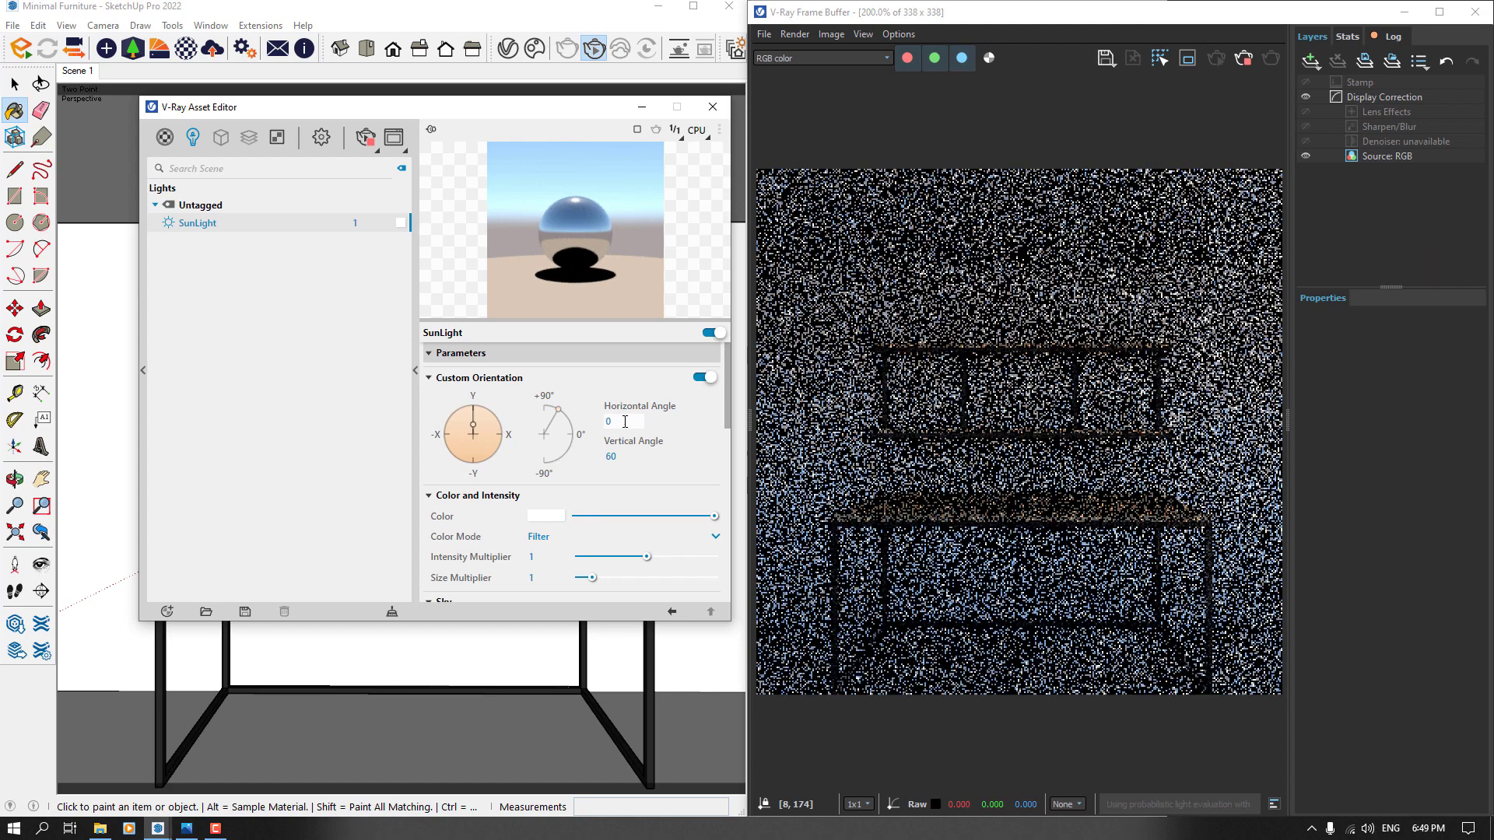
text(10)
key(Return)
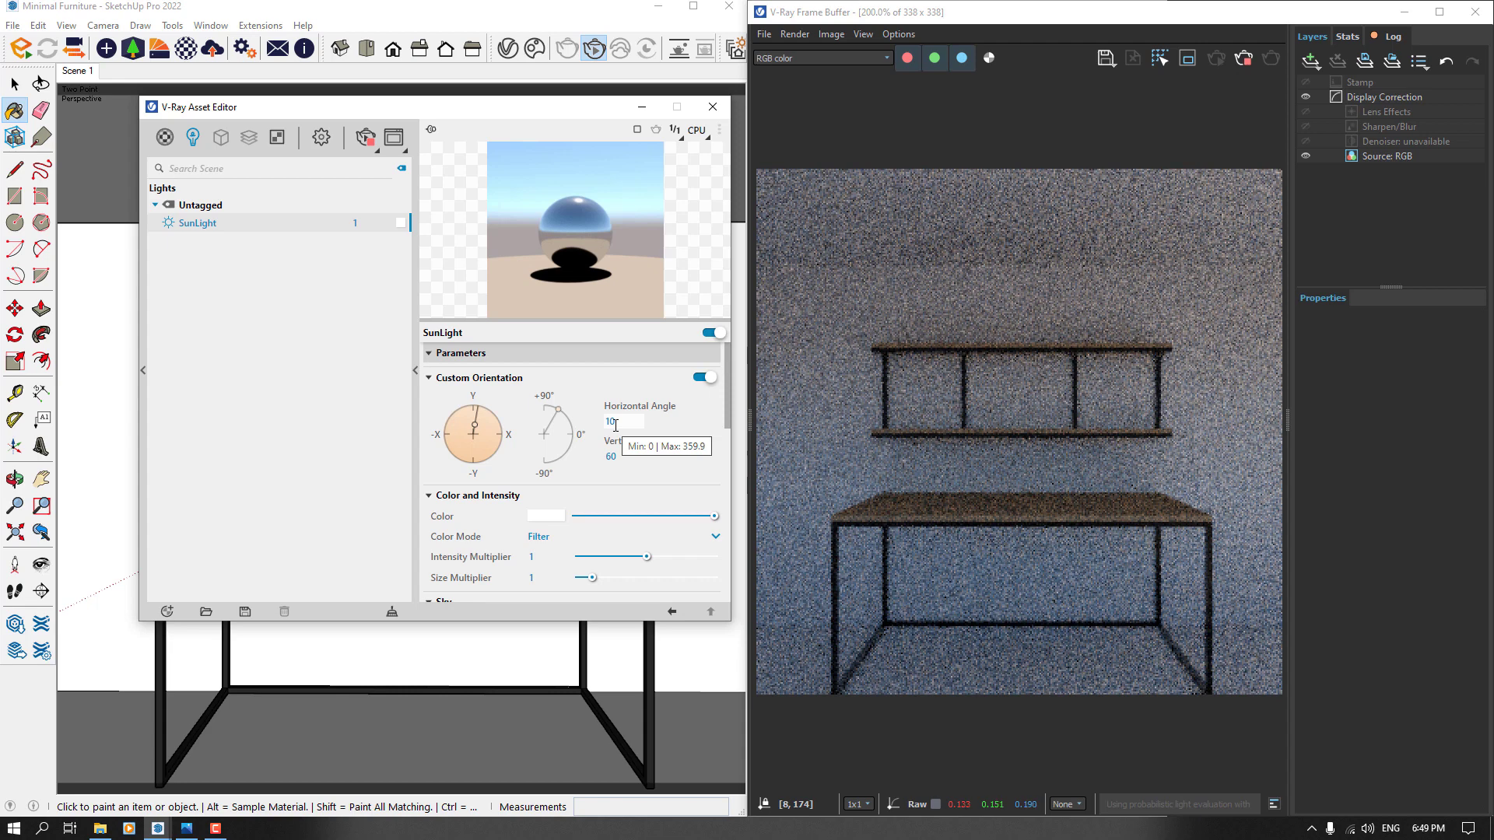
- Collapse the SunLight's orientation, color and intensity, sky, albedo and clouds sections and hide its parameters
click(470, 379)
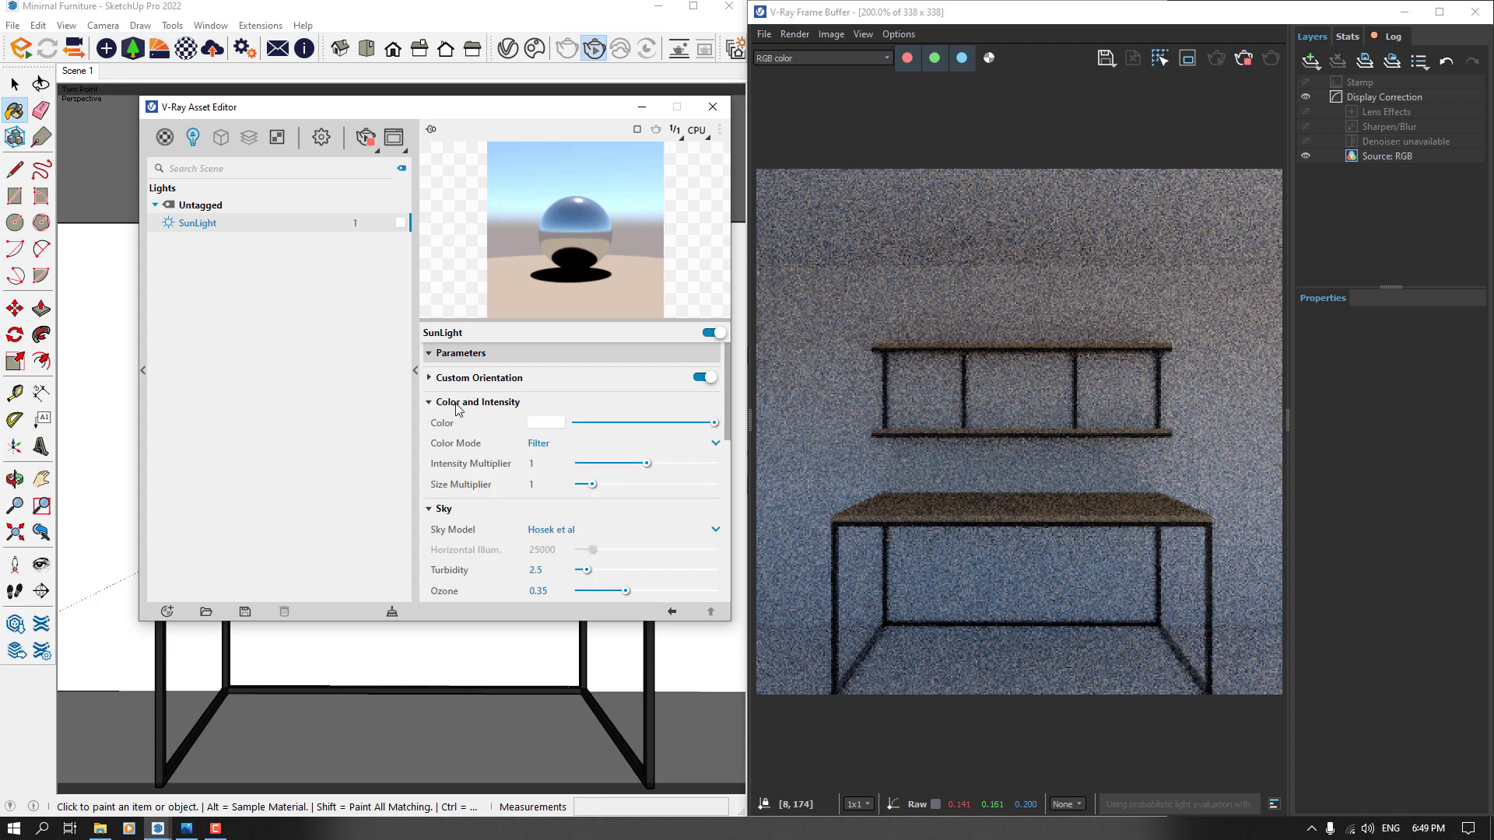
click(457, 403)
click(455, 427)
click(452, 454)
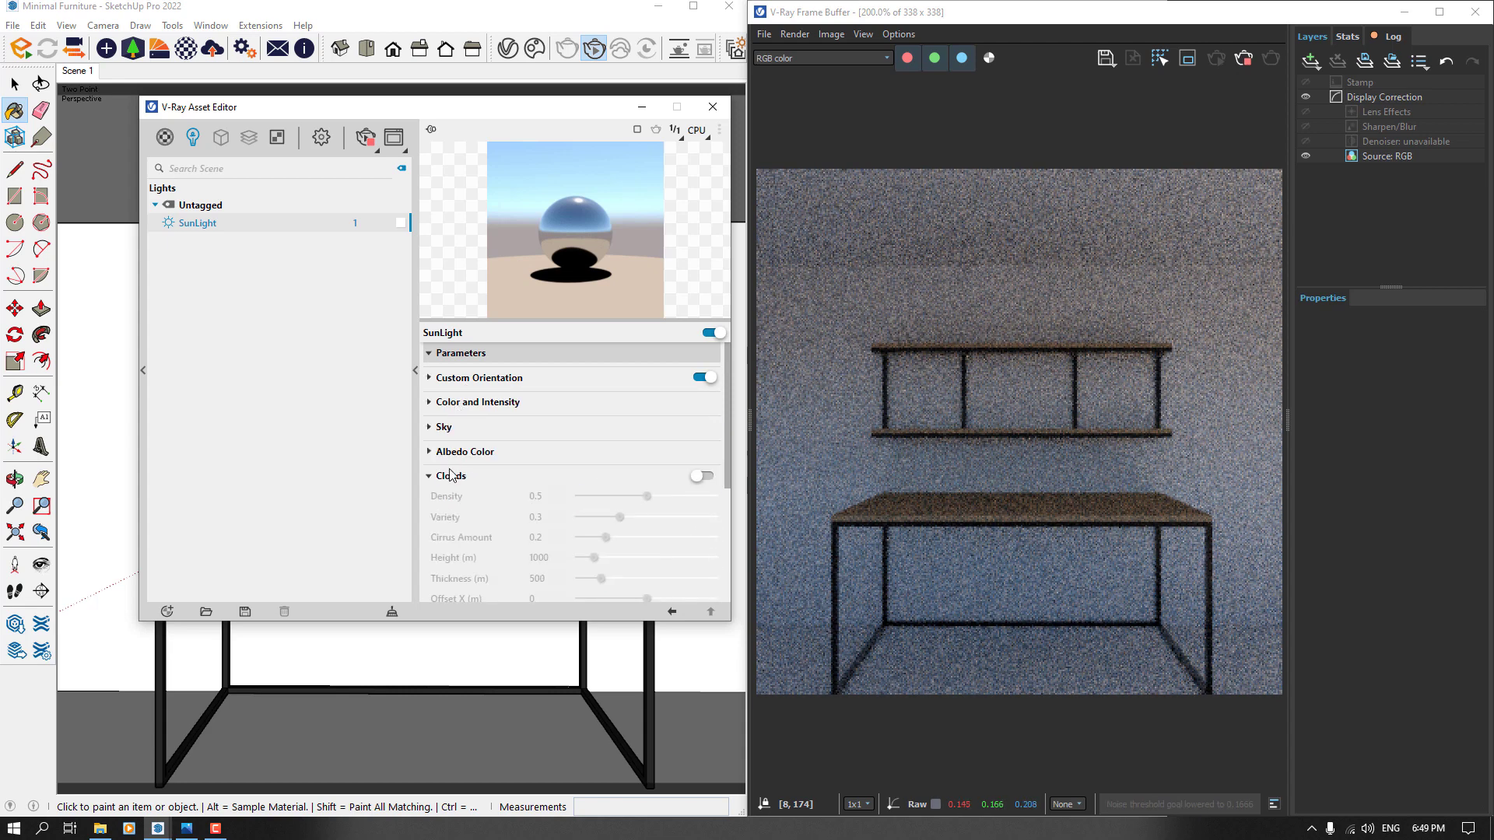
click(450, 478)
click(415, 372)
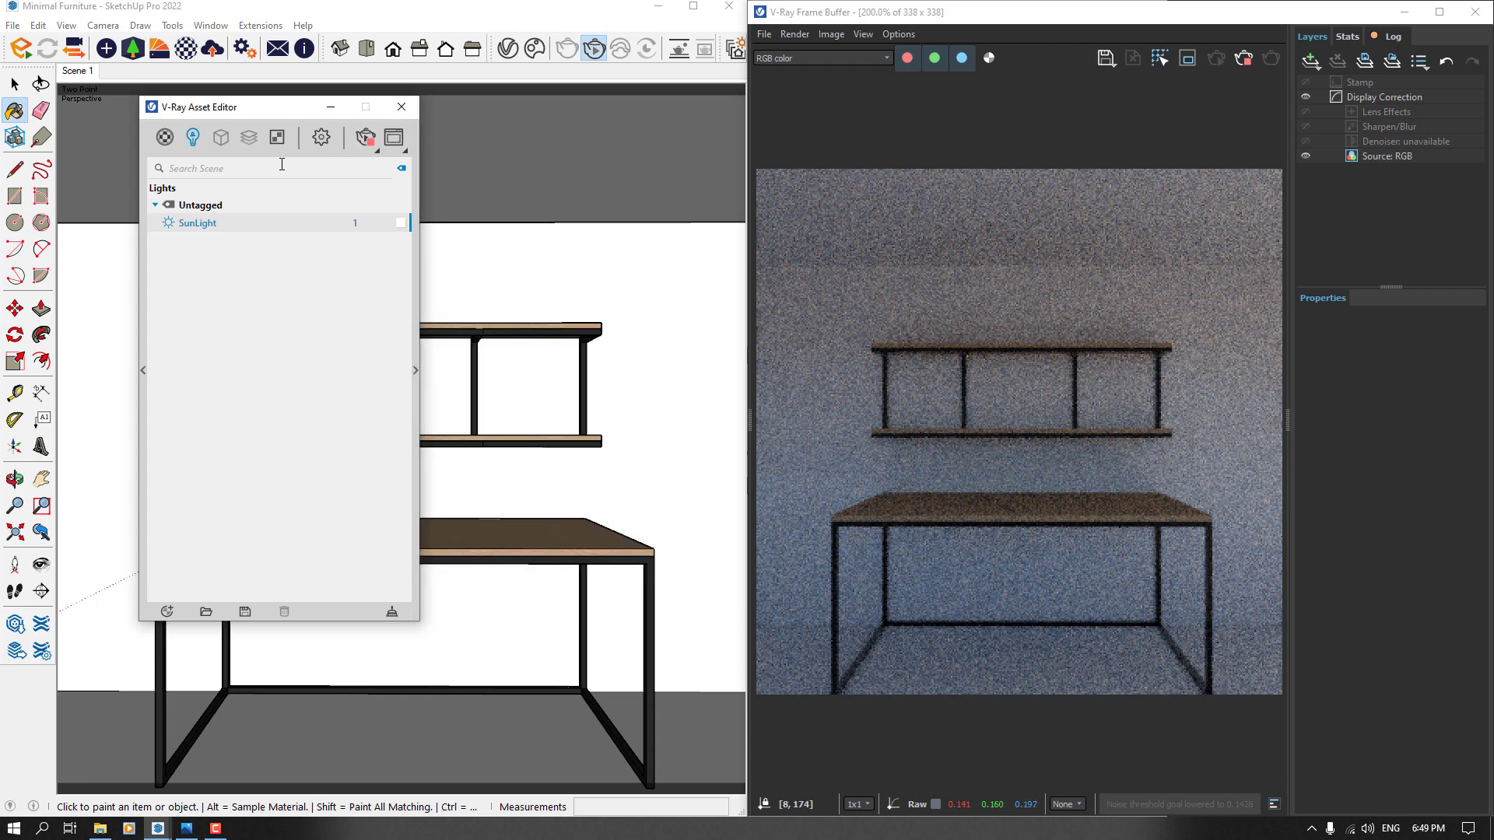
- Examine V-Ray Light Gen's interior Sun & Sky options and scenario loading without signing in, and close it without generating variants
click(735, 61)
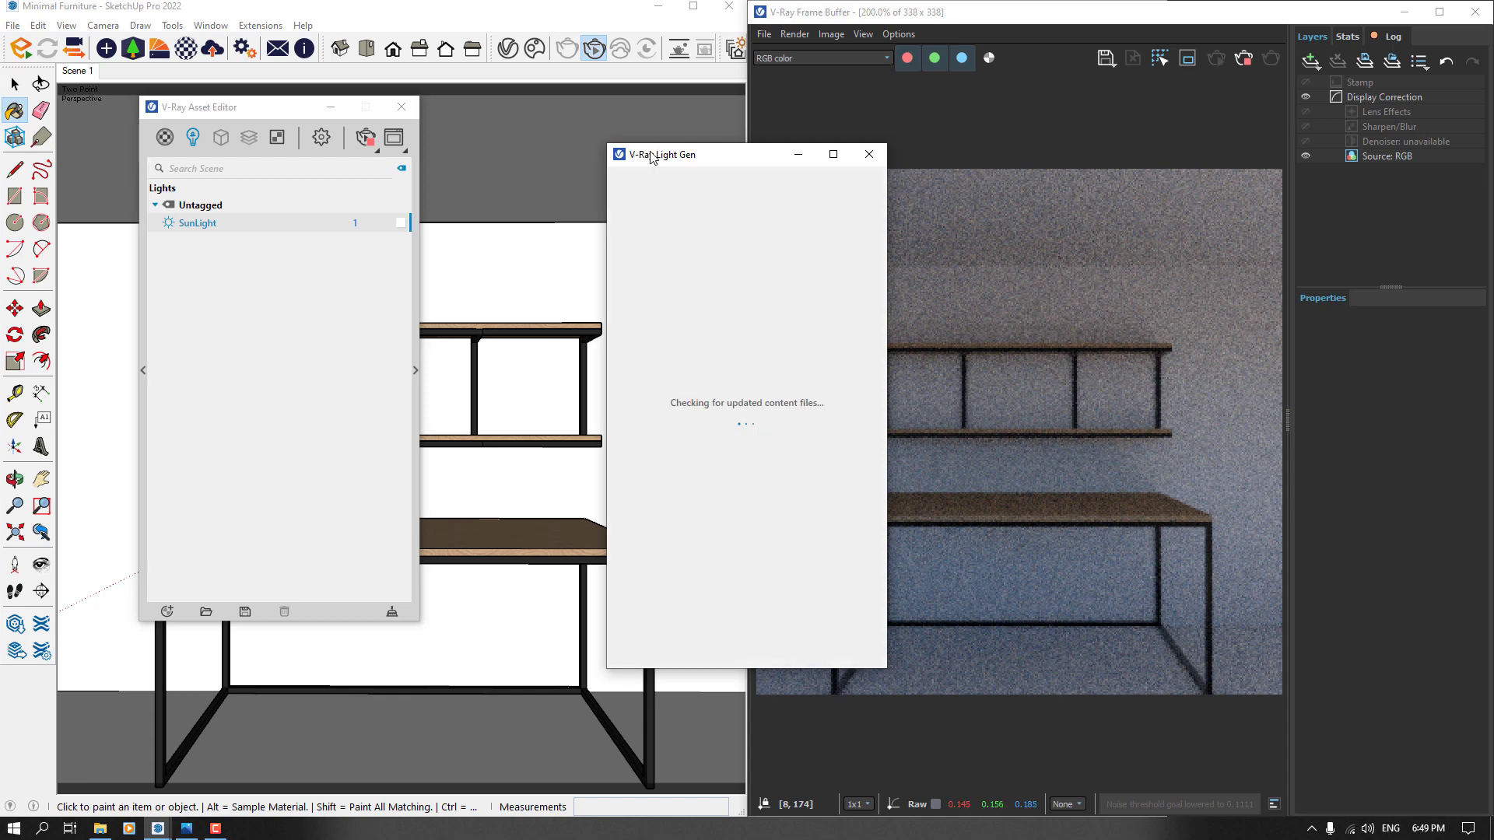
drag(674, 163, 357, 168)
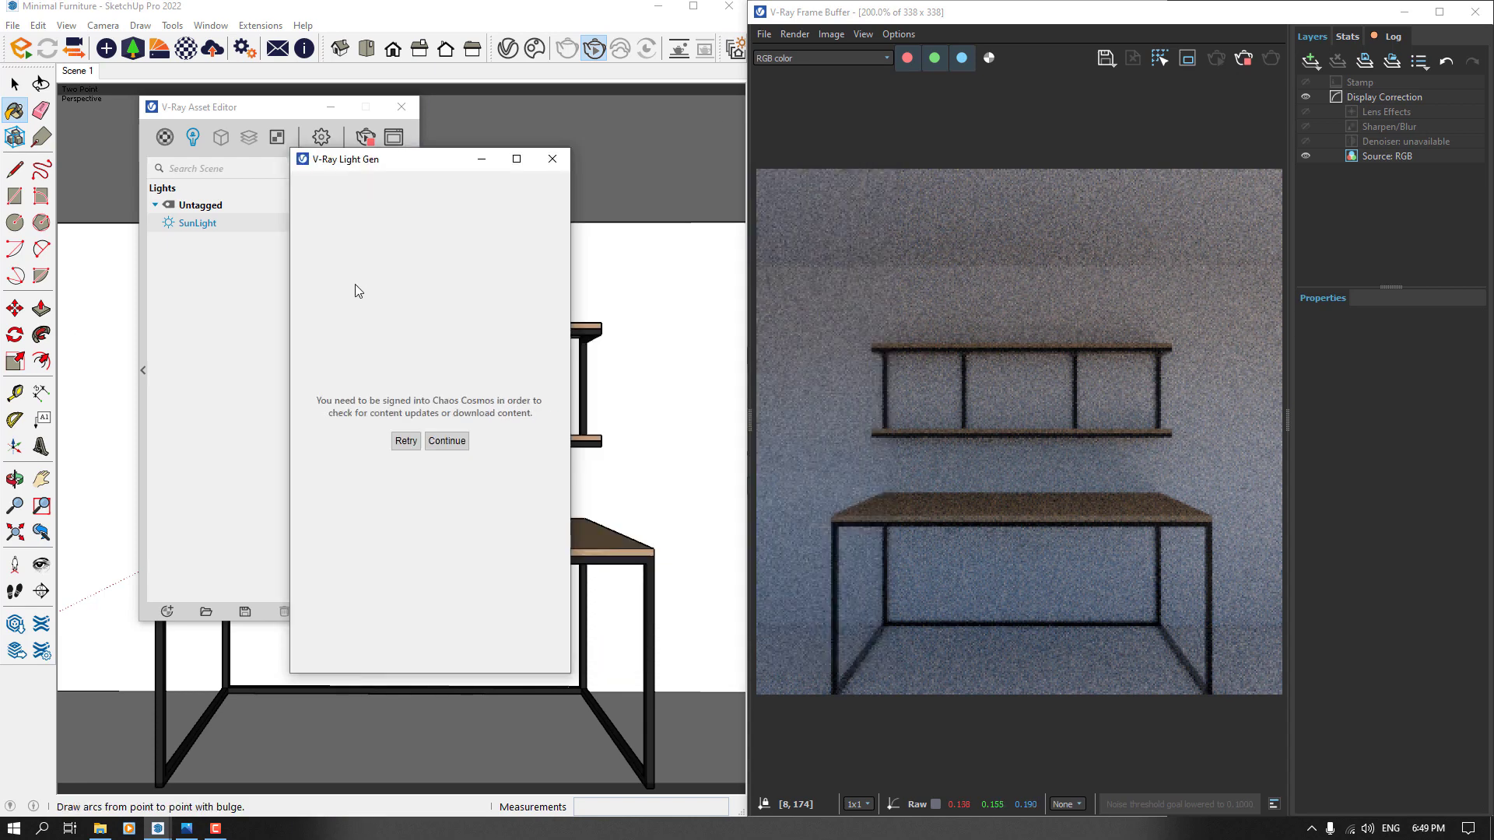
click(454, 440)
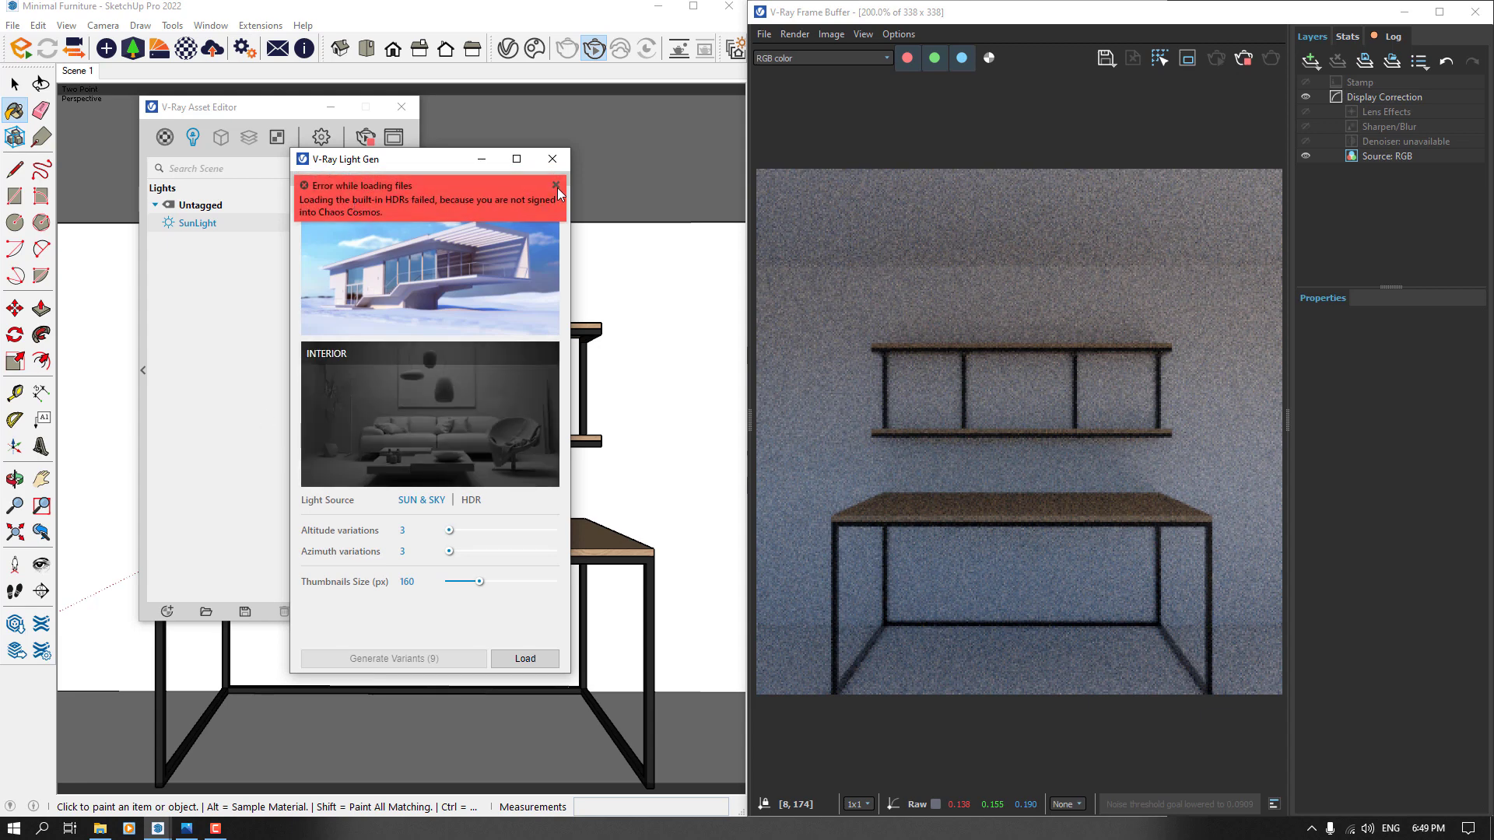
click(556, 186)
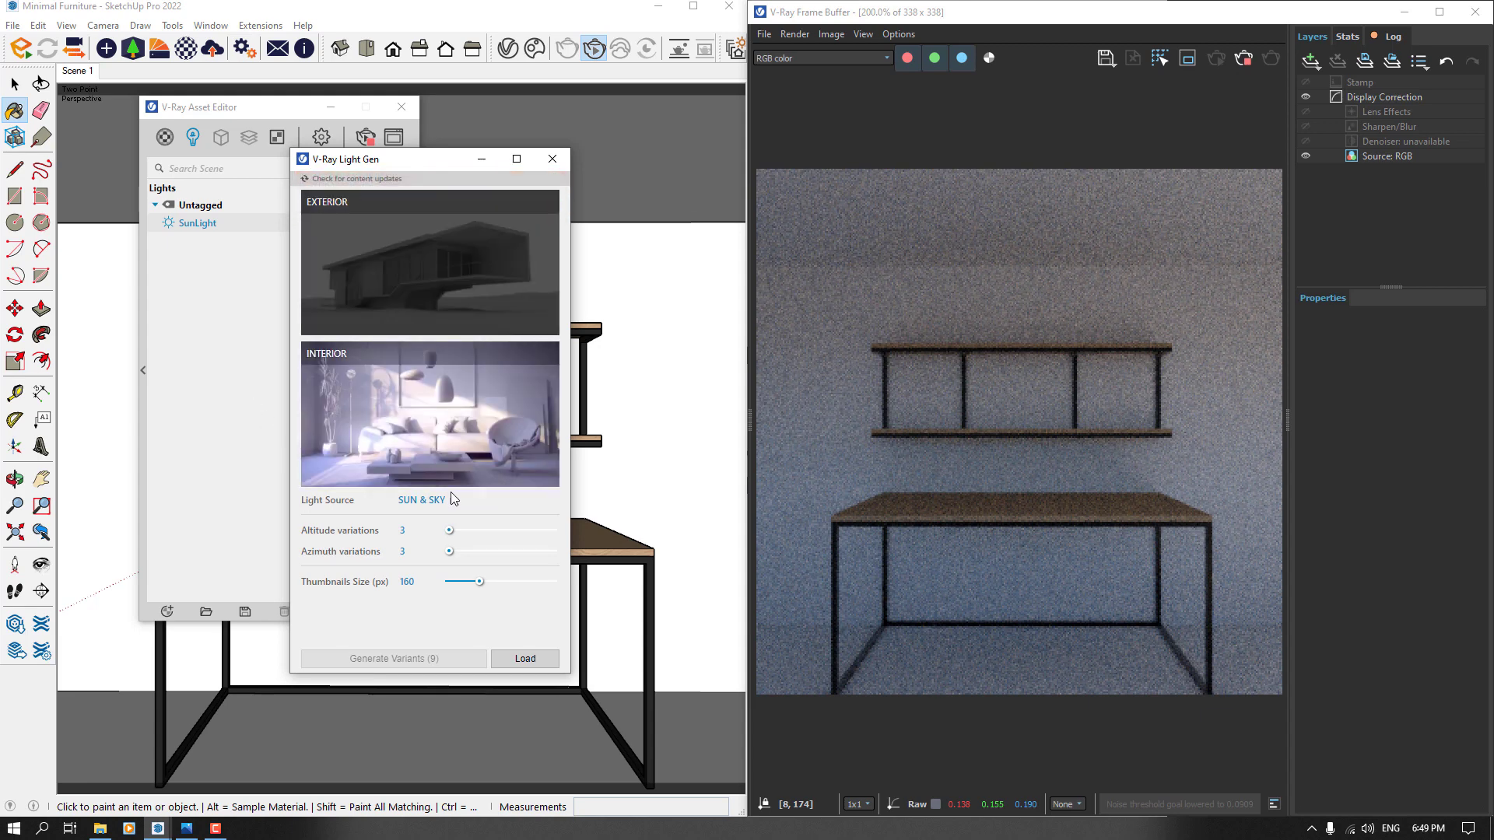
click(407, 551)
click(460, 617)
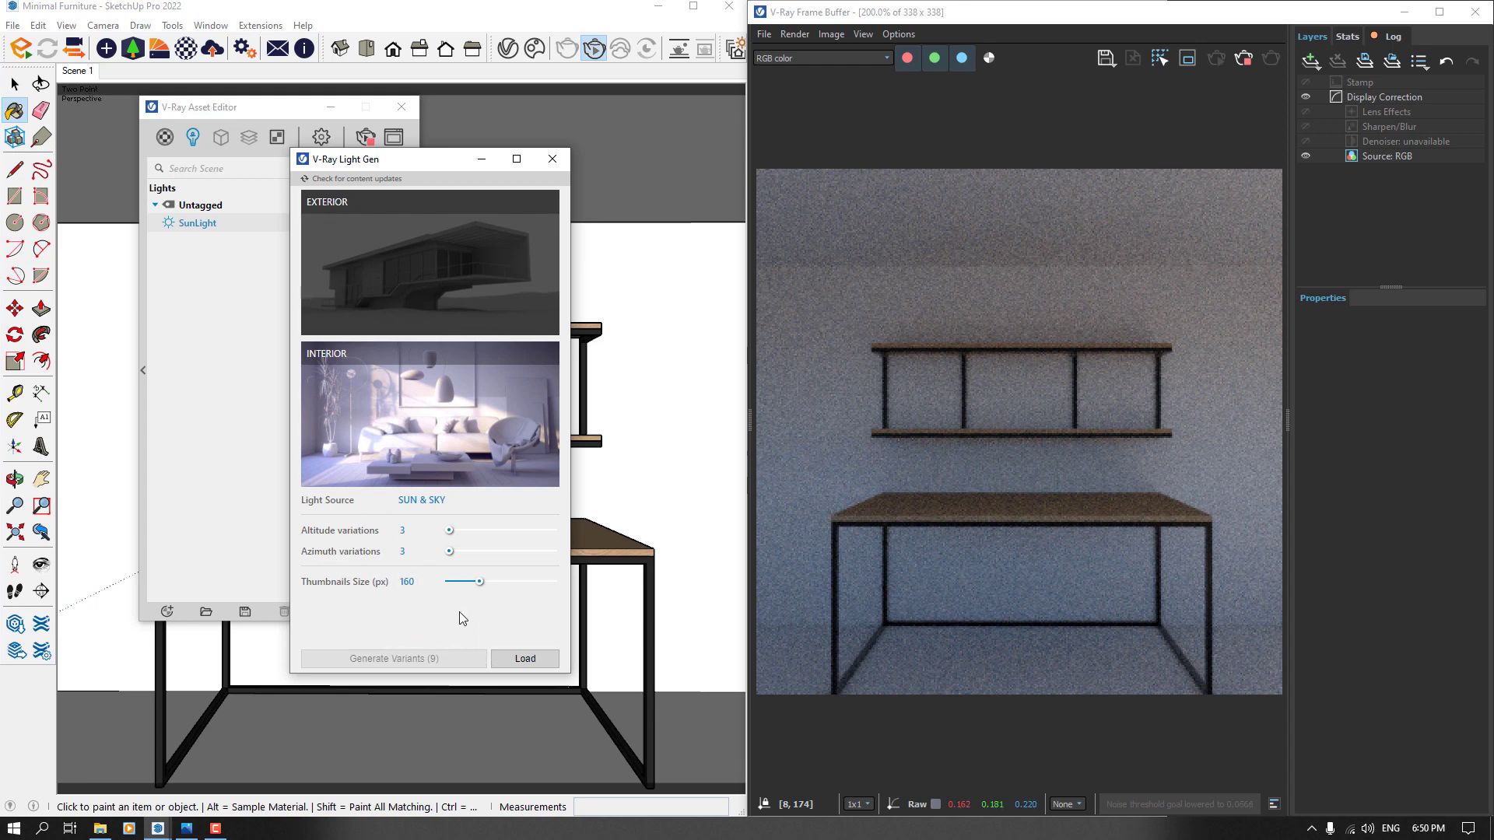
click(519, 656)
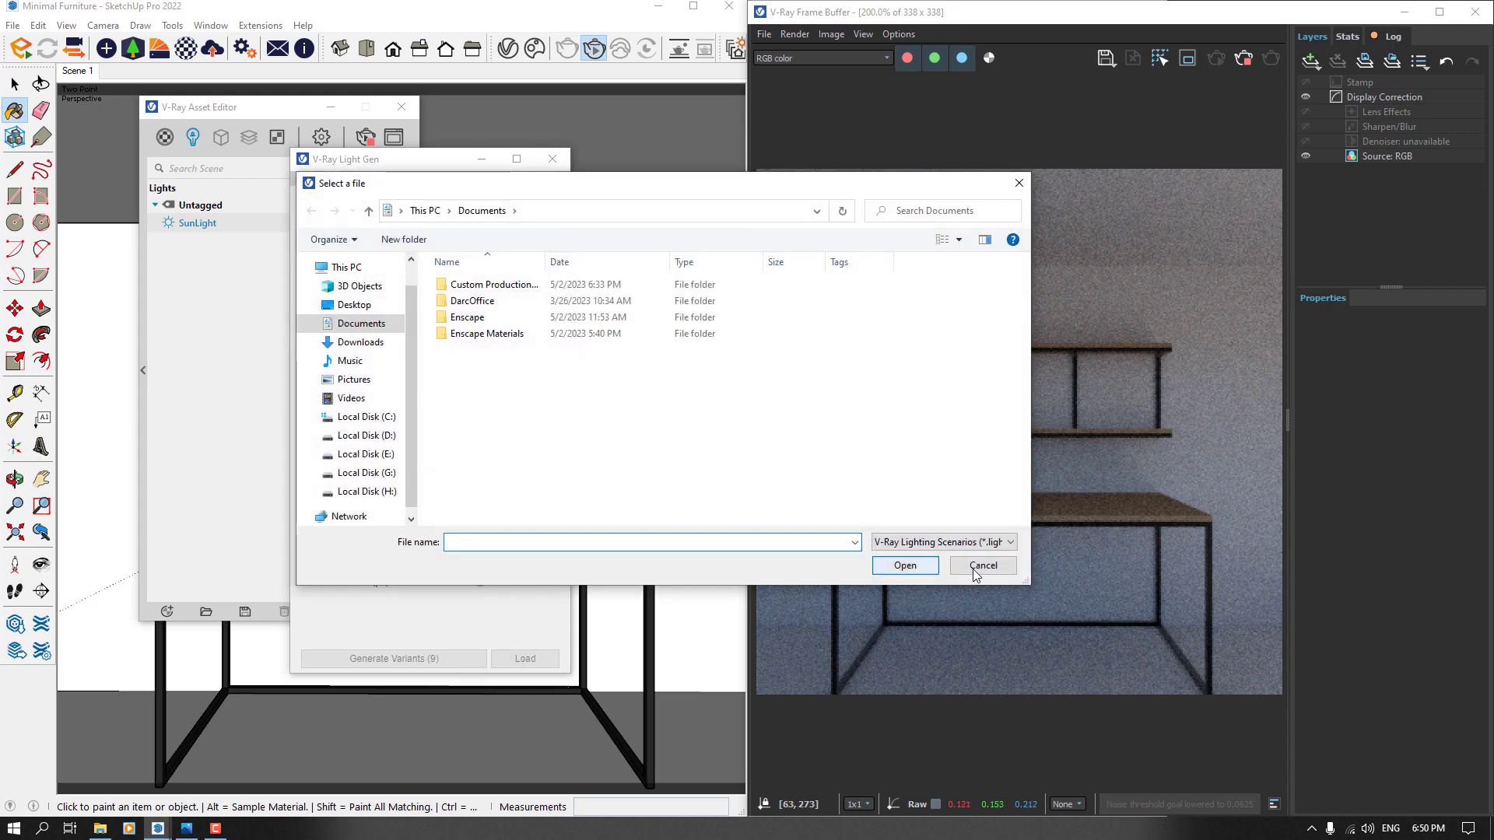
click(982, 566)
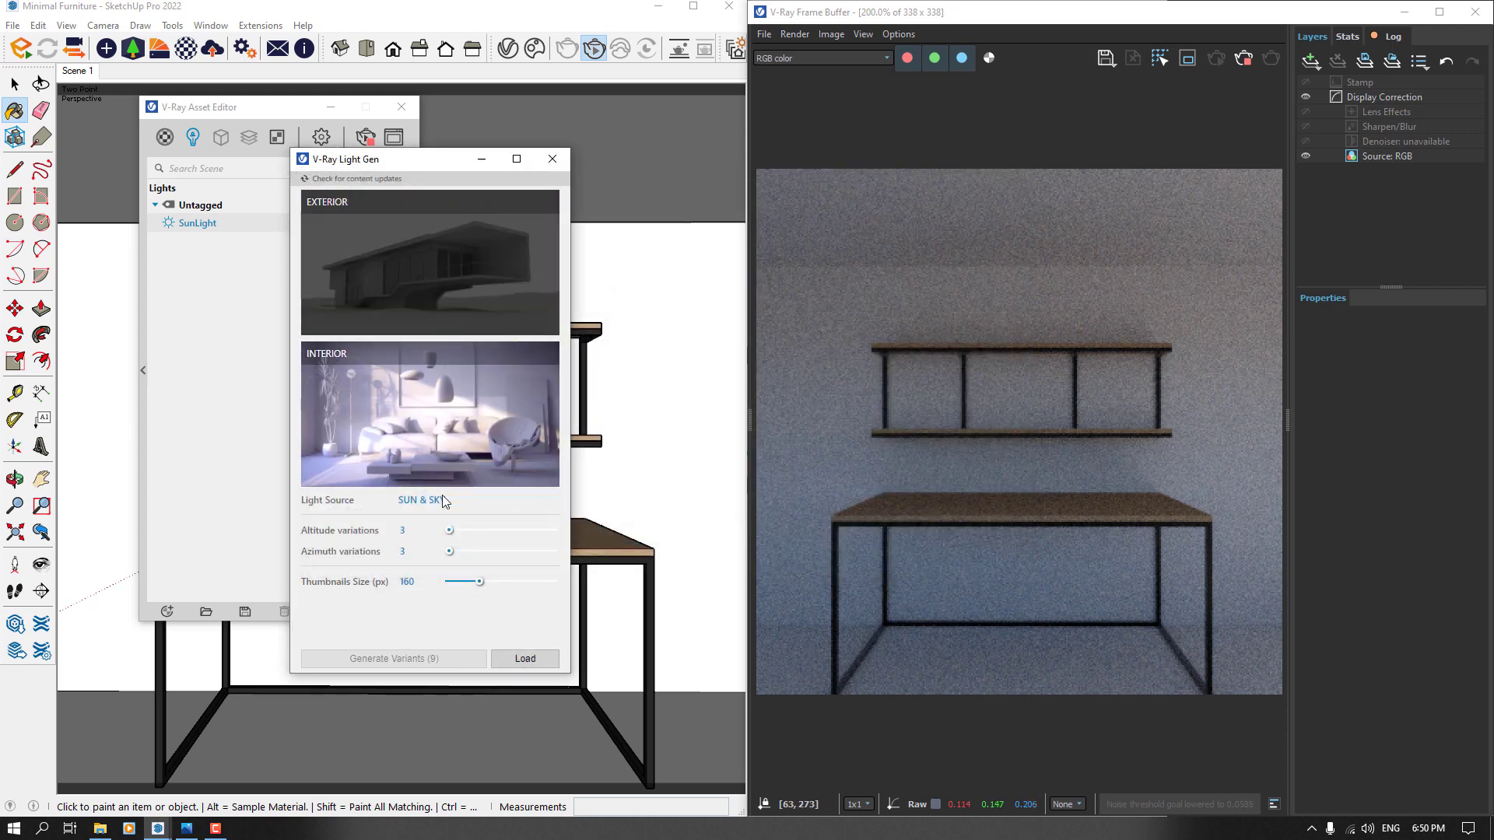
mouse_move(449, 530)
mouse_down()
mouse_move(470, 532)
mouse_move(456, 534)
mouse_up()
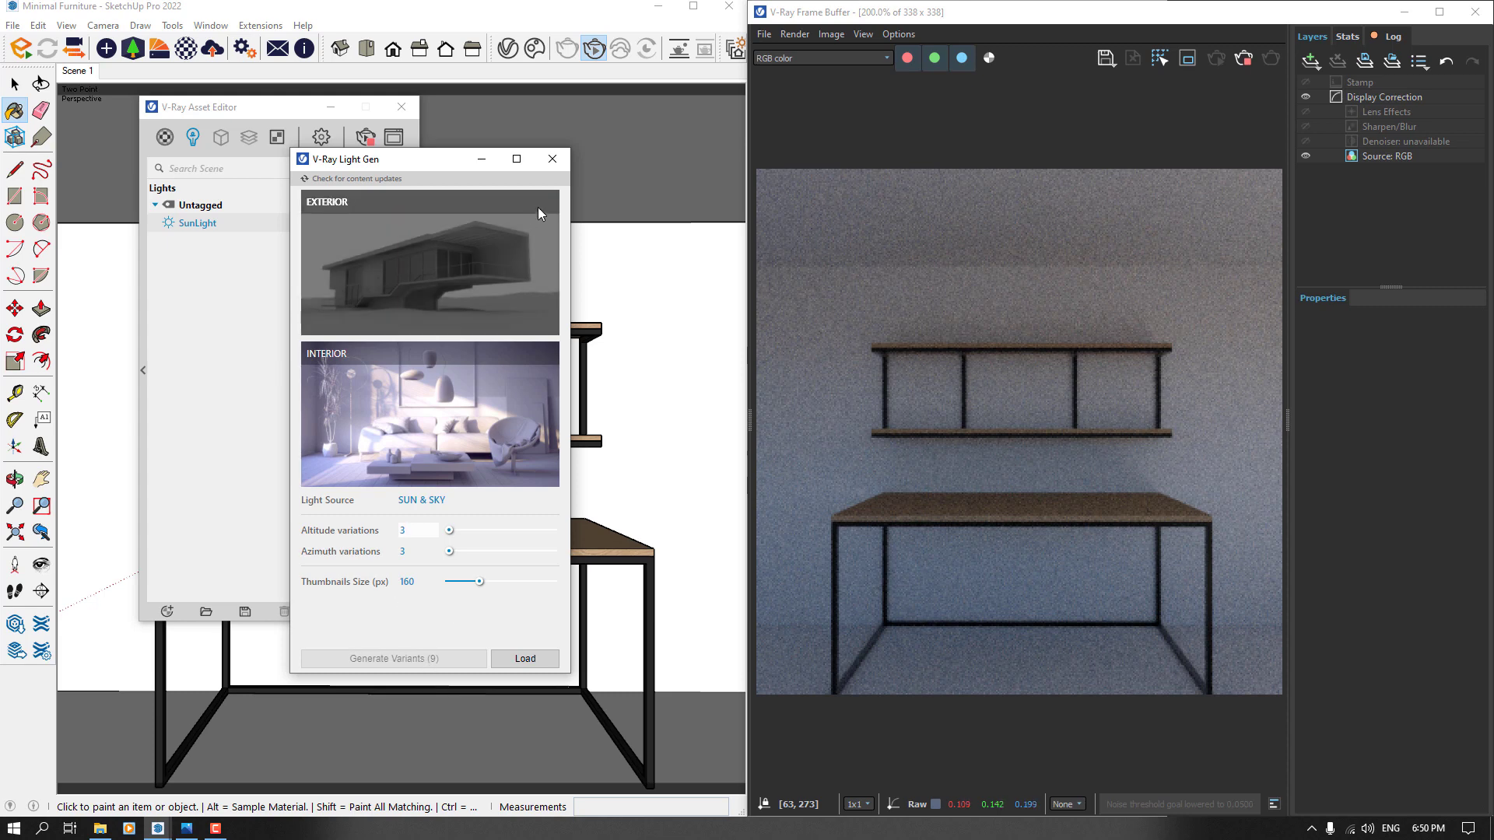
click(552, 158)
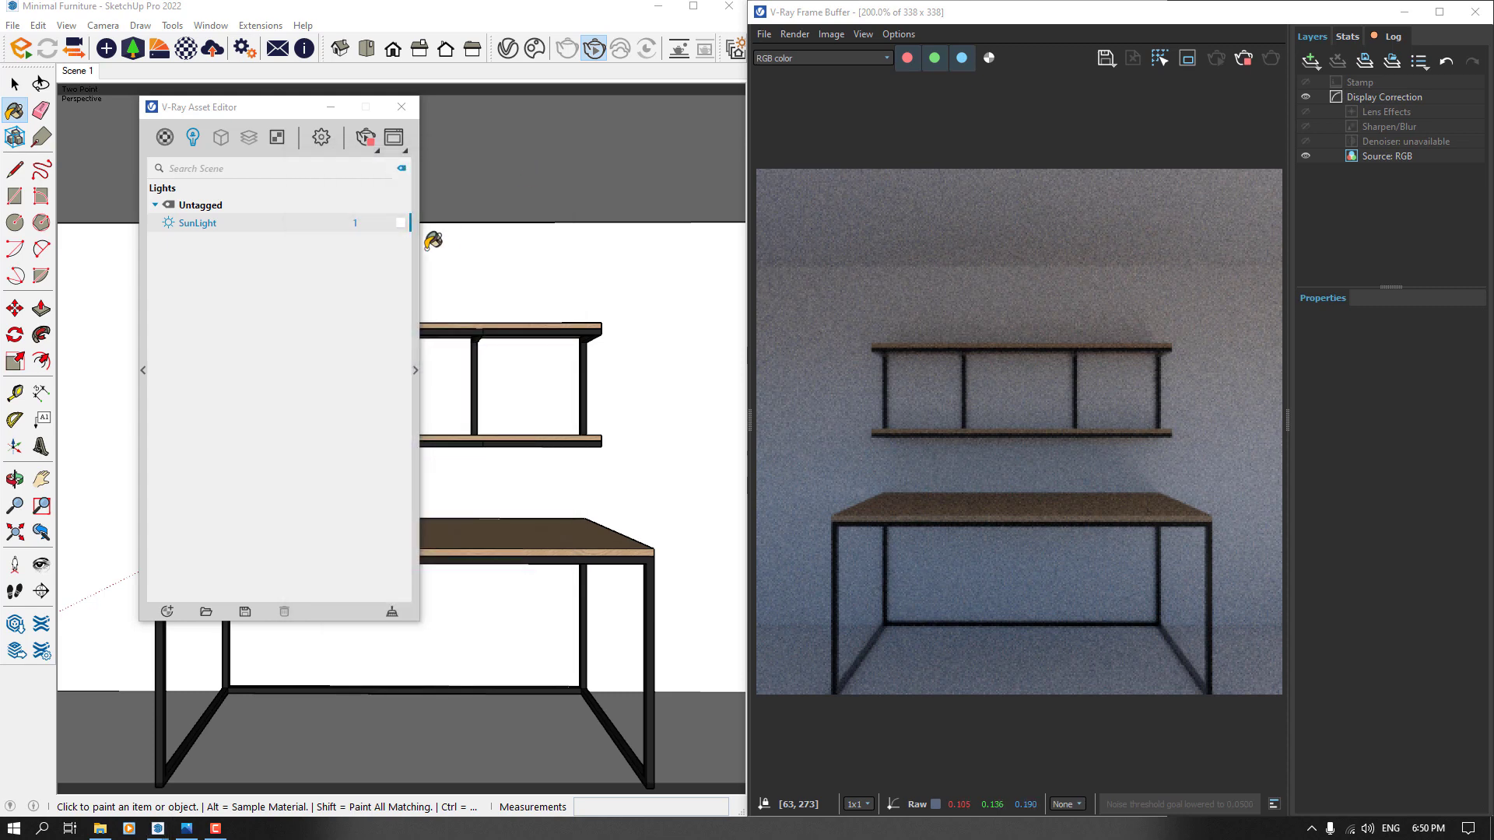
- Show the SunLight's parameters again and set its horizontal angle to 120
click(418, 279)
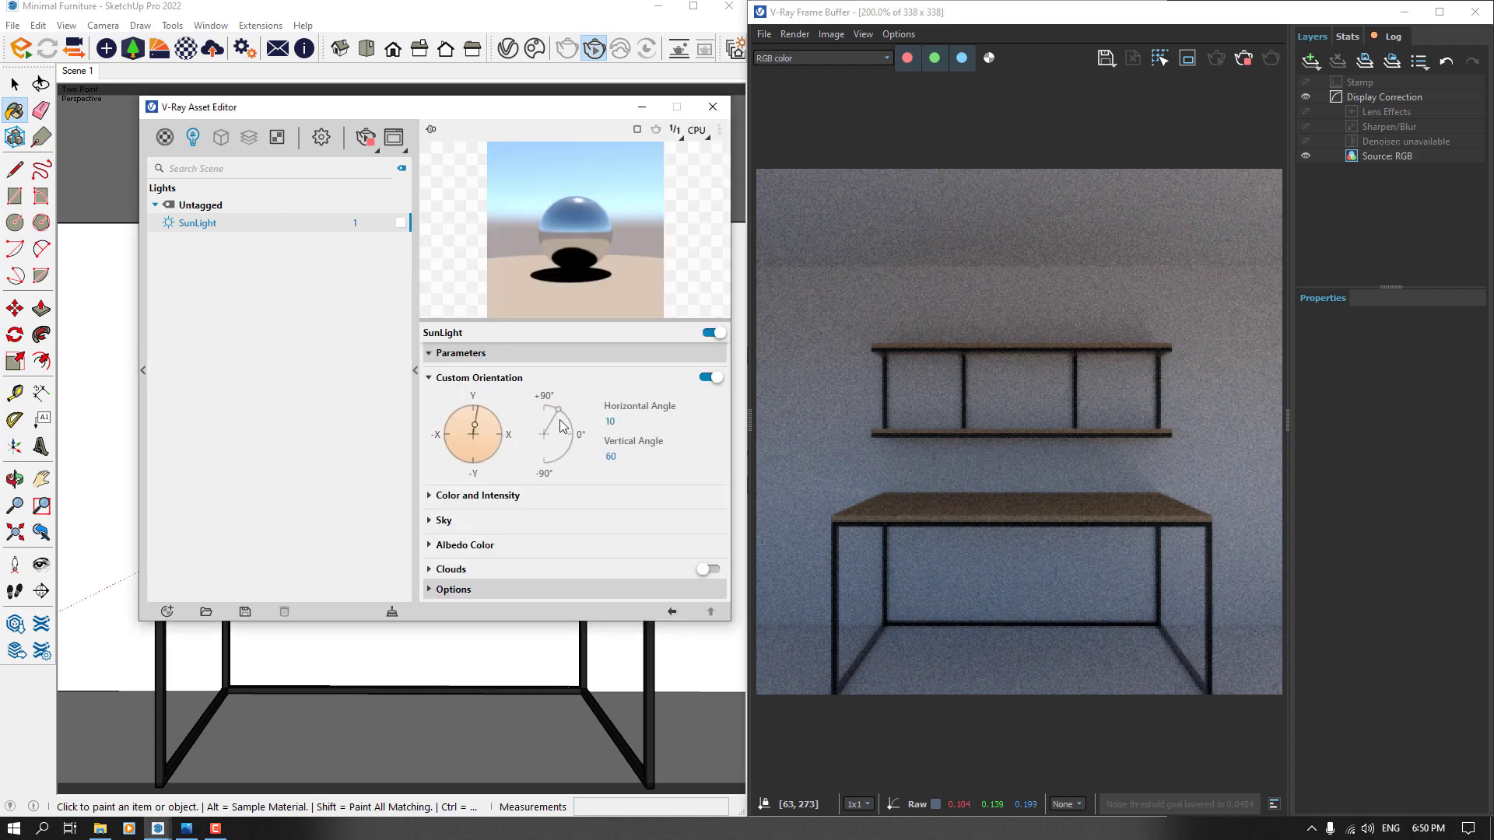
drag(476, 425, 507, 460)
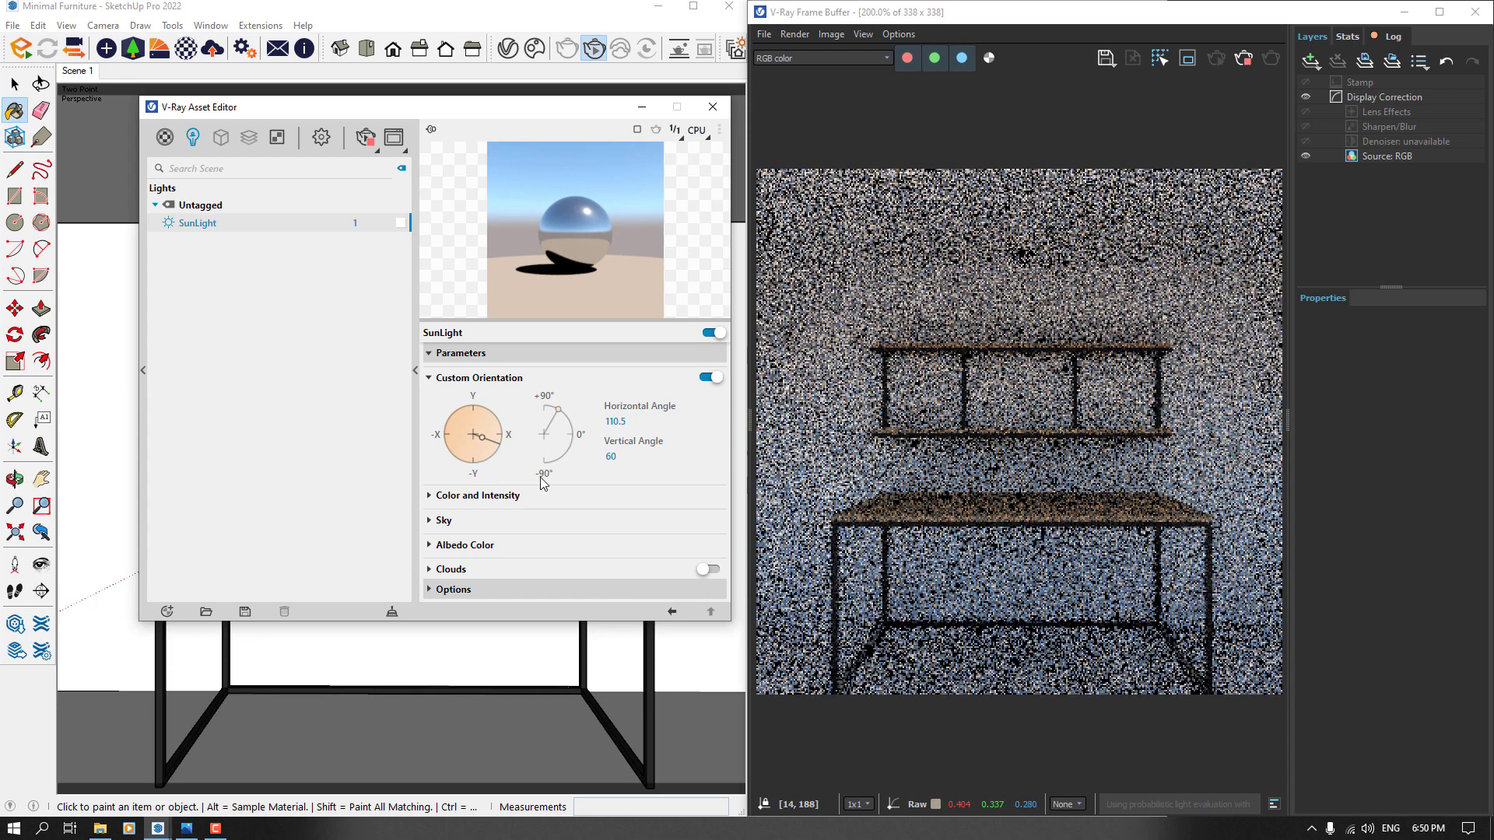
double_click(614, 421)
text(120)
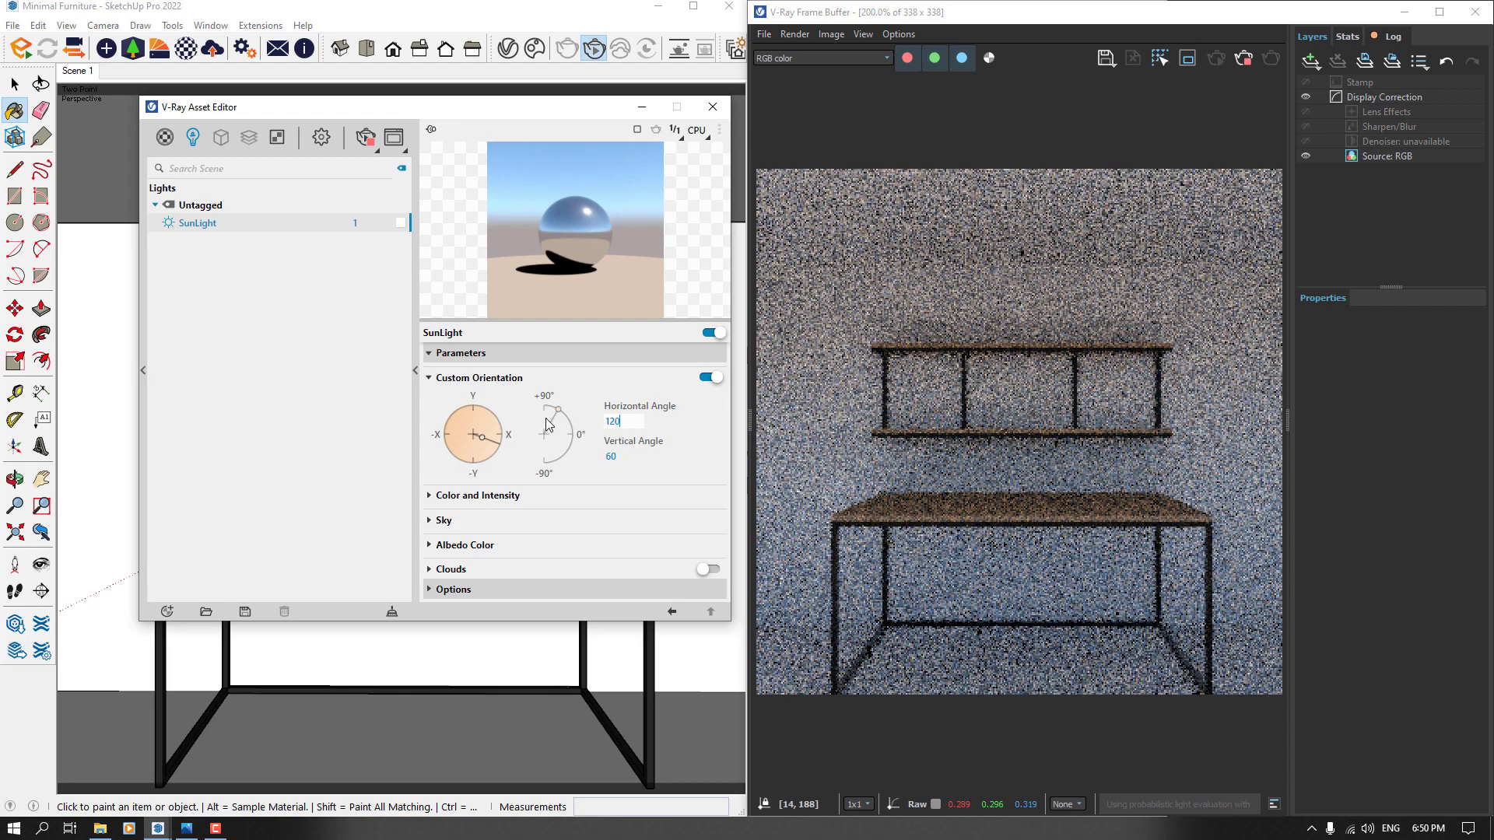
key(Return)
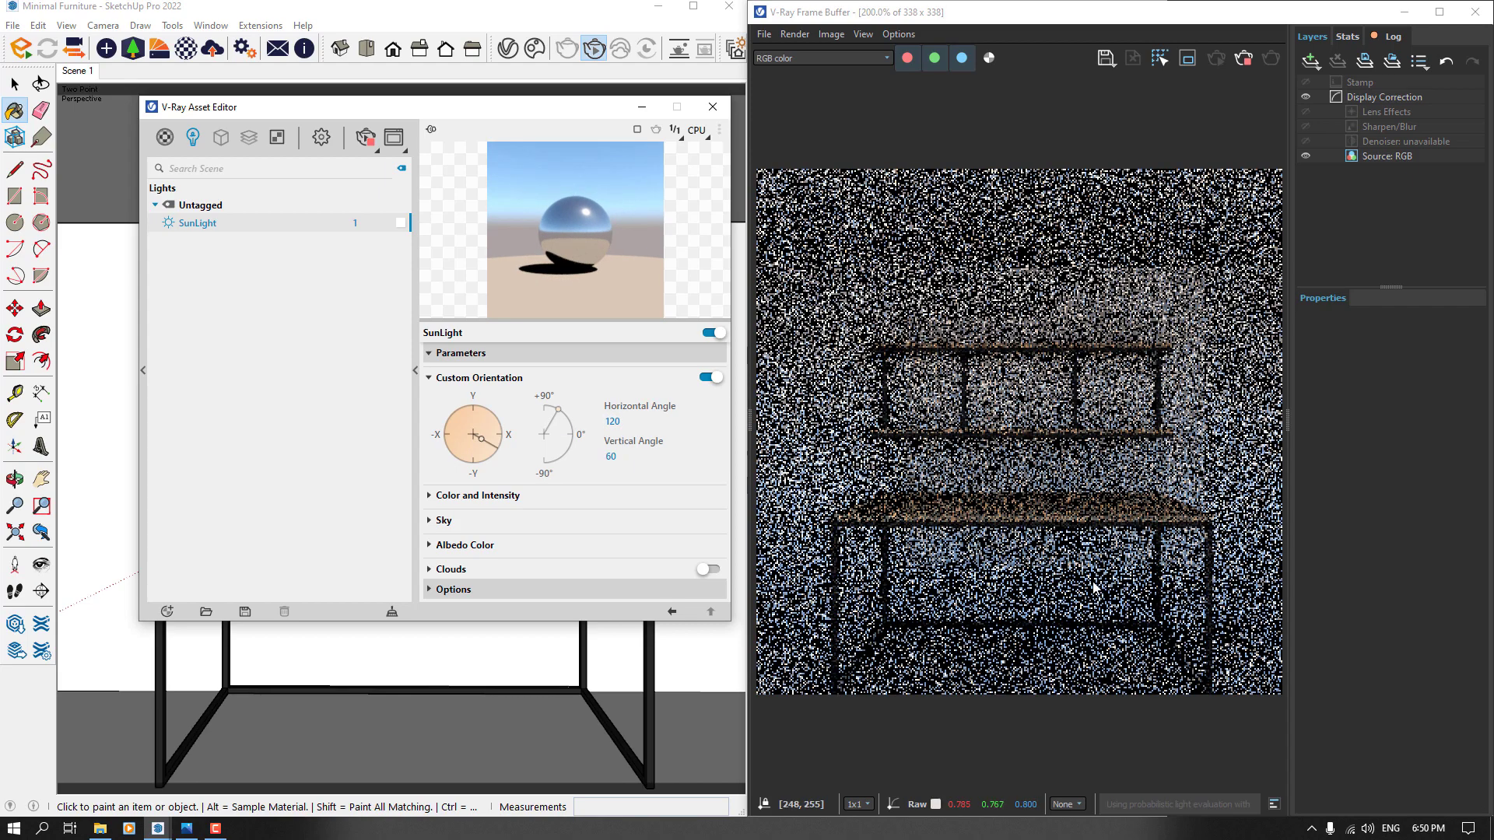
- Set the SunLight's intensity multiplier to 3 and its size multiplier to 1.6
click(476, 378)
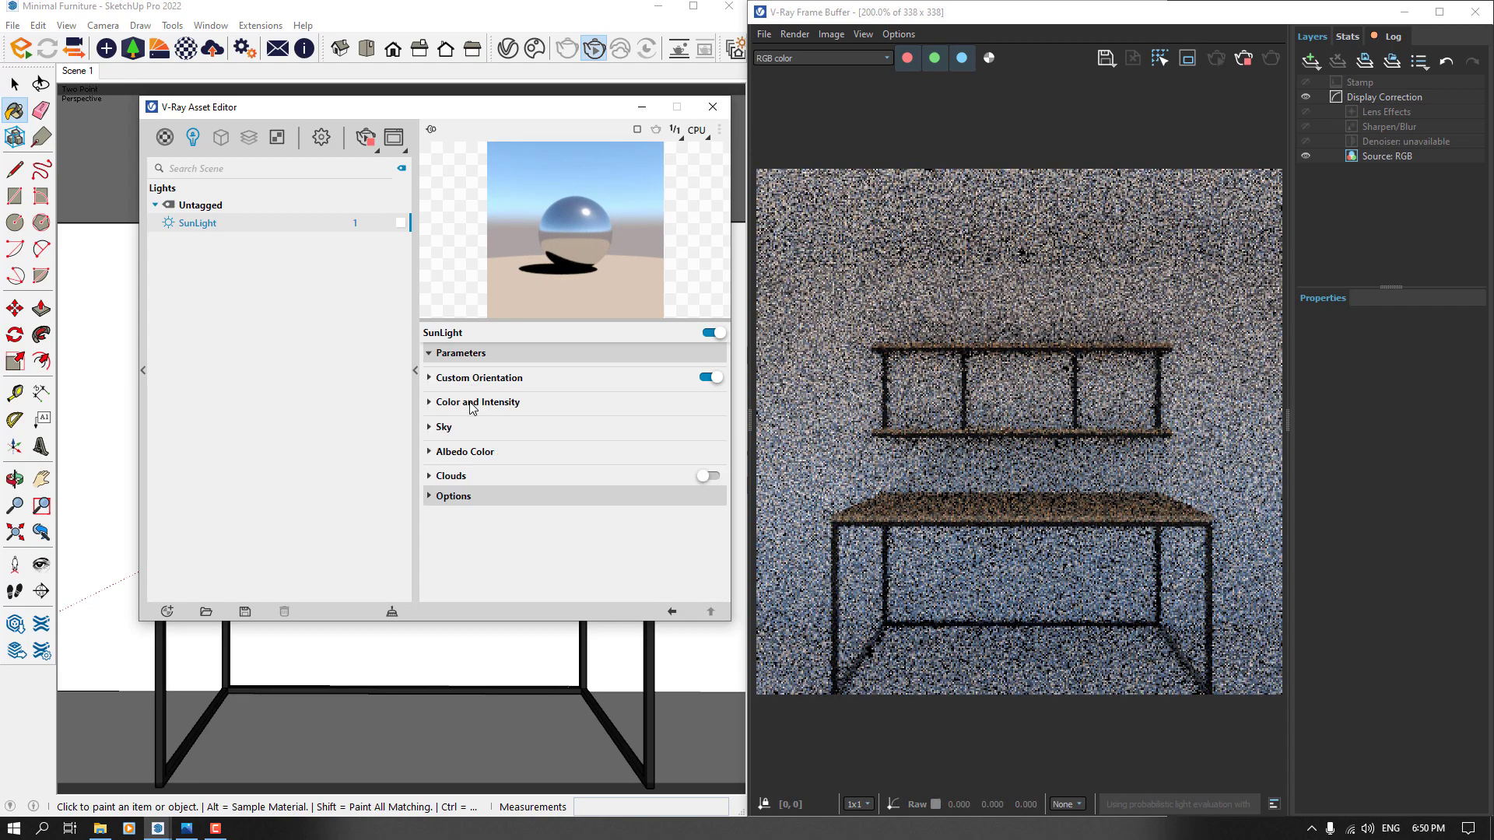
click(472, 403)
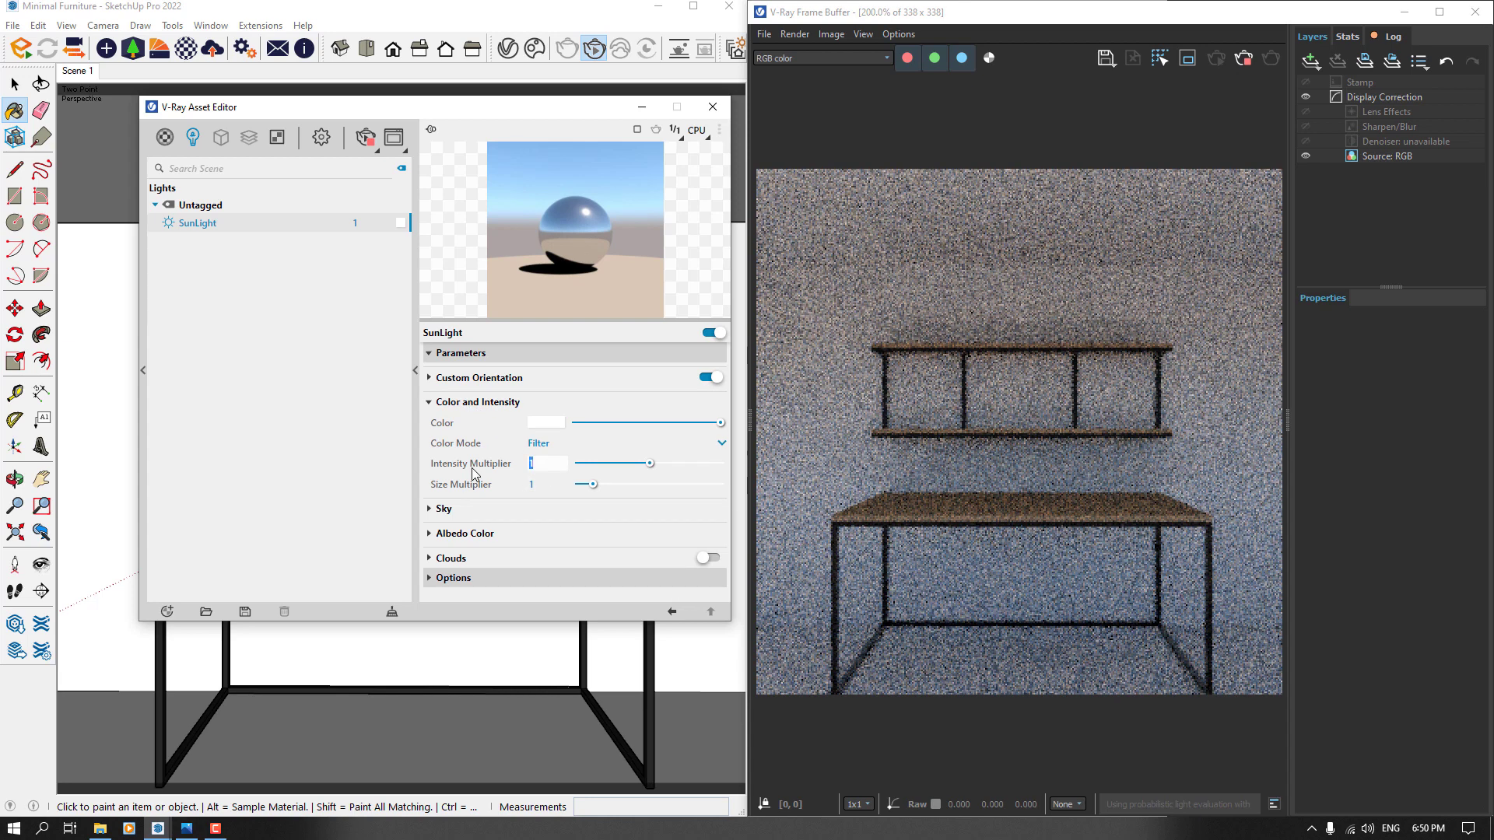
text(3)
key(Return)
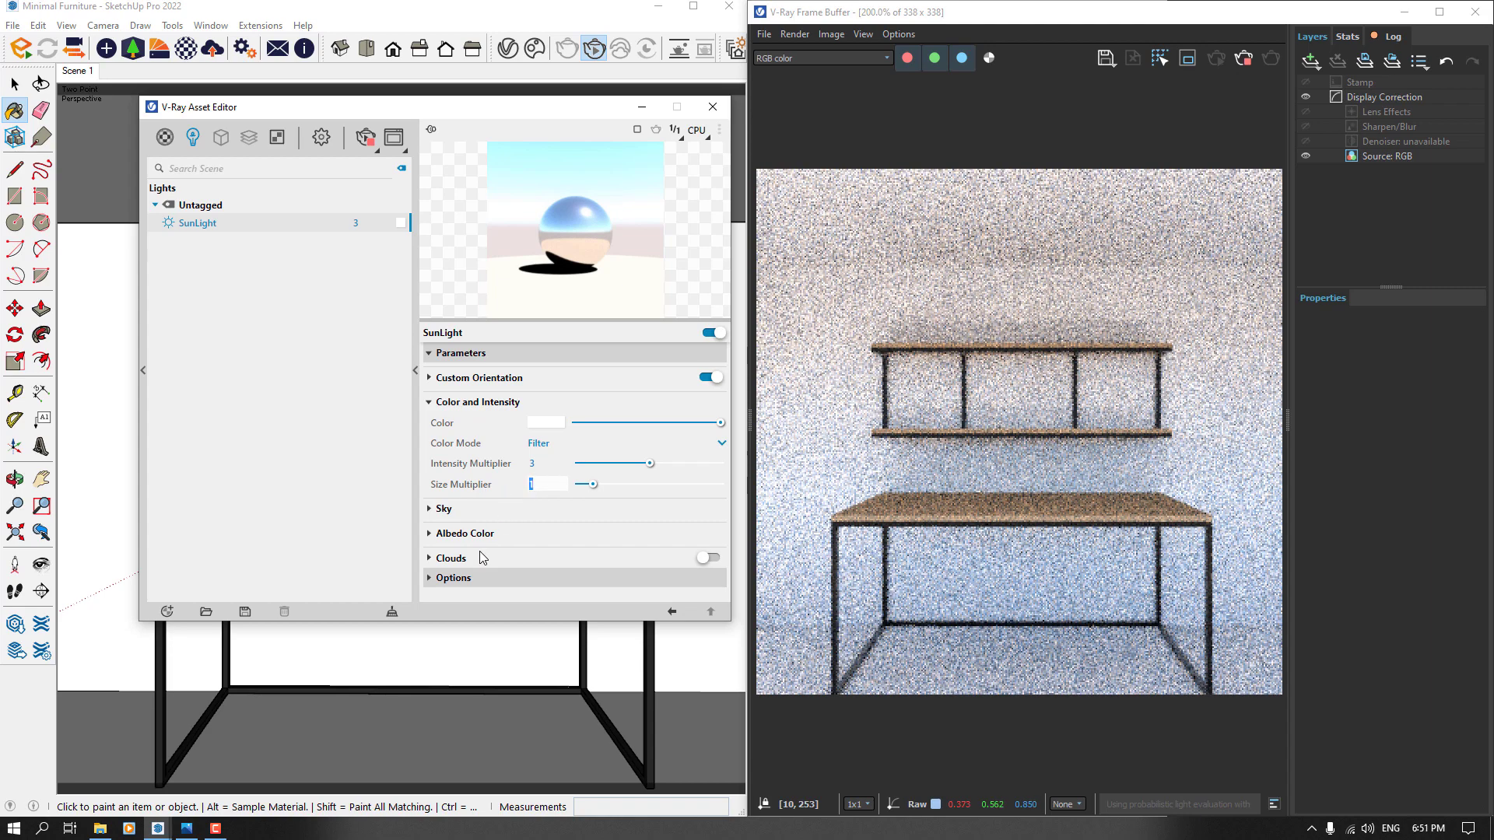
text(1.6)
key(Return)
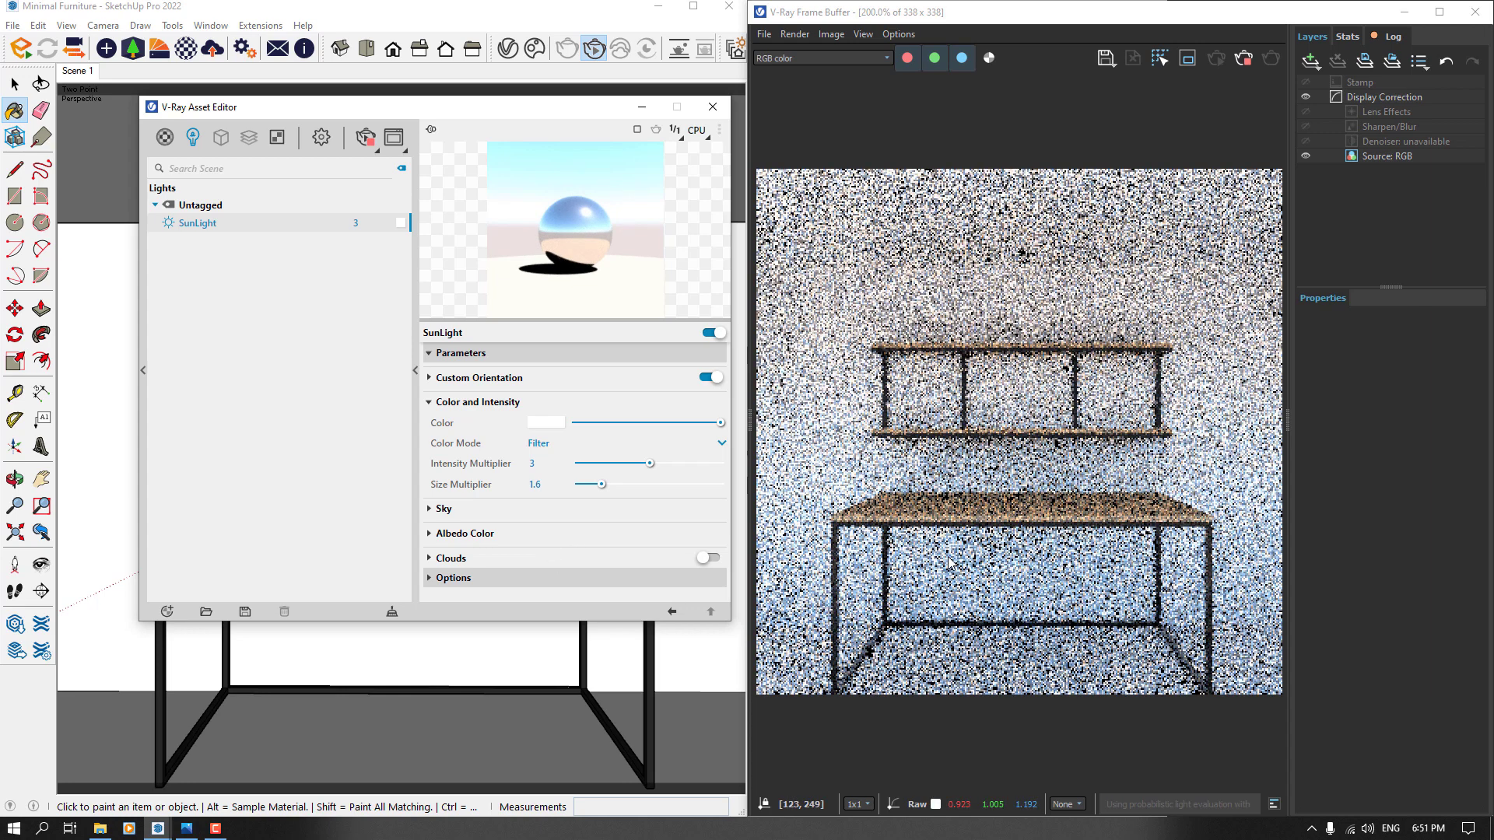
- Show the SunLight's sky settings in place of its color and intensity, keep the Hosek et al sky model, and set turbidity to 2
click(471, 403)
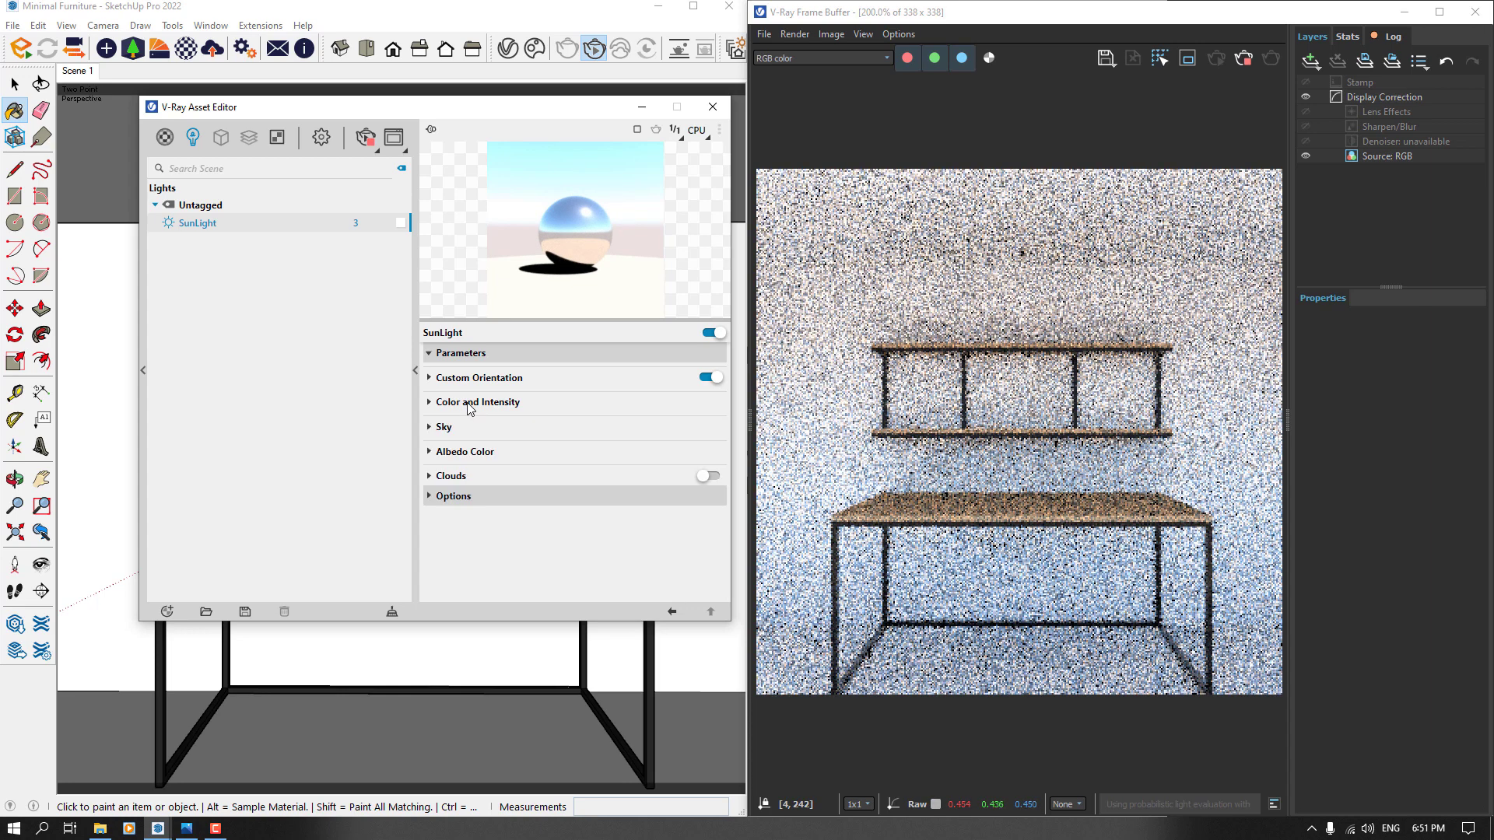
click(450, 432)
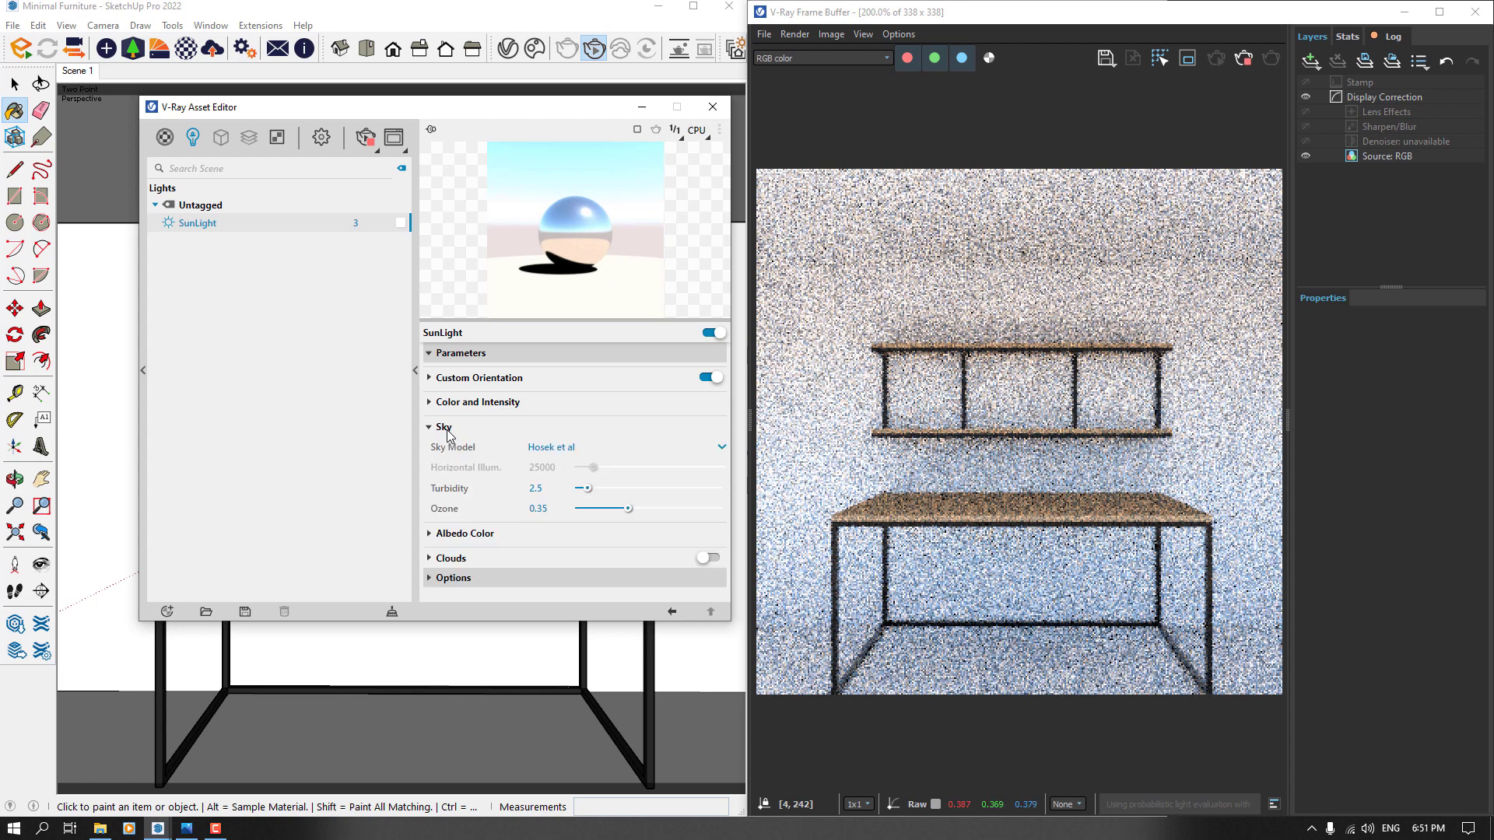
click(547, 447)
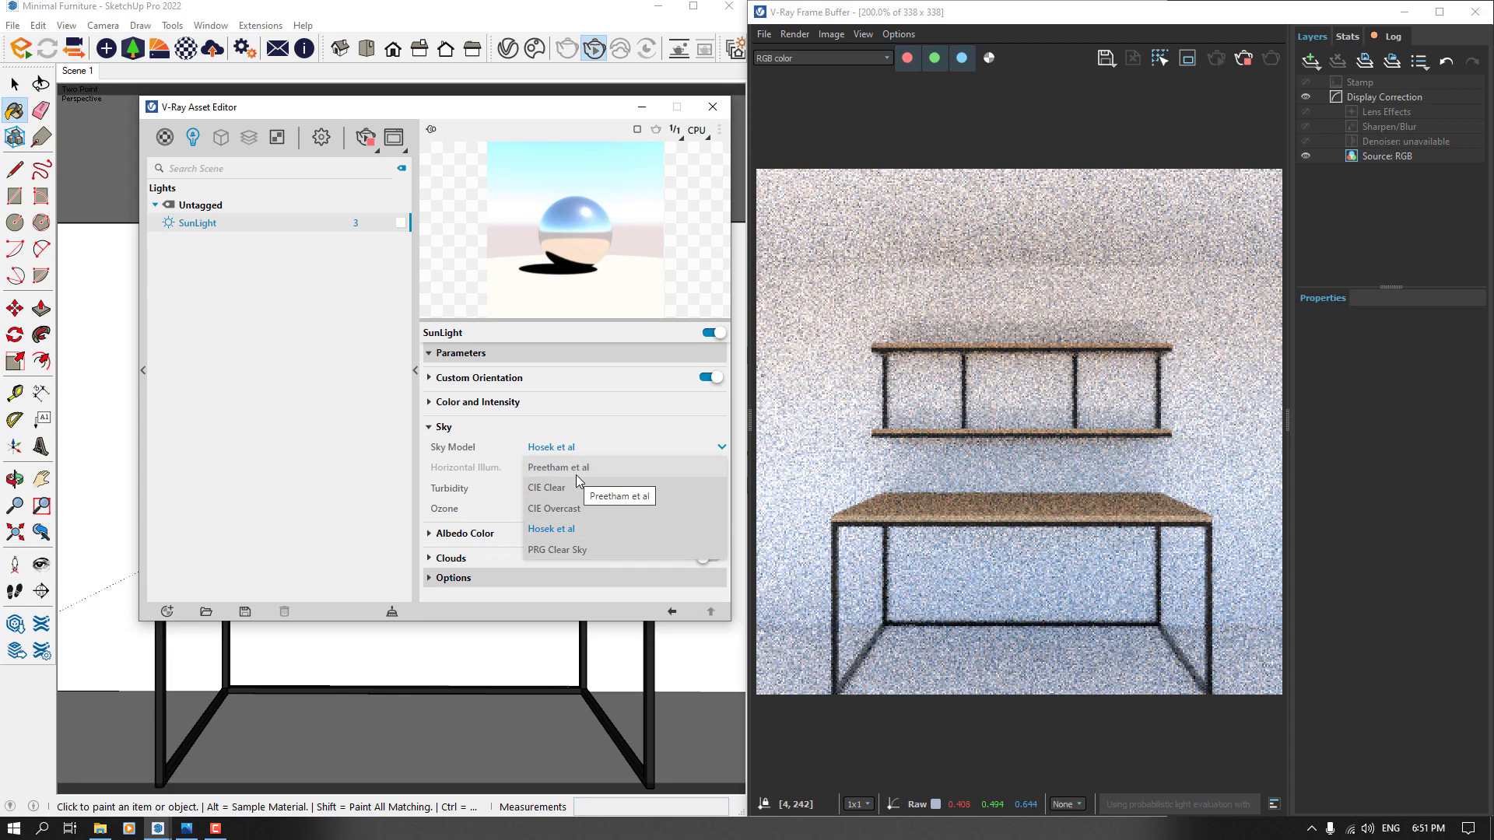
click(554, 533)
click(545, 488)
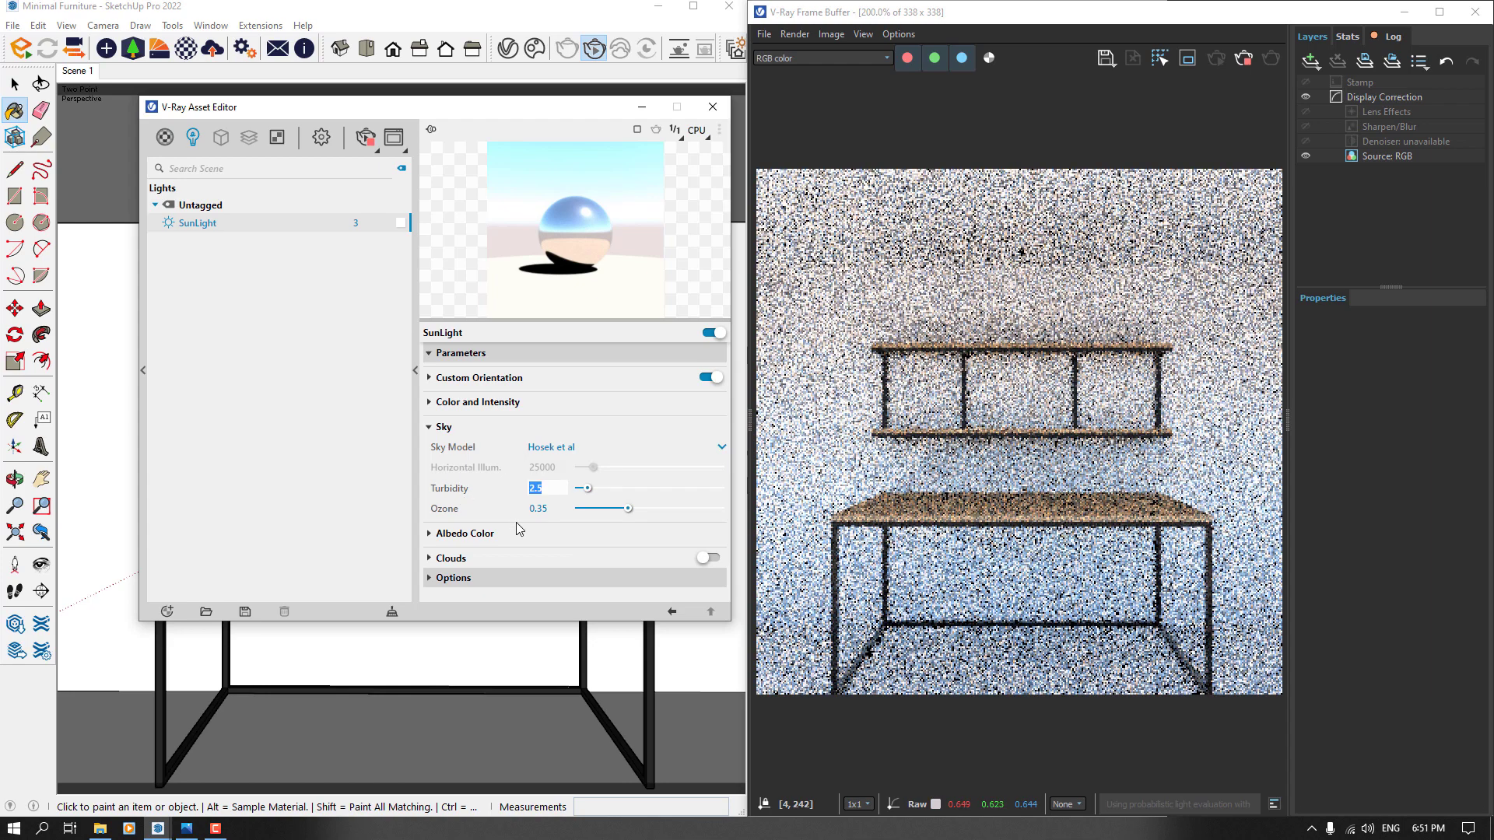
key(Return)
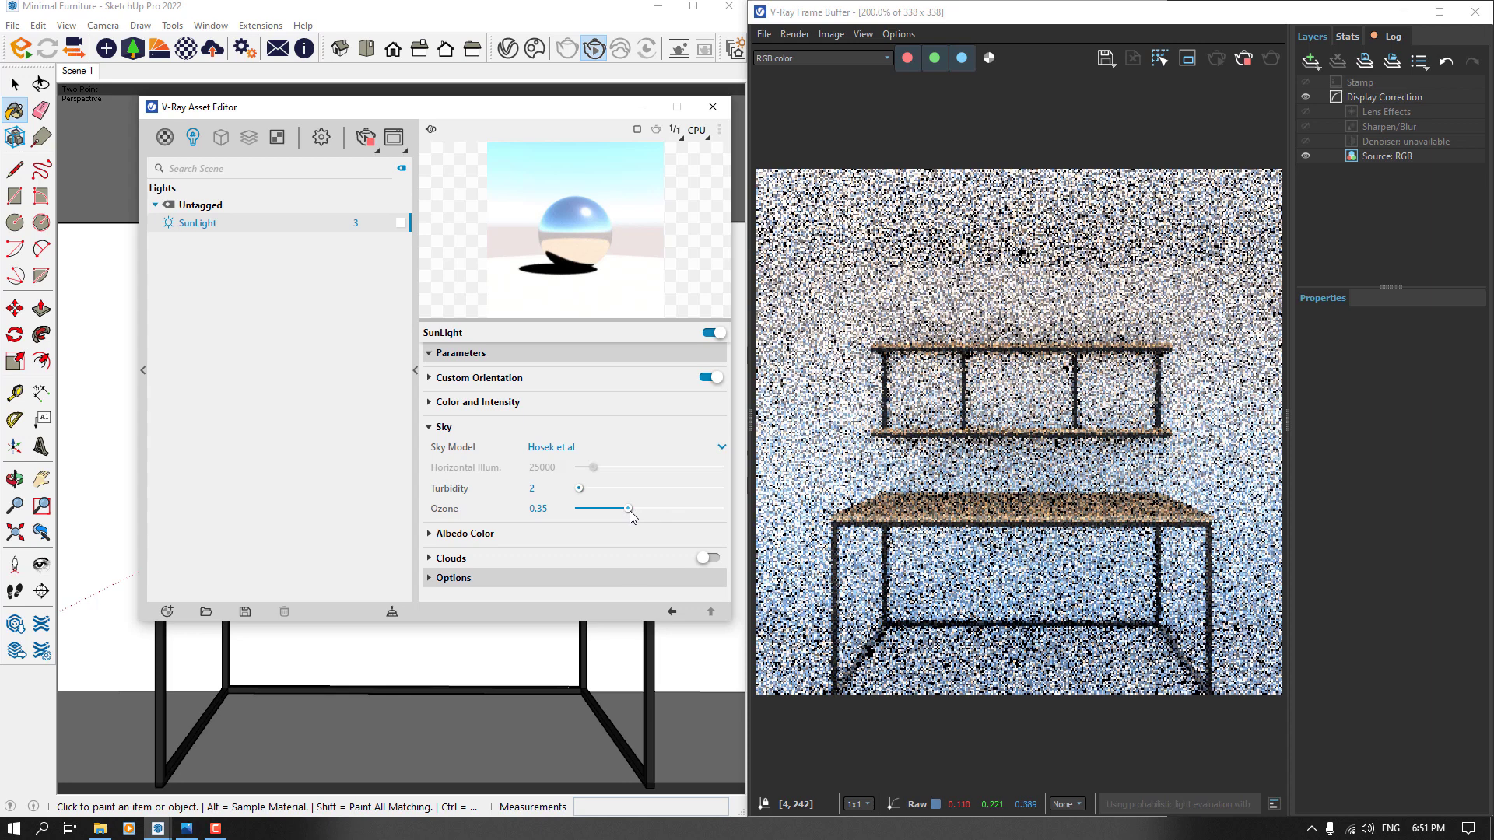
- Try the sky's ozone at 1 and set it to 0
drag(628, 511, 724, 510)
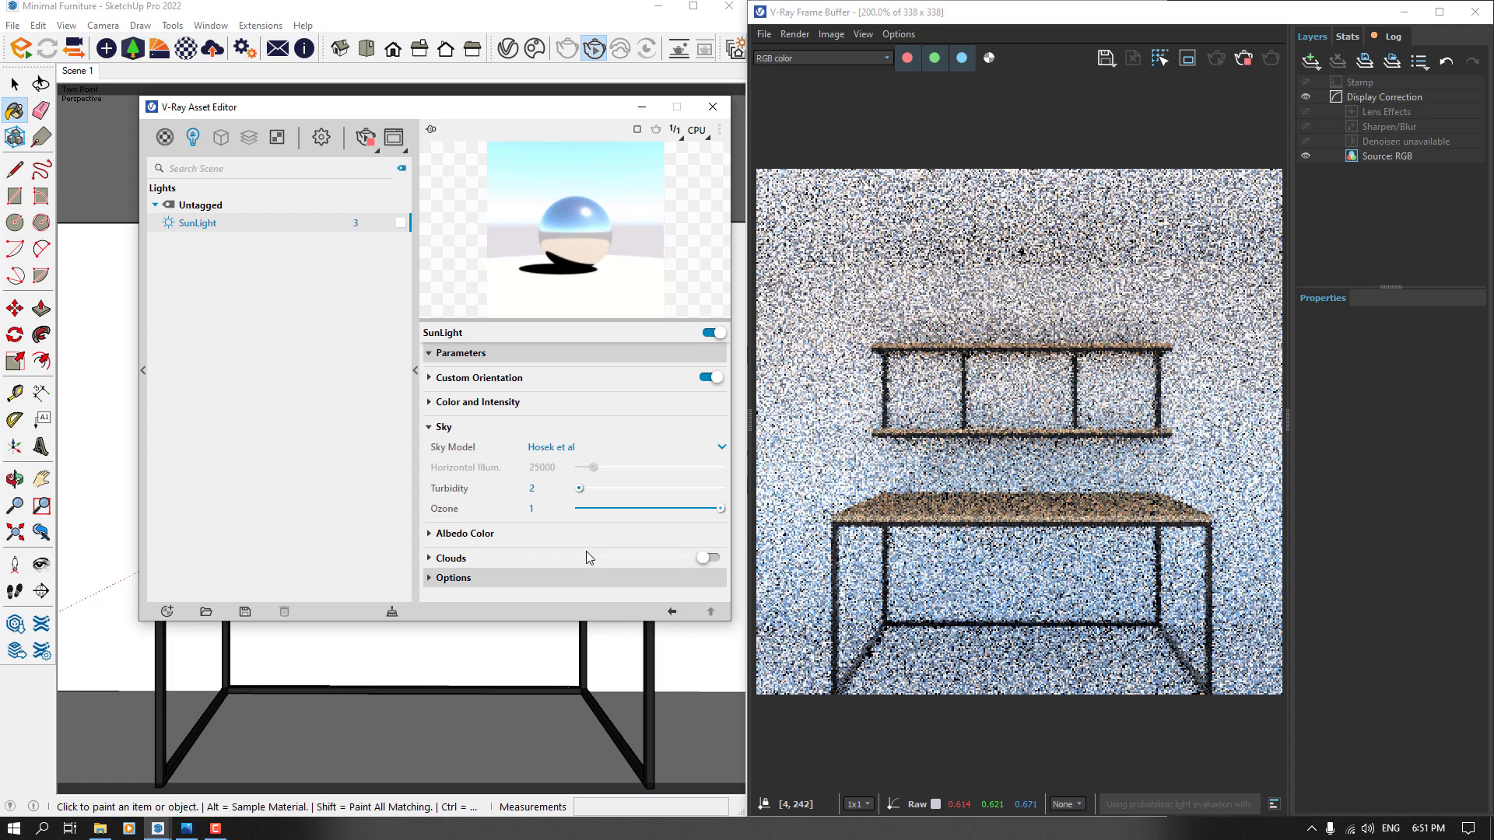
drag(597, 514, 548, 516)
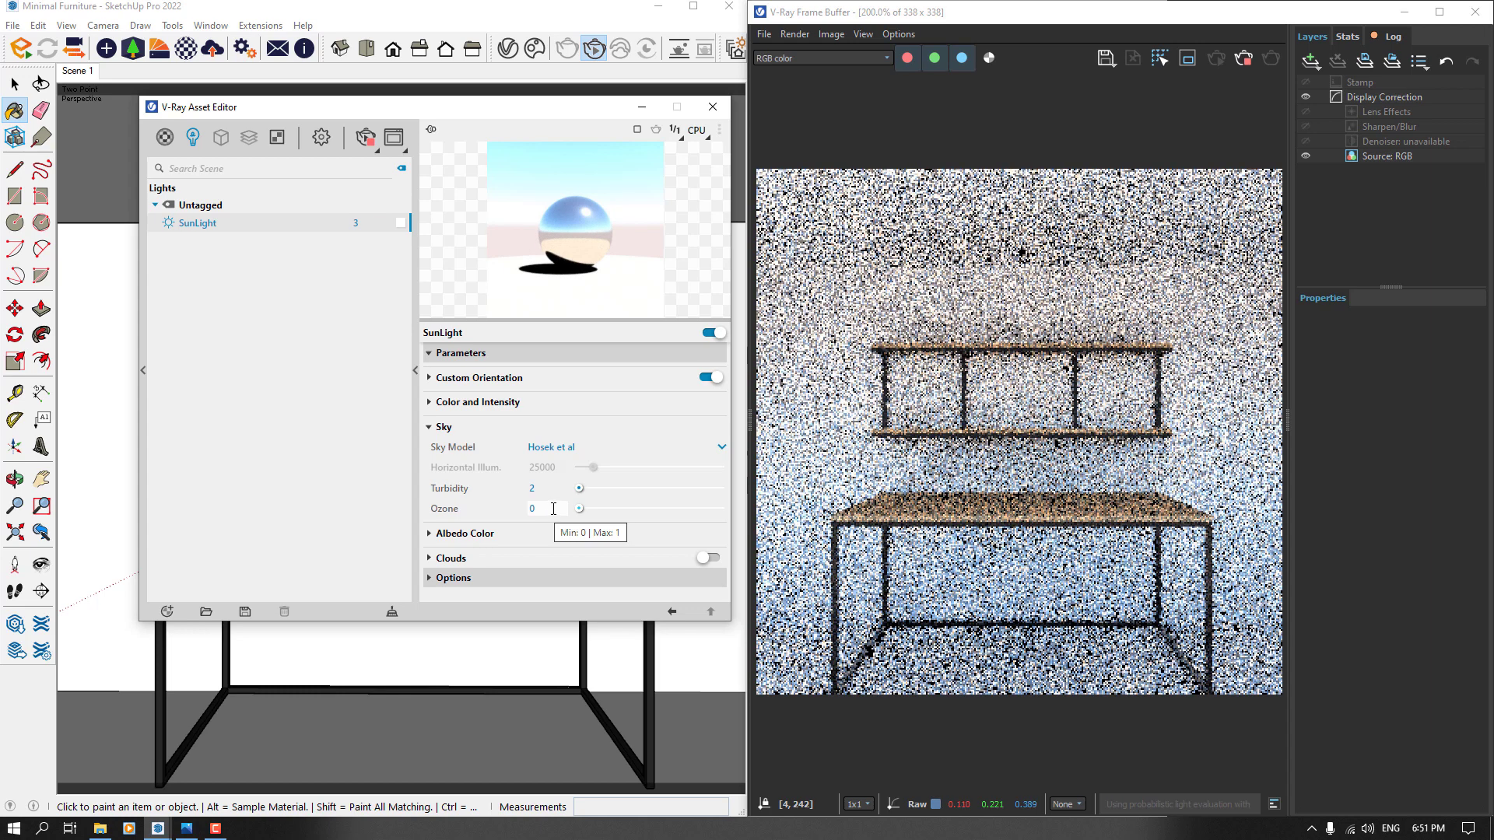
click(533, 508)
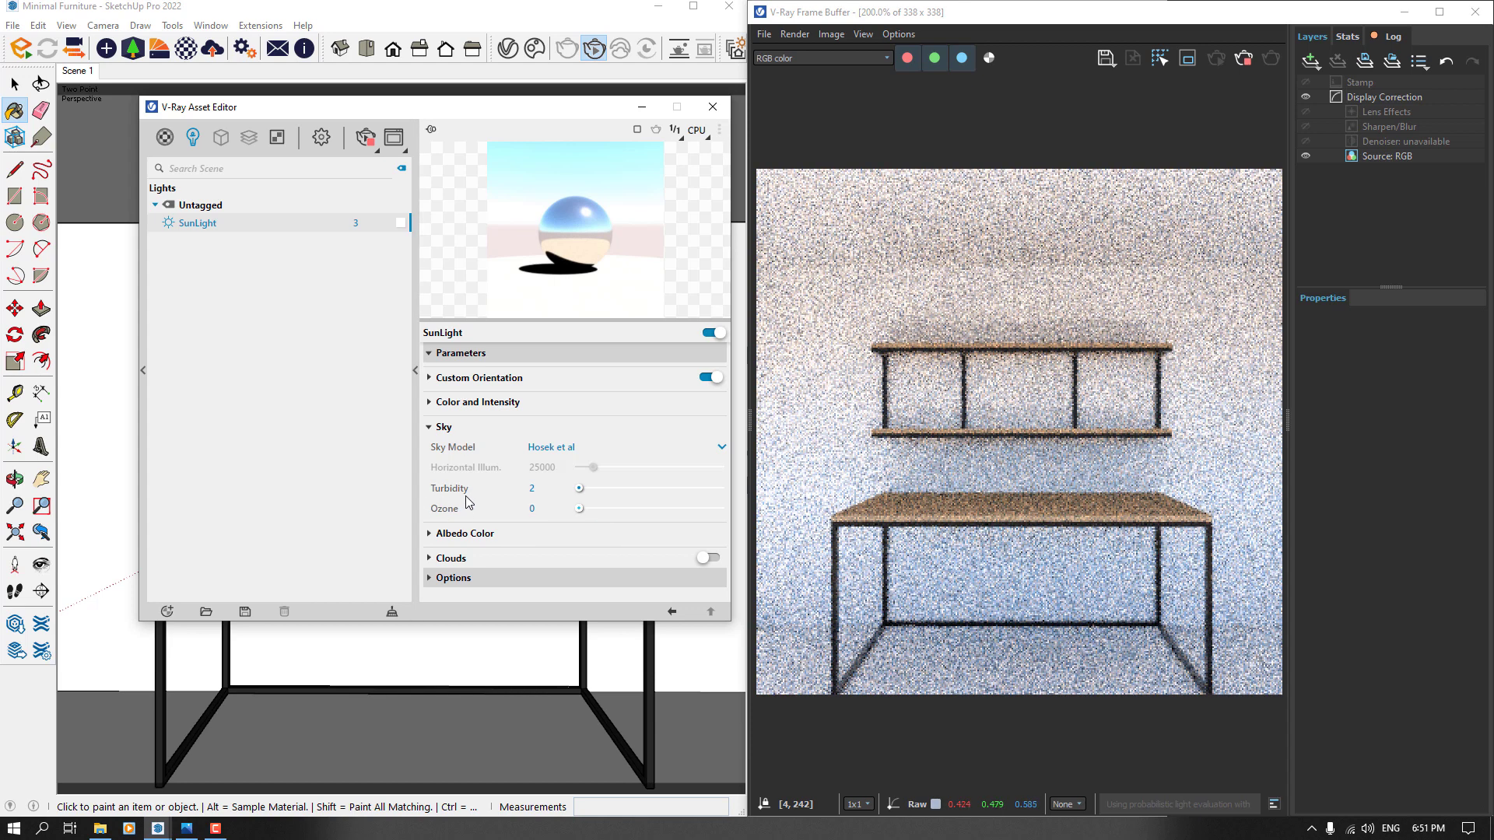
- Try the sky's turbidity at 10 and return it to 2
mouse_move(470, 502)
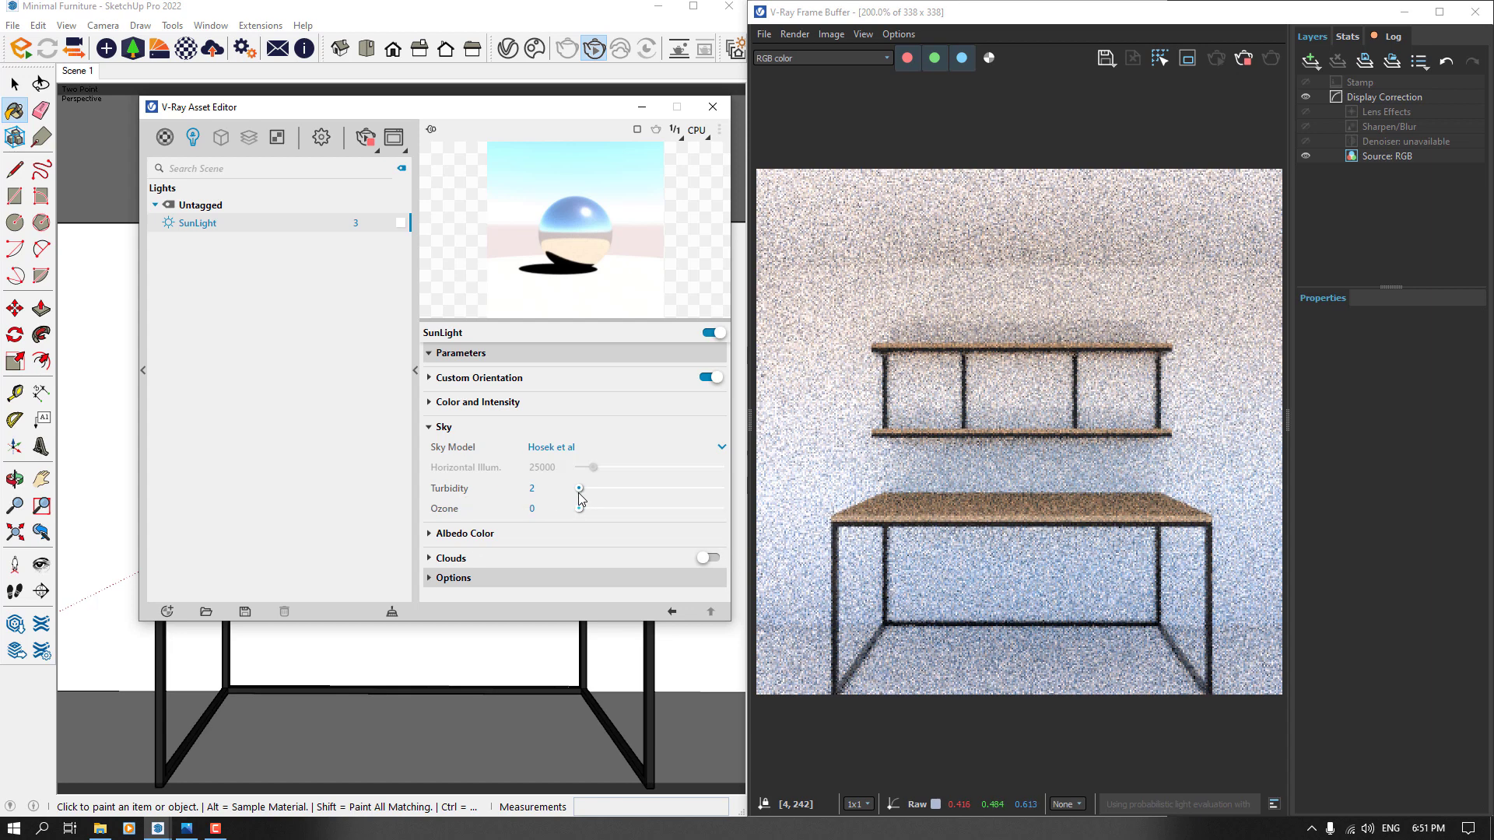
drag(579, 489, 722, 489)
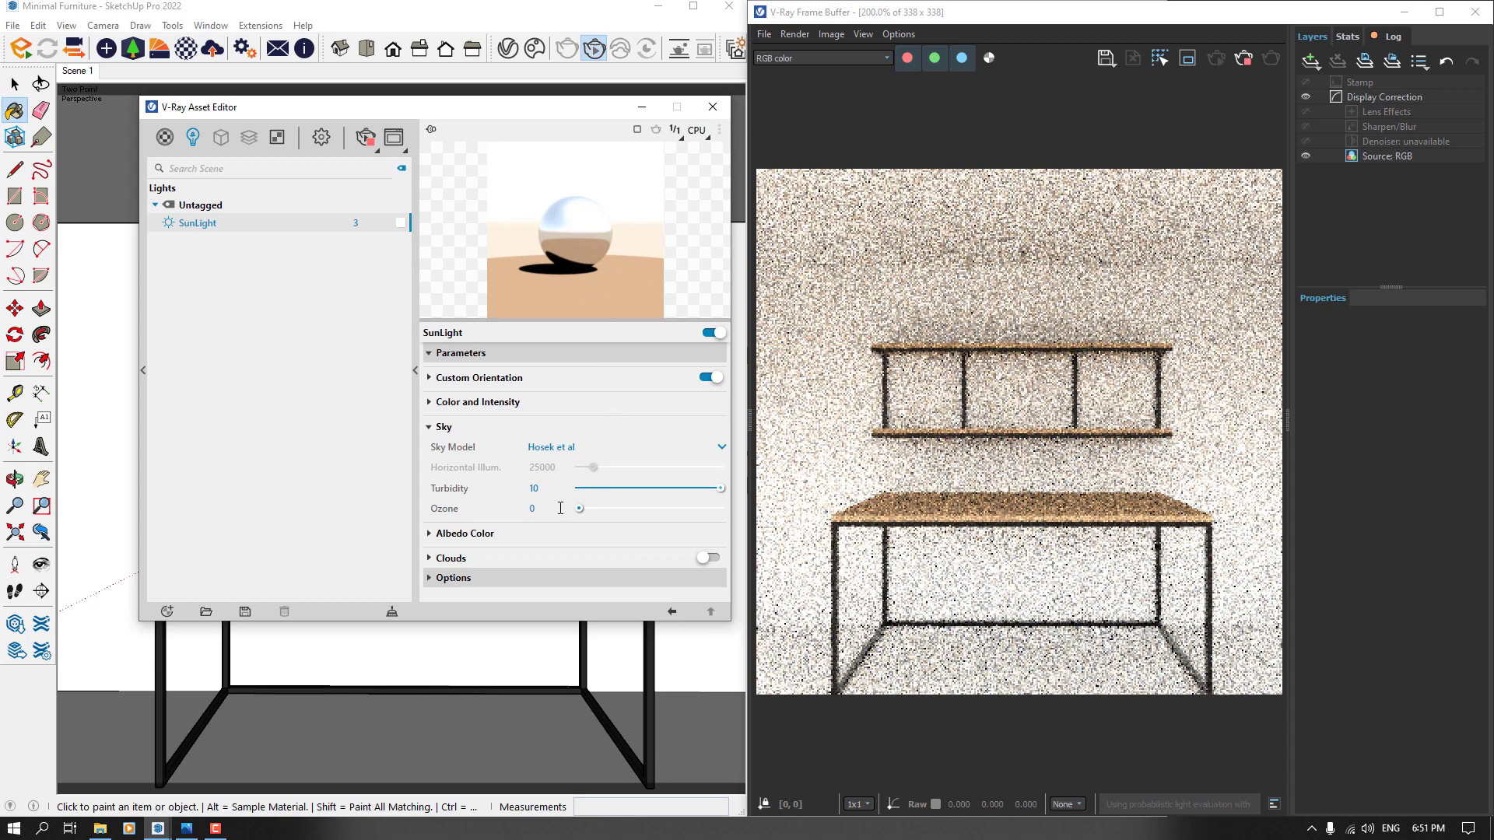
click(544, 488)
text(2)
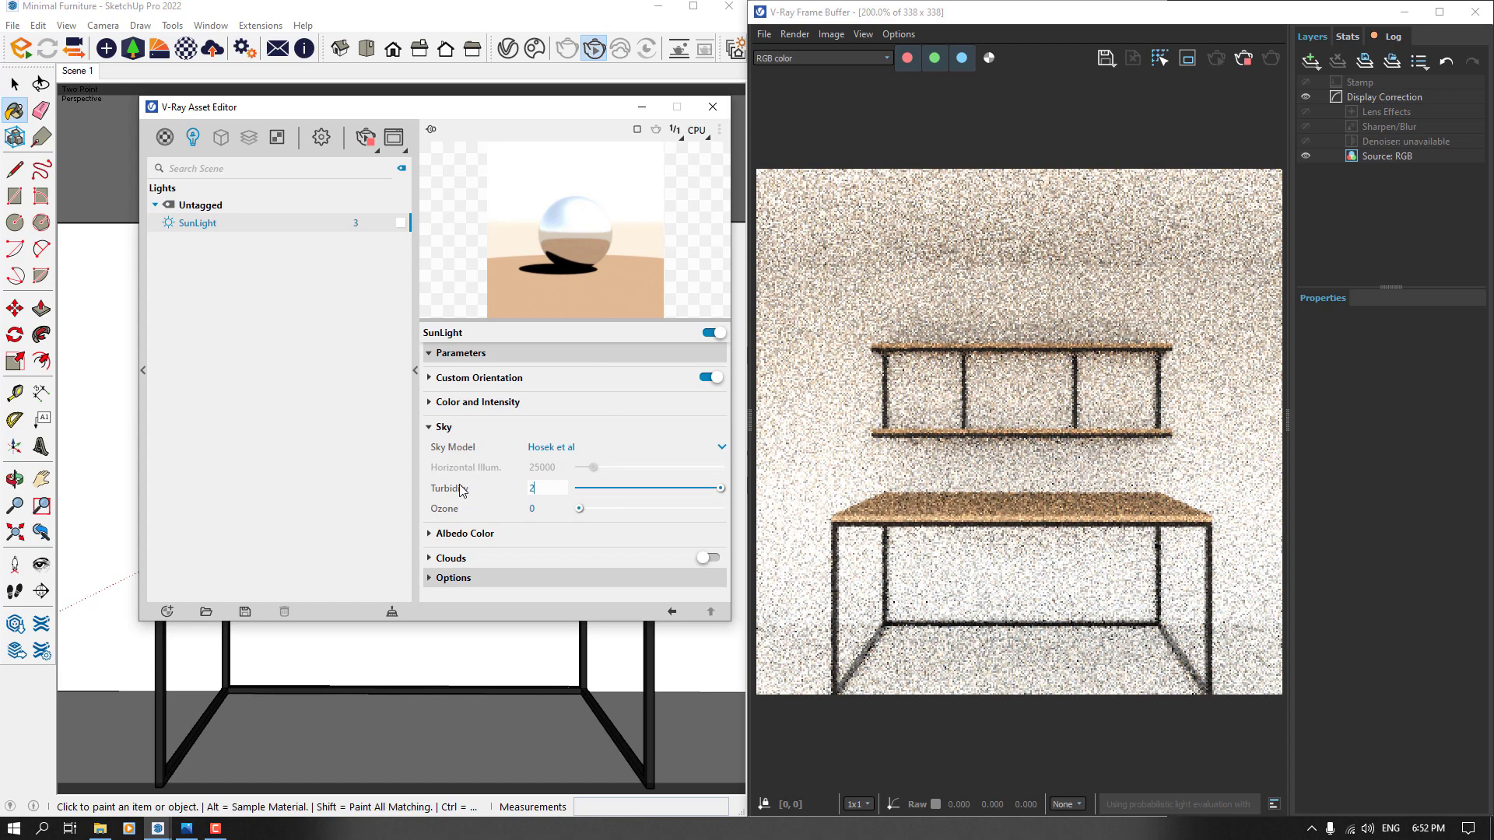
key(Return)
- Collapse the sky settings, set the albedo color's blend angle to 5, and collapse that section
click(449, 426)
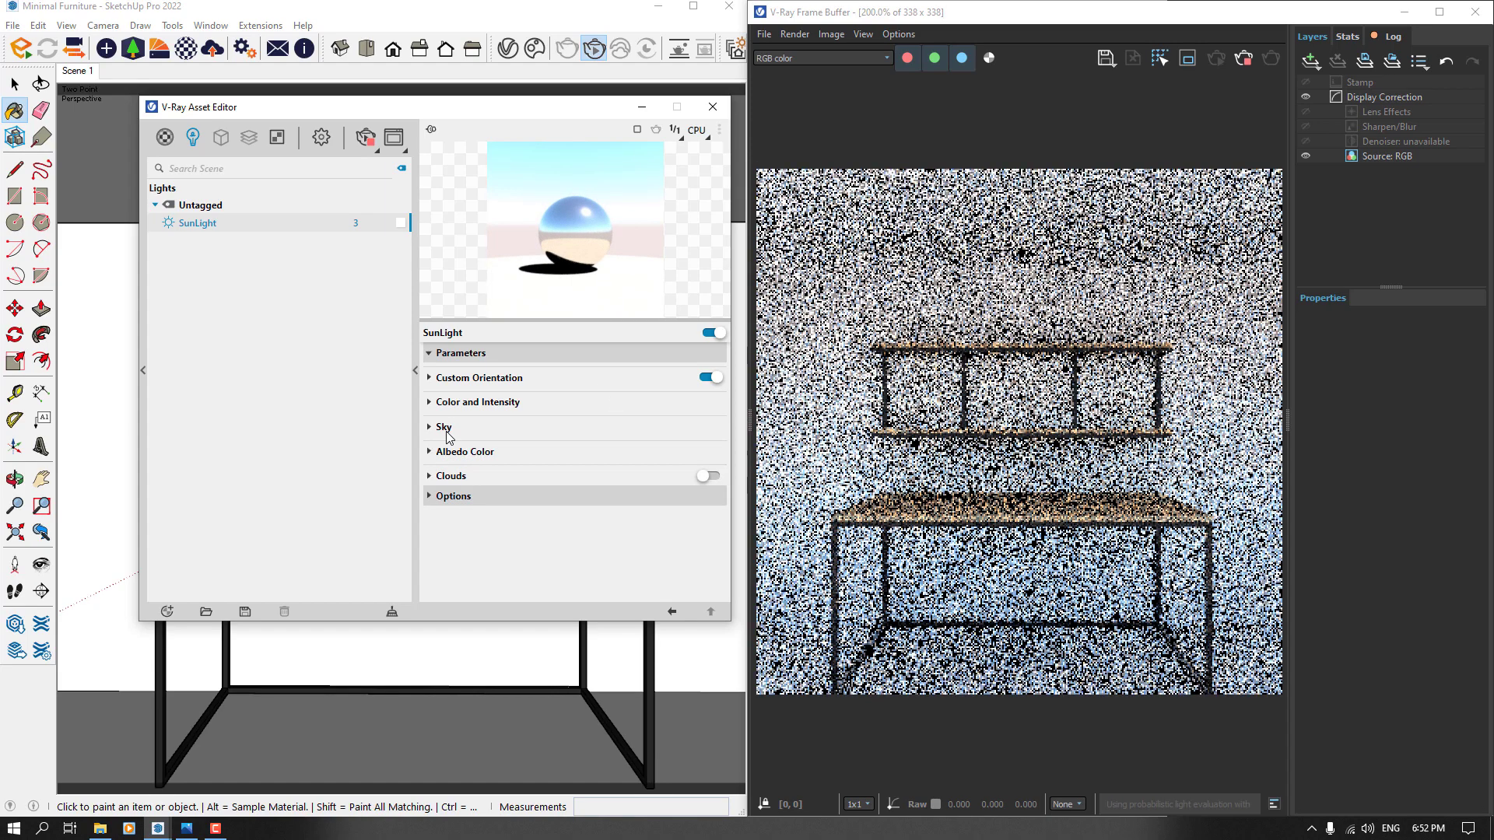
click(447, 444)
drag(562, 492, 440, 493)
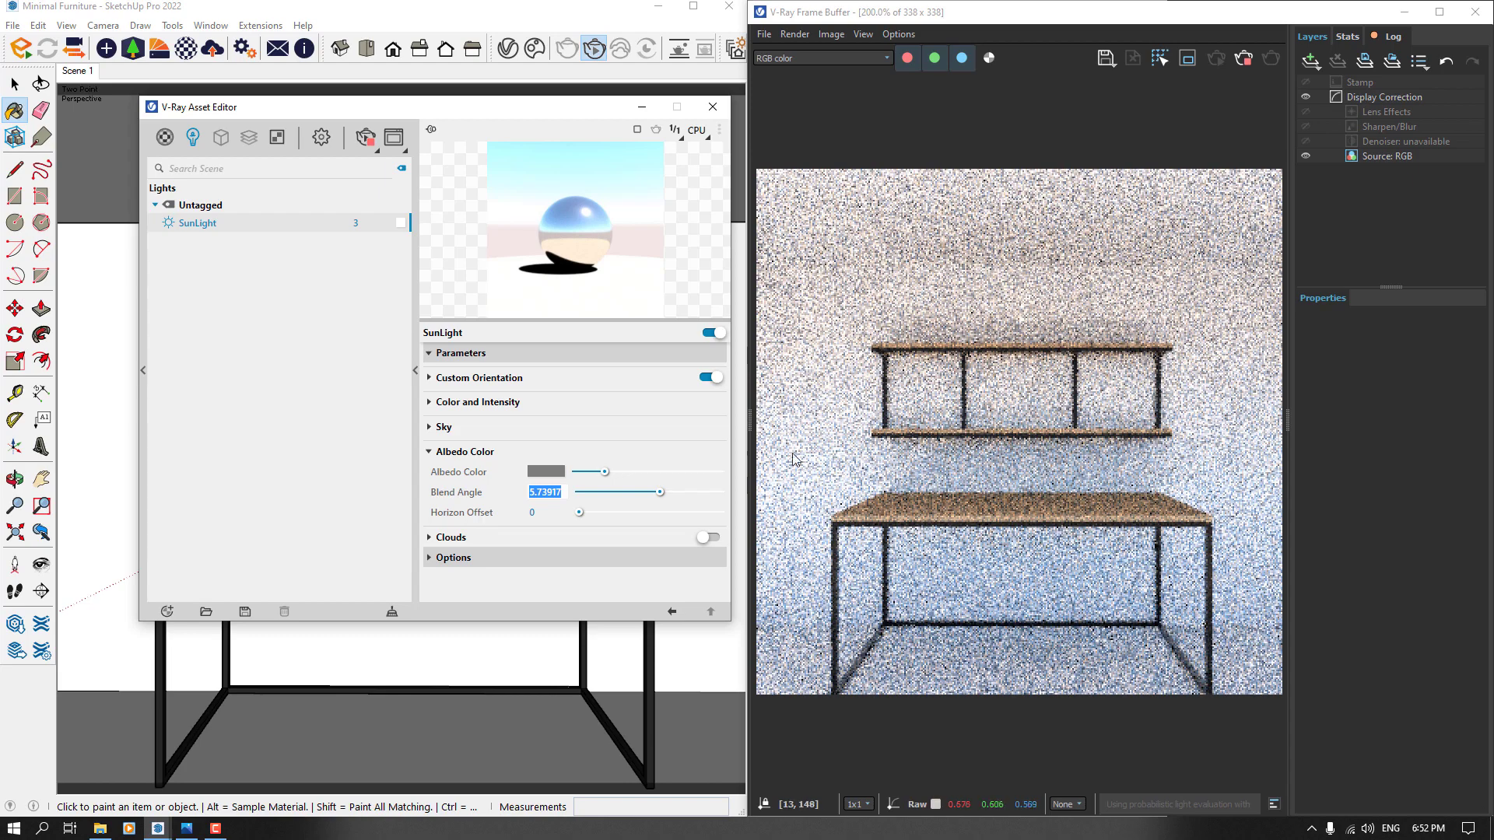
text(5)
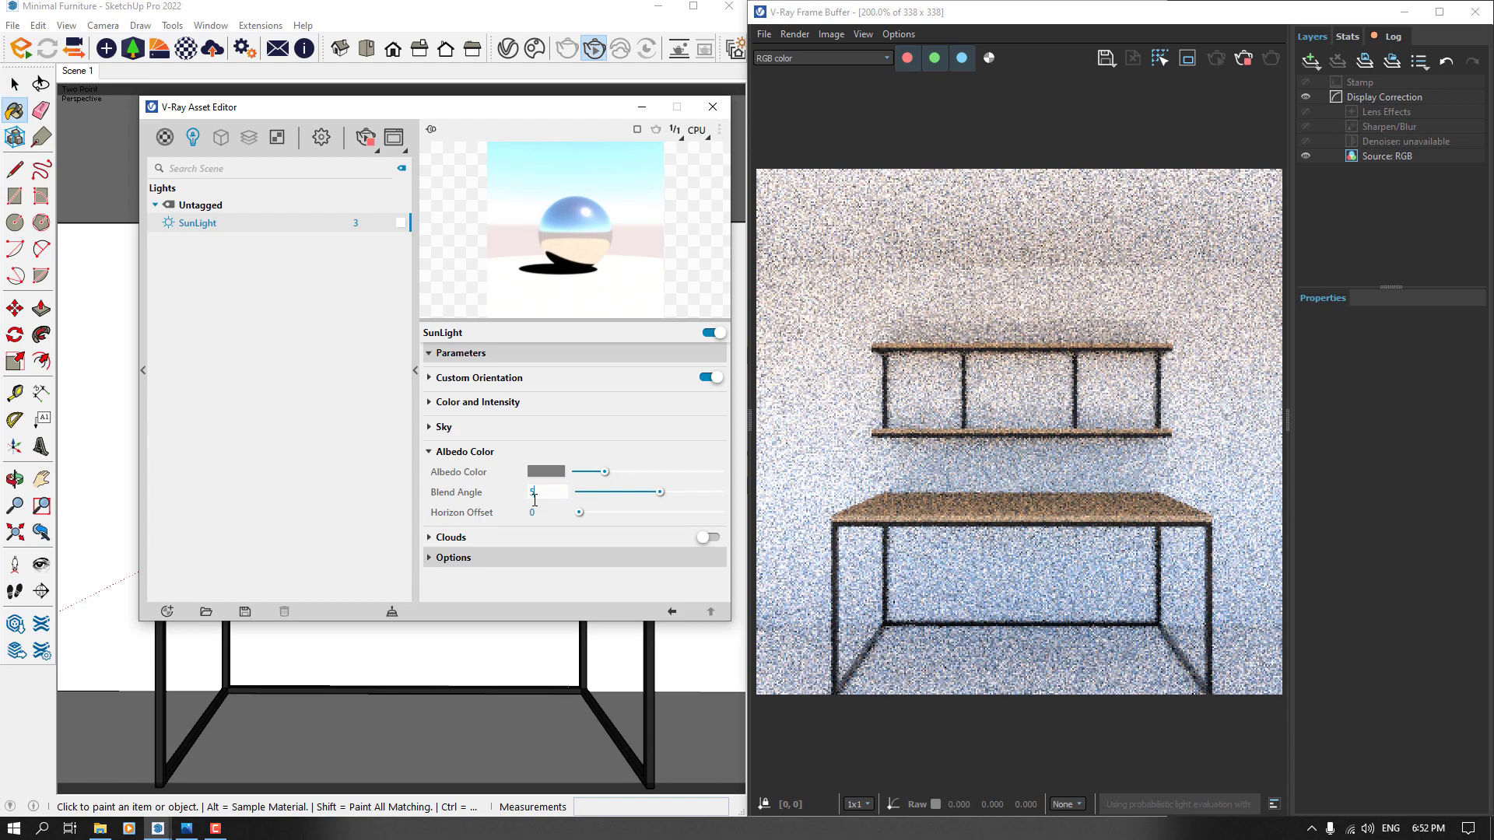
key(Return)
click(439, 453)
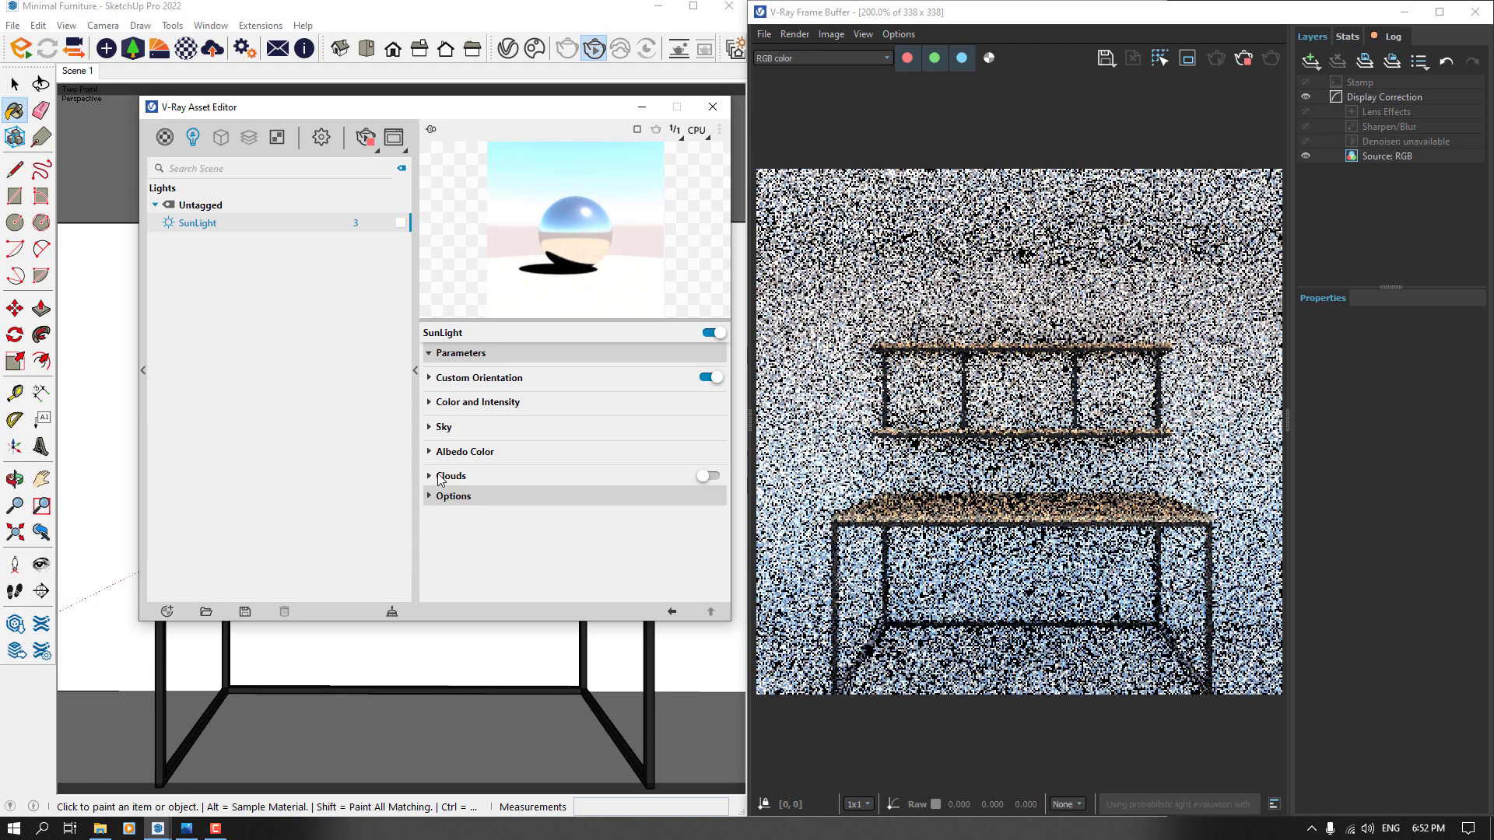
- Look over the SunLight's clouds and general options, and hide its parameters
click(440, 476)
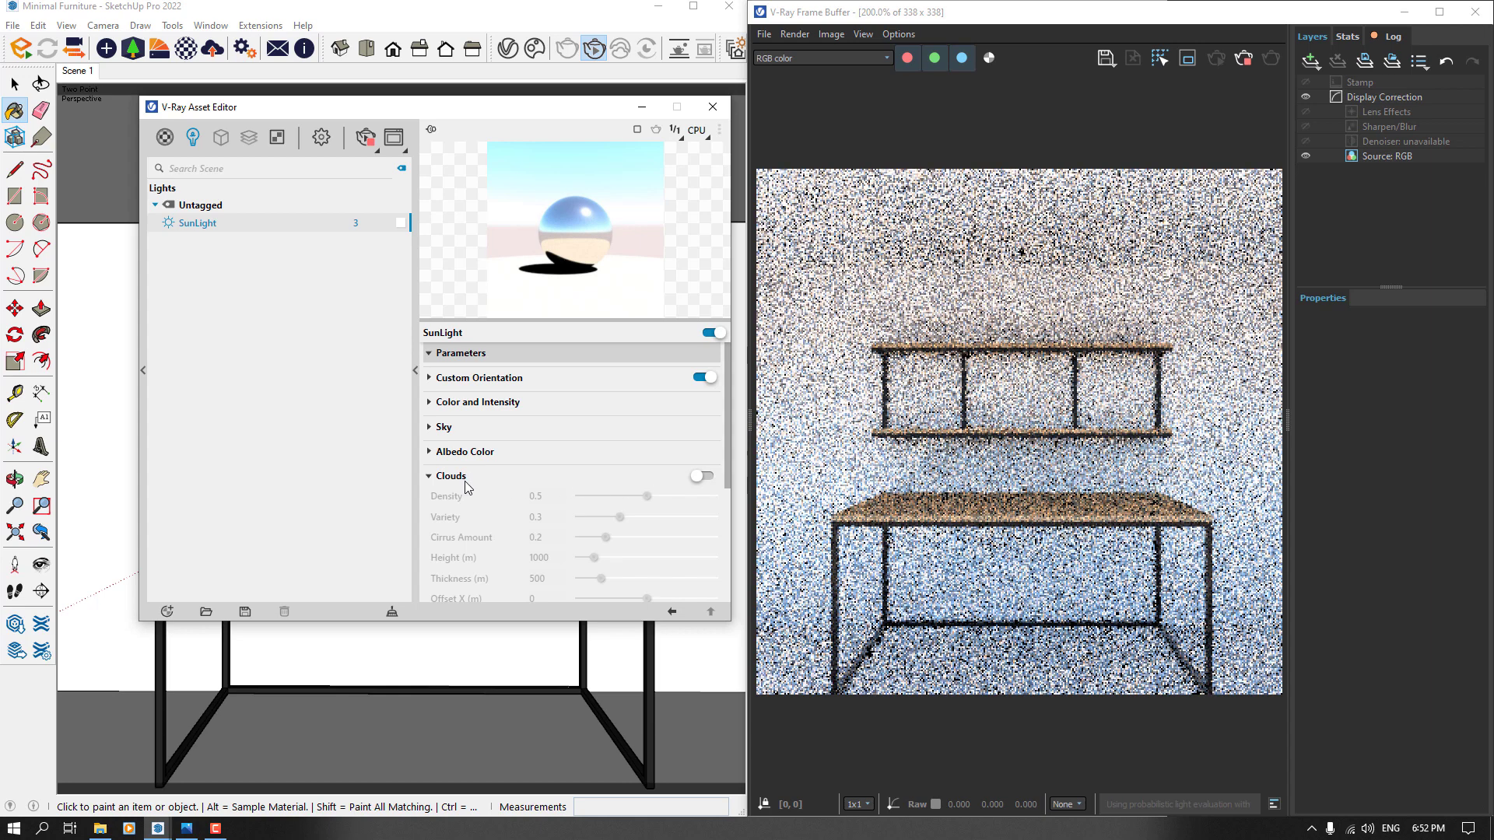
click(451, 476)
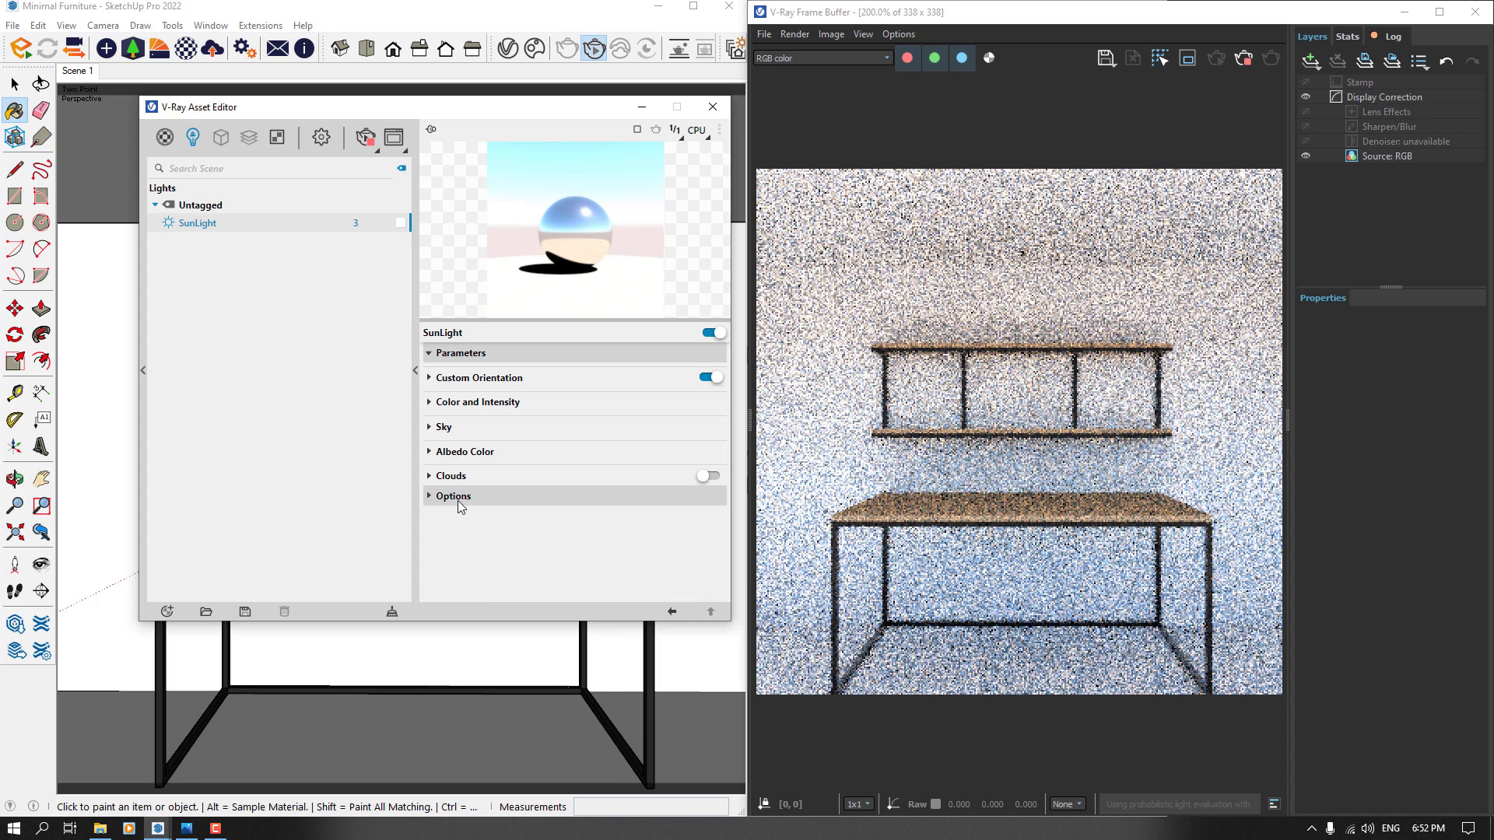
click(453, 496)
scroll(465, 527, down, 2)
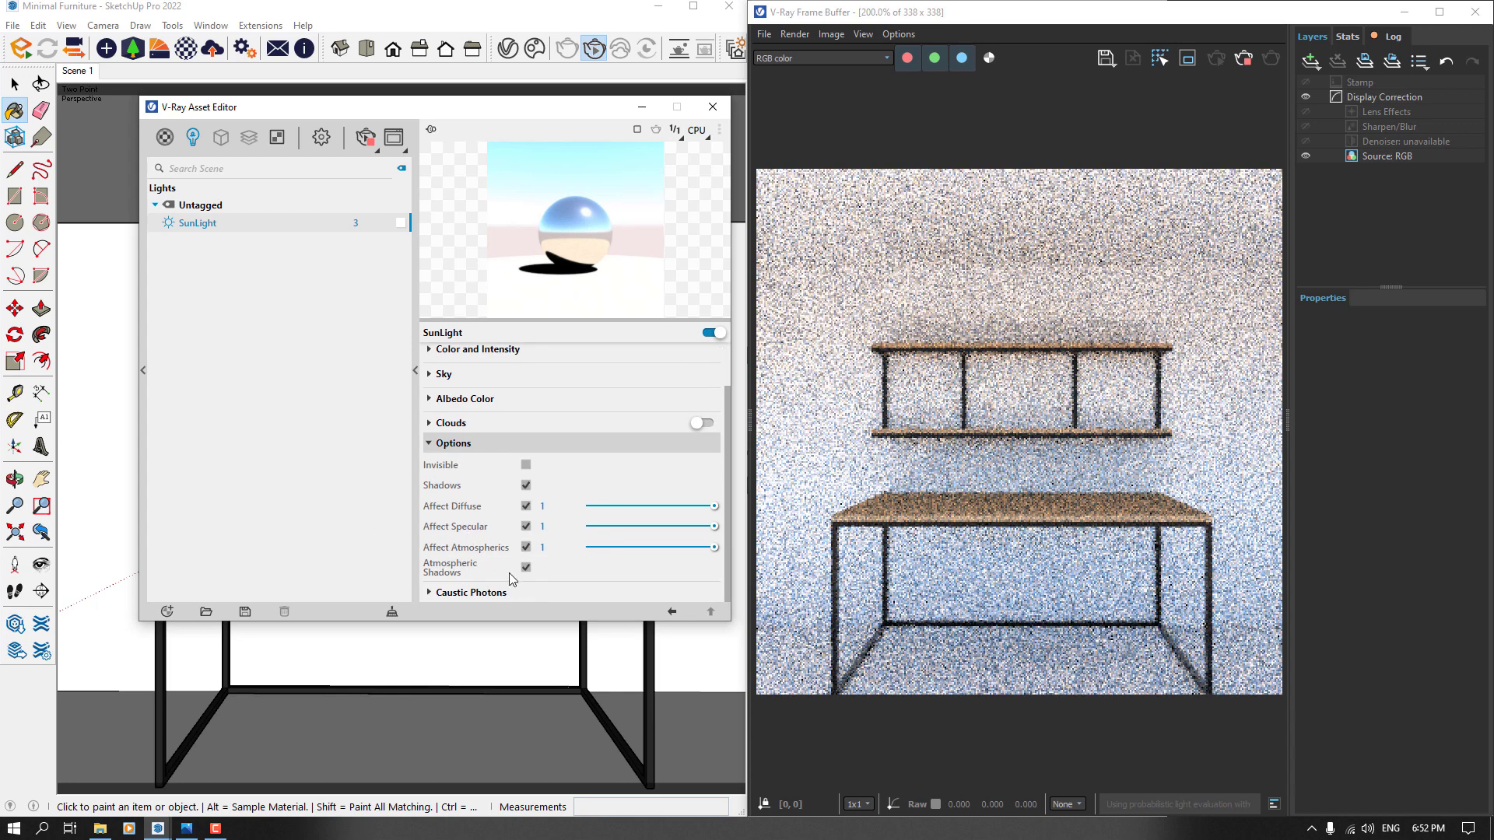
click(455, 445)
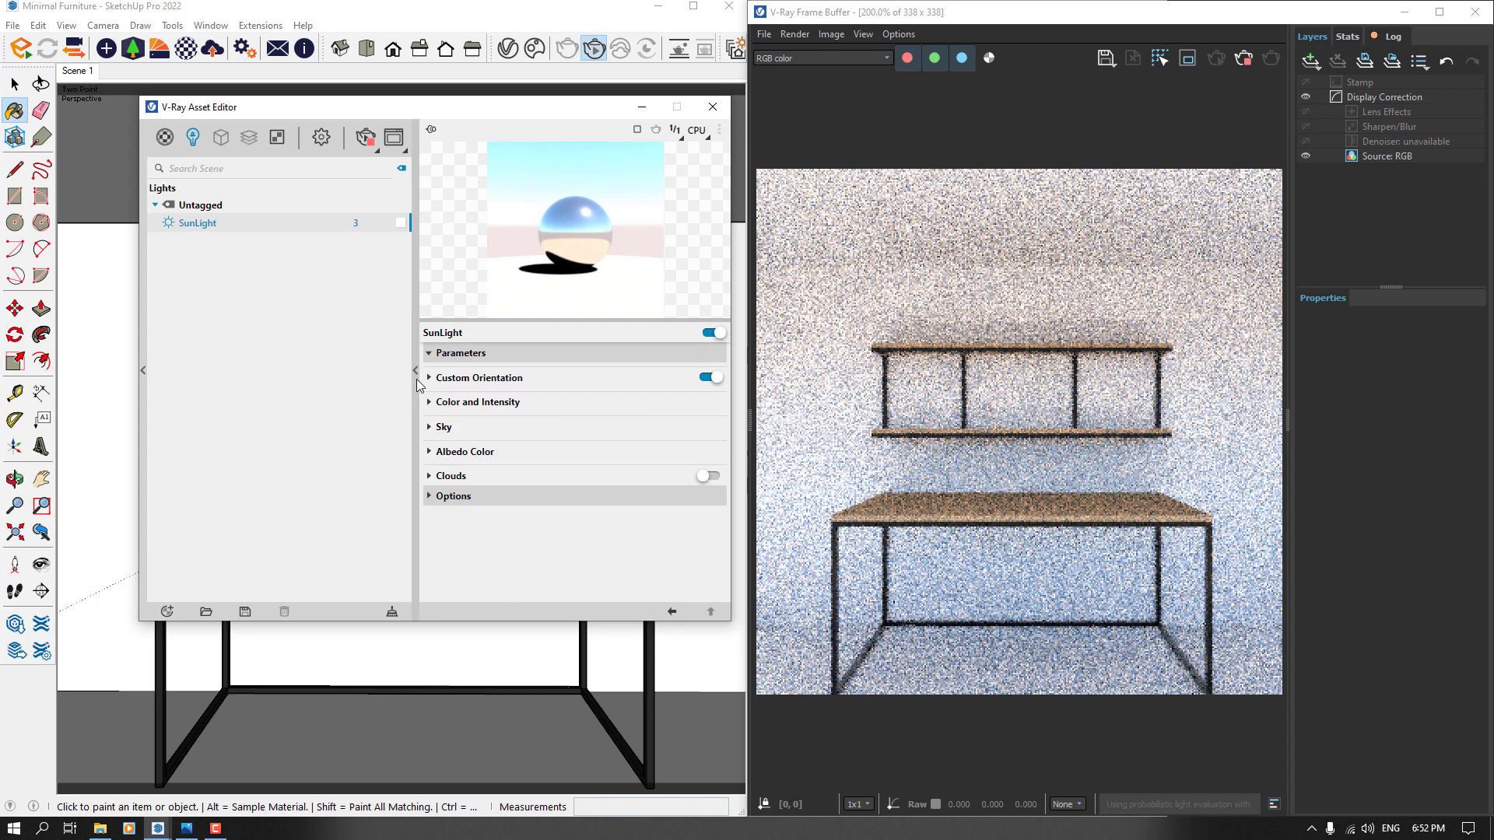
click(415, 371)
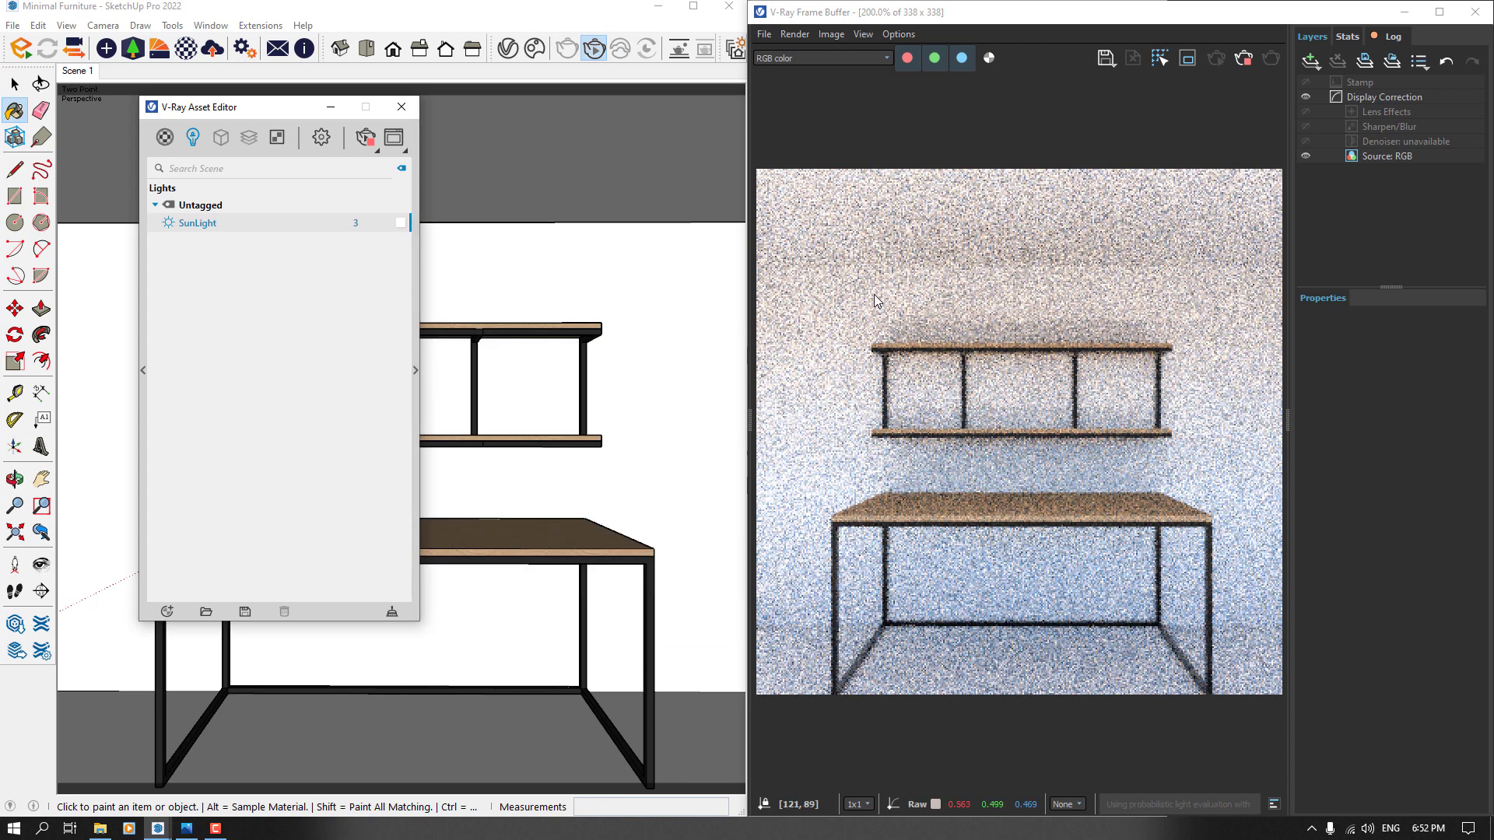
- Go to the scene's materials and make the Metal Holders material editable as a V-Ray material
click(315, 146)
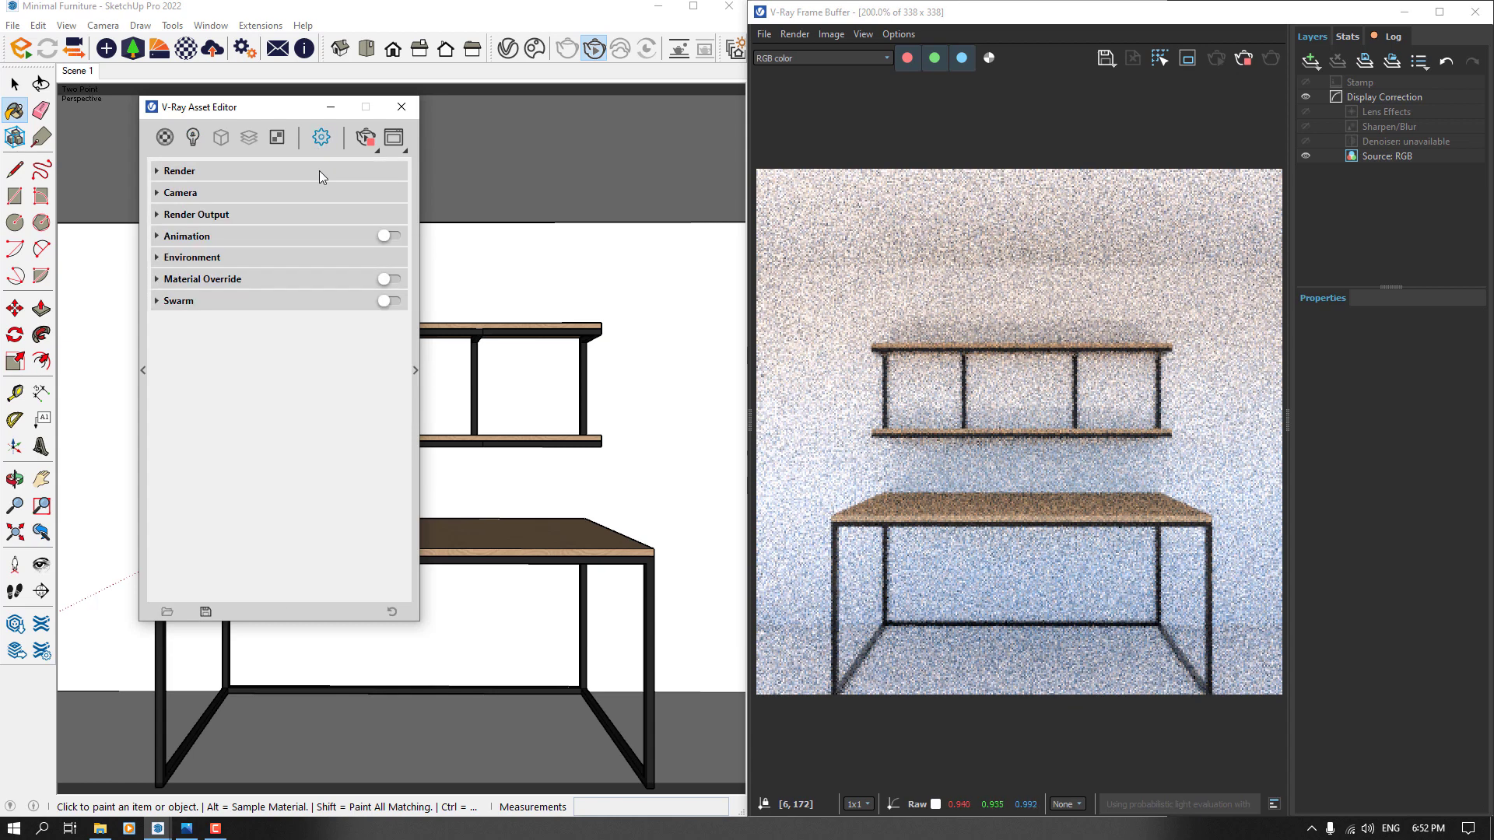
click(165, 139)
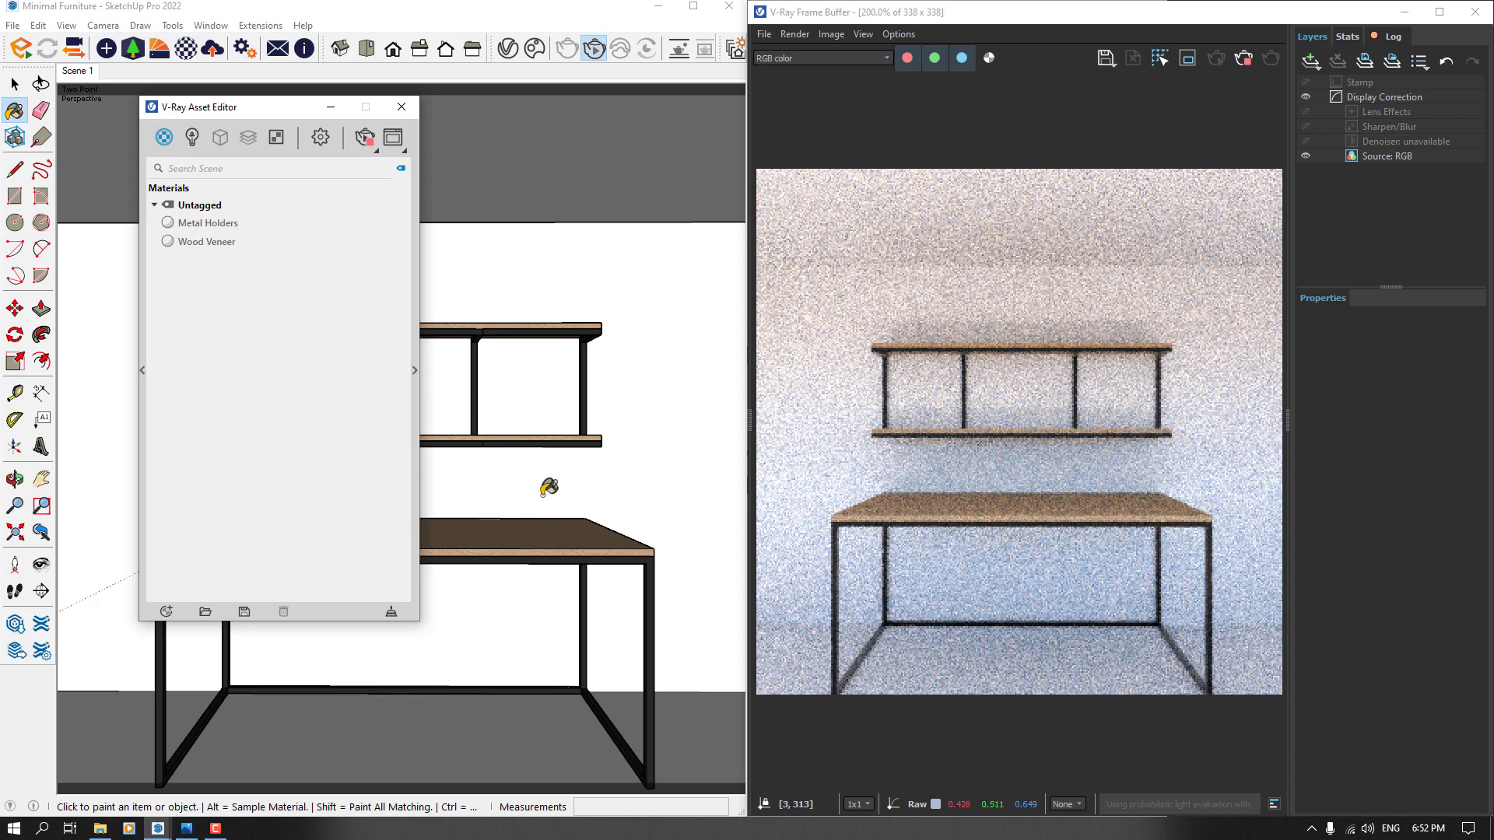
click(17, 87)
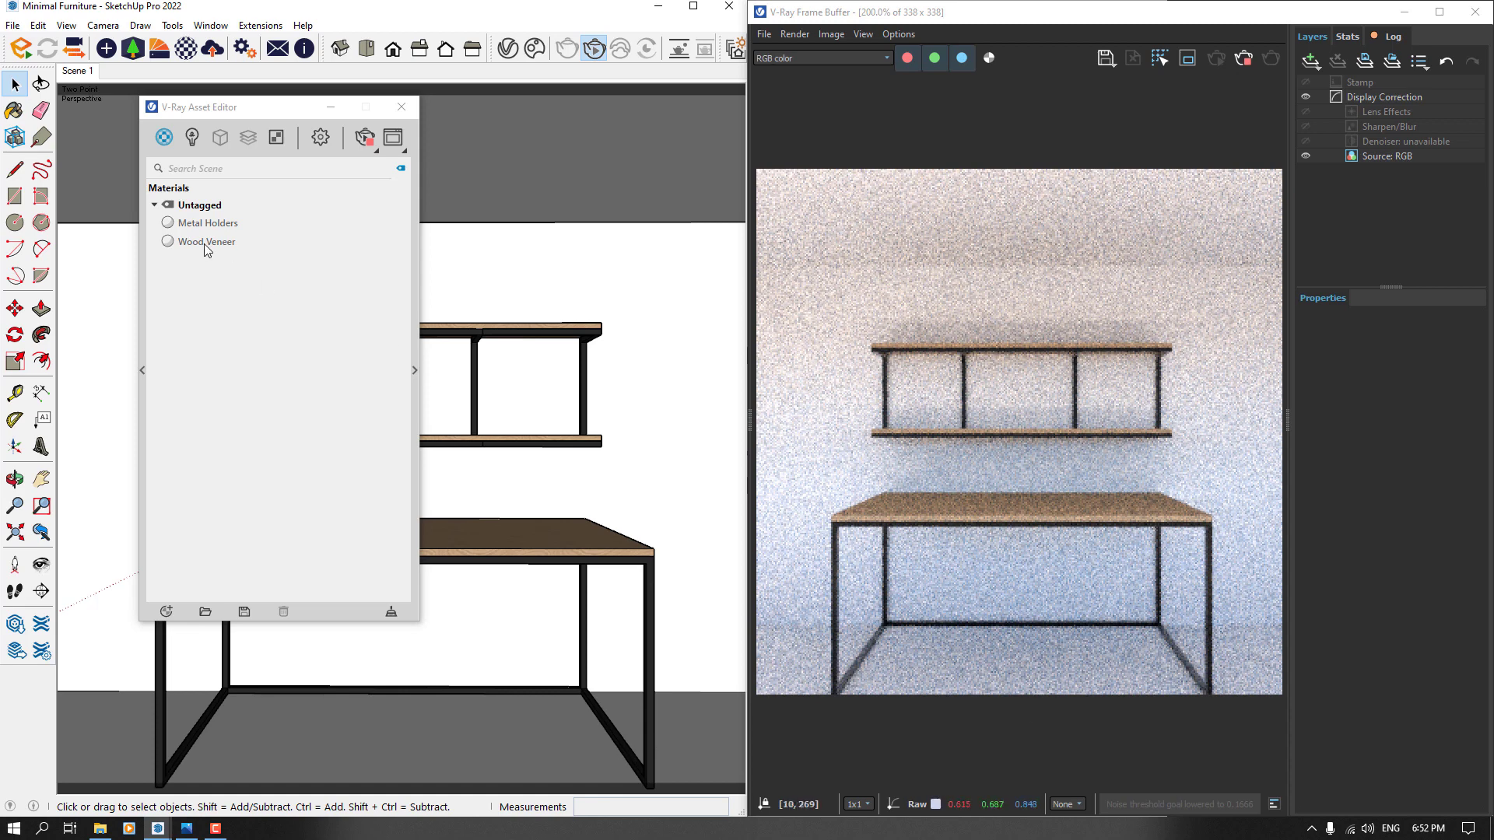
click(187, 222)
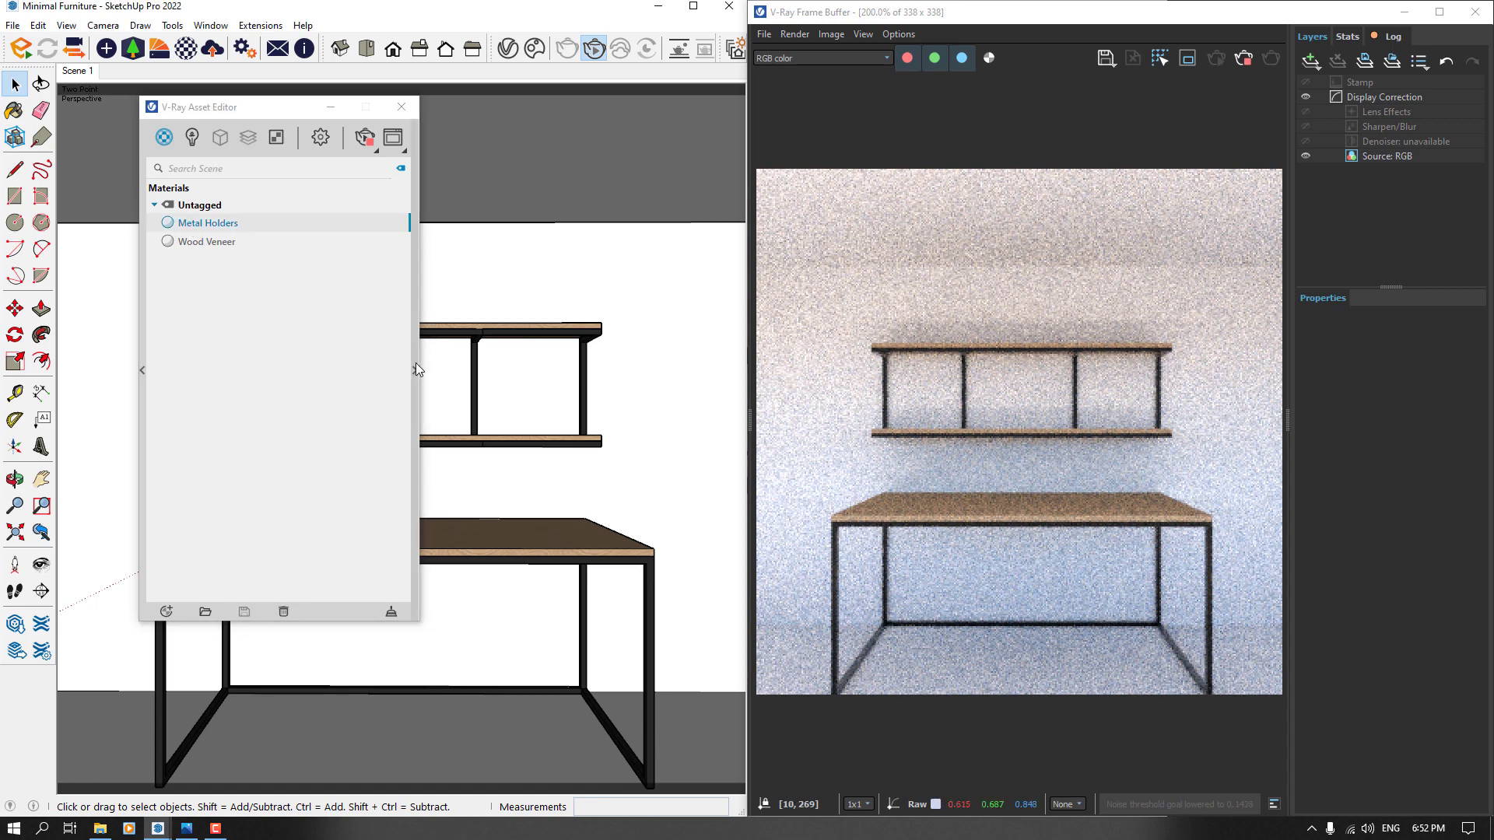
click(416, 364)
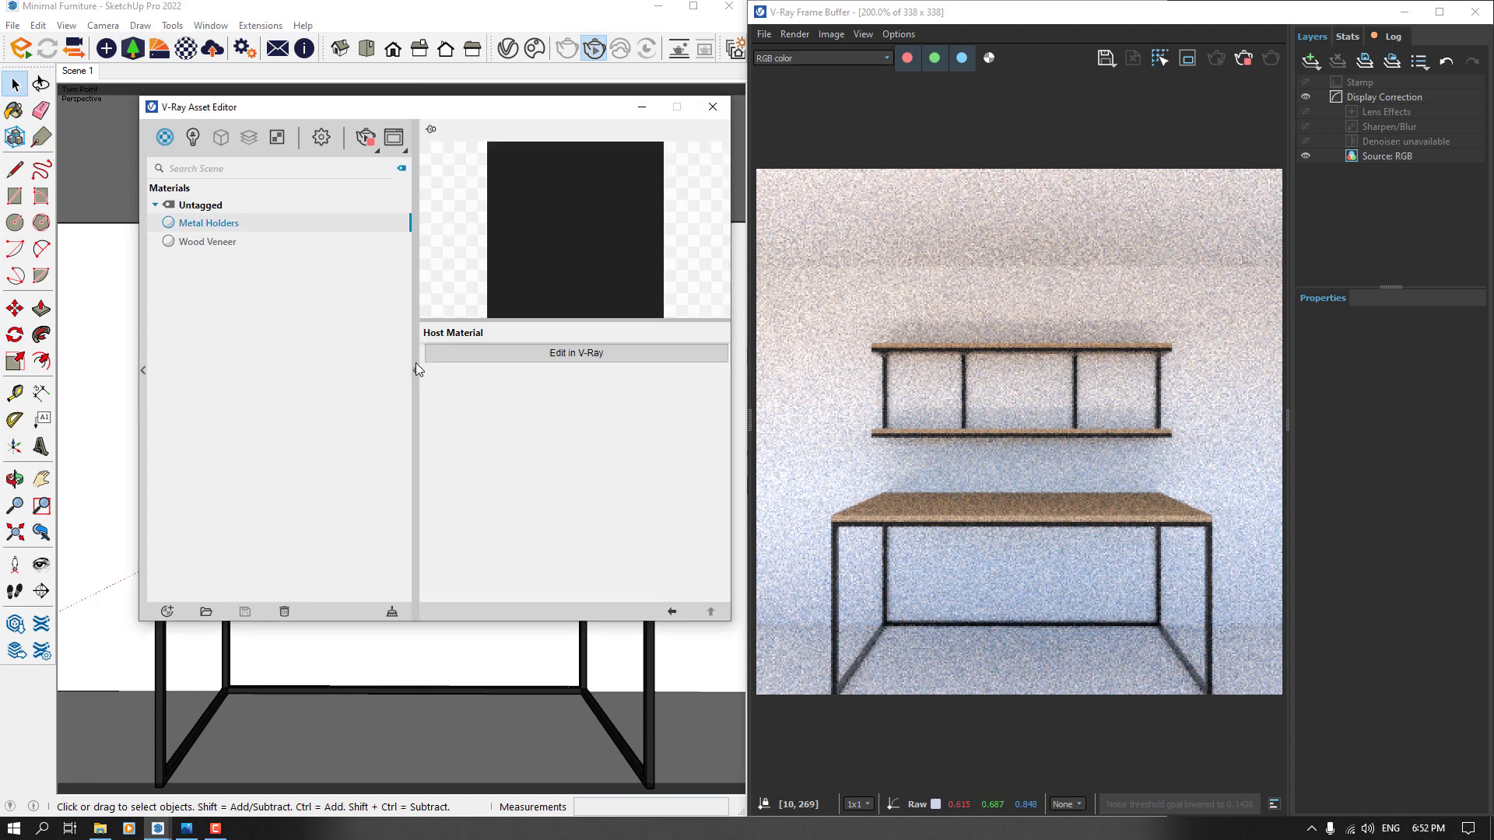
click(515, 354)
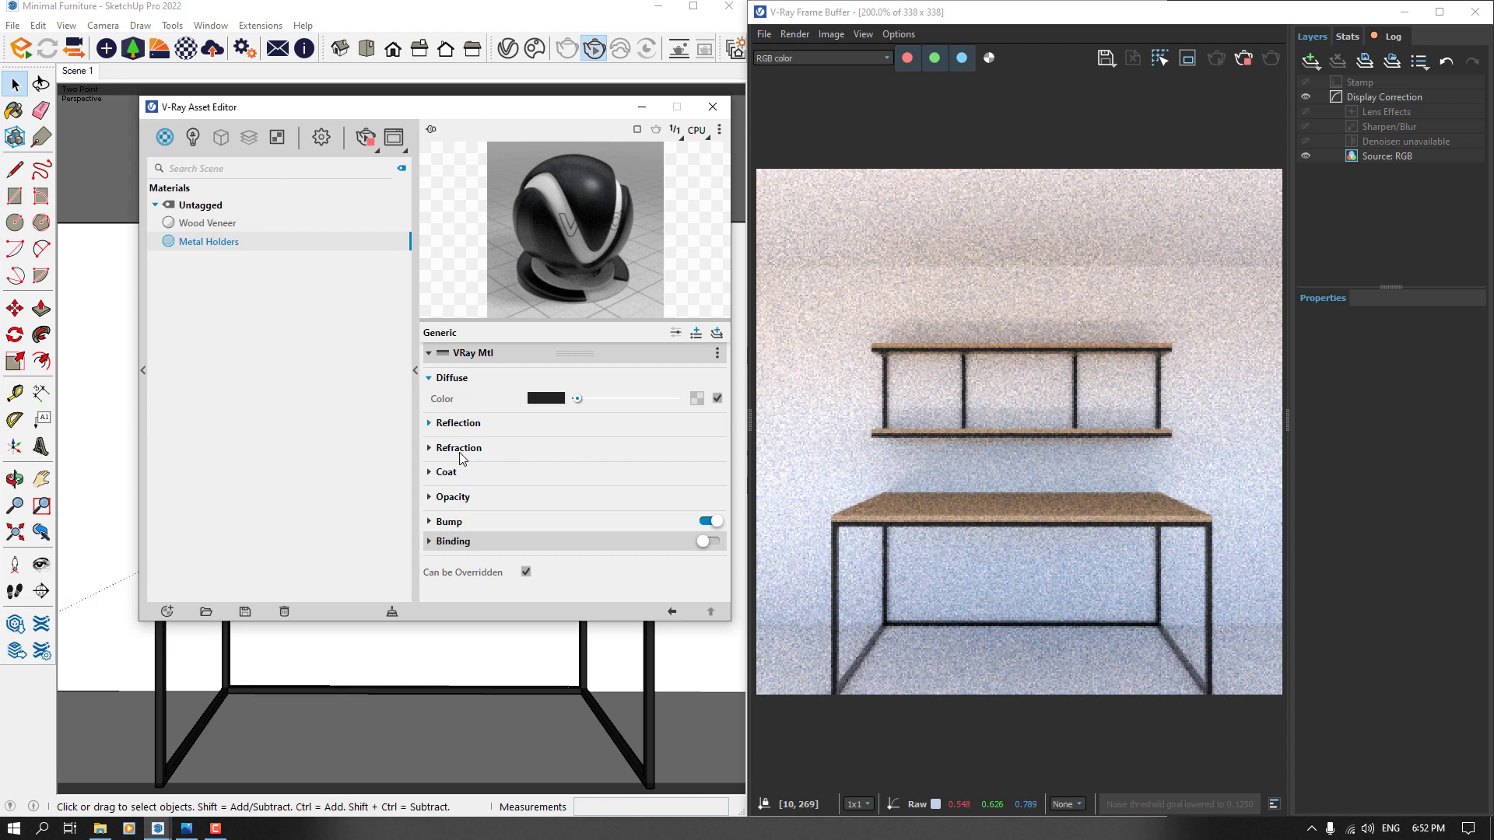
- Check the Metal Holders material's diffuse color without changing it and show its reflection settings
click(547, 399)
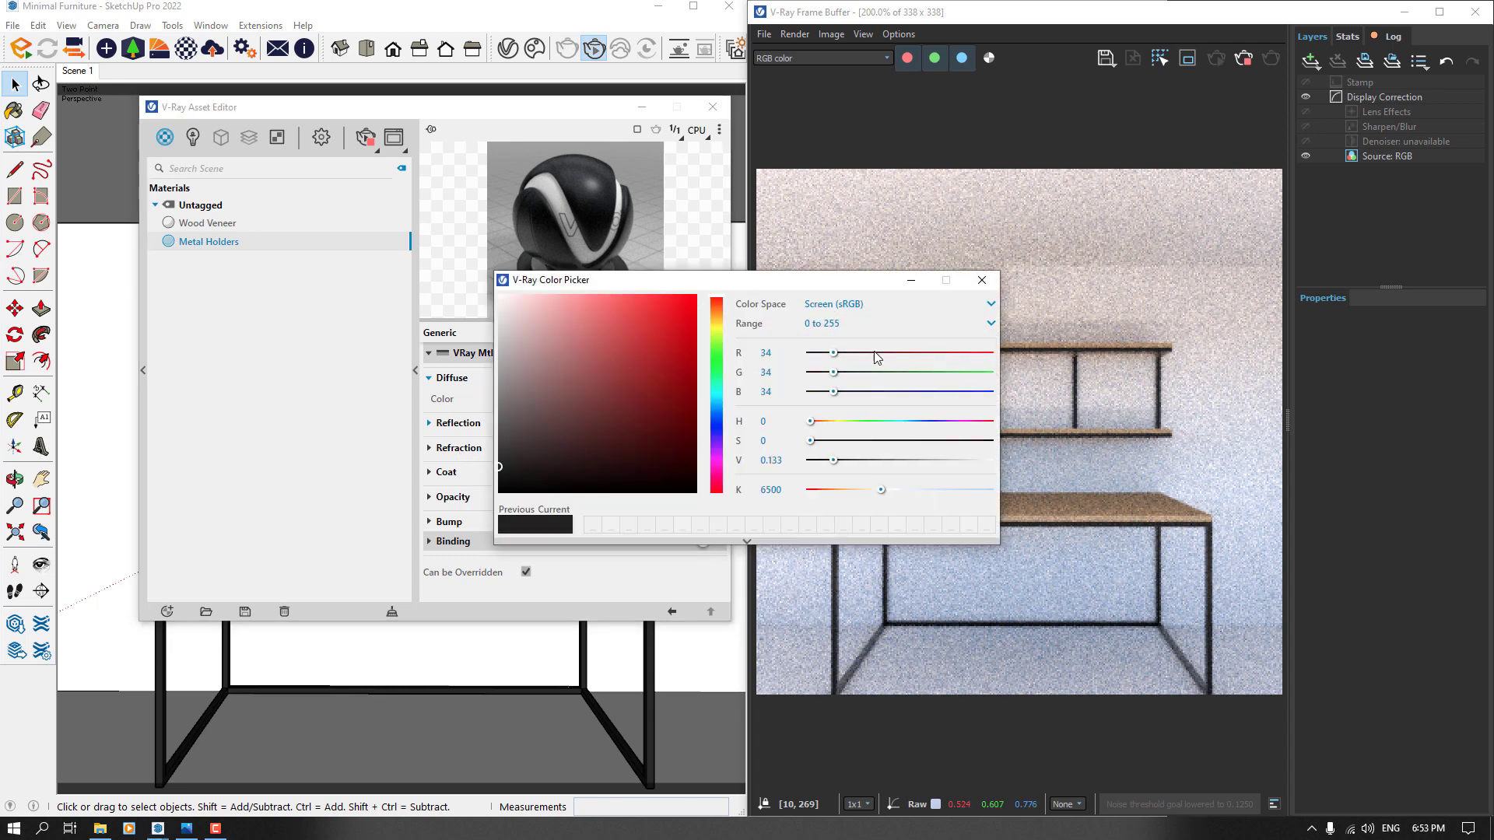
click(982, 280)
click(469, 427)
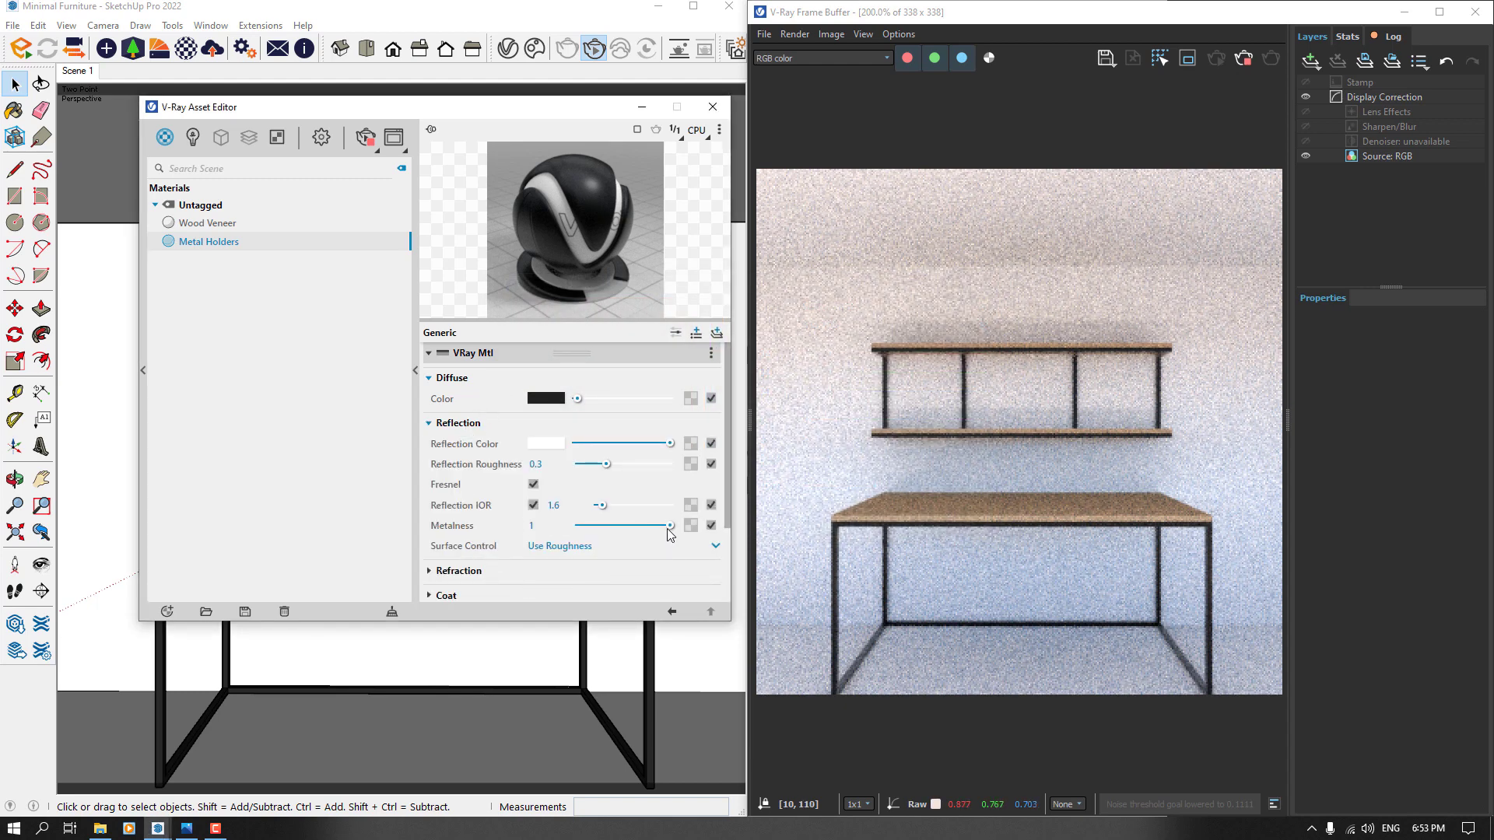
- Try the Metal Holders metalness at 0, restart the interactive render to compare, and return metalness to 1
drag(660, 528, 536, 531)
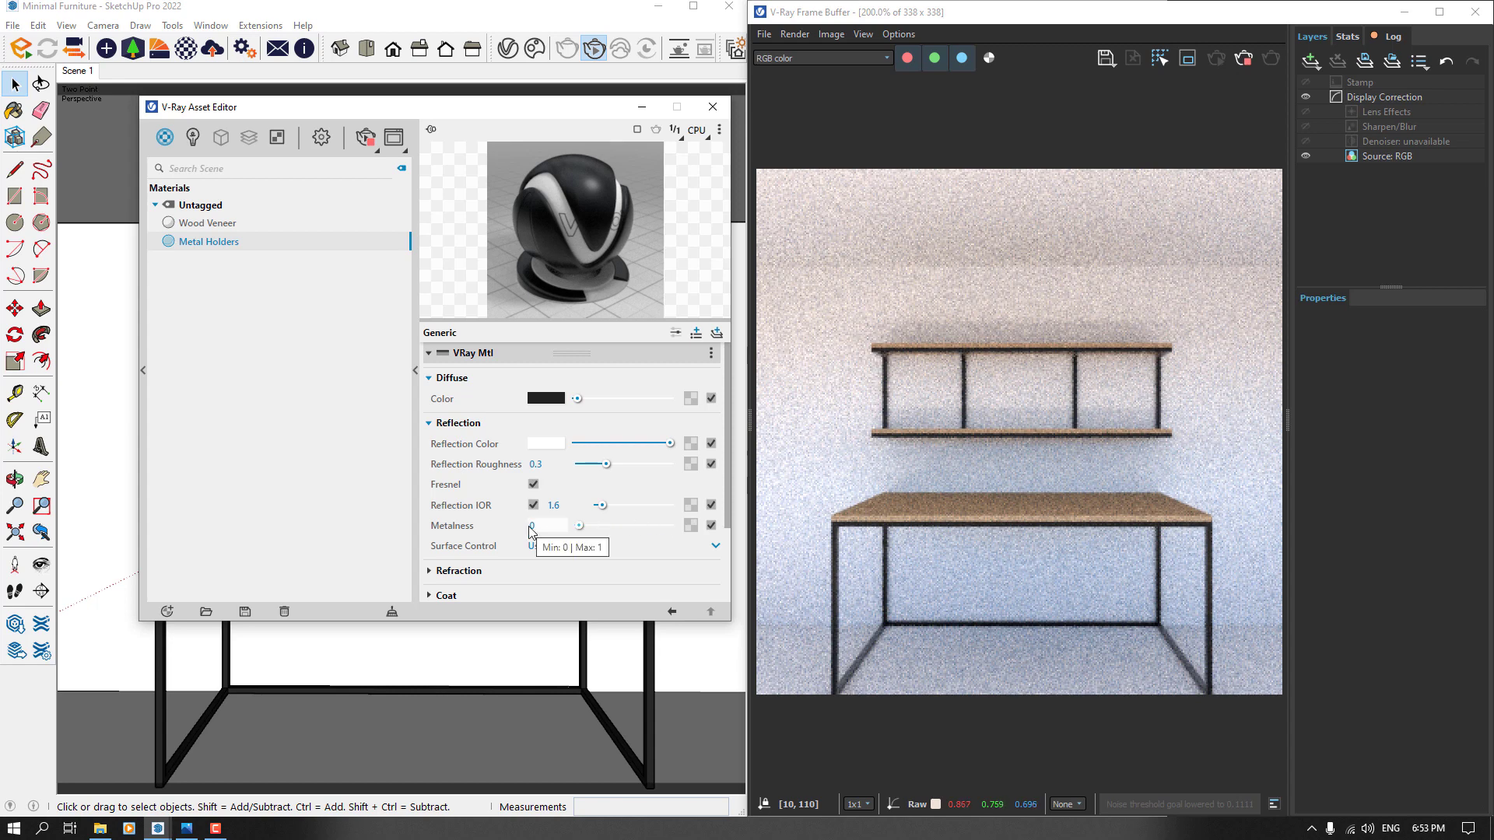
click(1250, 64)
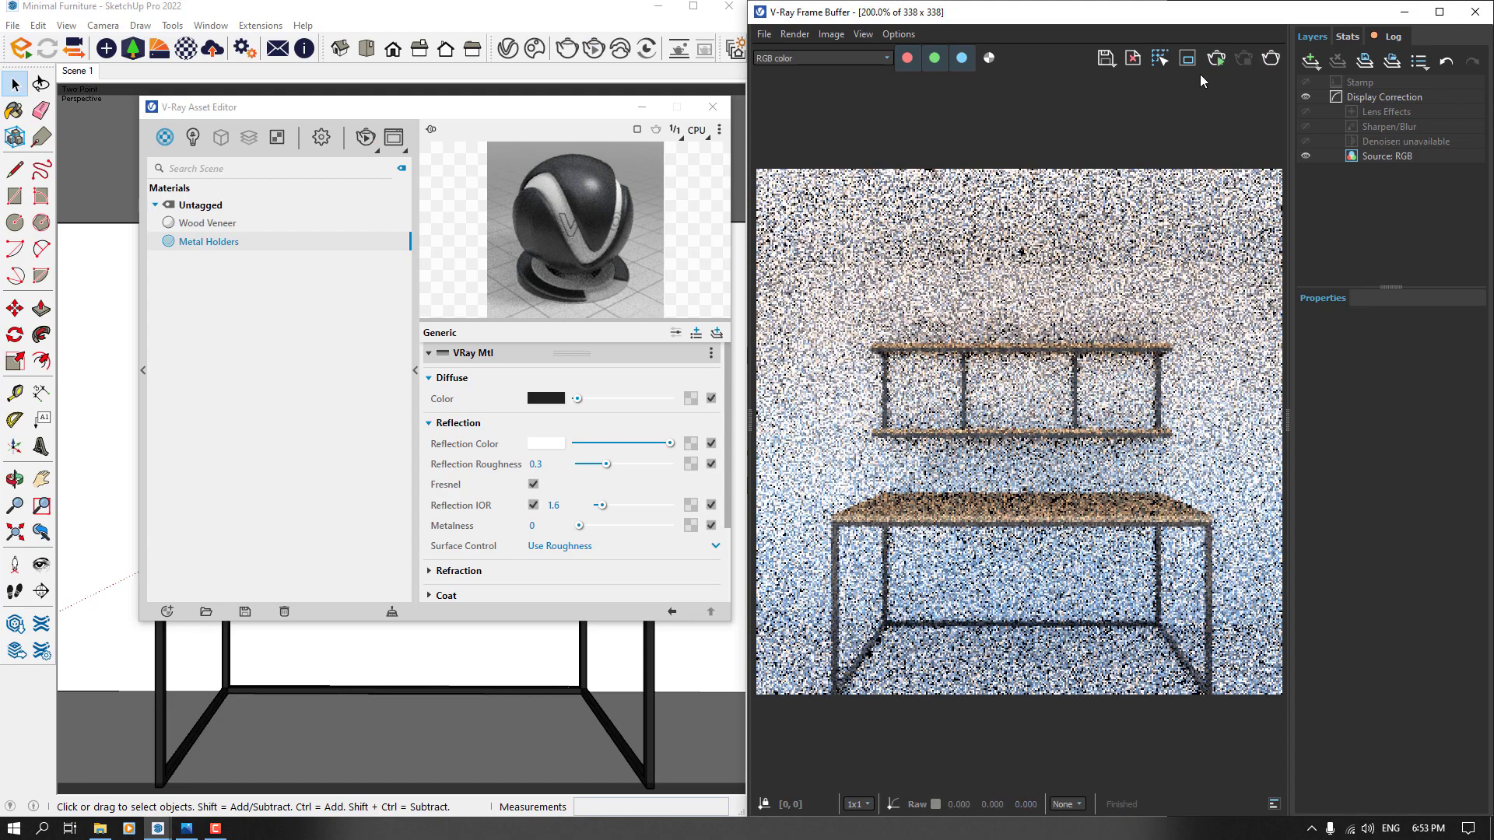
click(1210, 66)
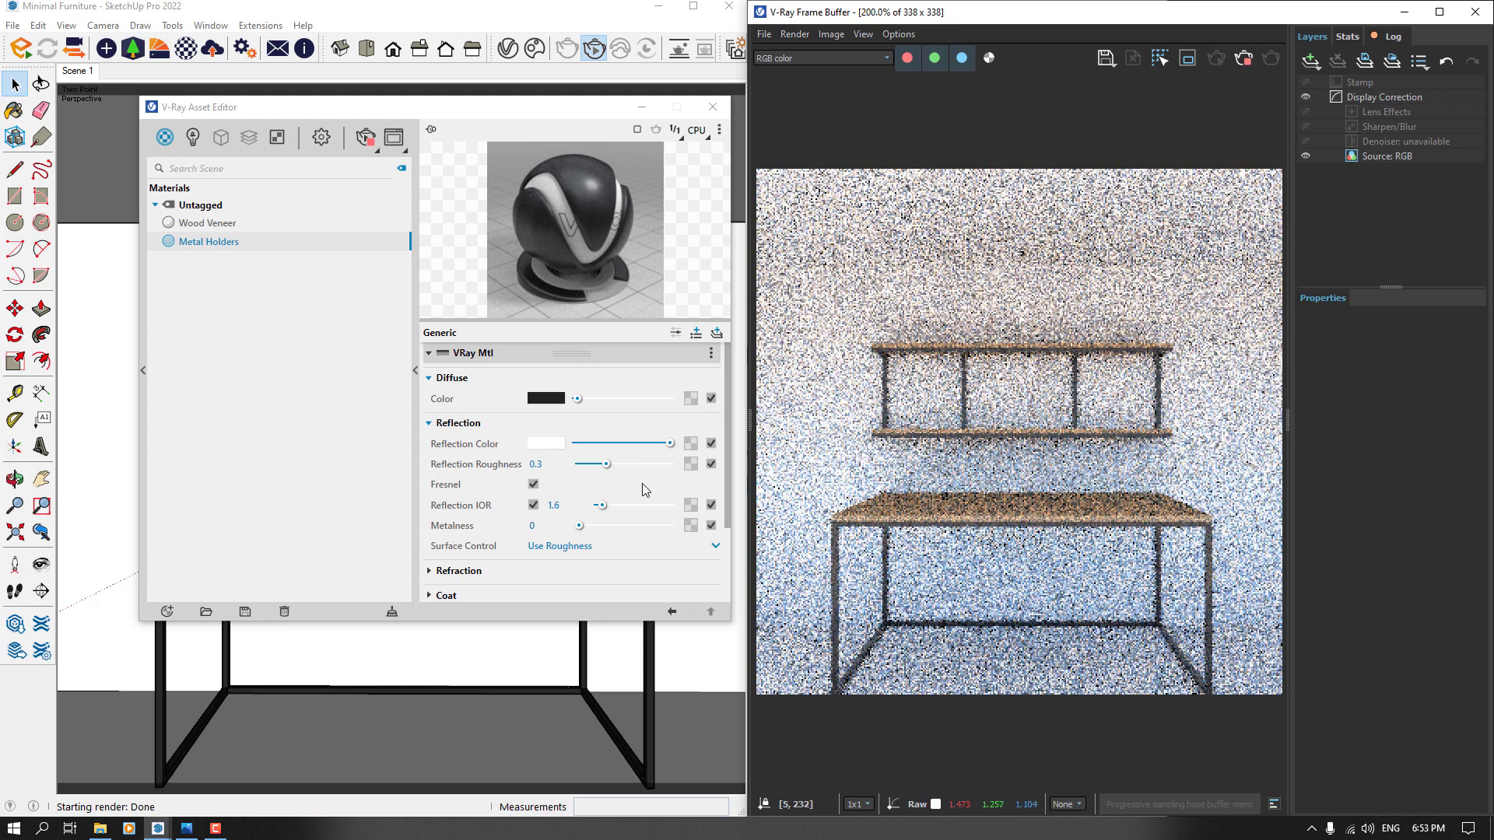
drag(580, 526, 721, 530)
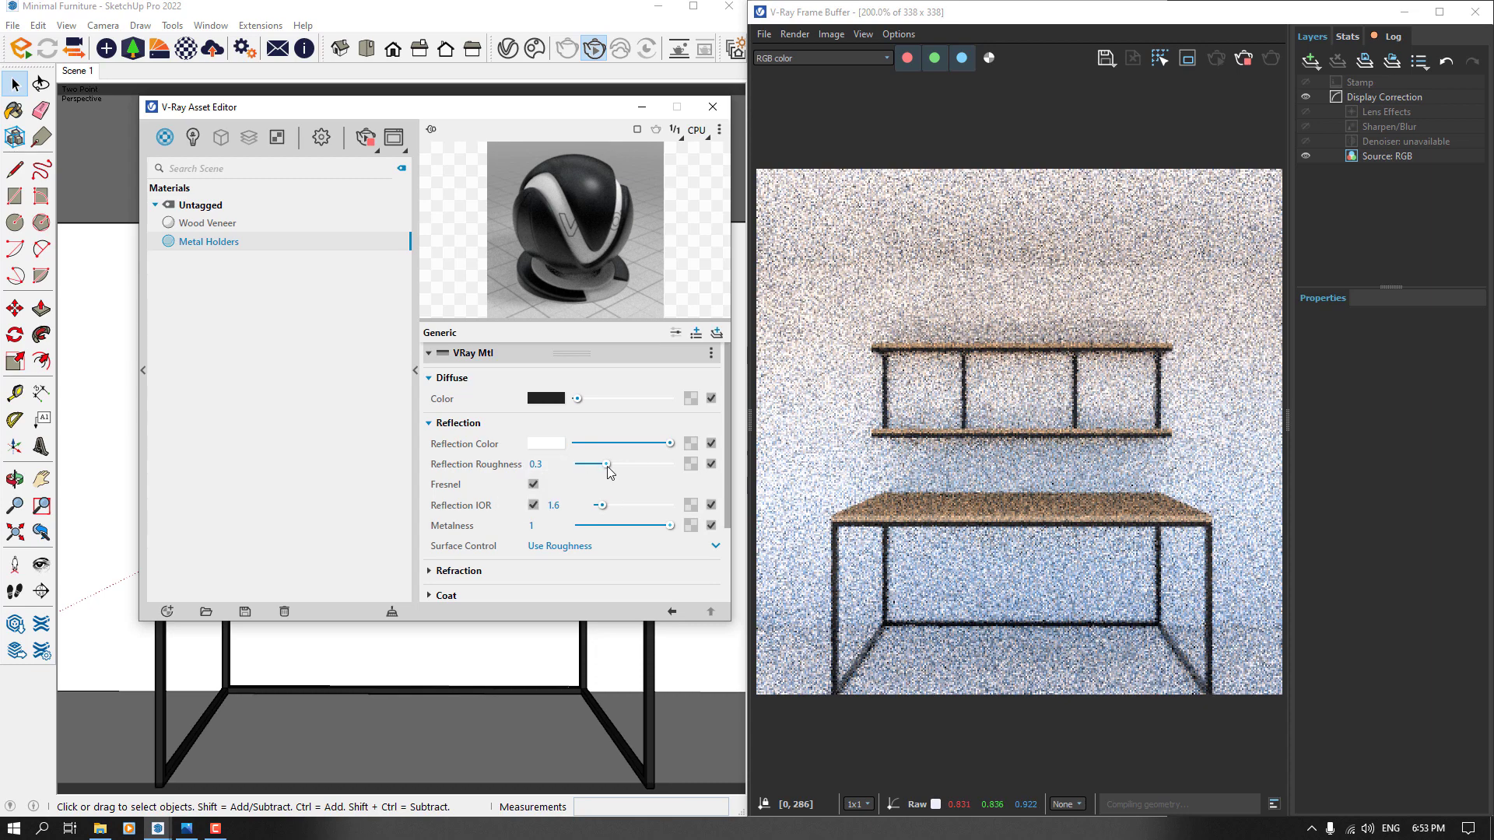
- Try the Metal Holders reflection roughness at 1, and settle it at 0.1
drag(607, 467, 711, 465)
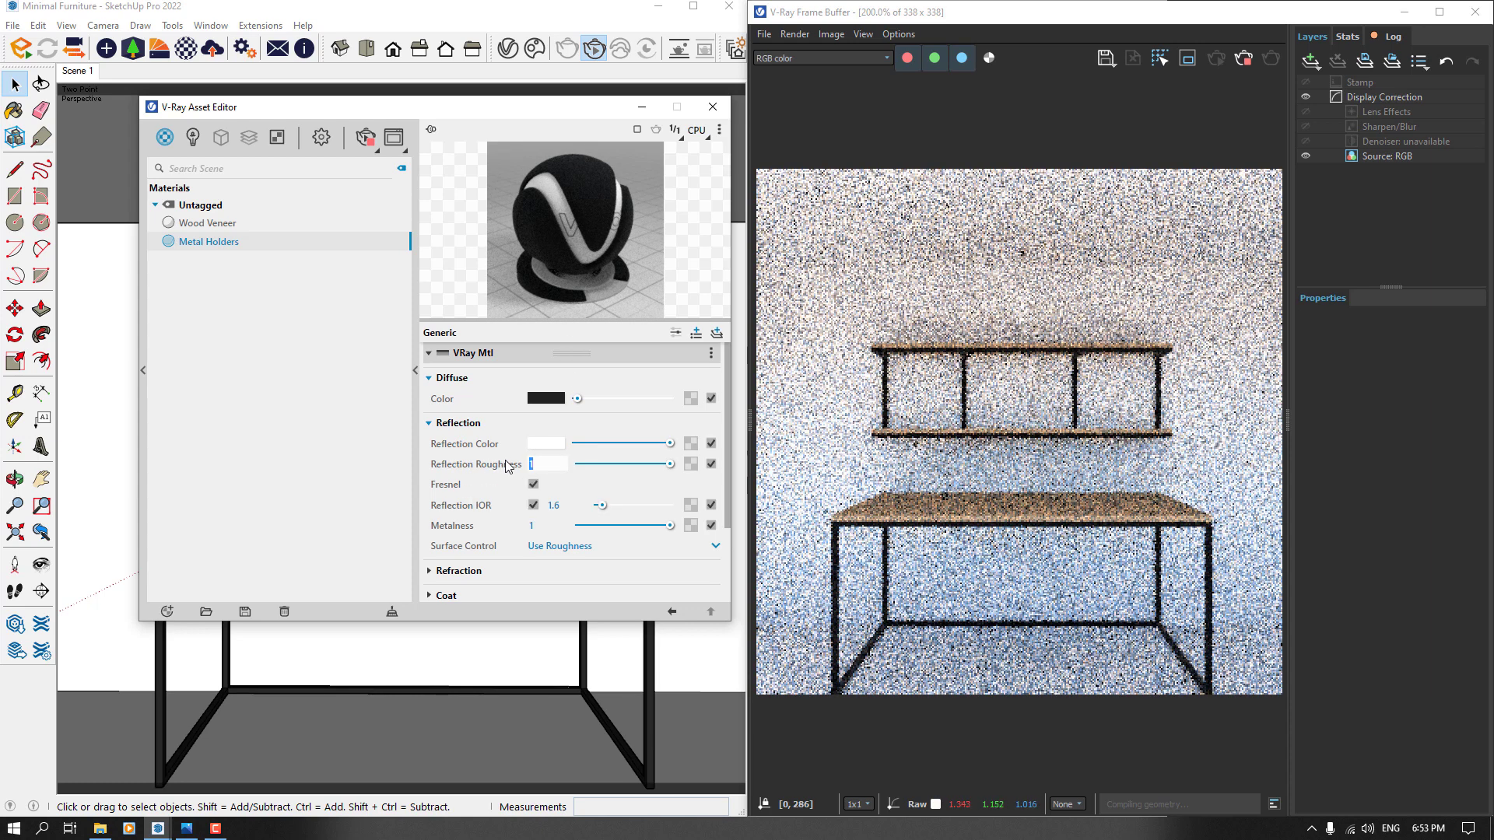
mouse_move(506, 466)
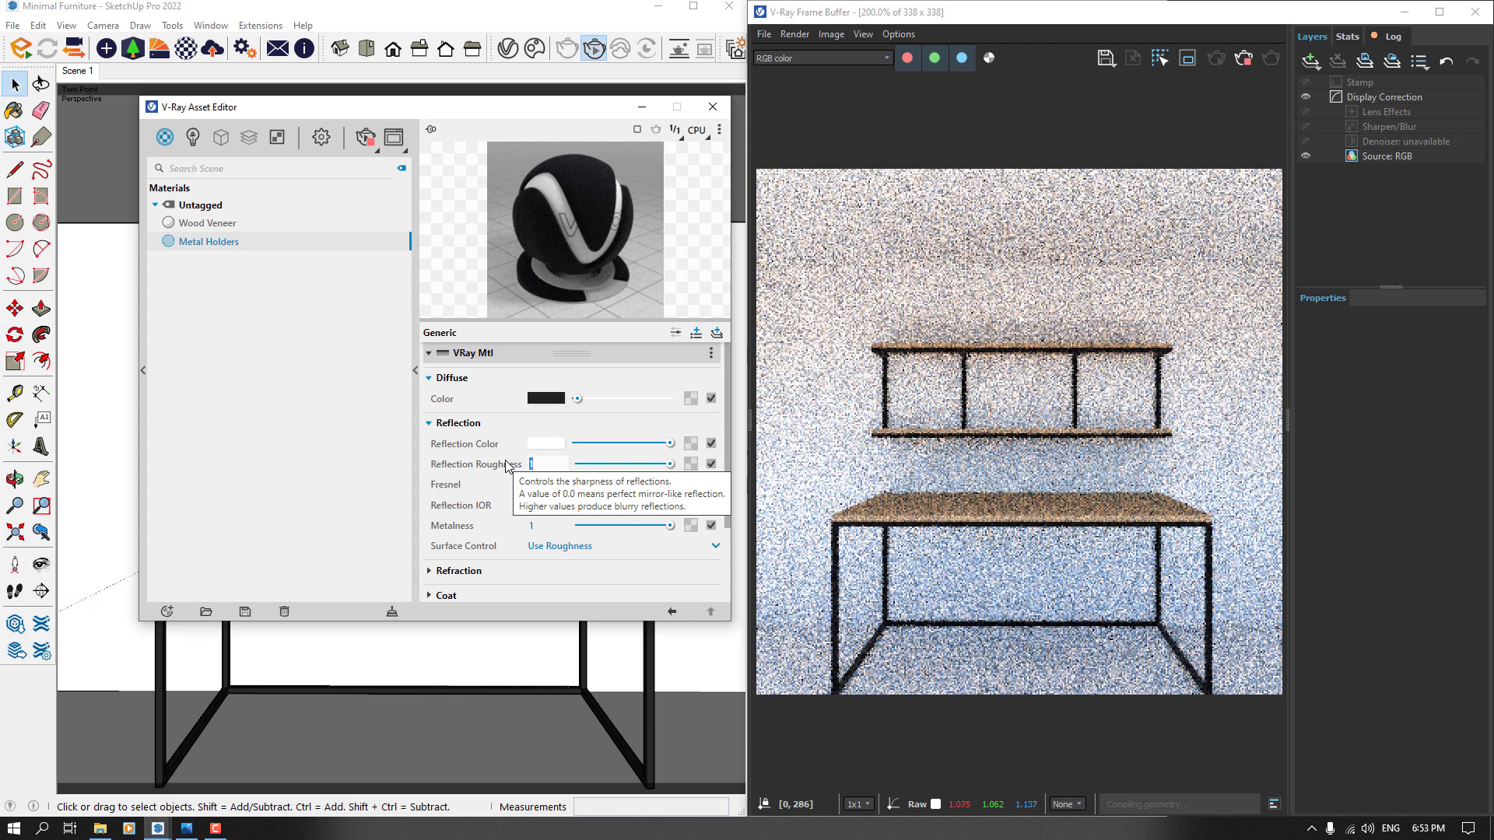
text(0.)
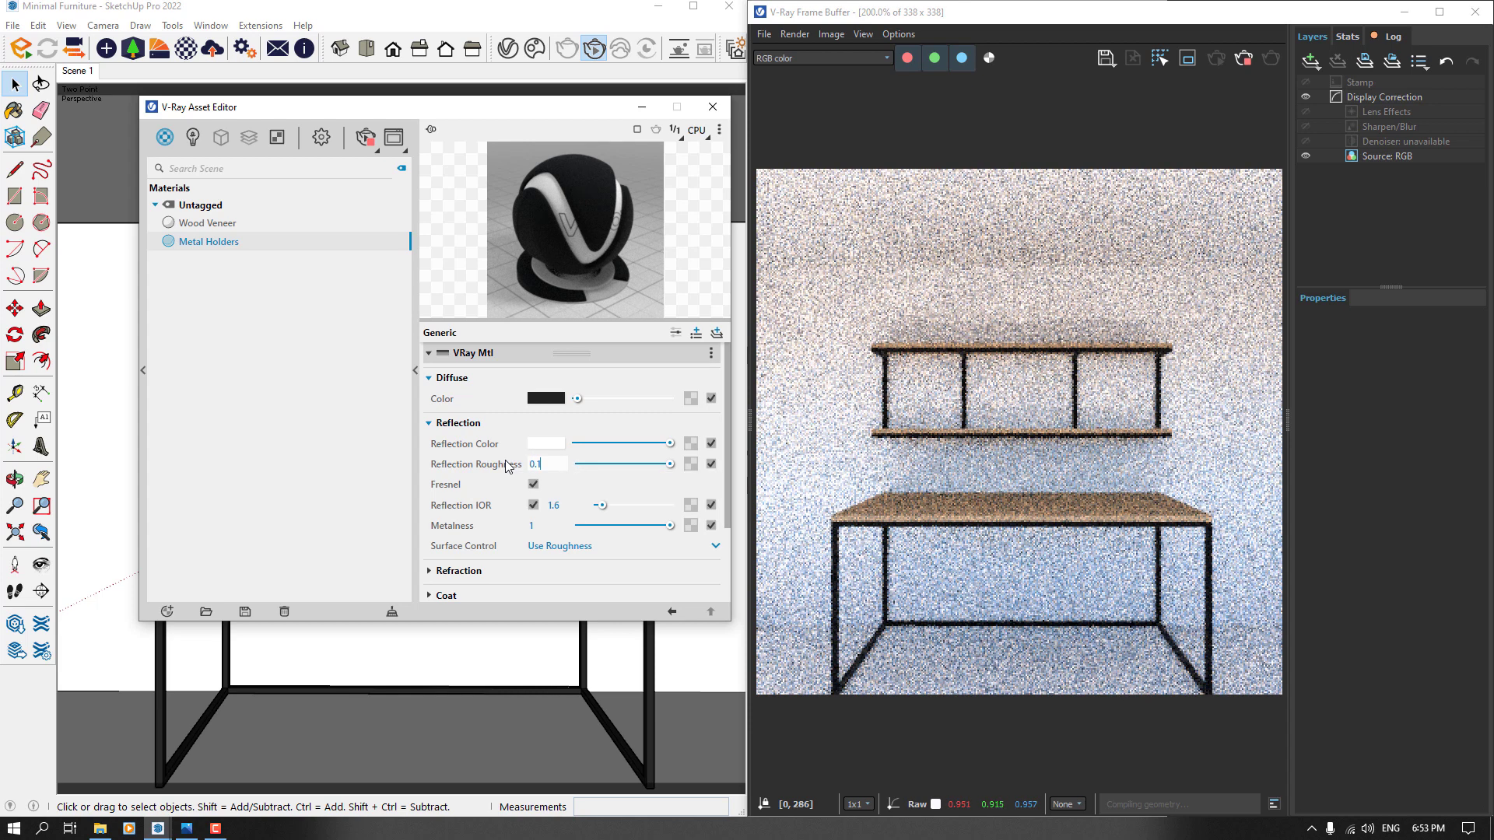
key(Return)
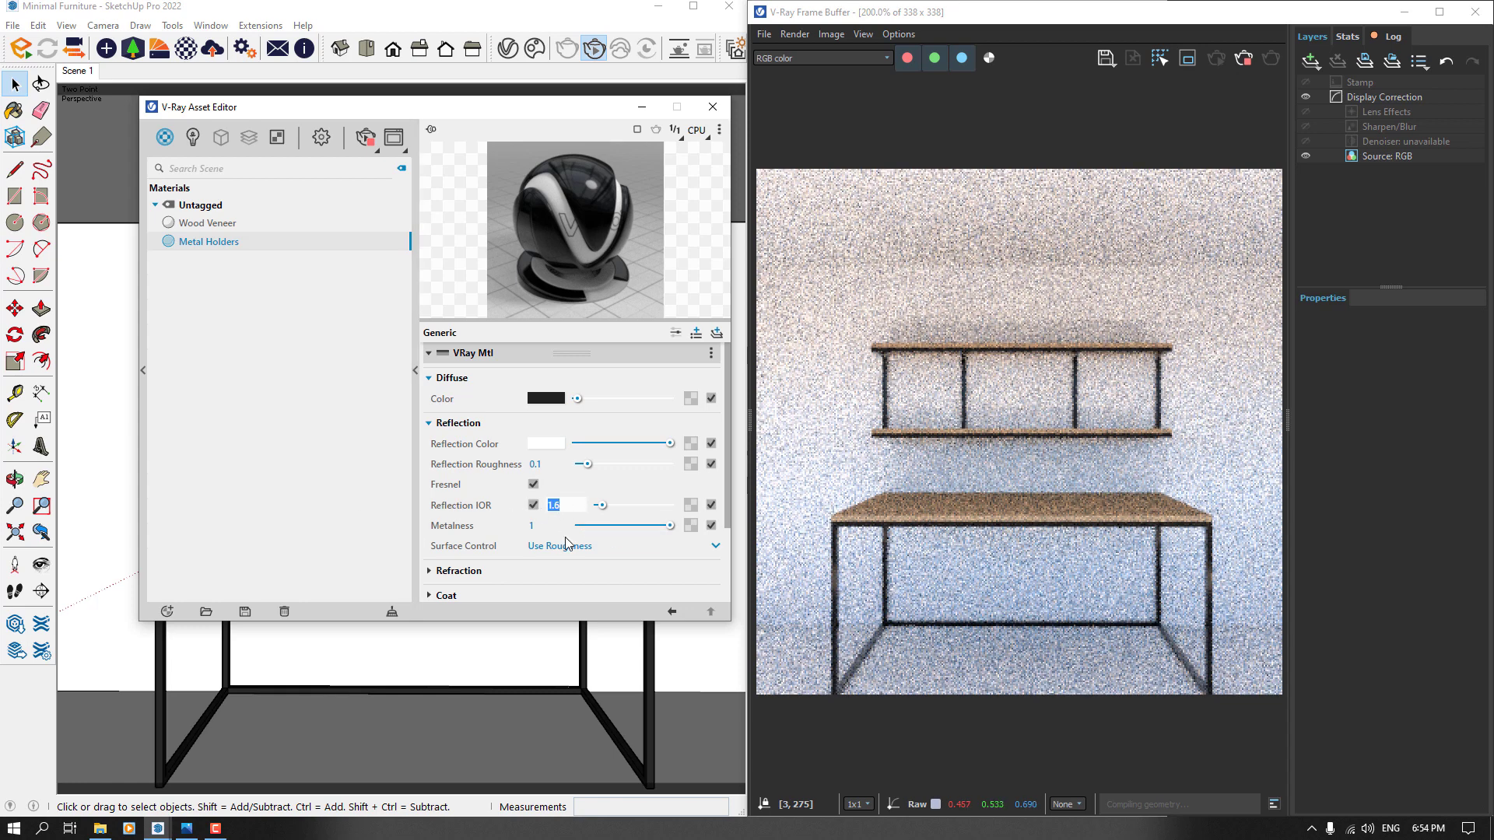
- Collapse the Metal Holders reflection settings, show its coat settings and set the coat color to pure red
click(440, 426)
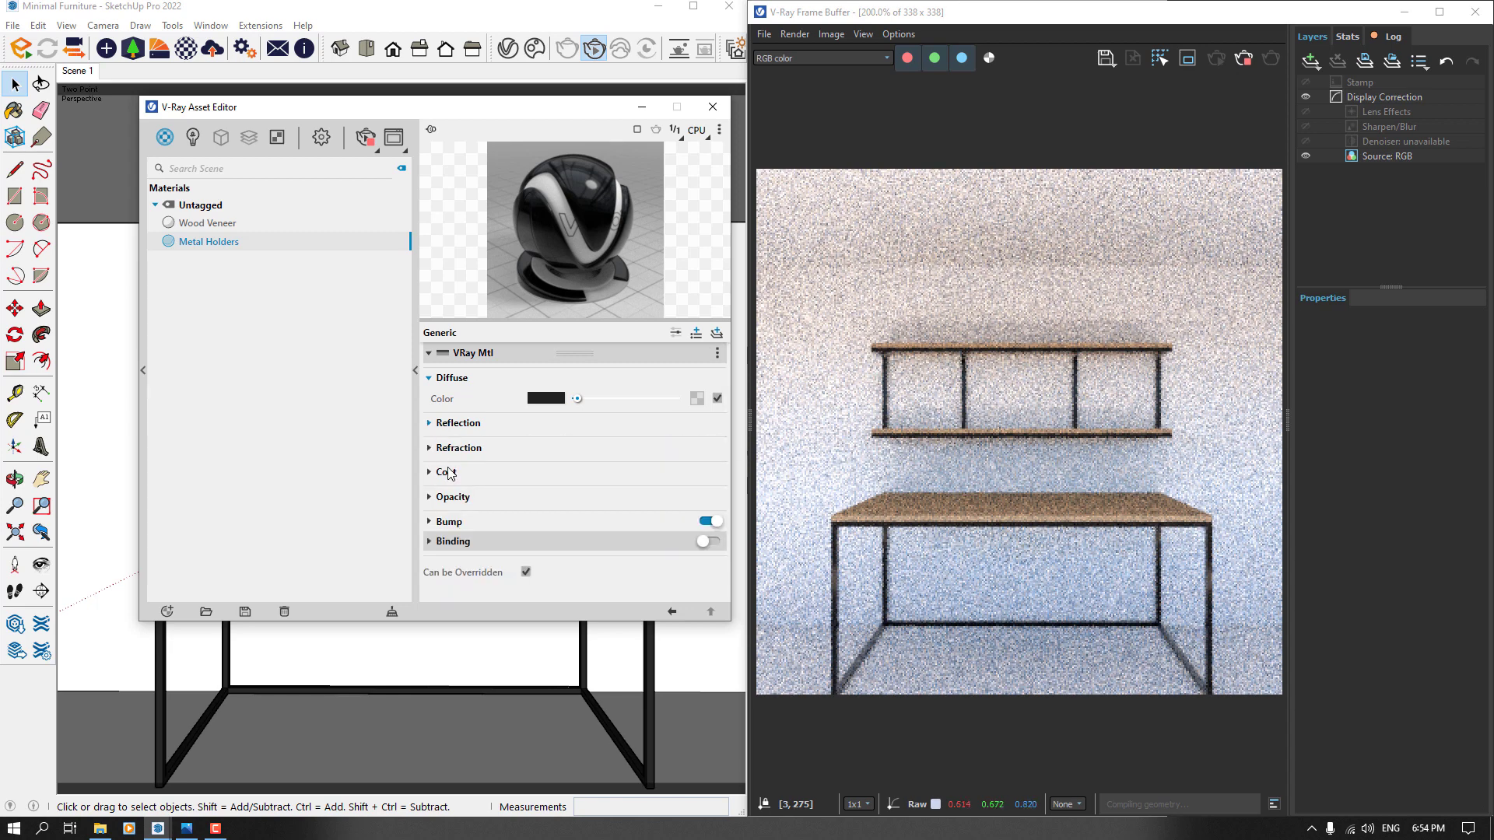
click(447, 472)
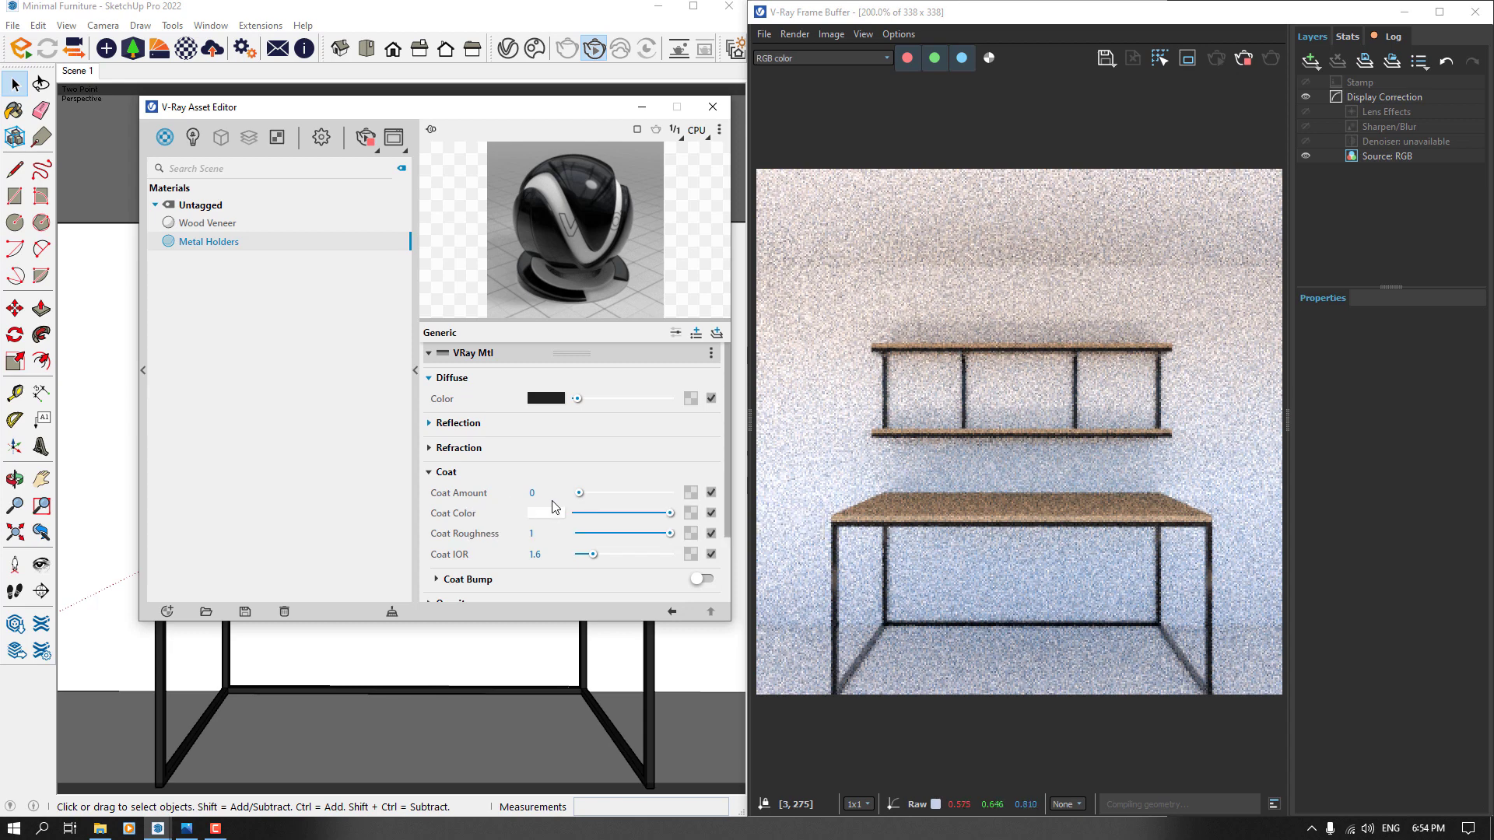
click(545, 513)
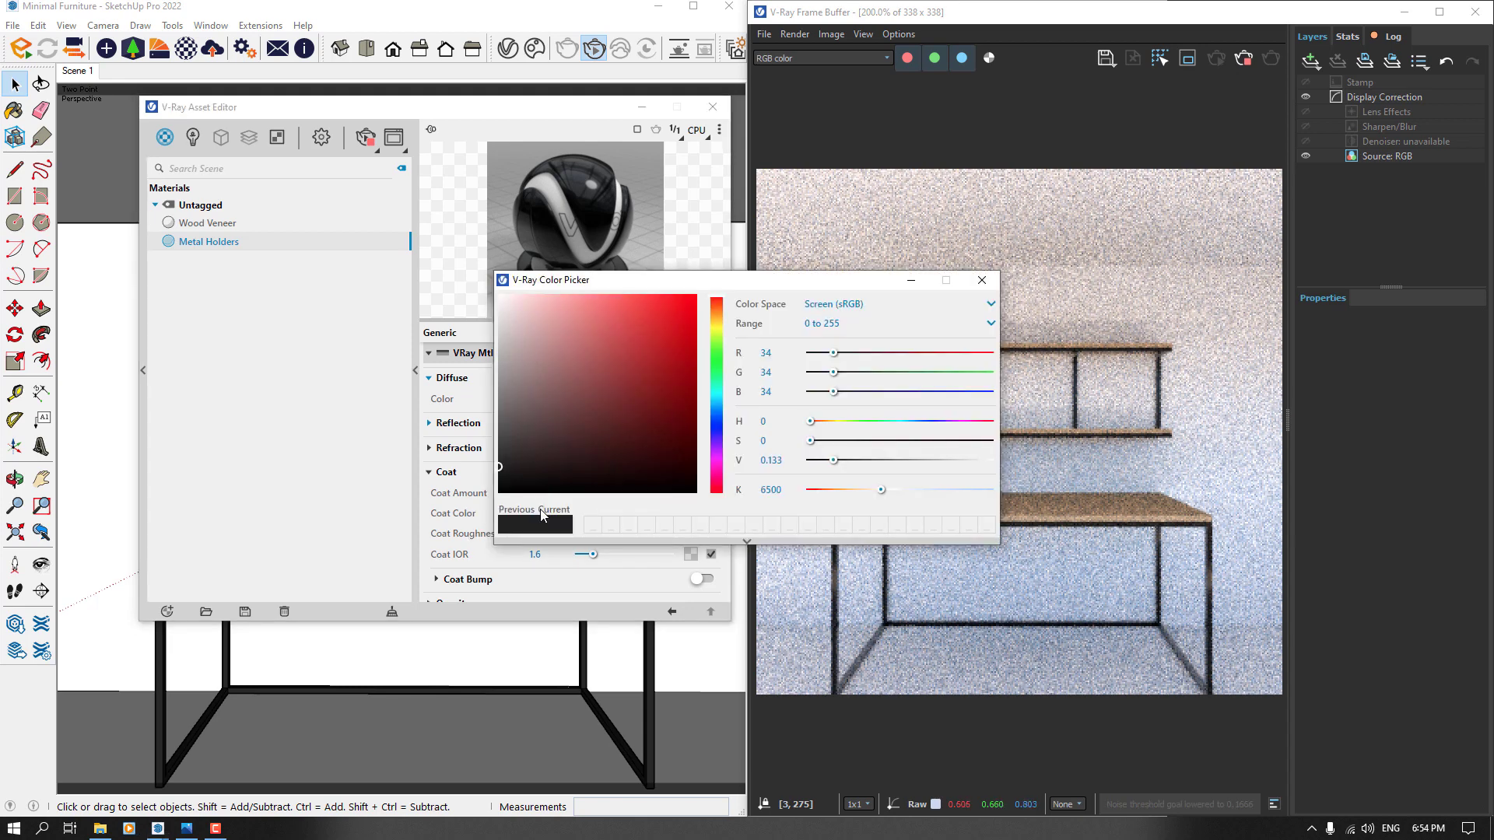
drag(585, 355, 700, 292)
click(982, 282)
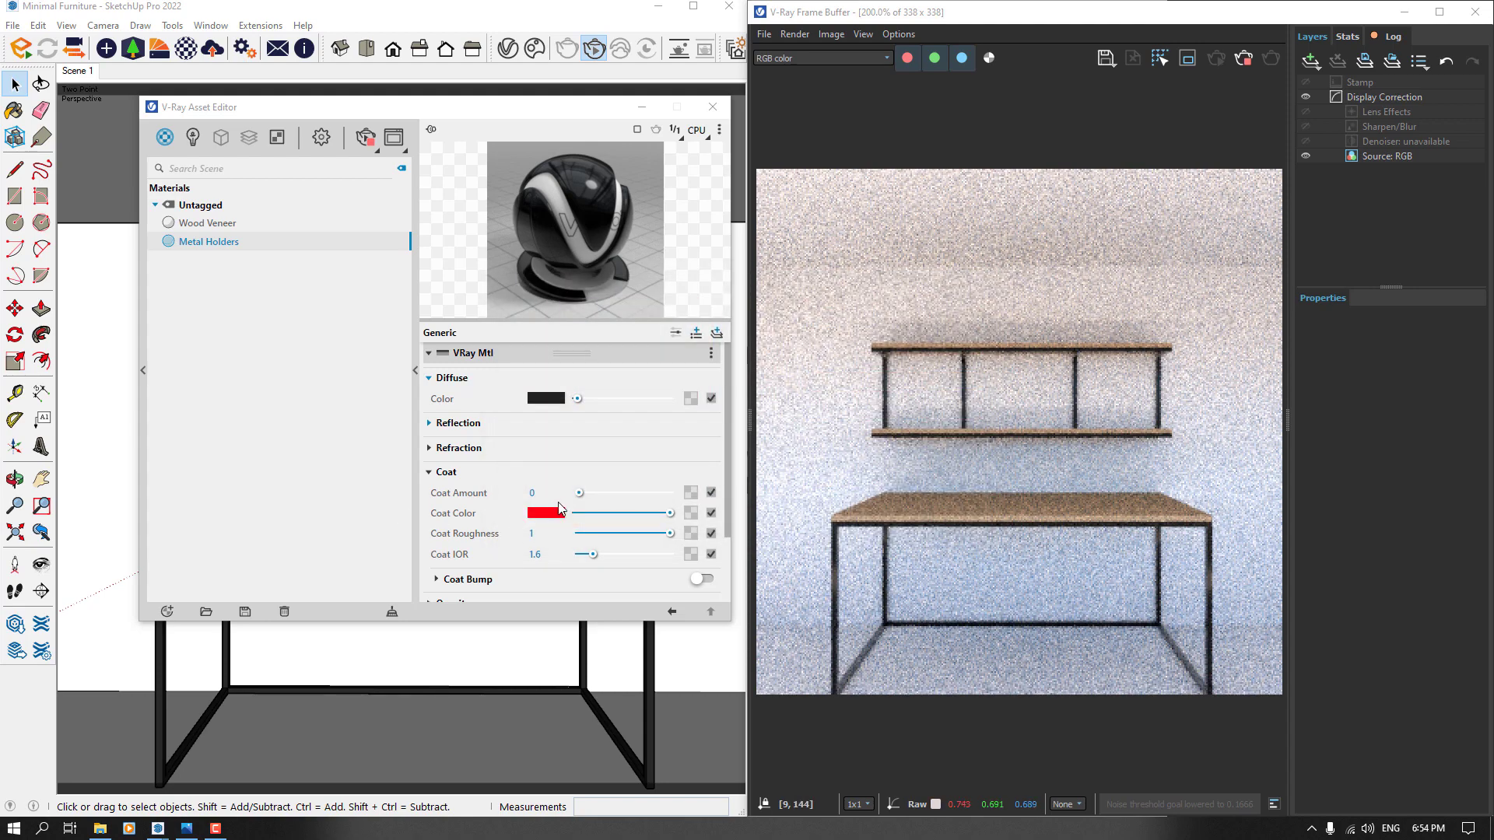
- Set the Metal Holders coat amount to 0.56 and its coat roughness to 0.2
click(544, 492)
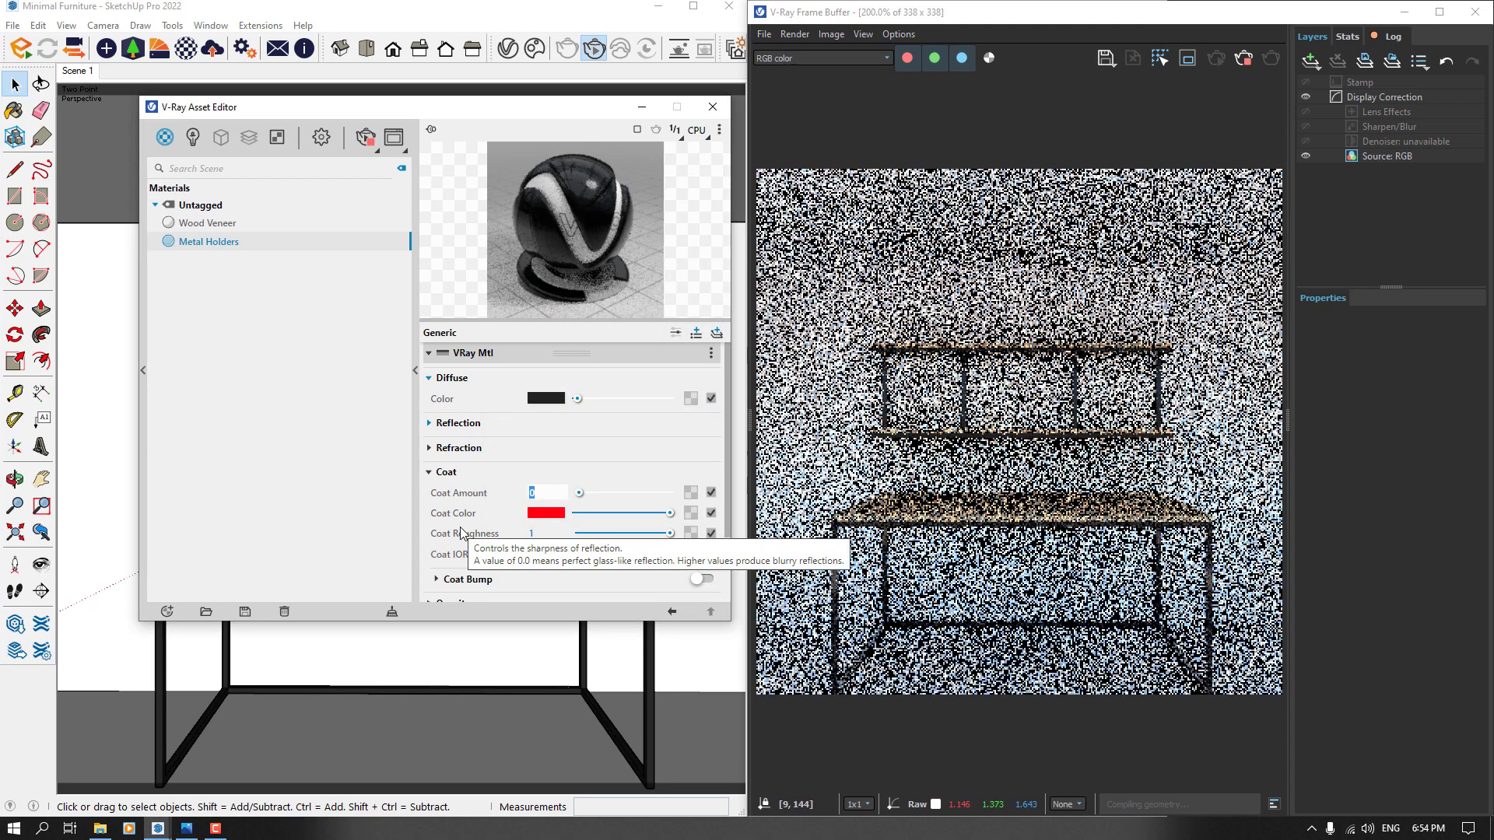
text(0.56)
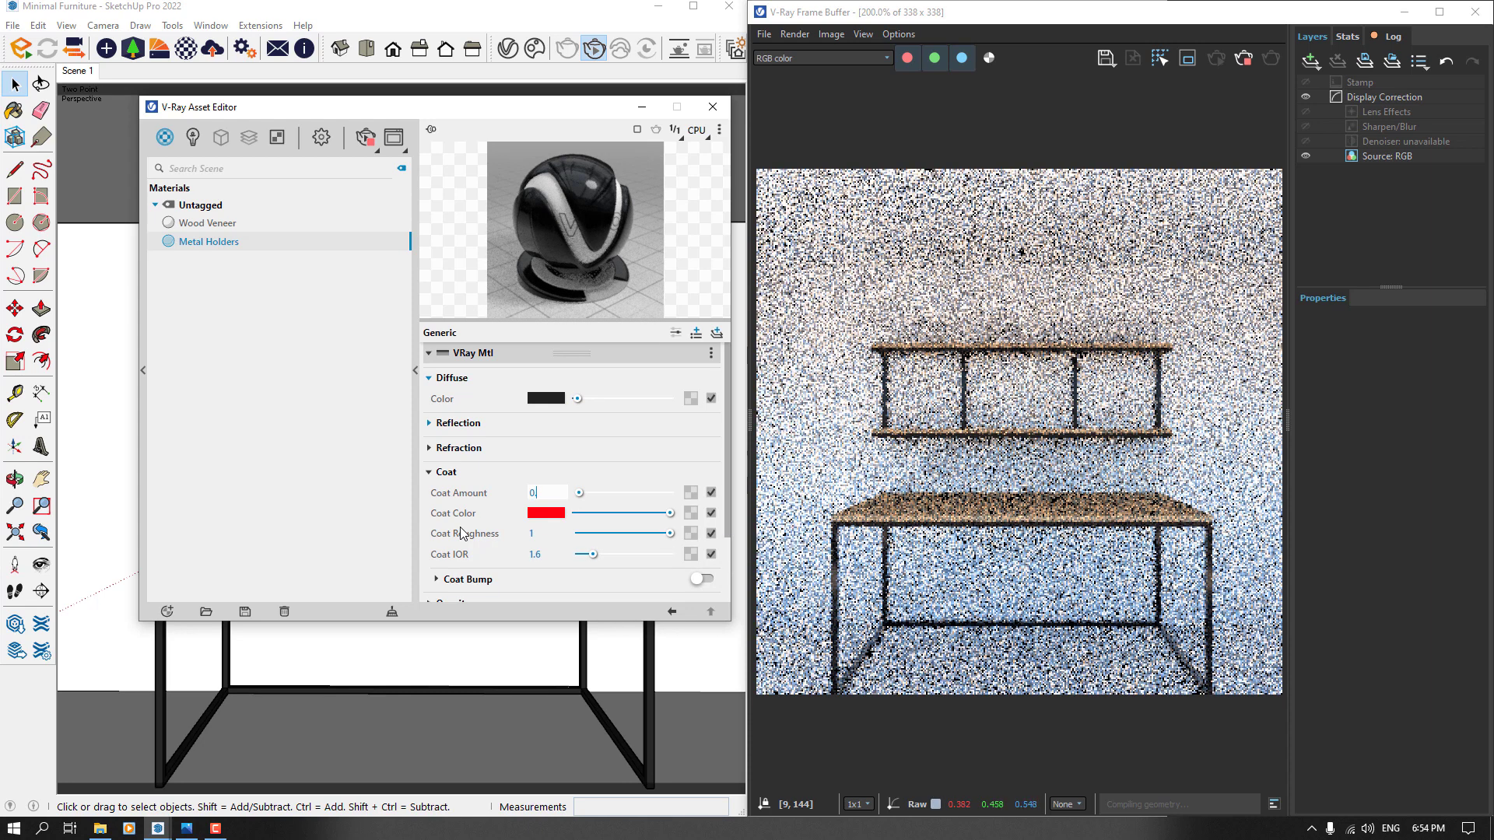
key(Return)
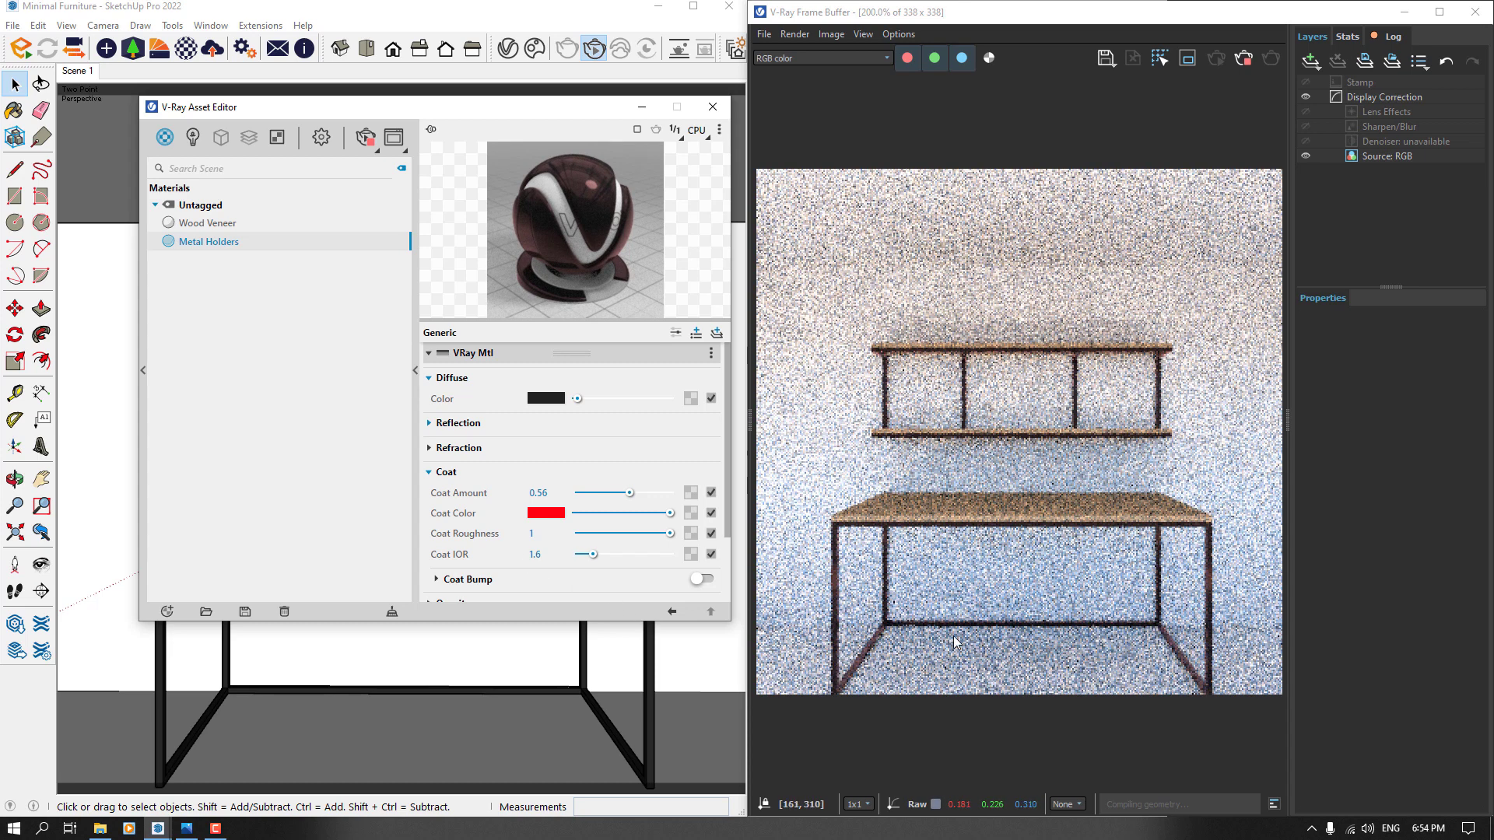
click(534, 536)
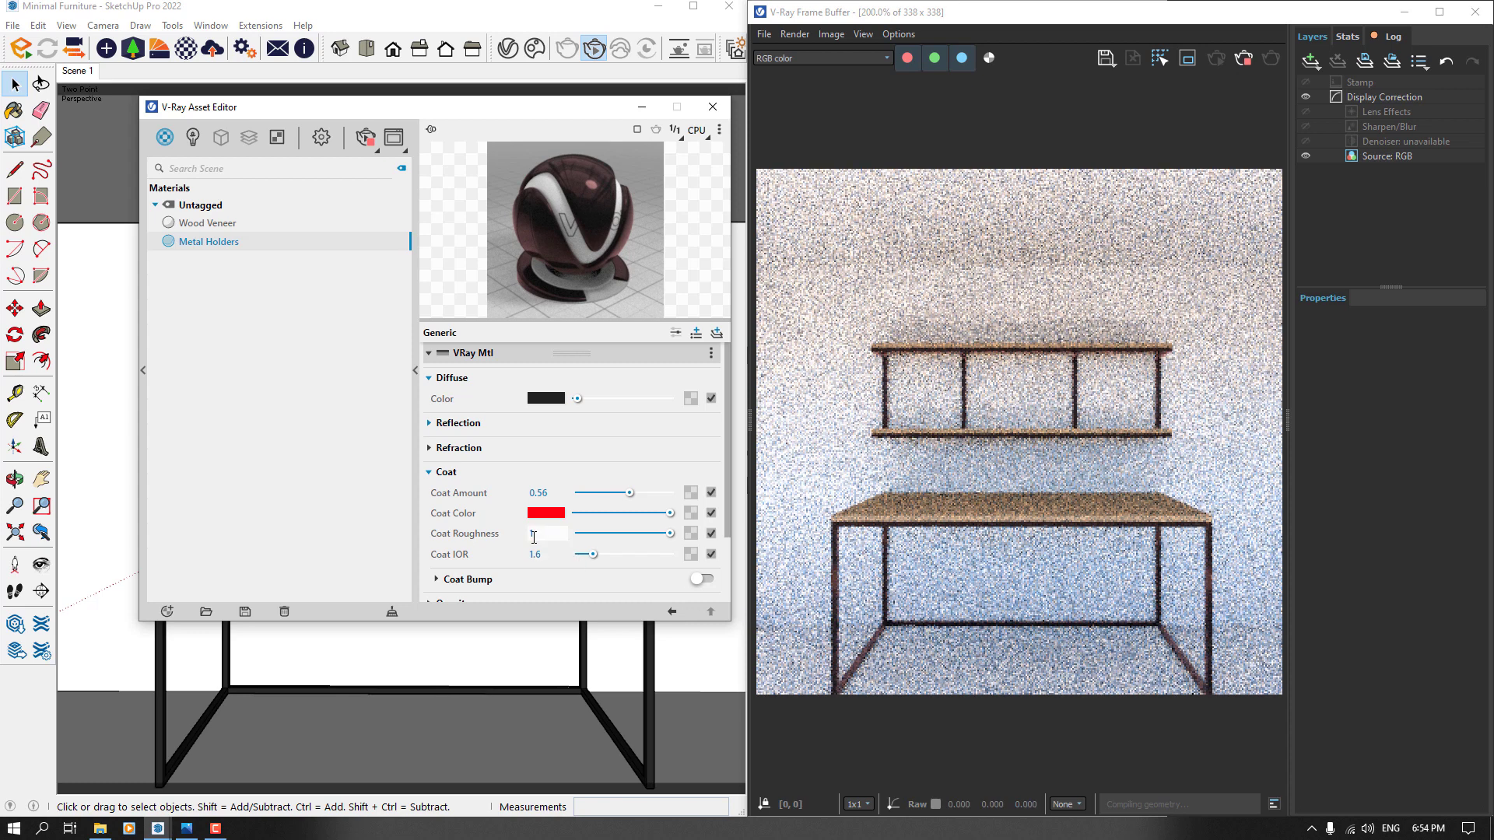
text(0.2)
key(Return)
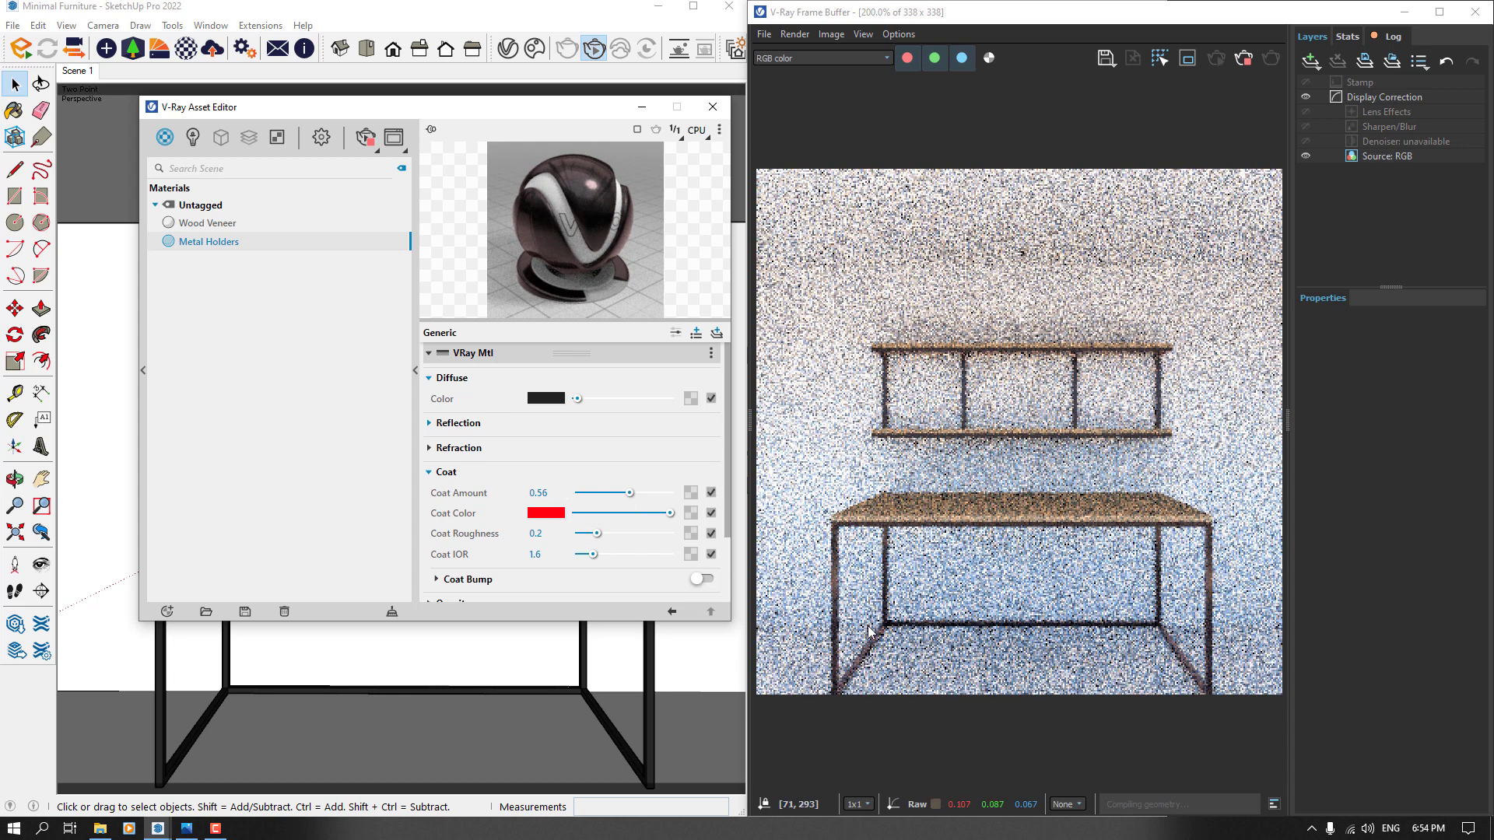
- Lower the Metal Holders coat amount to 0.1
click(538, 493)
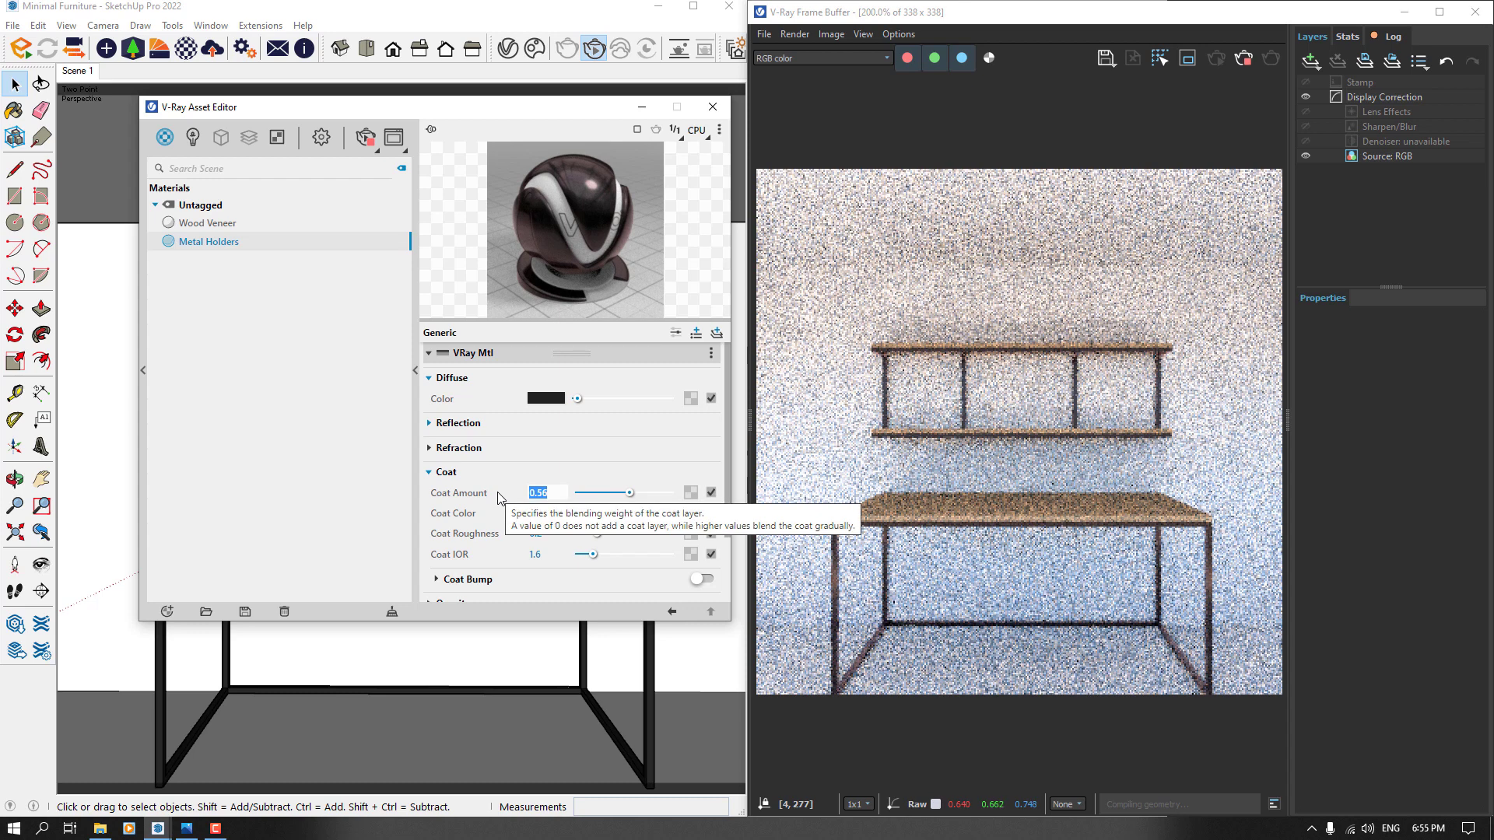
text(0.1)
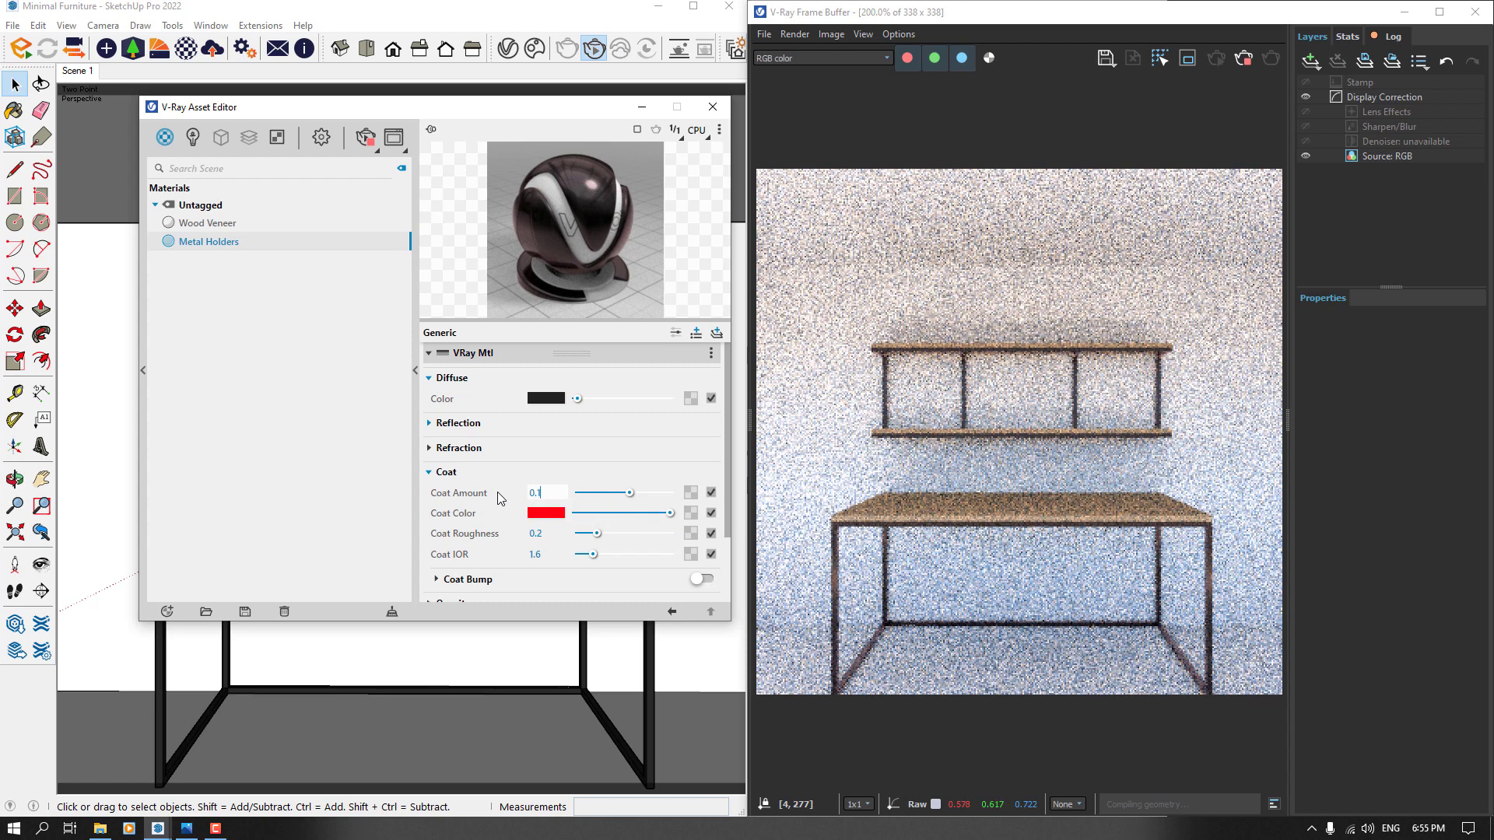
key(Return)
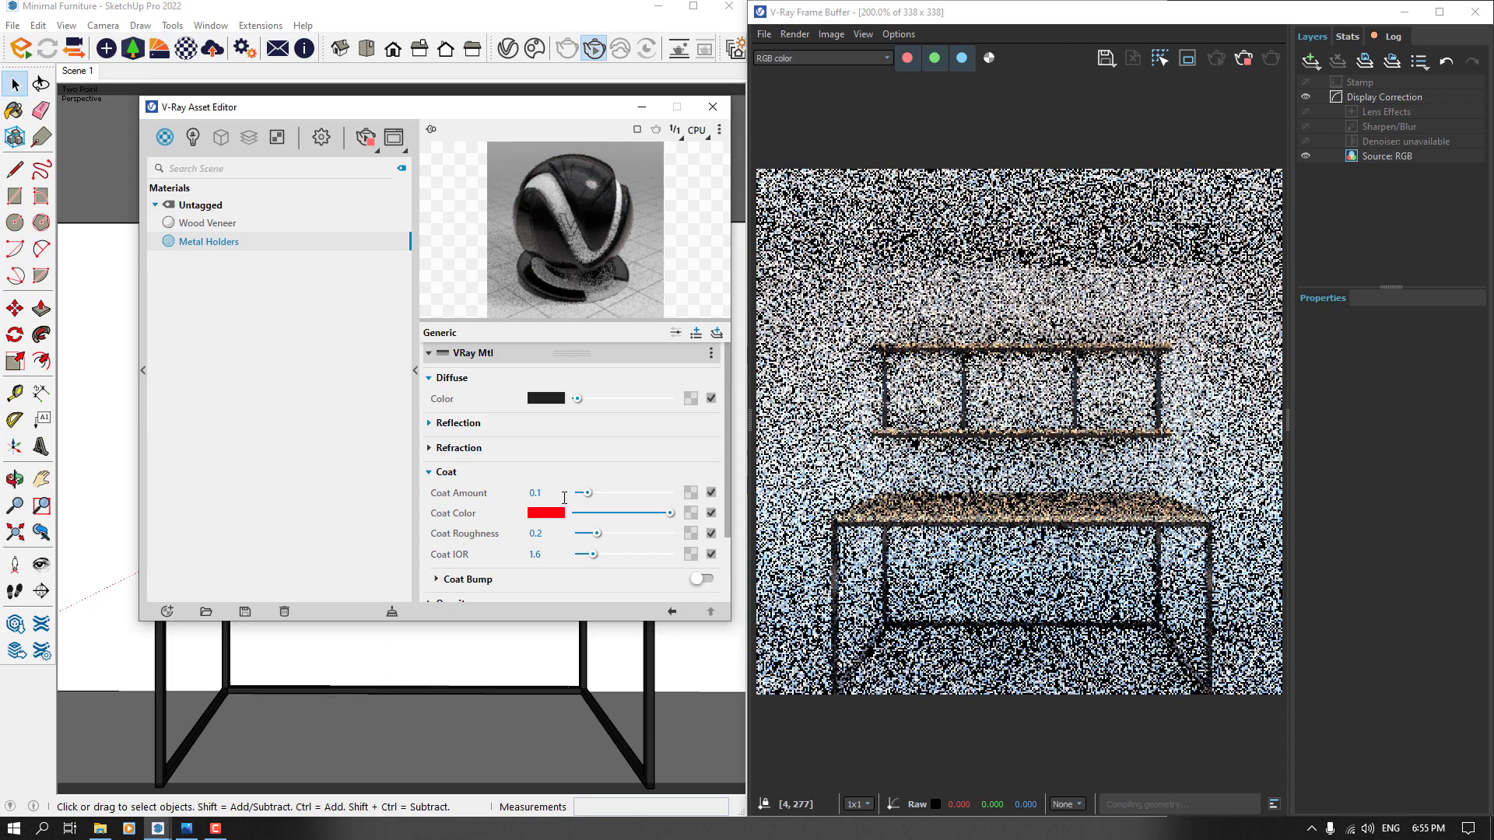
- Make the Wood Veneer material editable as a V-Ray material and raise its reflection color to white
click(207, 224)
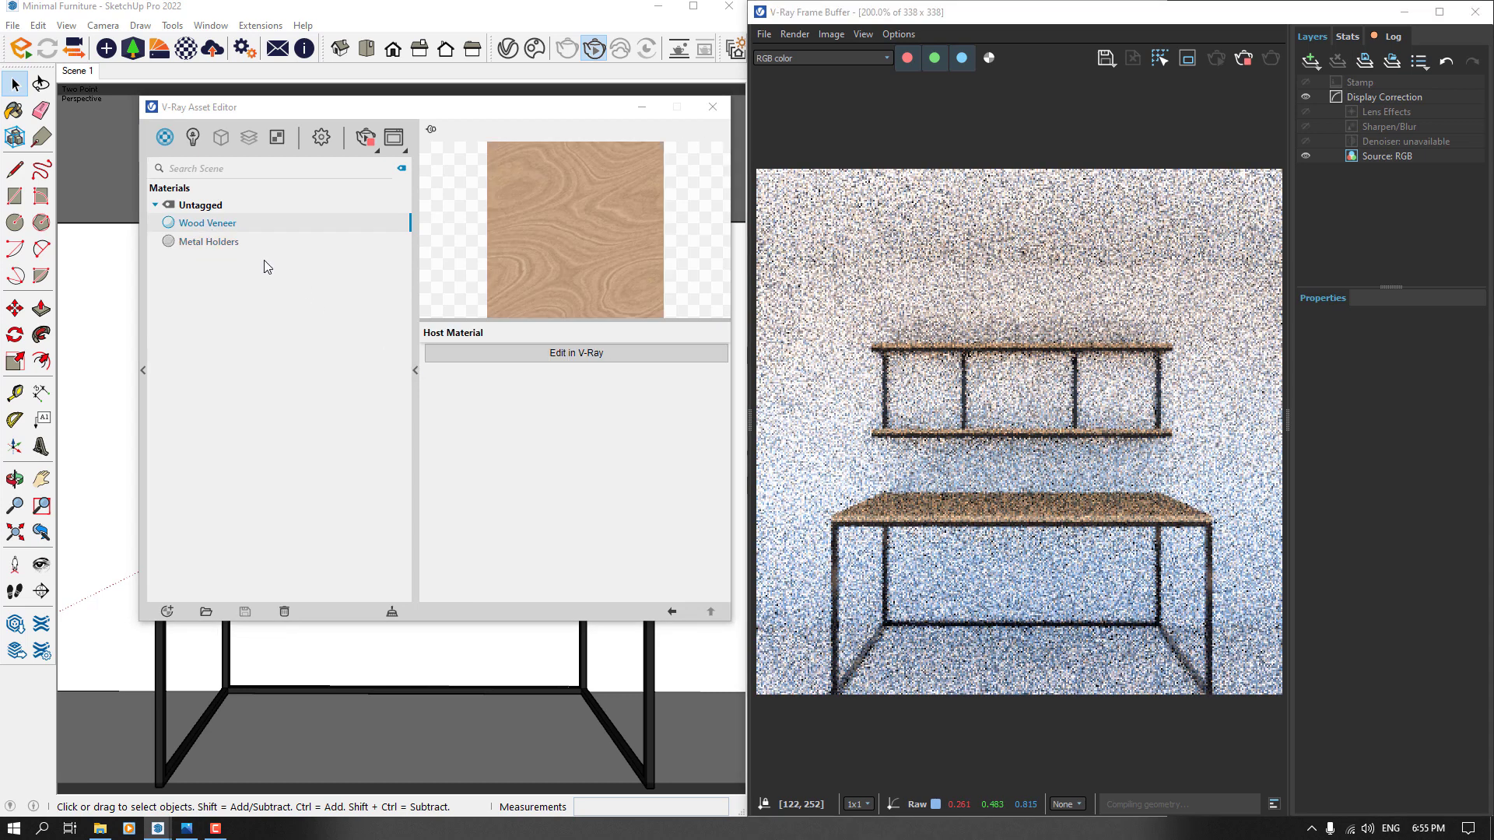
click(613, 355)
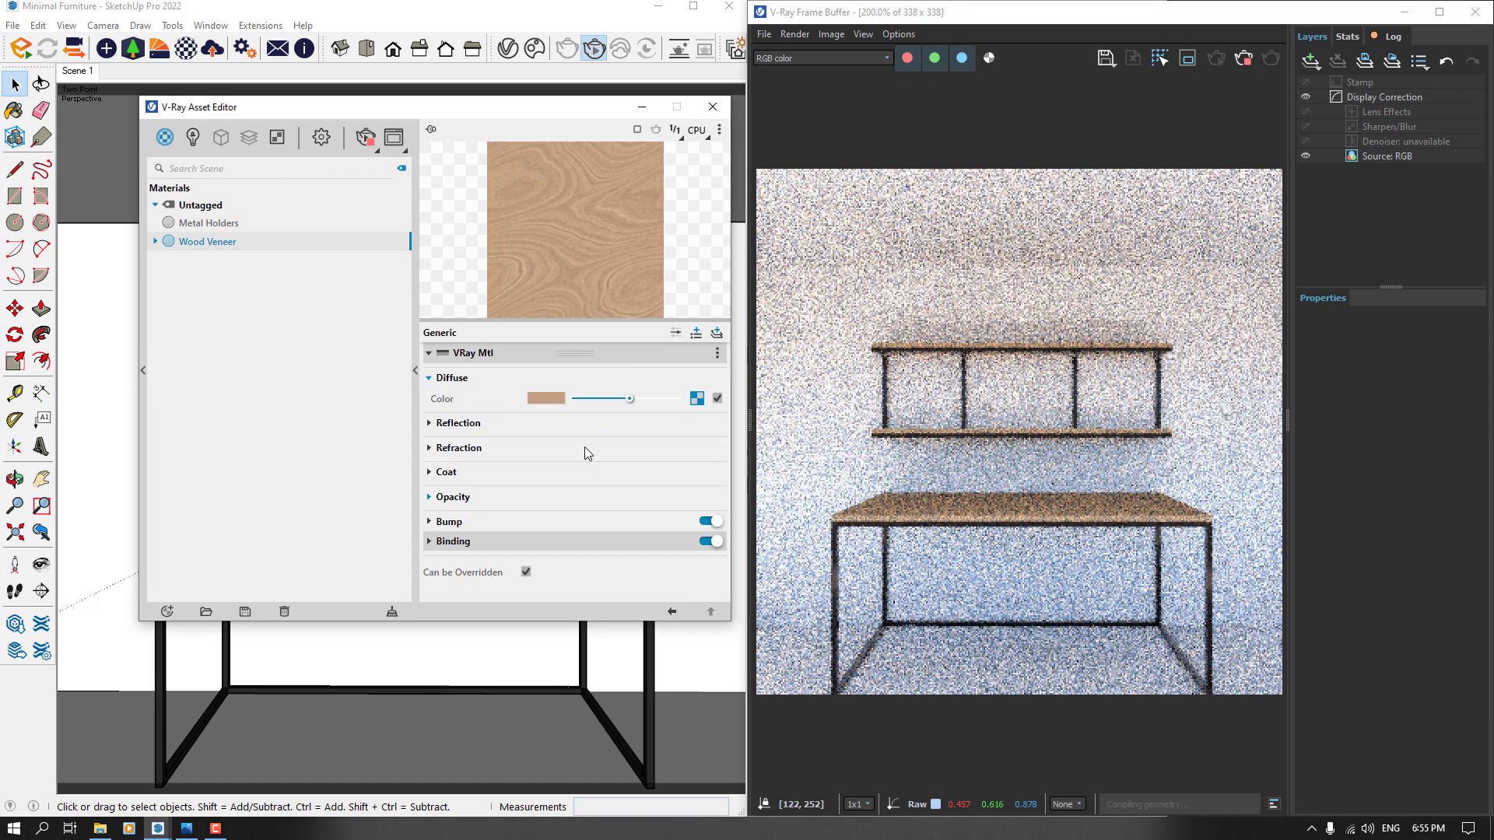
click(459, 423)
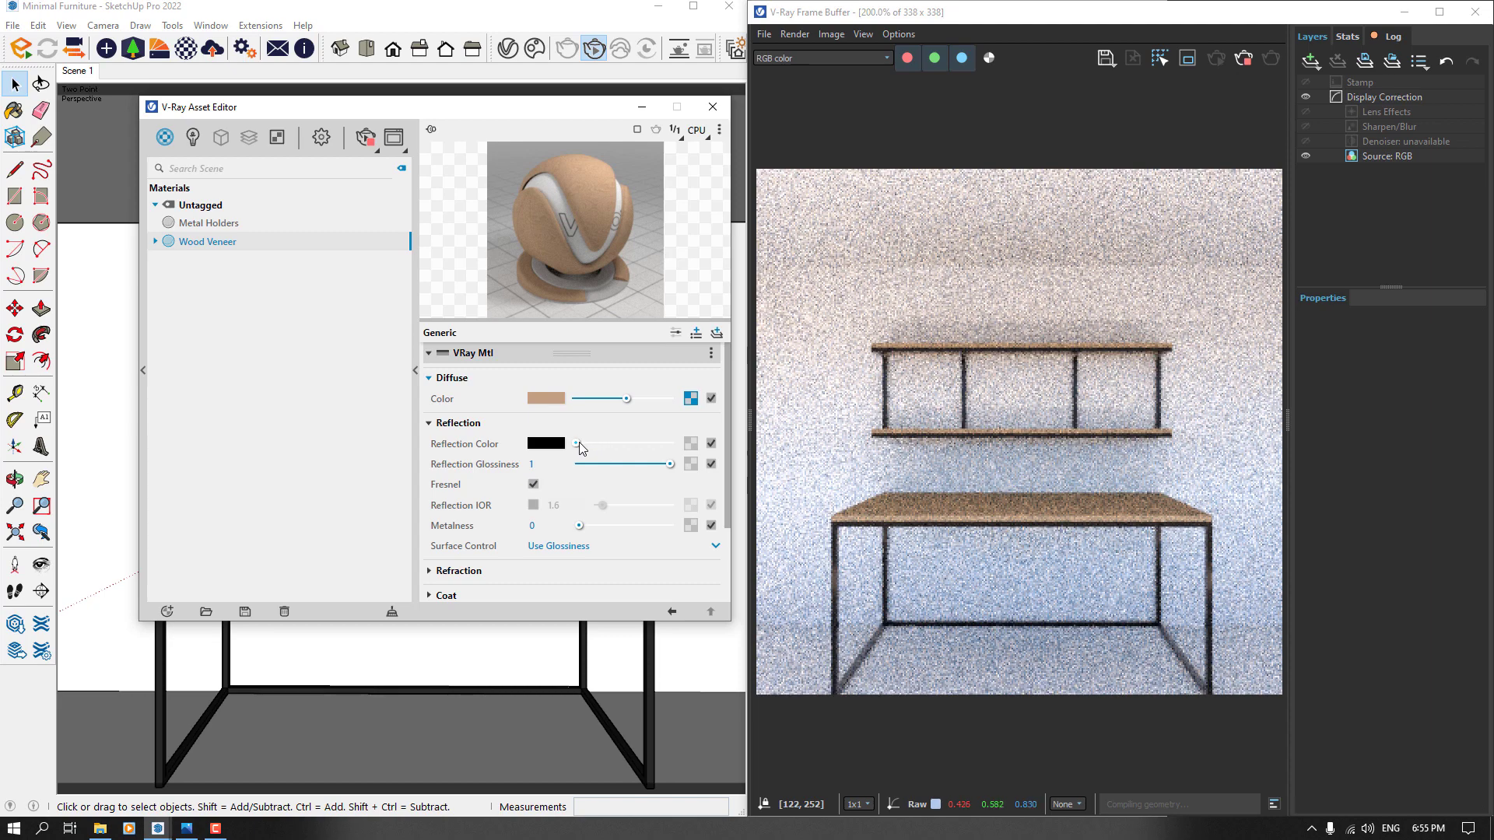
drag(579, 442, 674, 443)
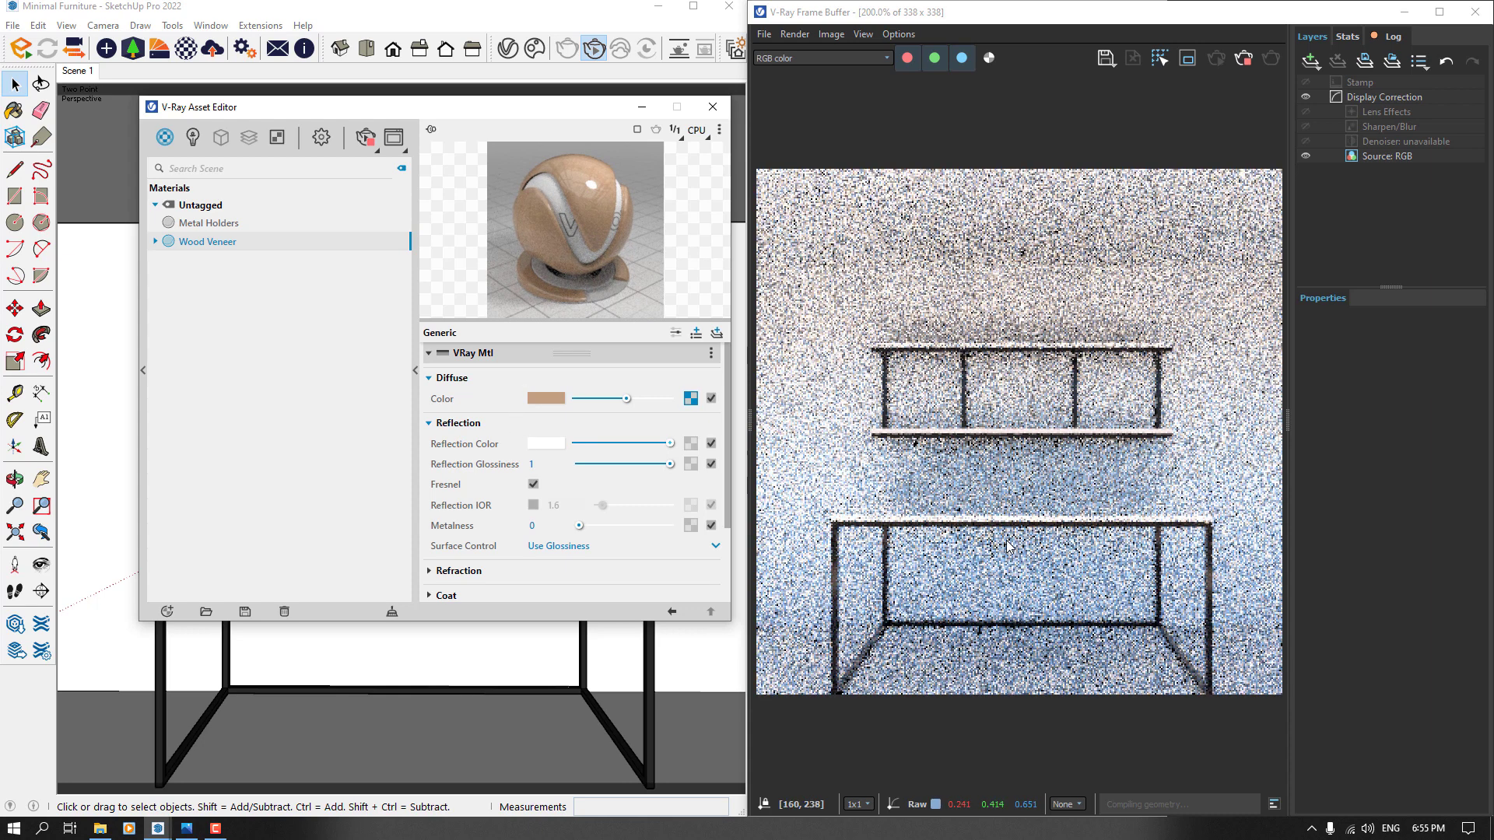
- Set the Wood Veneer reflection color to a dark gray of RGB 100, 100, 100
click(546, 444)
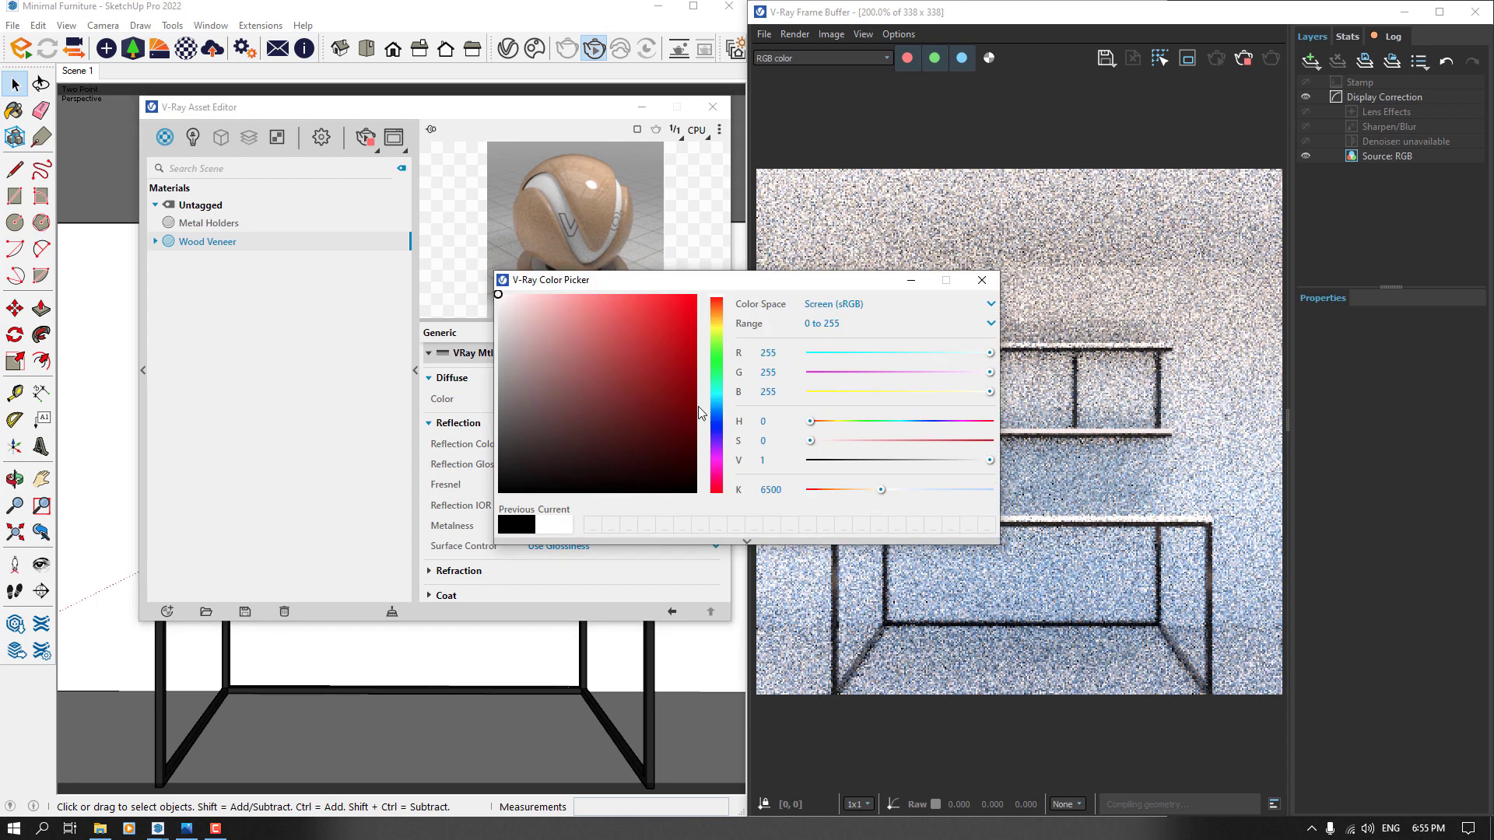
click(767, 352)
text(100)
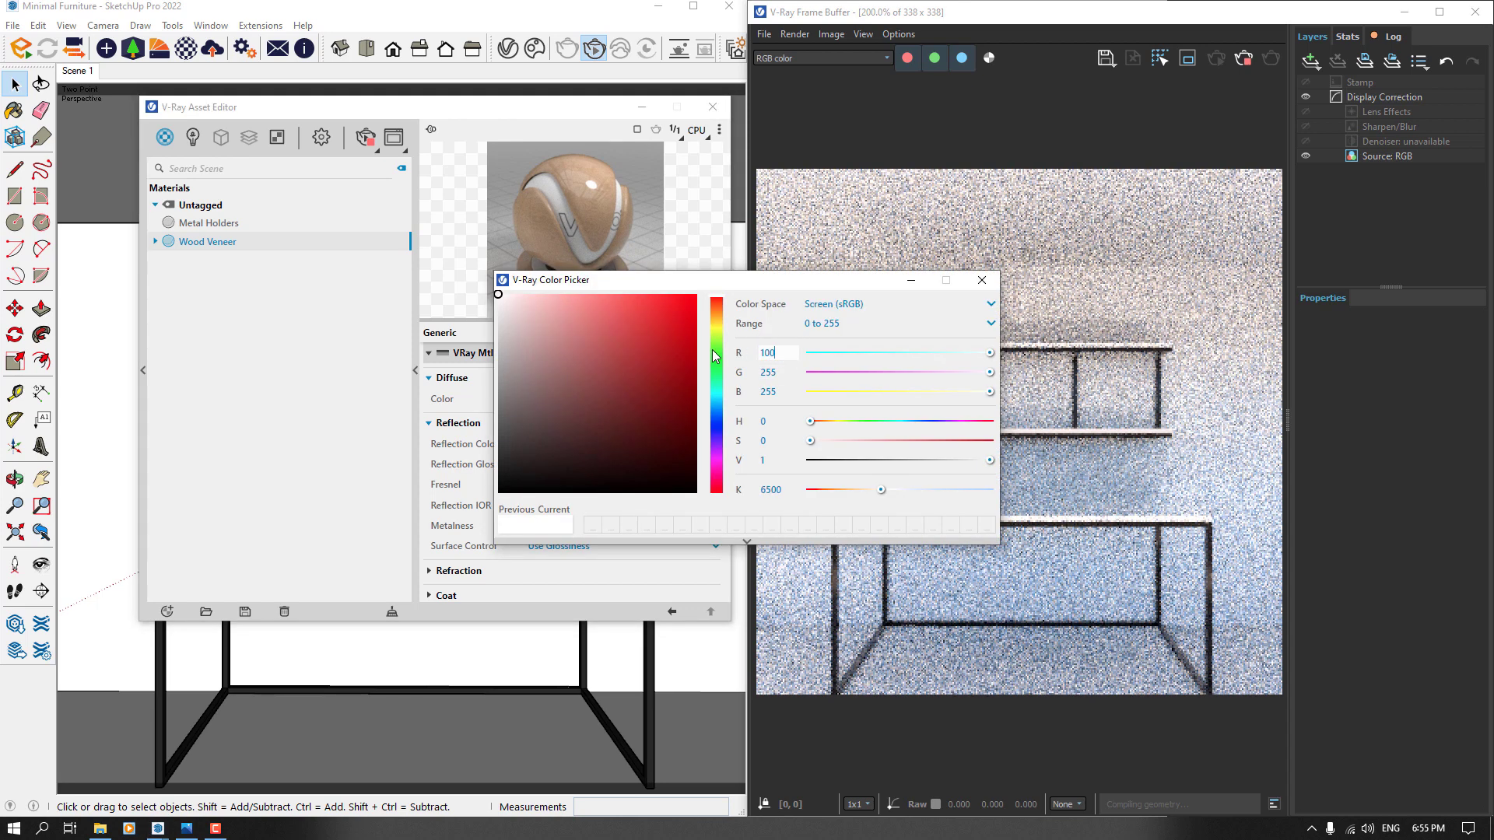
key(Tab)
text(100)
key(Tab)
text(1)
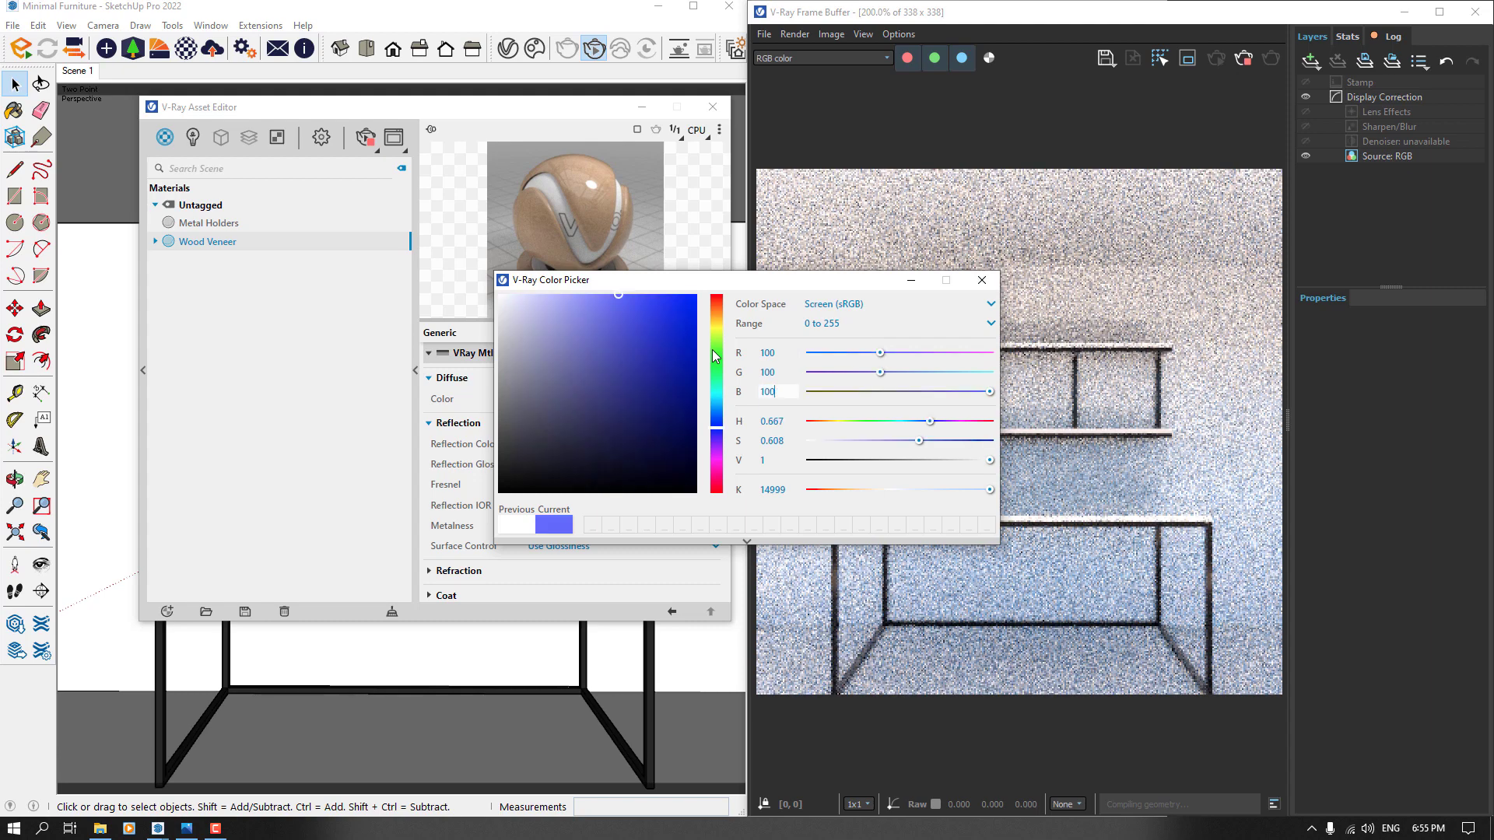
text(00)
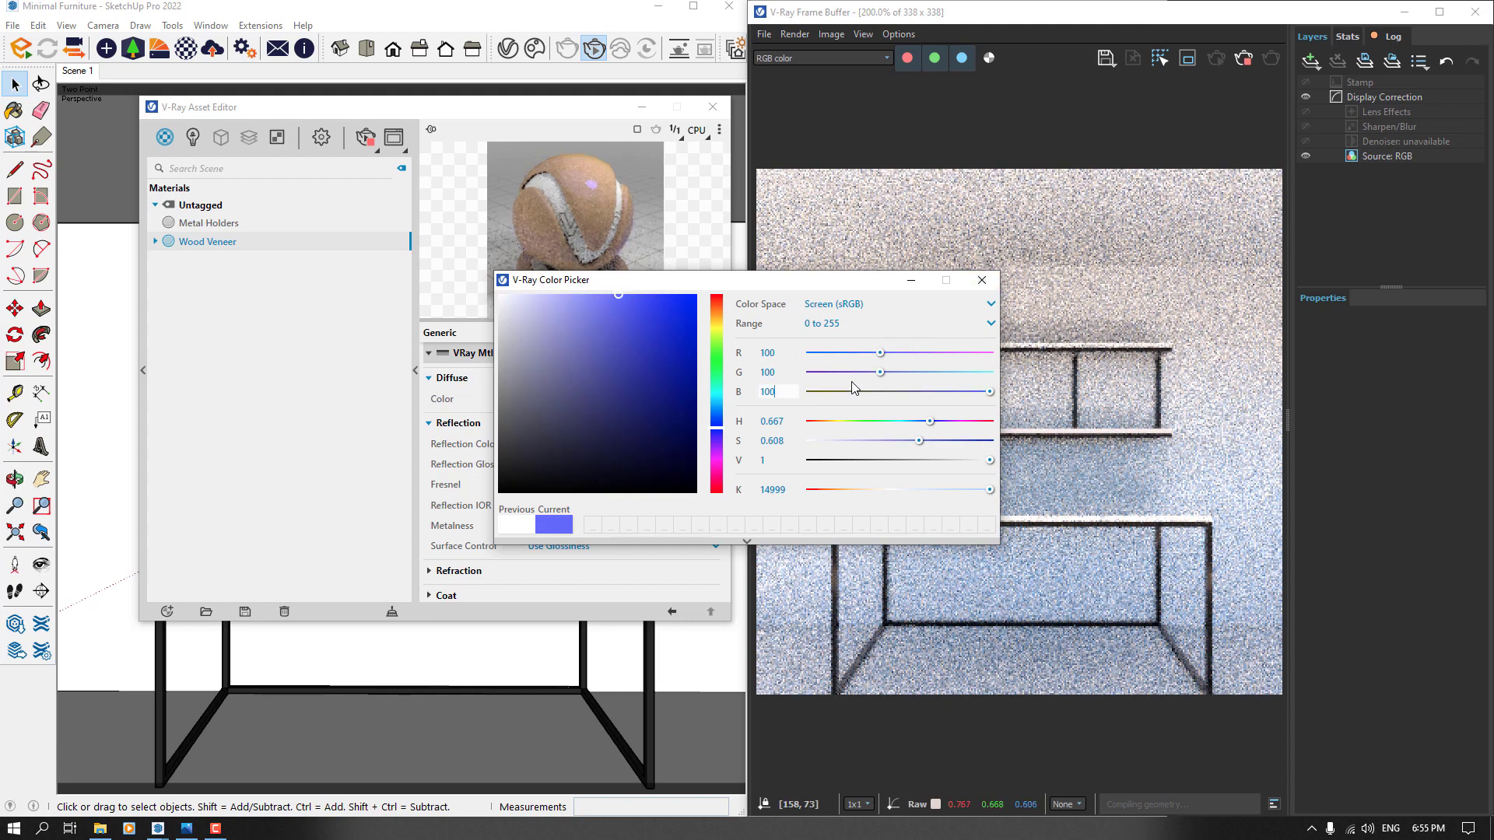
key(Return)
click(981, 281)
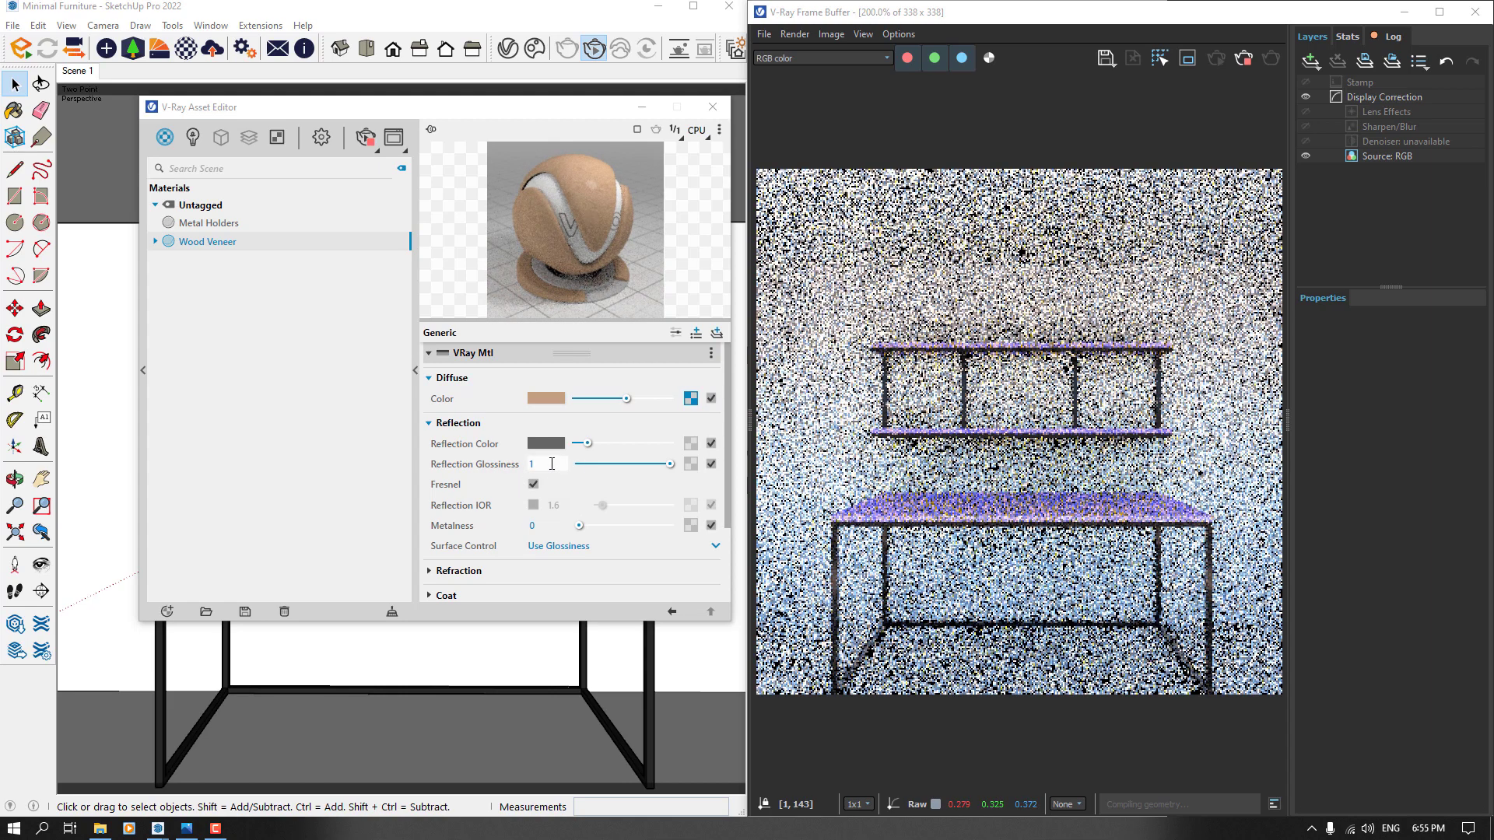
- Set the Wood Veneer reflection glossiness to 0.4
drag(537, 464, 471, 463)
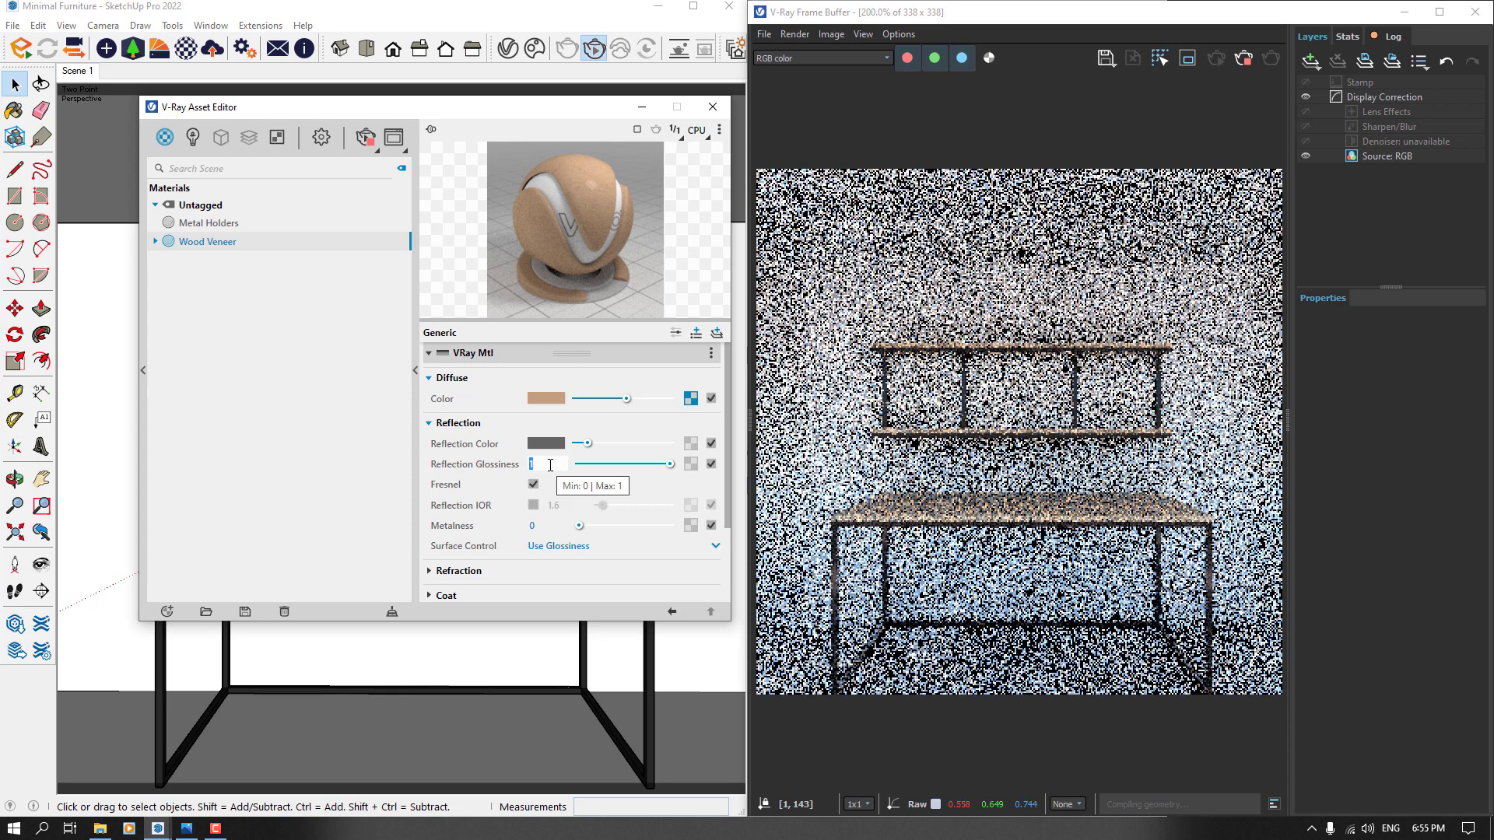
text(0.4)
key(Return)
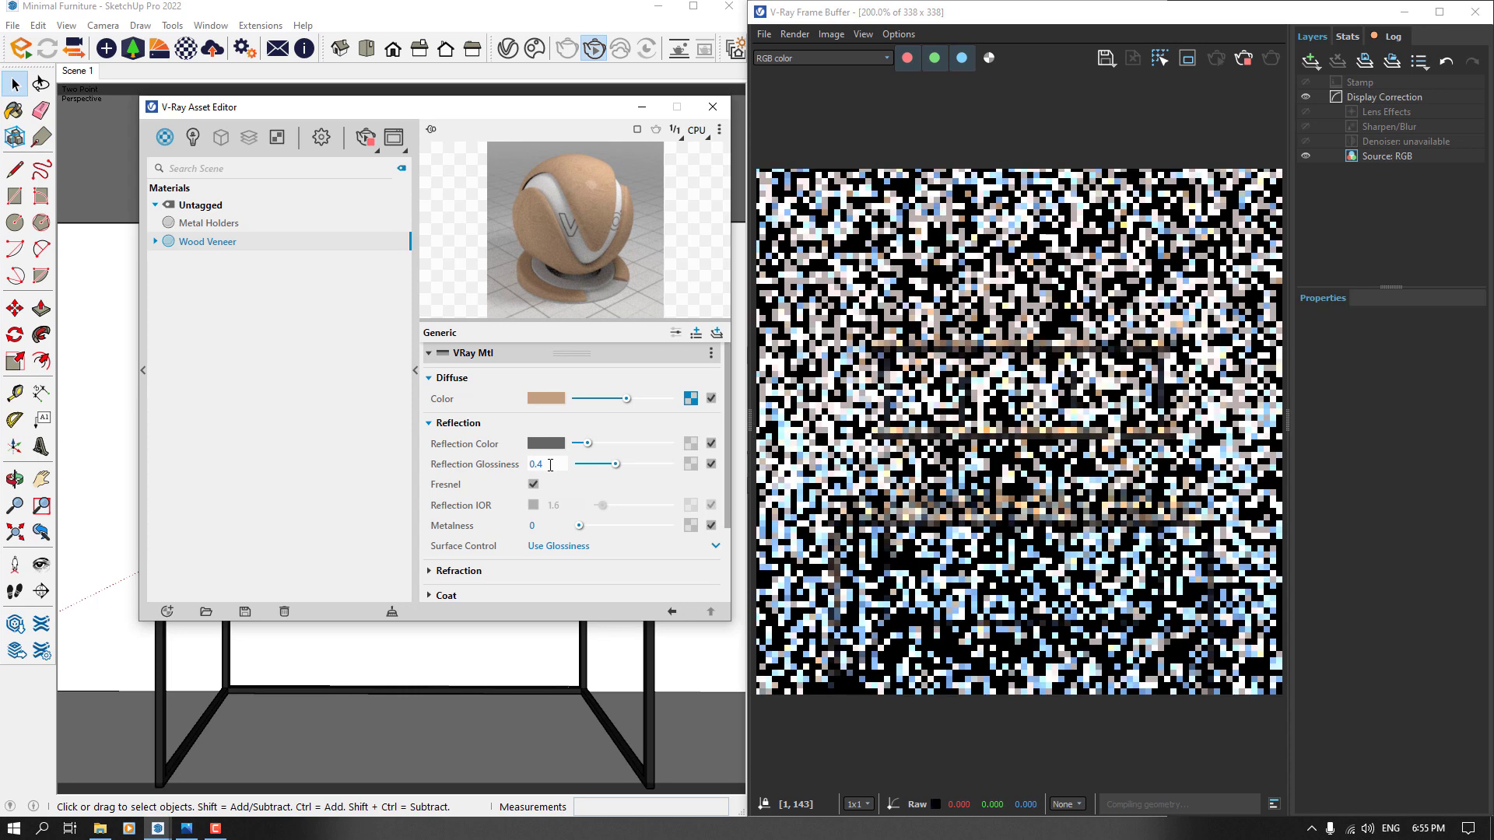
- Hide the material parameters and list the scene's lights
click(928, 434)
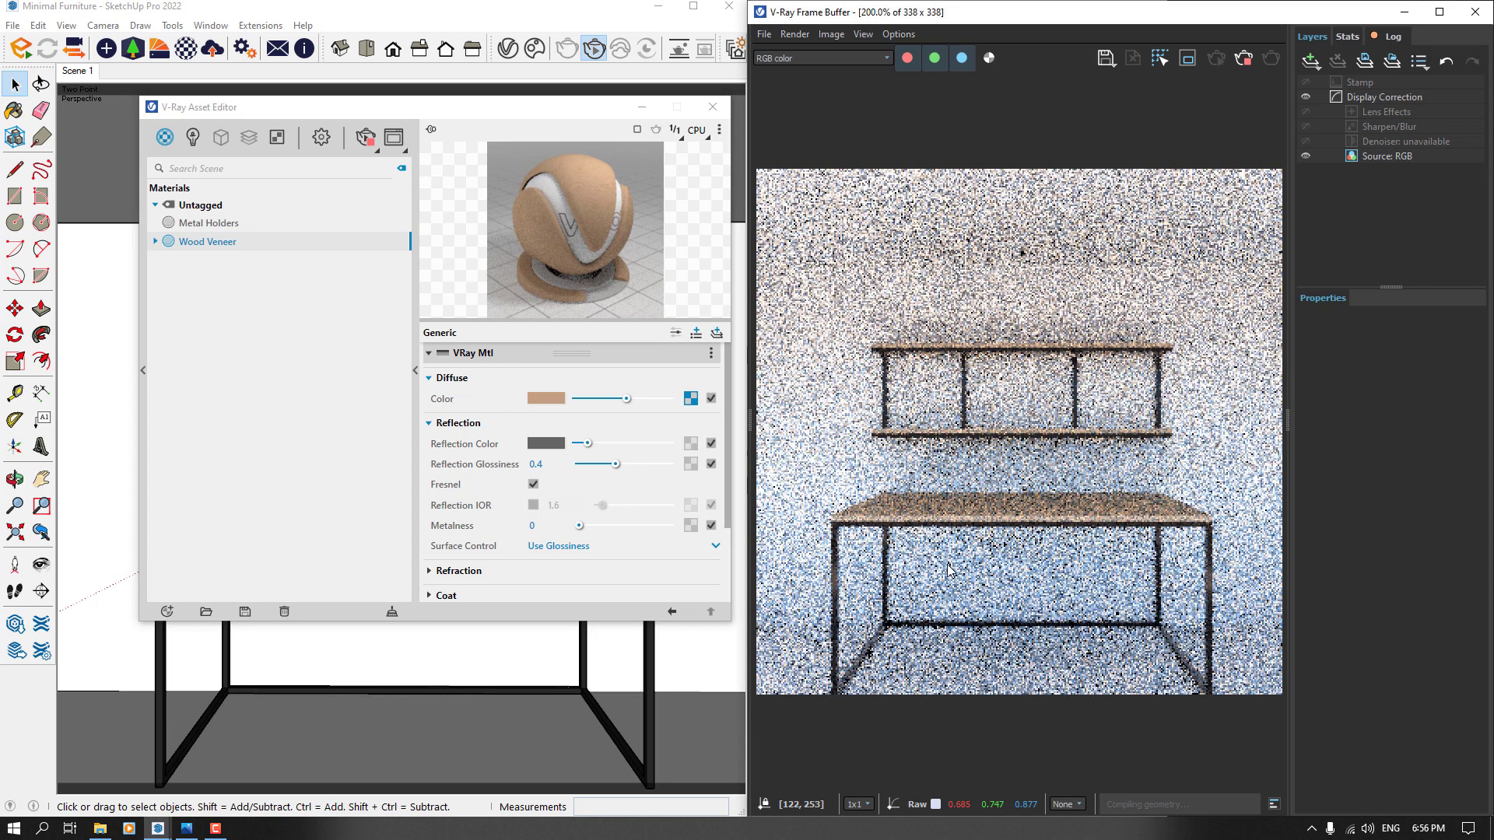
click(415, 352)
click(193, 138)
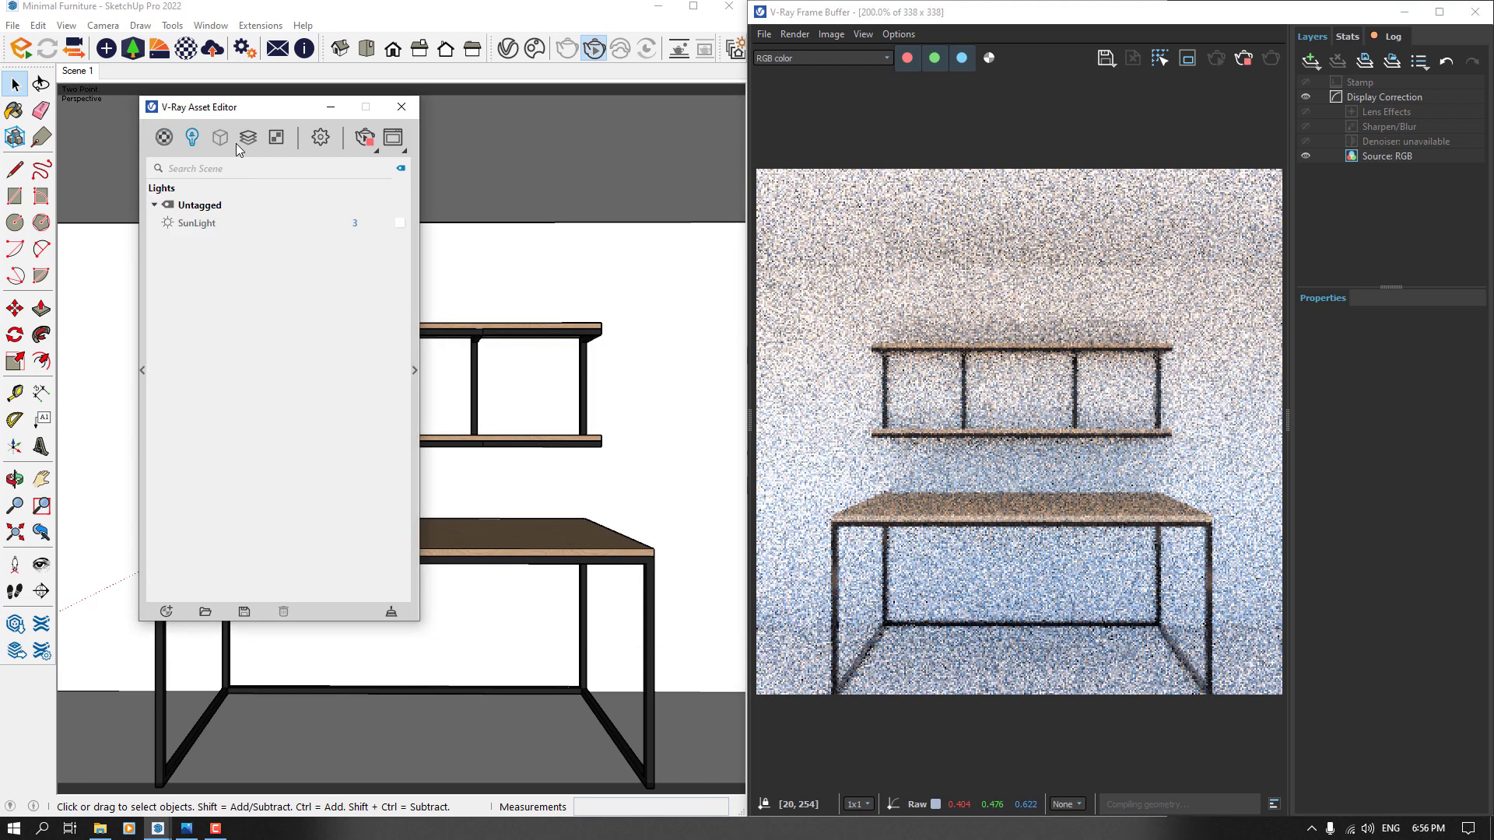
- Switch to the reference photo Minimalist-Office-Desk-2.jpg, examine the desk's frame and the shadows around it up close, and return to the render
click(186, 831)
scroll(943, 610, up, 10)
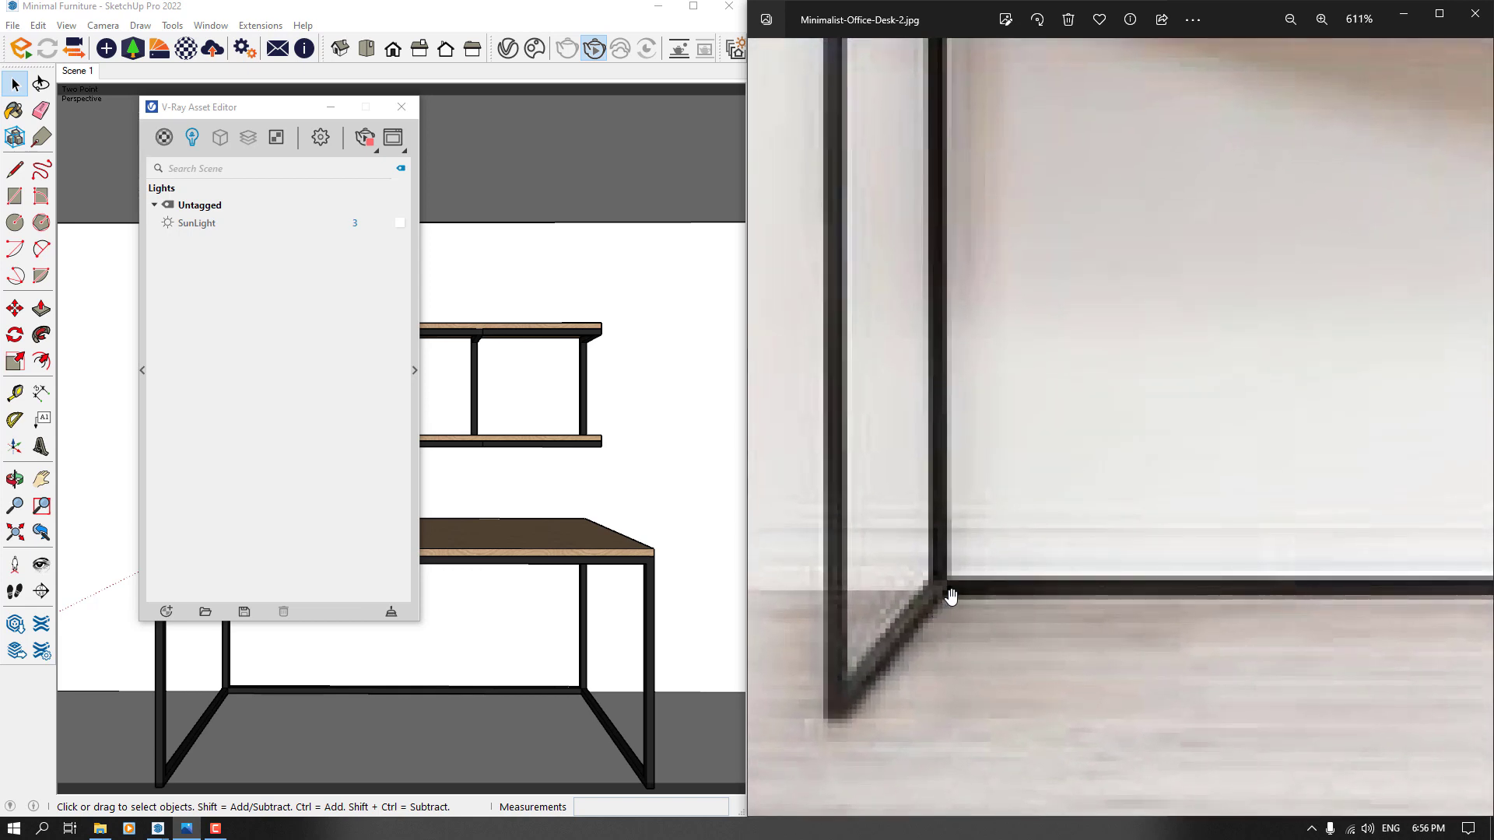
scroll(959, 627, down, 2)
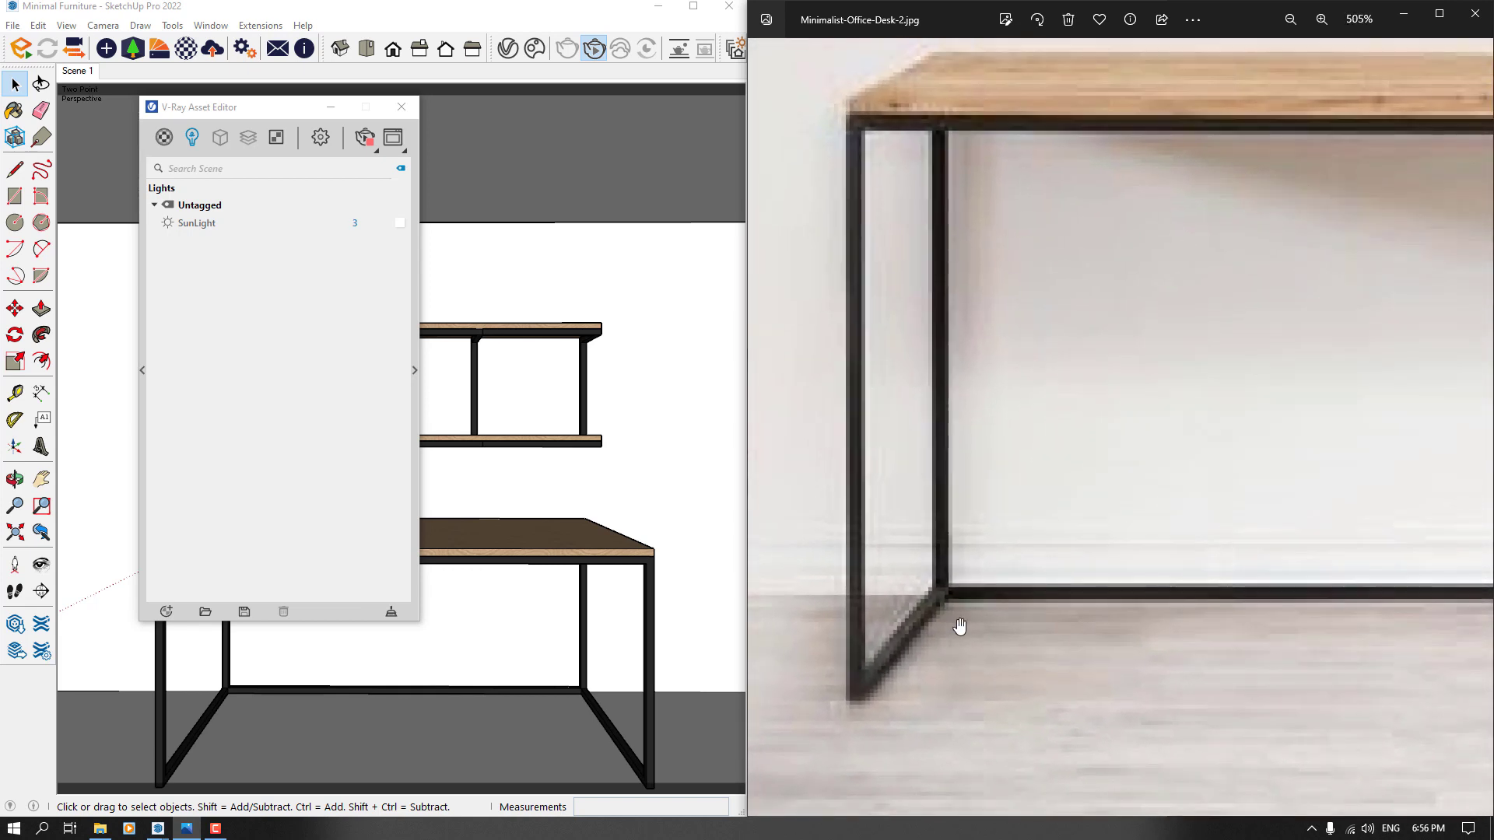
scroll(959, 627, down, 3)
scroll(985, 624, up, 3)
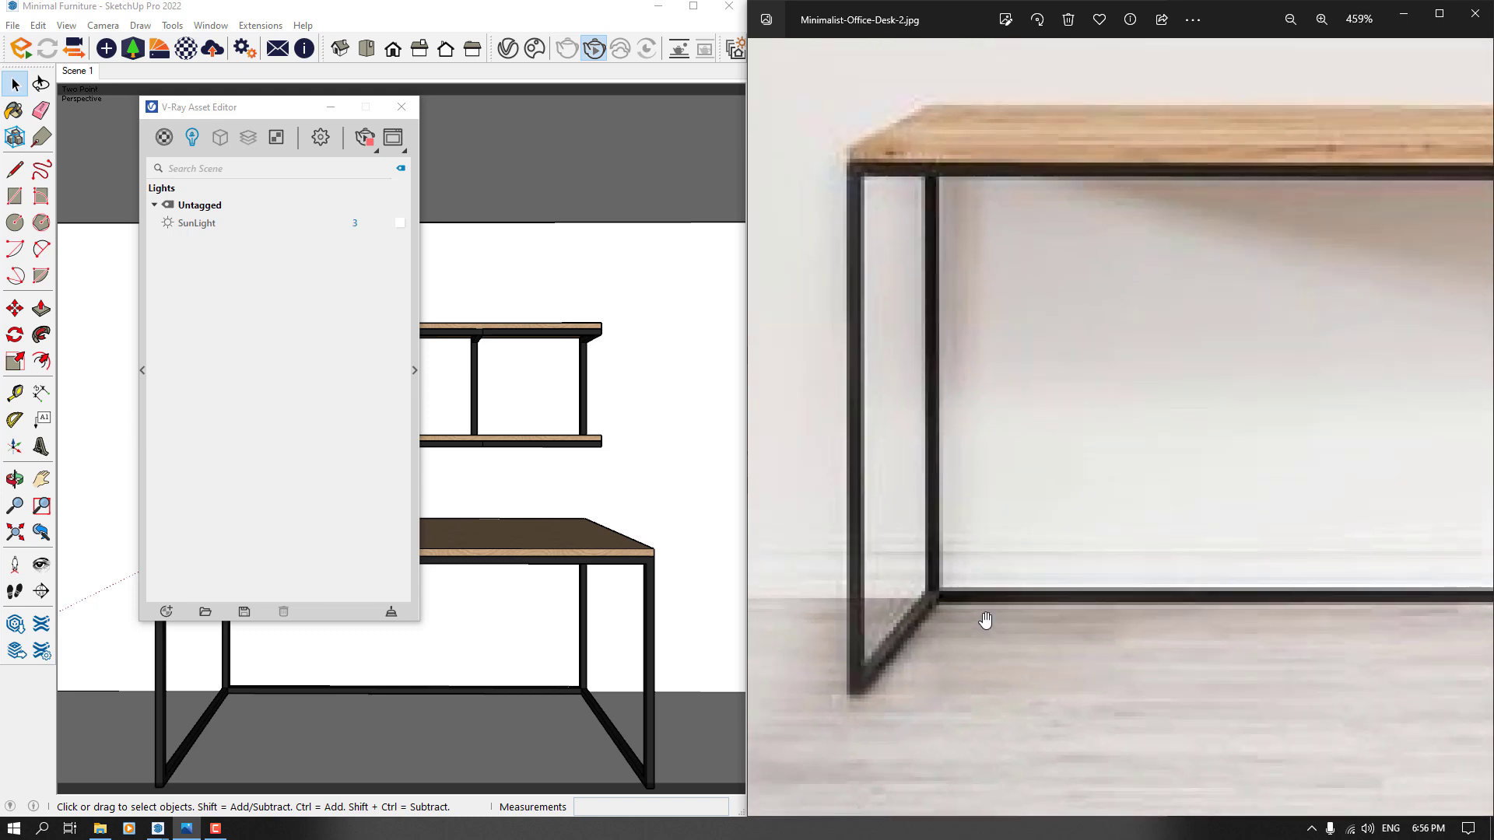
scroll(968, 272, up, 2)
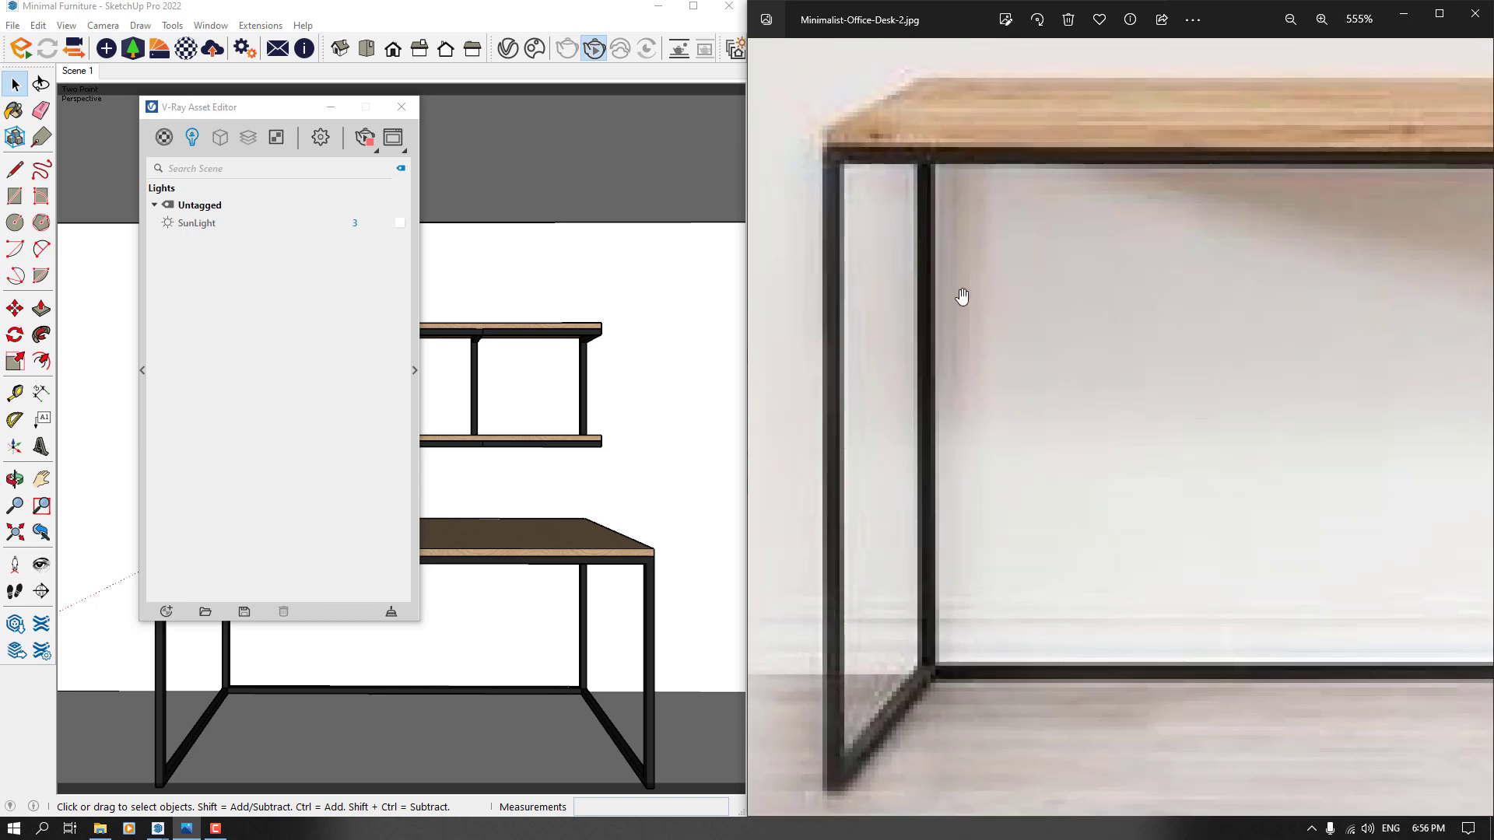
scroll(984, 428, down, 5)
scroll(984, 427, down, 4)
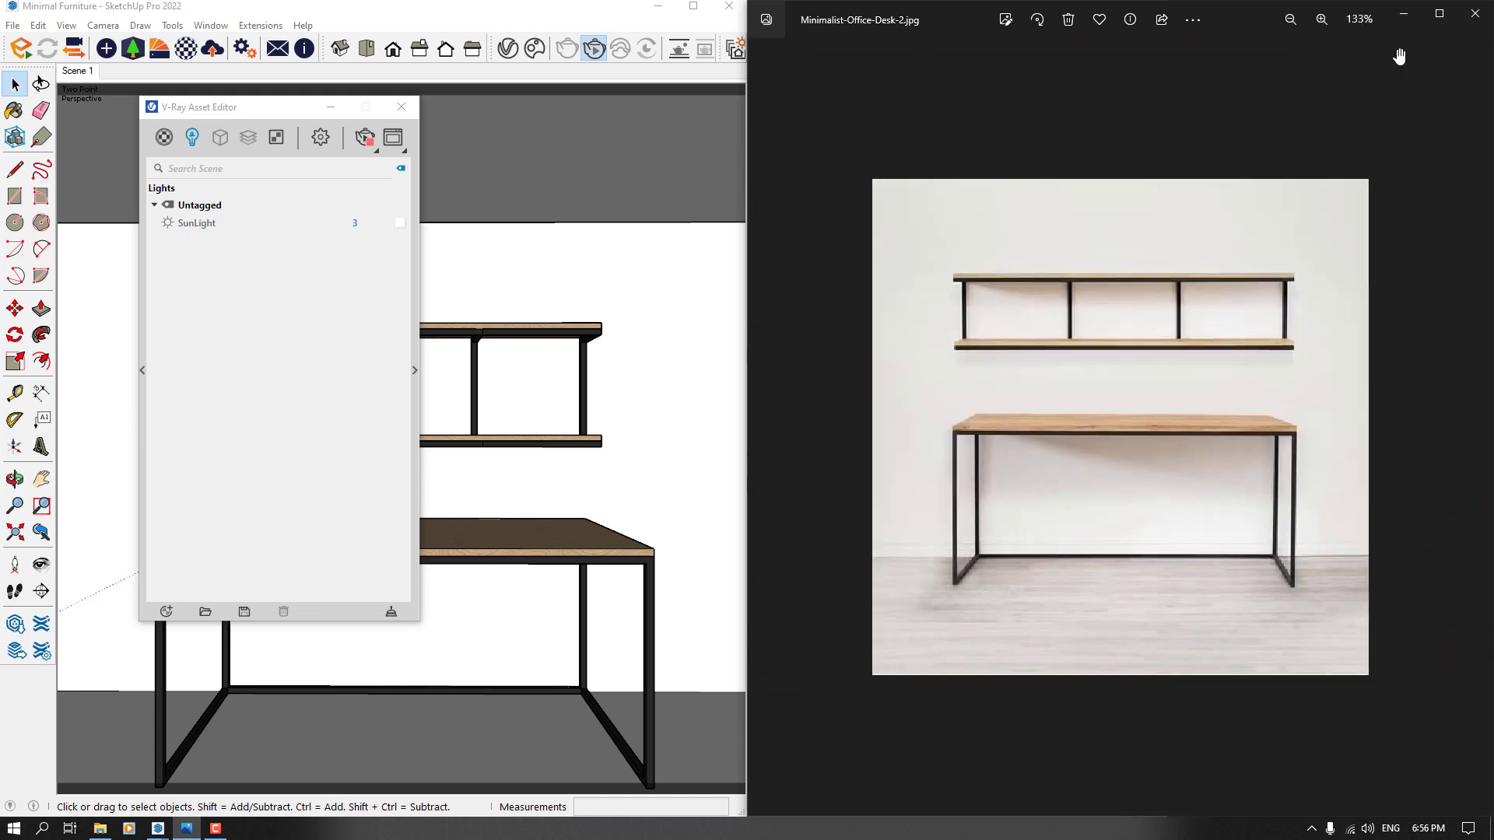
click(1404, 14)
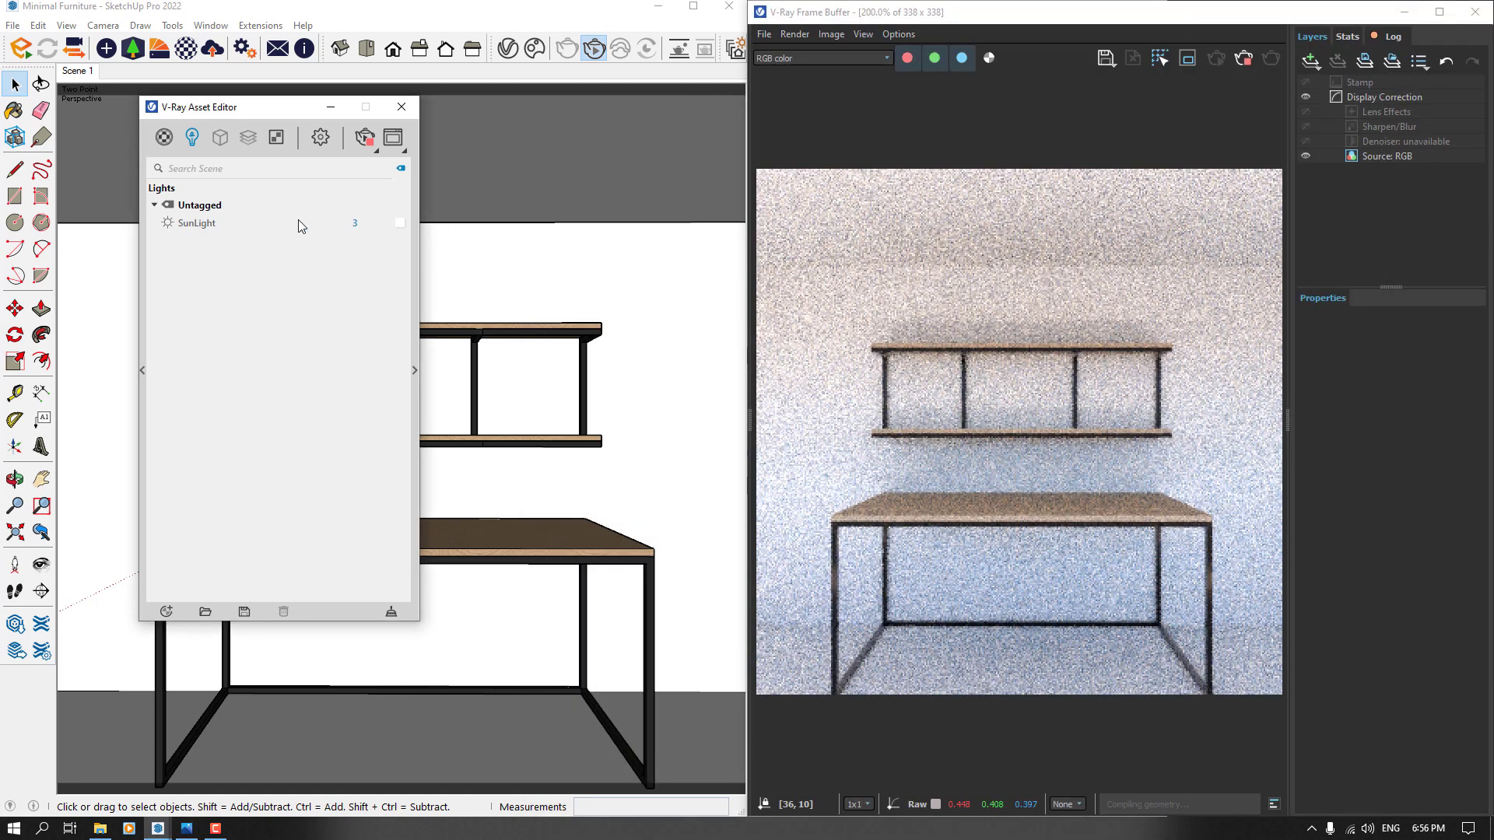
- Add an Ambient Occlusion render element to the scene and show its parameters
click(256, 139)
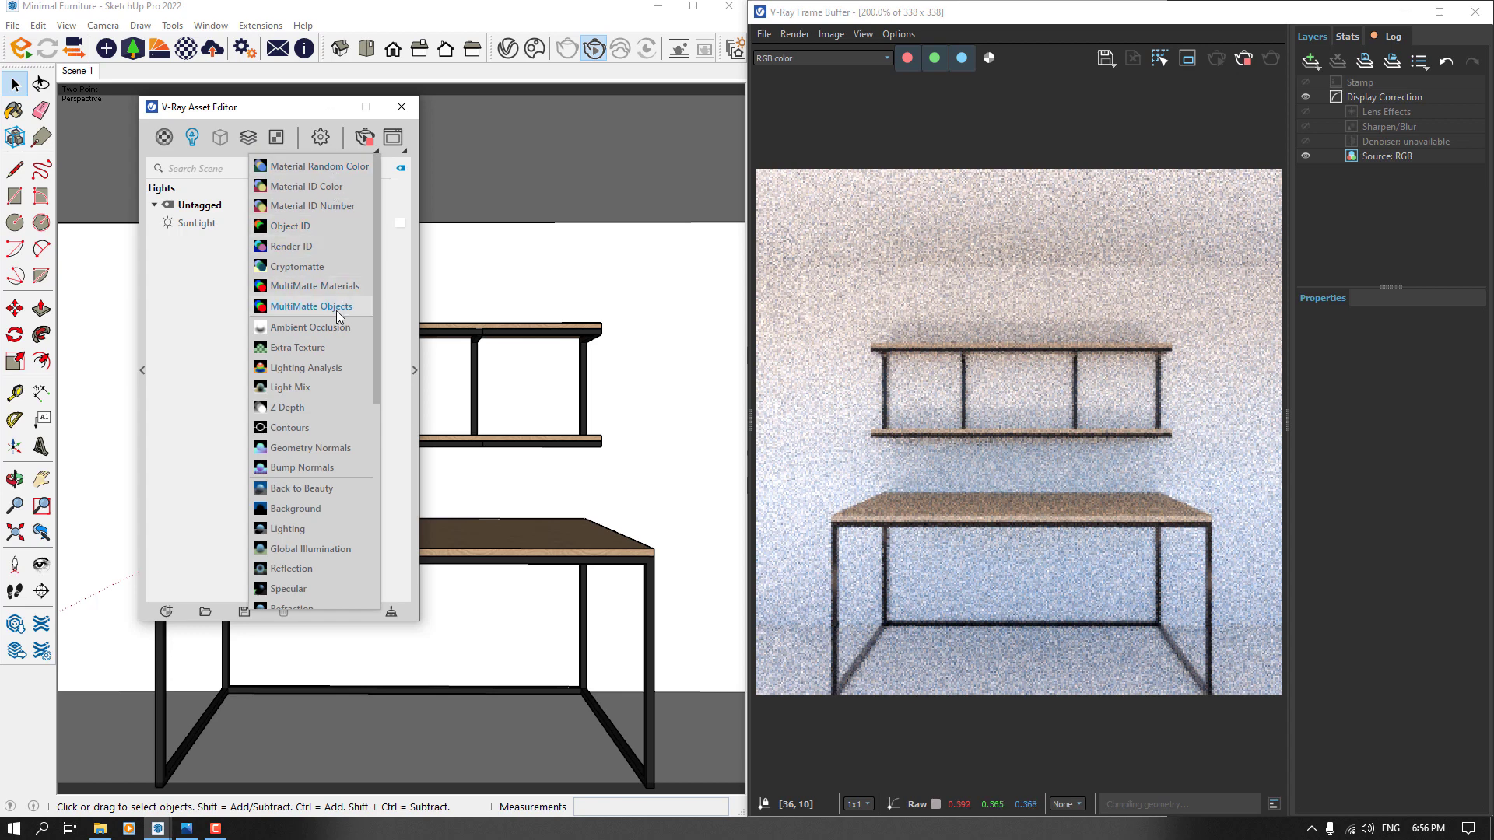
click(311, 328)
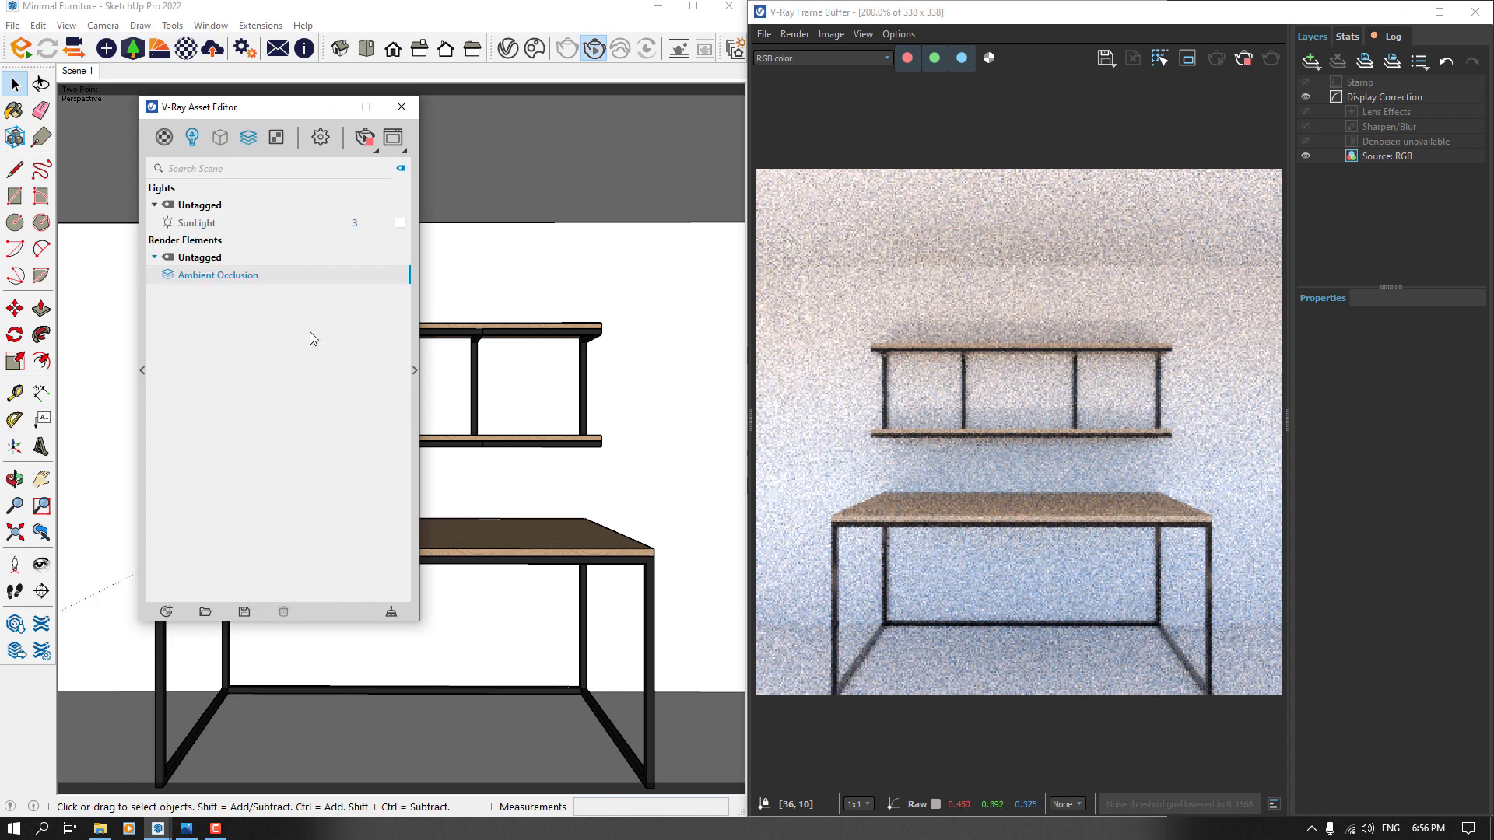
click(414, 367)
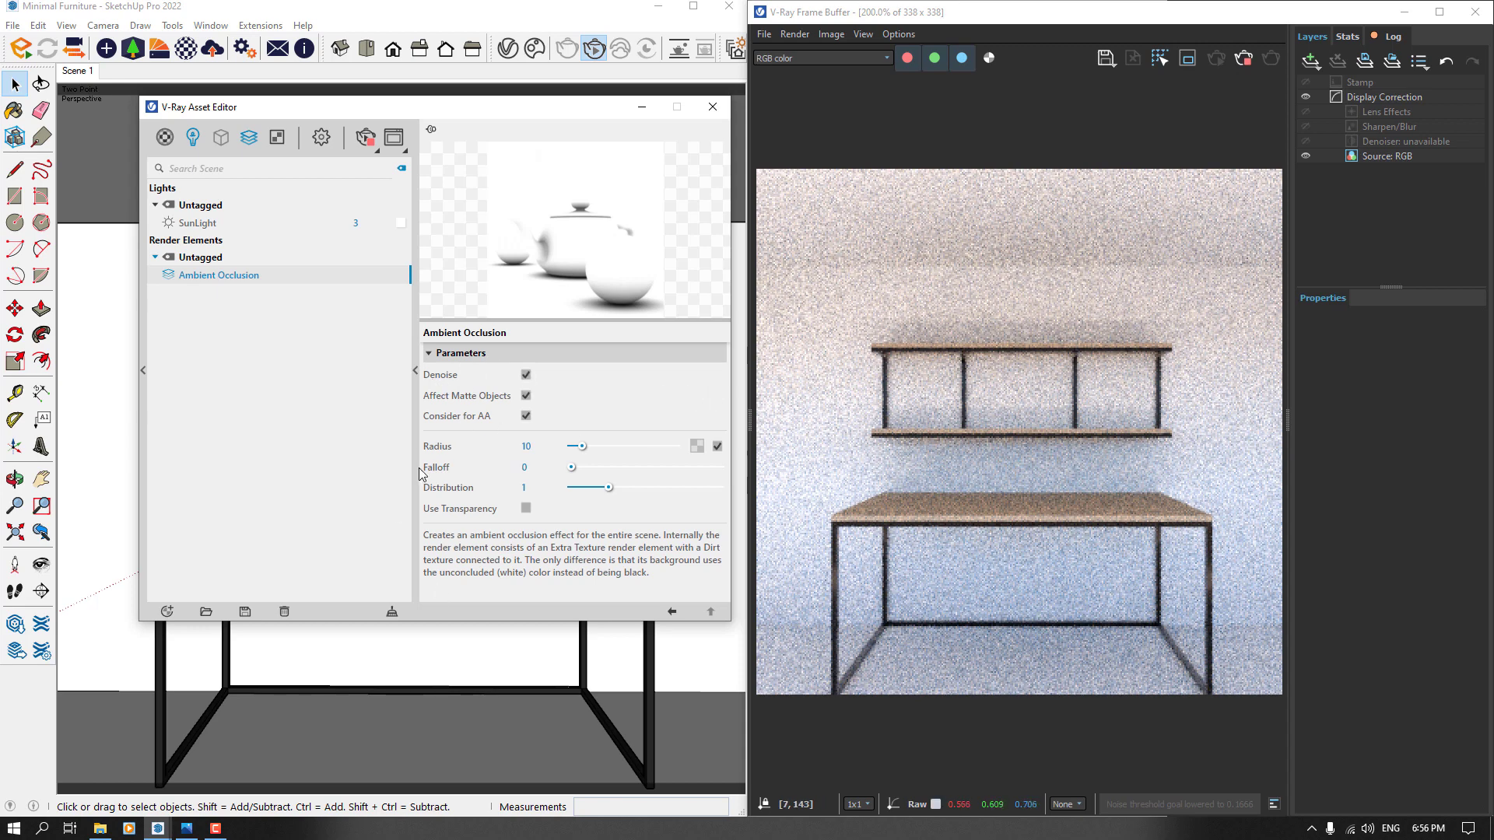
- Set the Ambient Occlusion radius to 16, falloff to 0.56 and distribution to 1.6, and collapse its parameters
click(516, 447)
text(16)
key(Return)
click(529, 468)
text(1)
key(Return)
text(0.56)
key(Return)
click(522, 493)
text(.6)
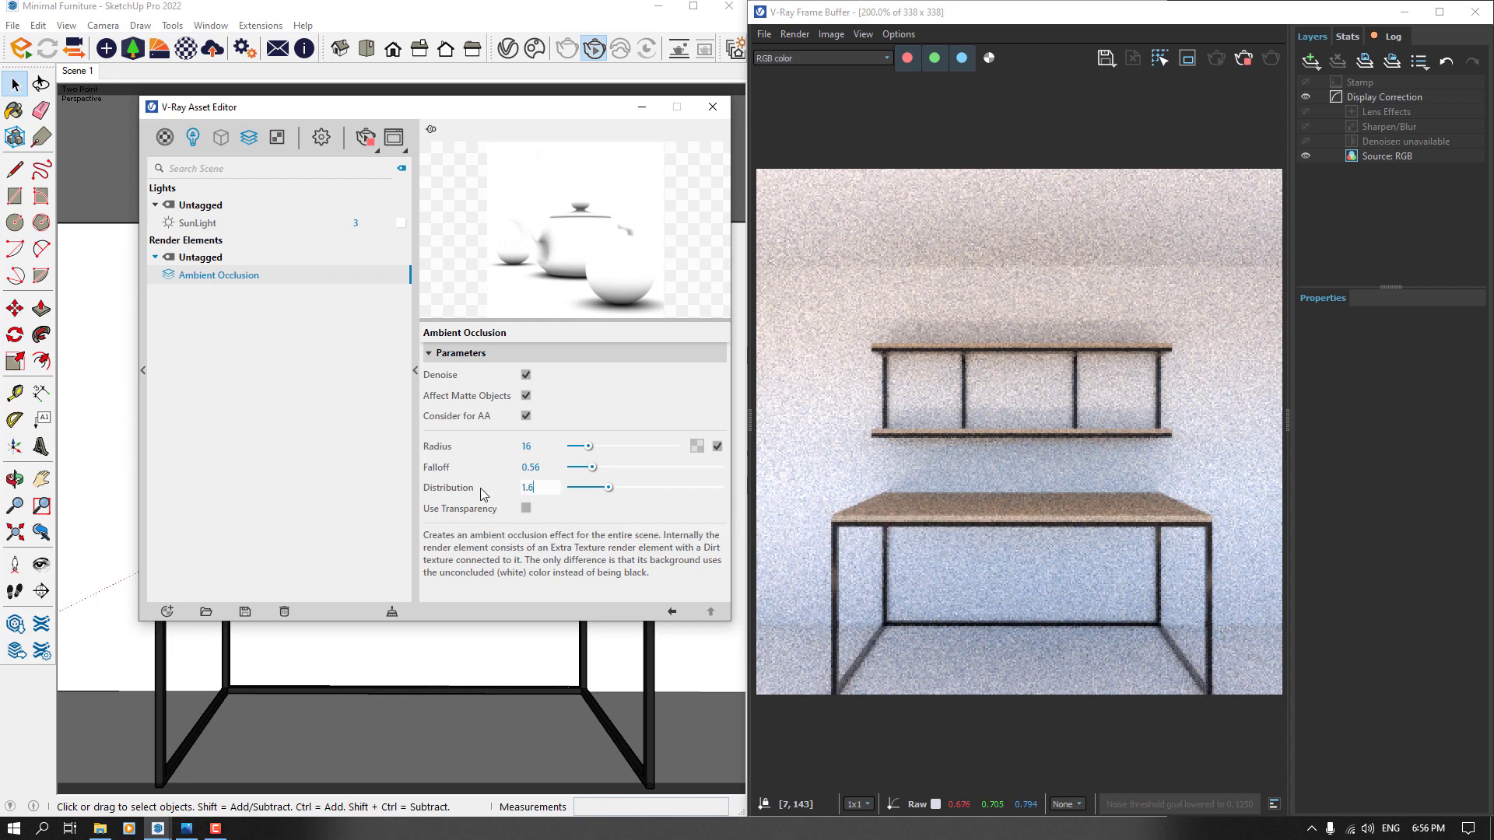
key(Return)
click(414, 377)
- Bring up the V-Ray render settings, then stop the interactive render and close the frame buffer
click(321, 138)
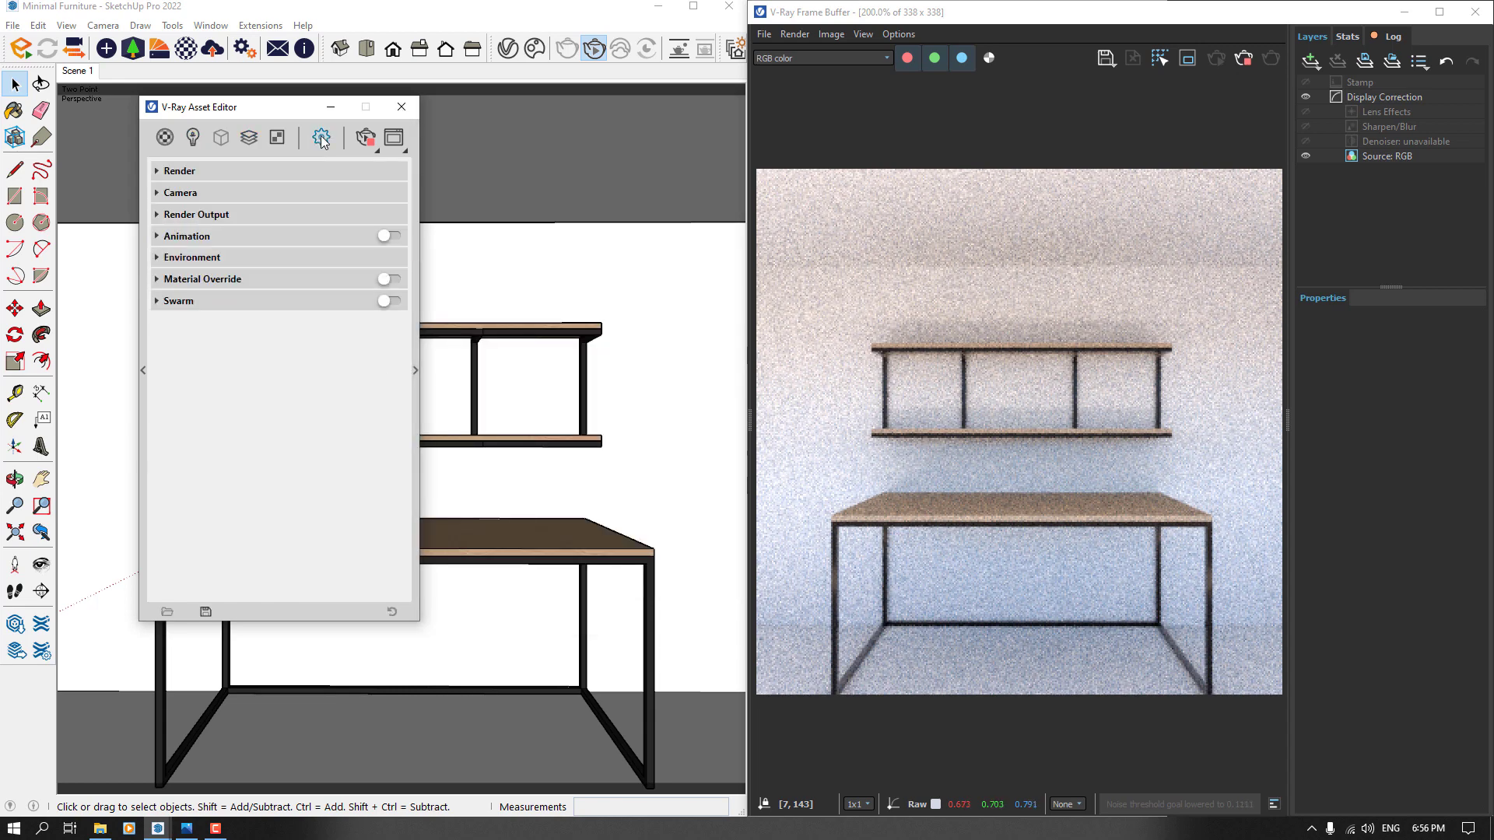
click(1244, 58)
click(1474, 12)
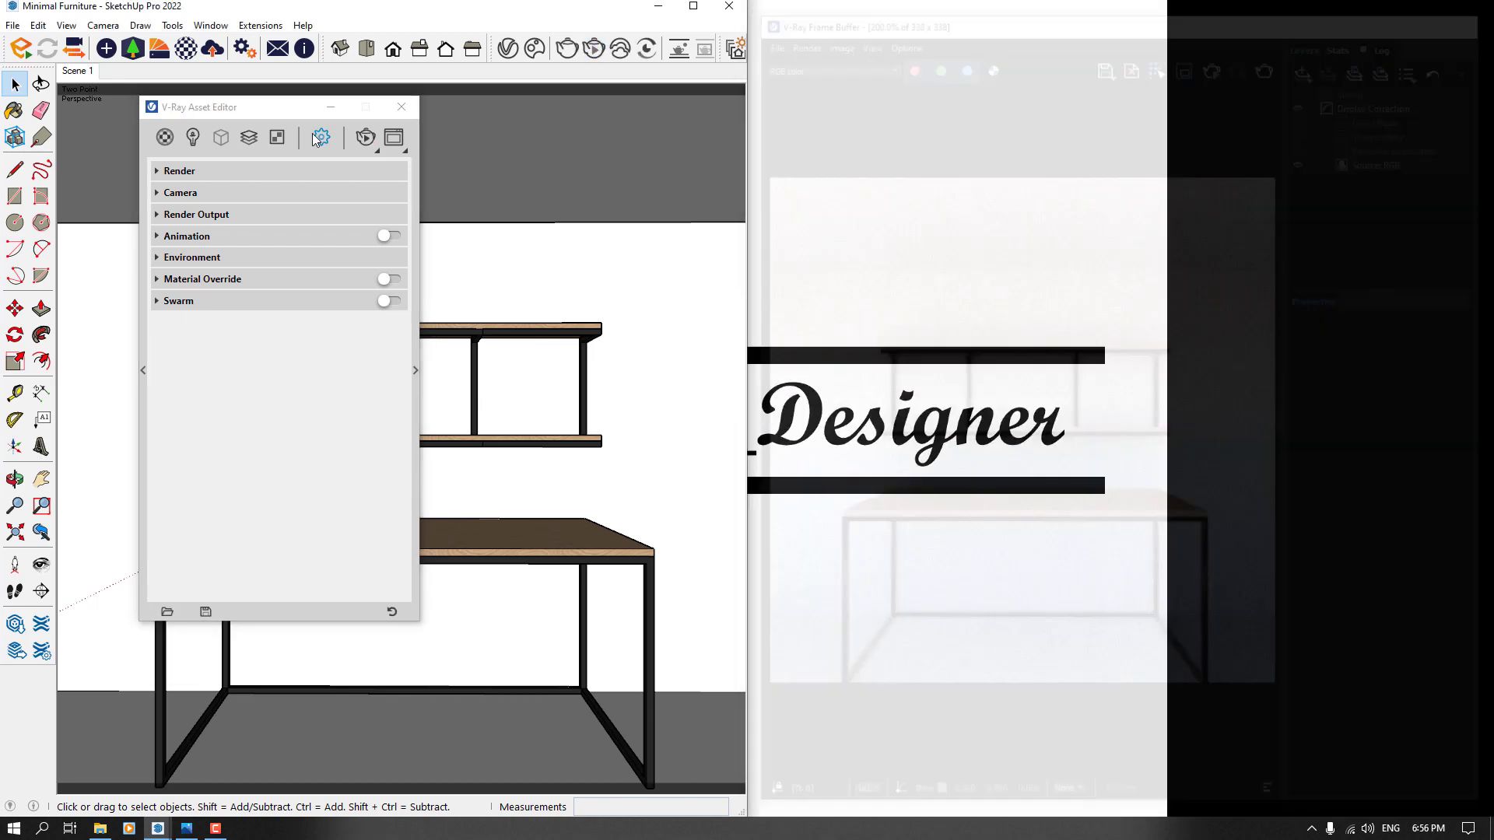
- Raise the render quality to High and enable the V-Ray denoiser
click(179, 171)
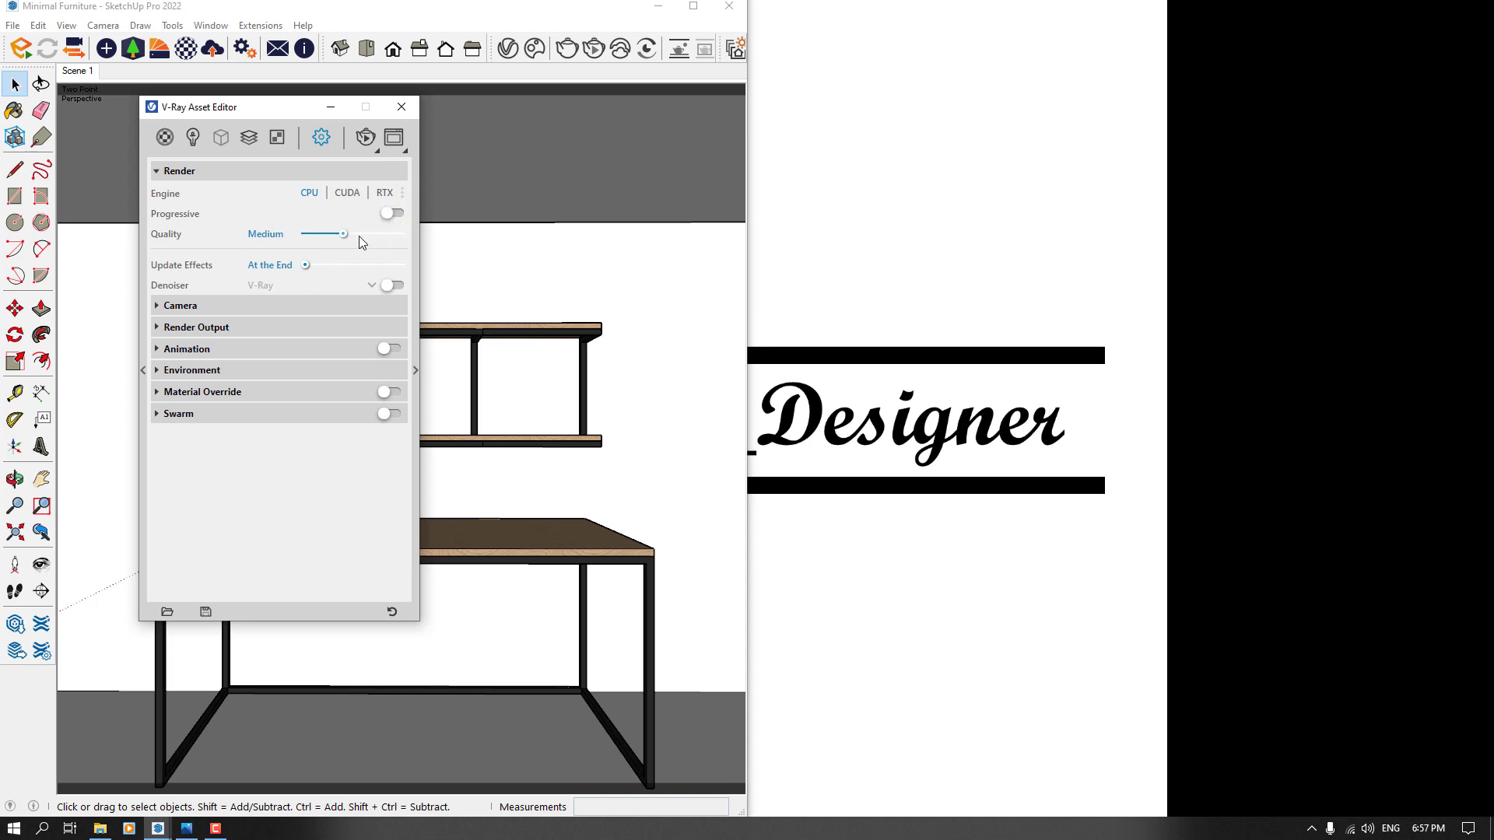
drag(344, 235, 386, 235)
click(392, 286)
- Set the camera exposure value to 14.22 and open the render output settings
click(256, 303)
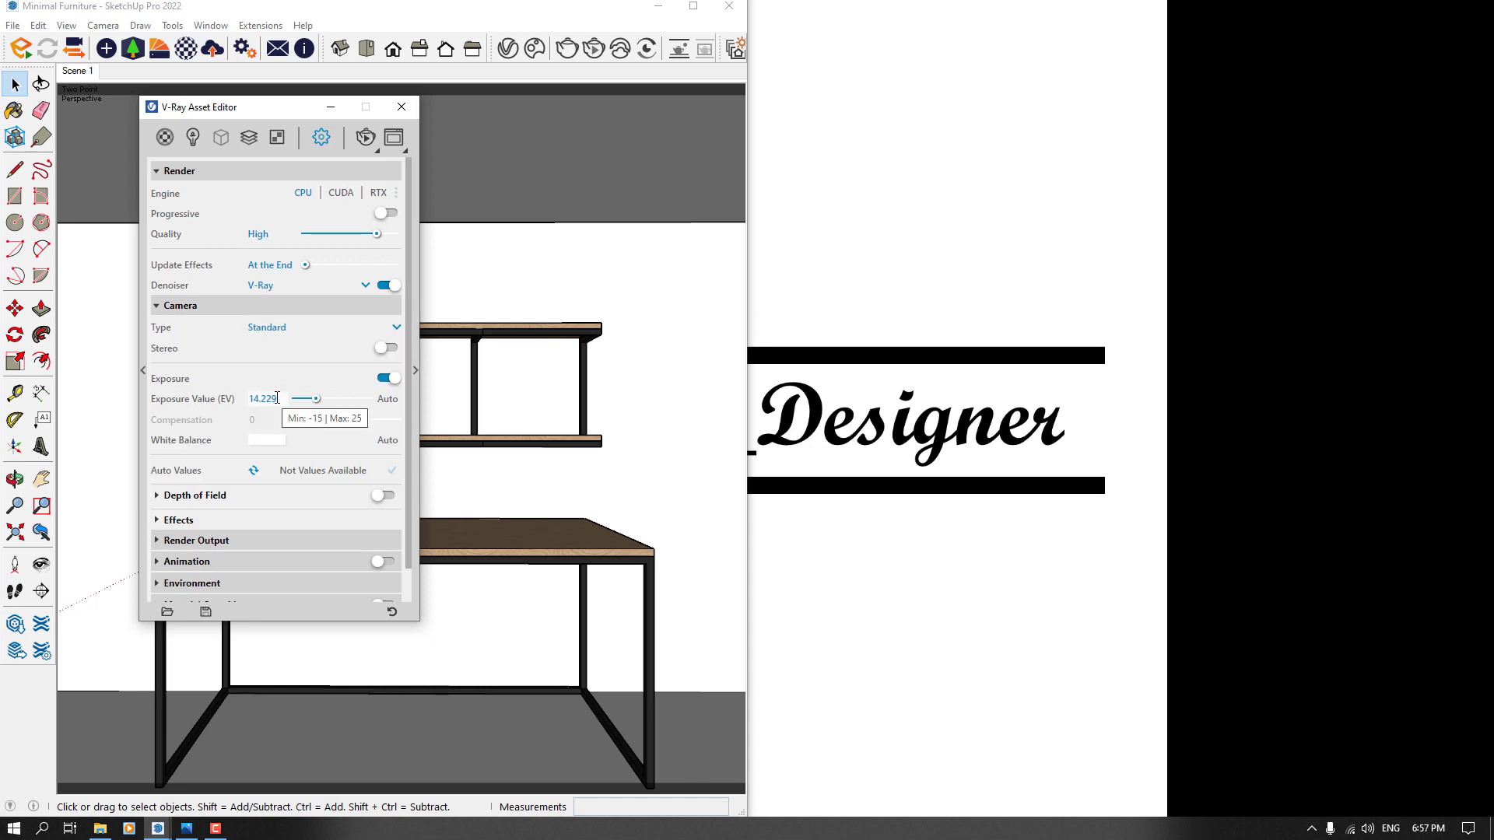
drag(278, 398, 175, 404)
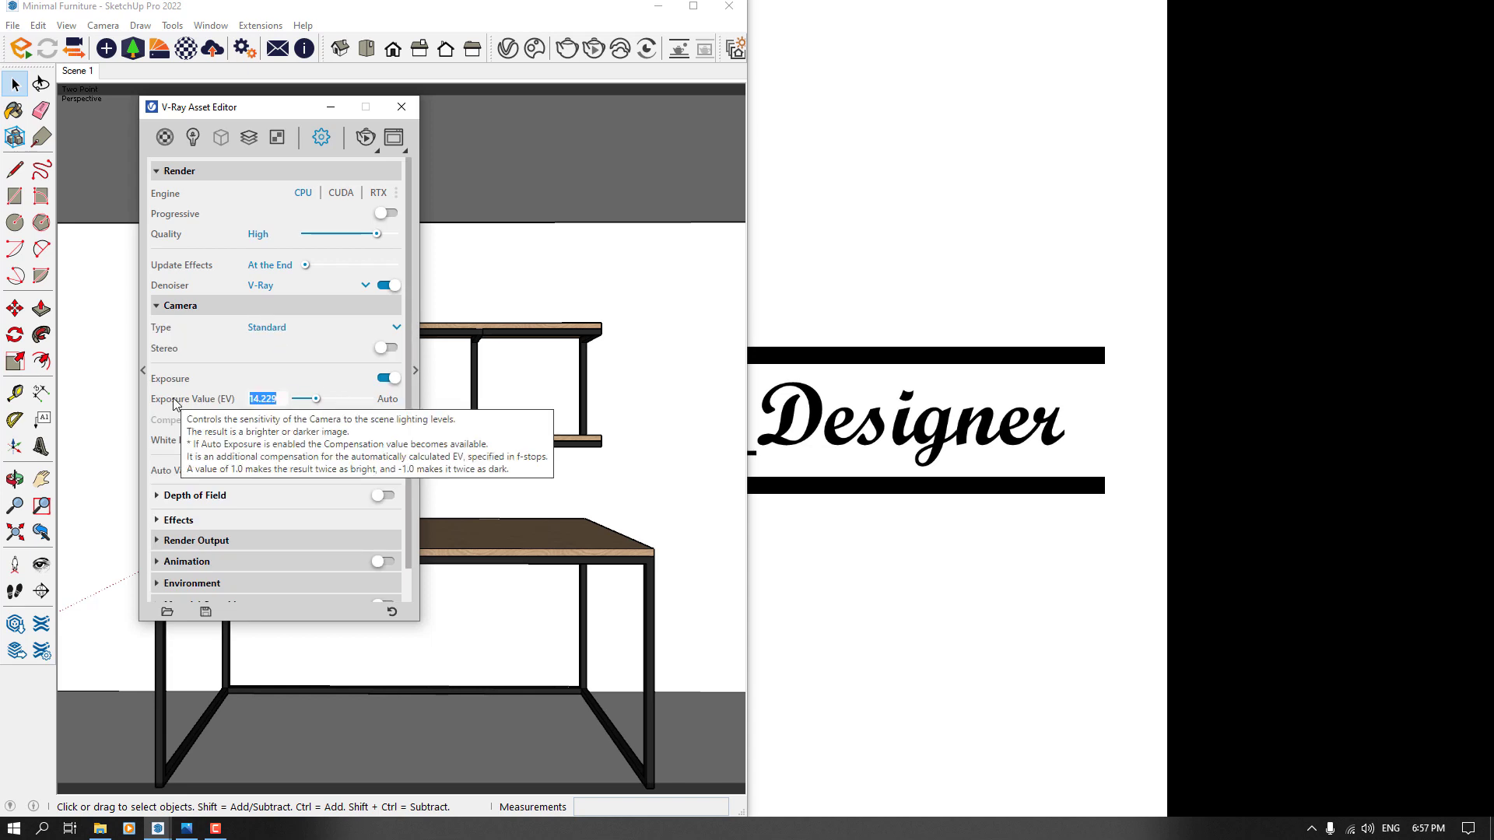
text(14)
key(Return)
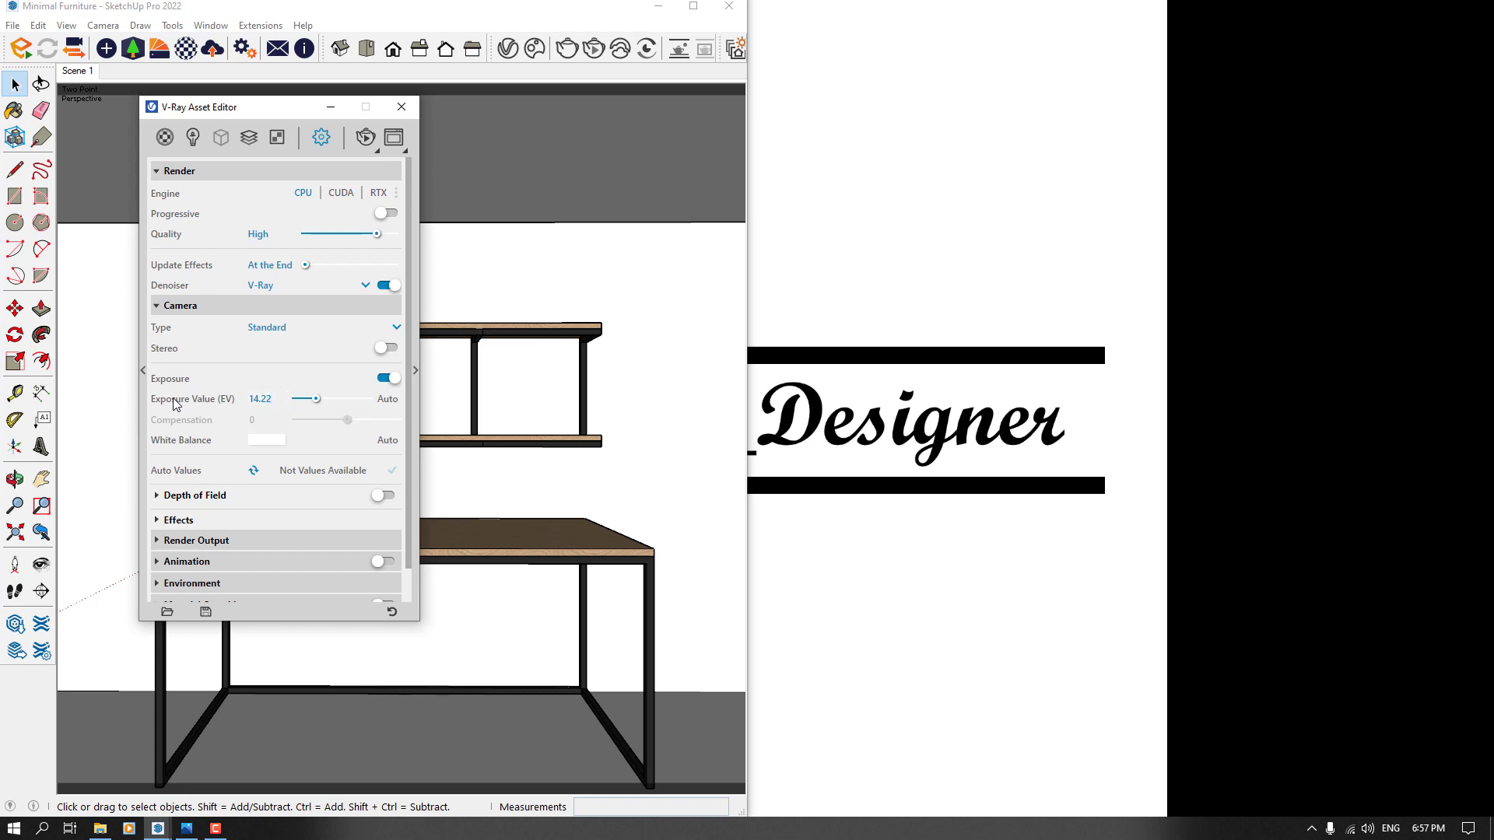
click(179, 311)
click(180, 328)
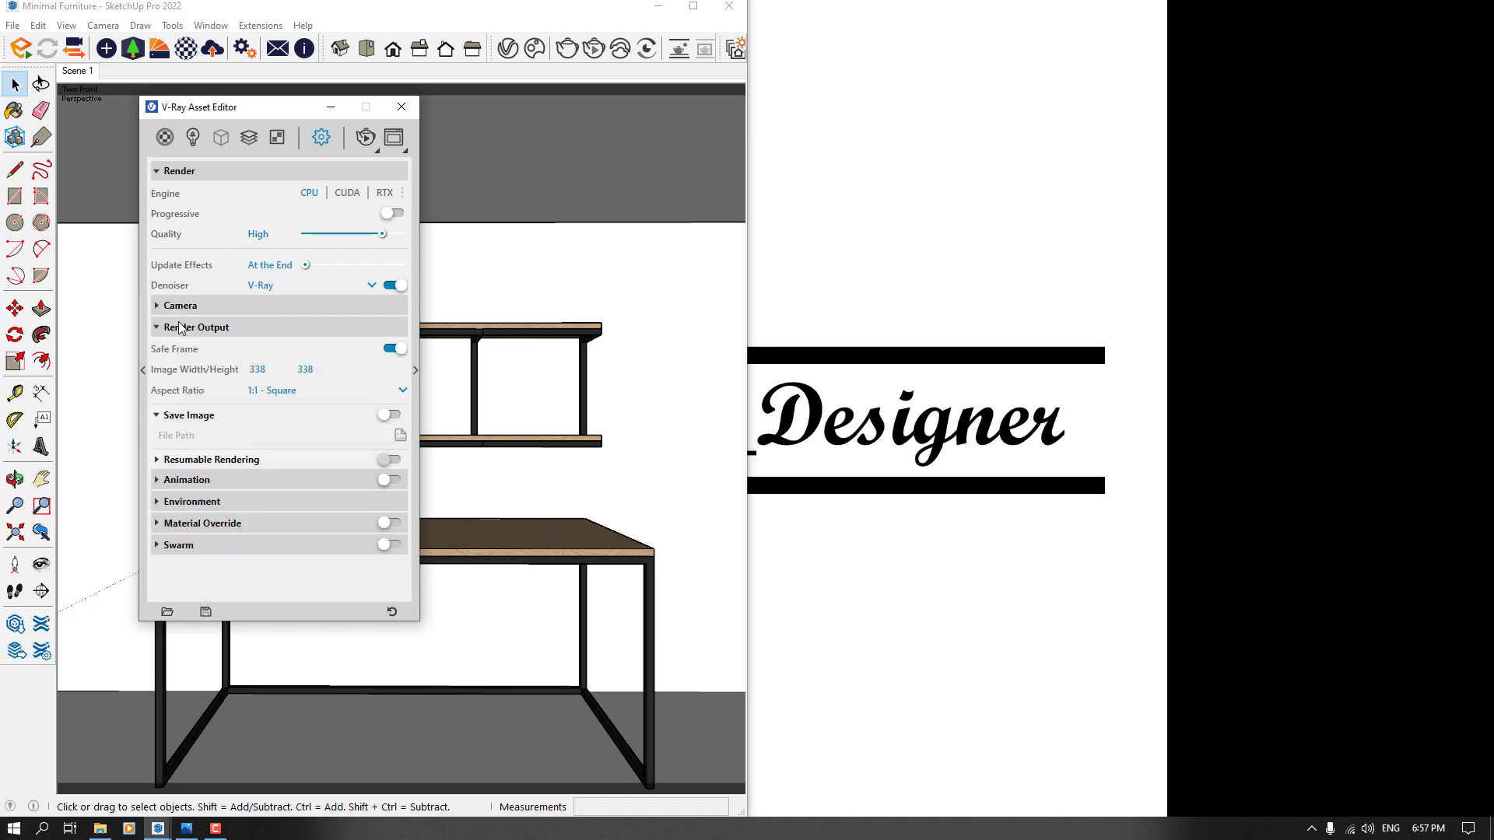
- Set the output image width to 1280 pixels at the 1:1 square aspect ratio
drag(277, 369, 148, 377)
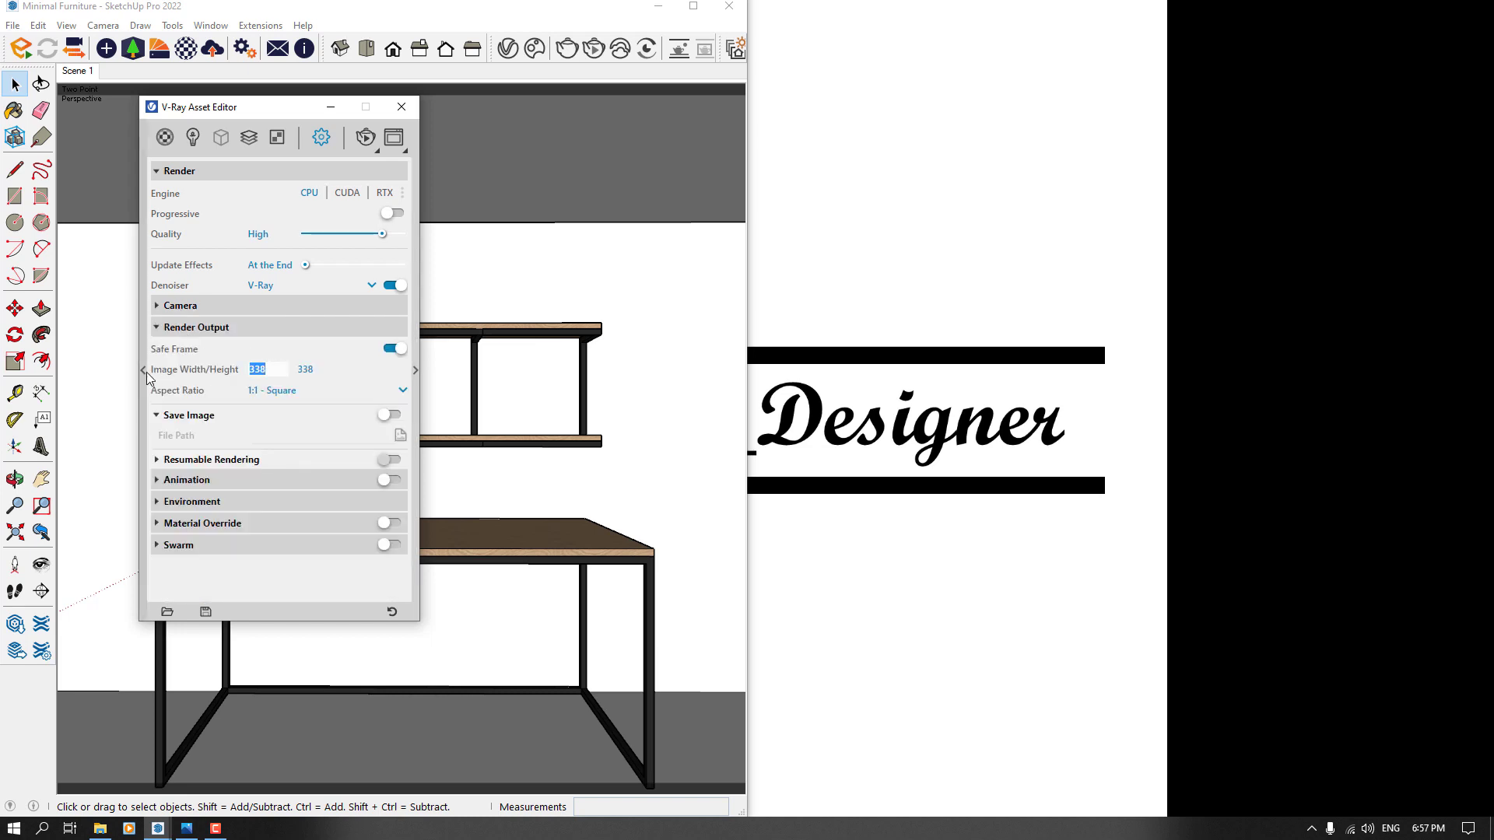
text(1280)
key(Return)
- Set the square output image size to 800 by 800 pixels and collapse the render output settings
drag(264, 369, 175, 371)
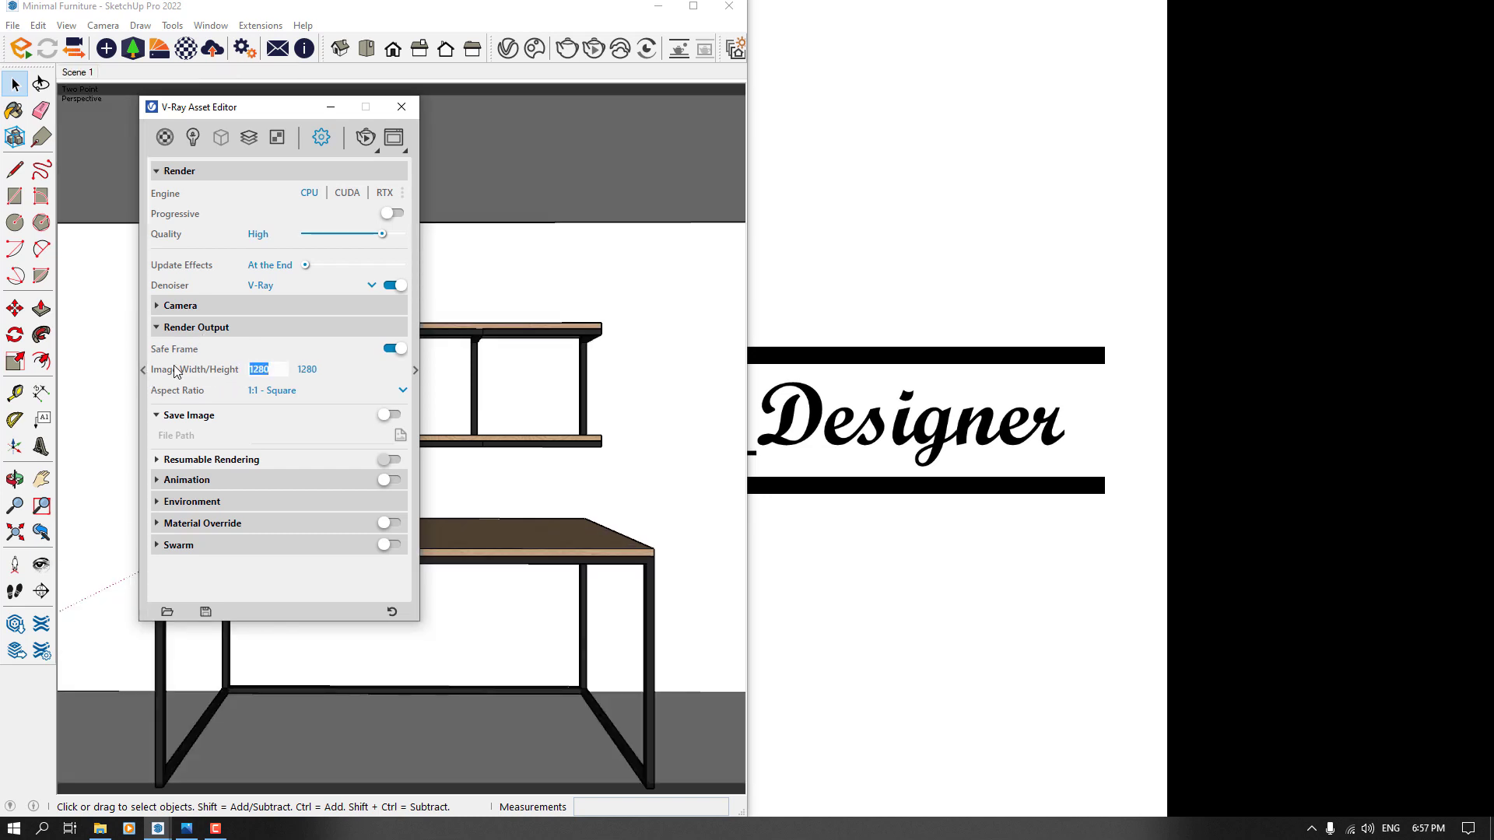
text(8)
key(Return)
click(193, 330)
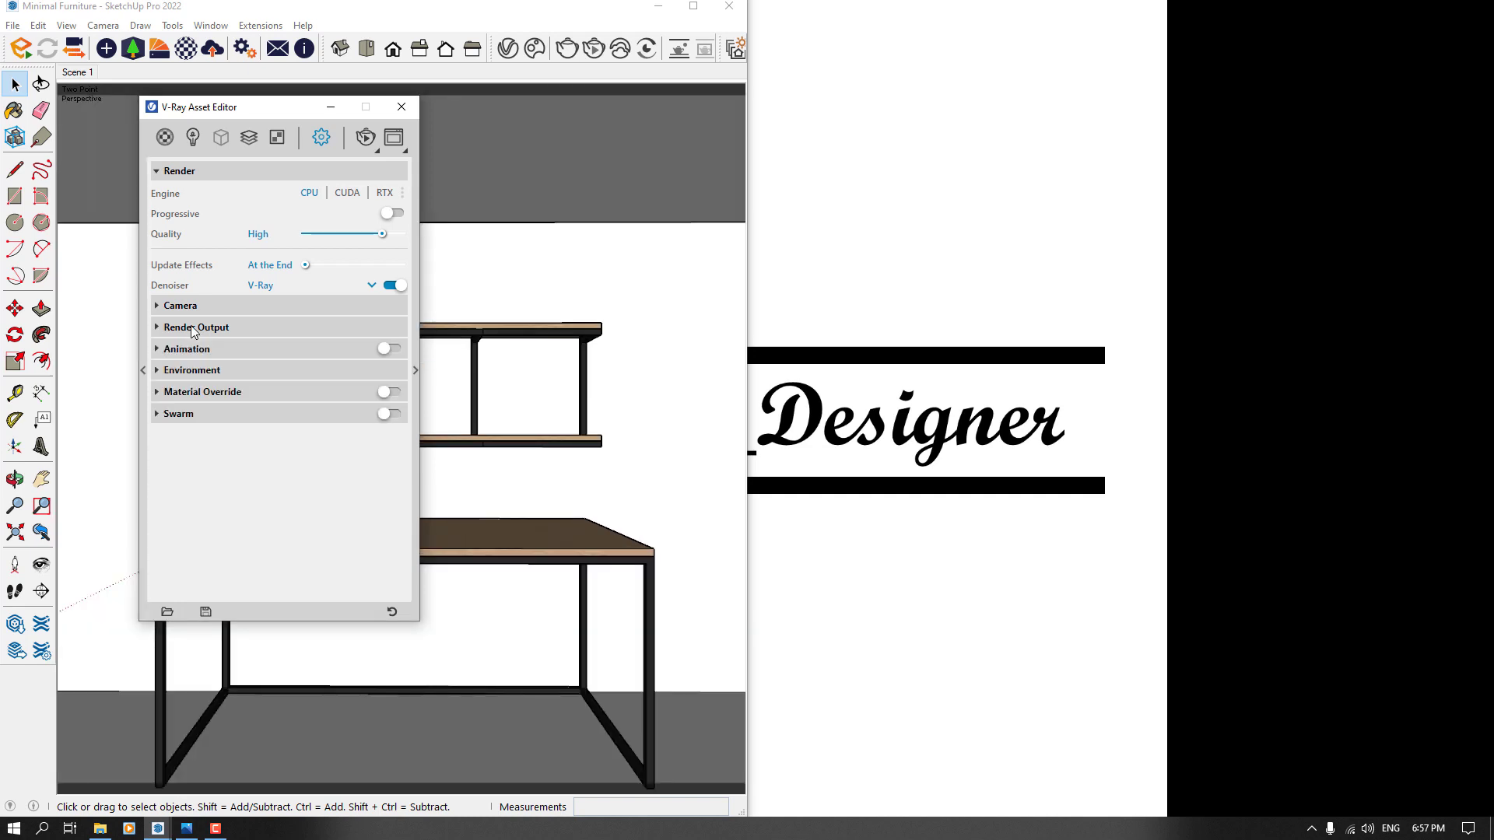
- Close the V-Ray Asset Editor and start a production render of the desk scene from the maximized SketchUp window
click(217, 393)
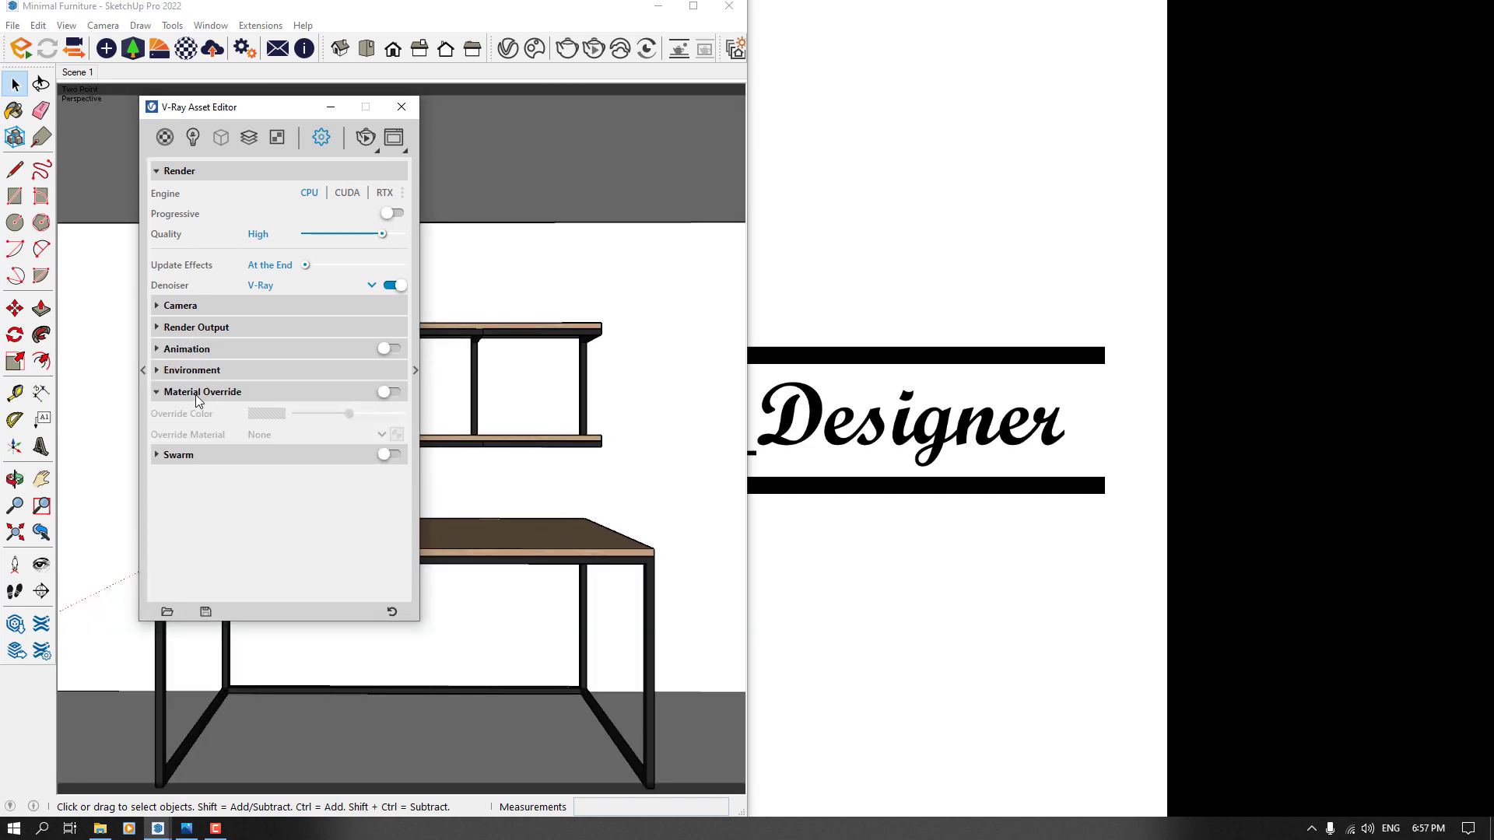
click(201, 397)
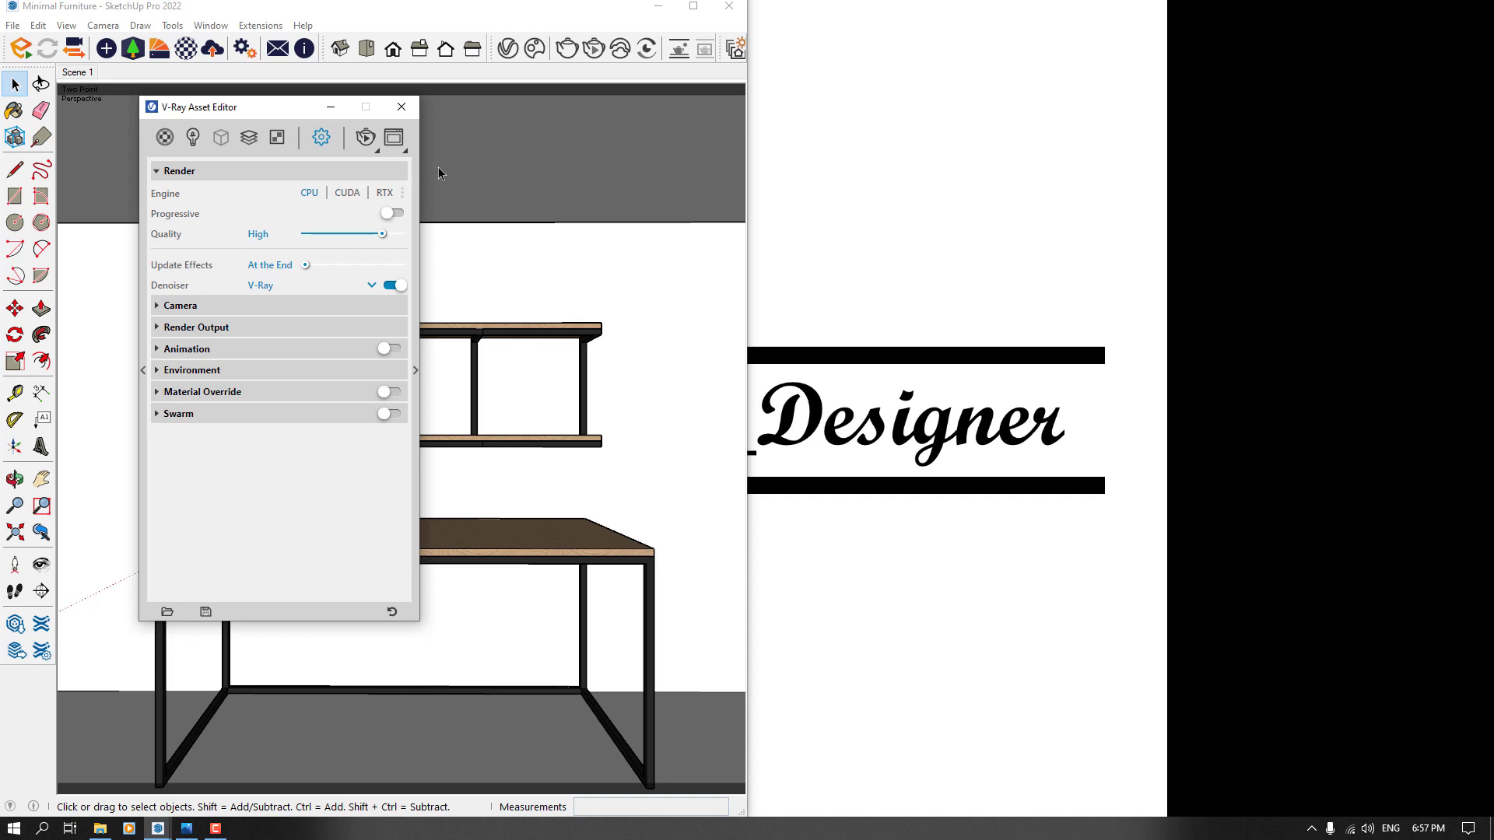
click(401, 106)
click(693, 7)
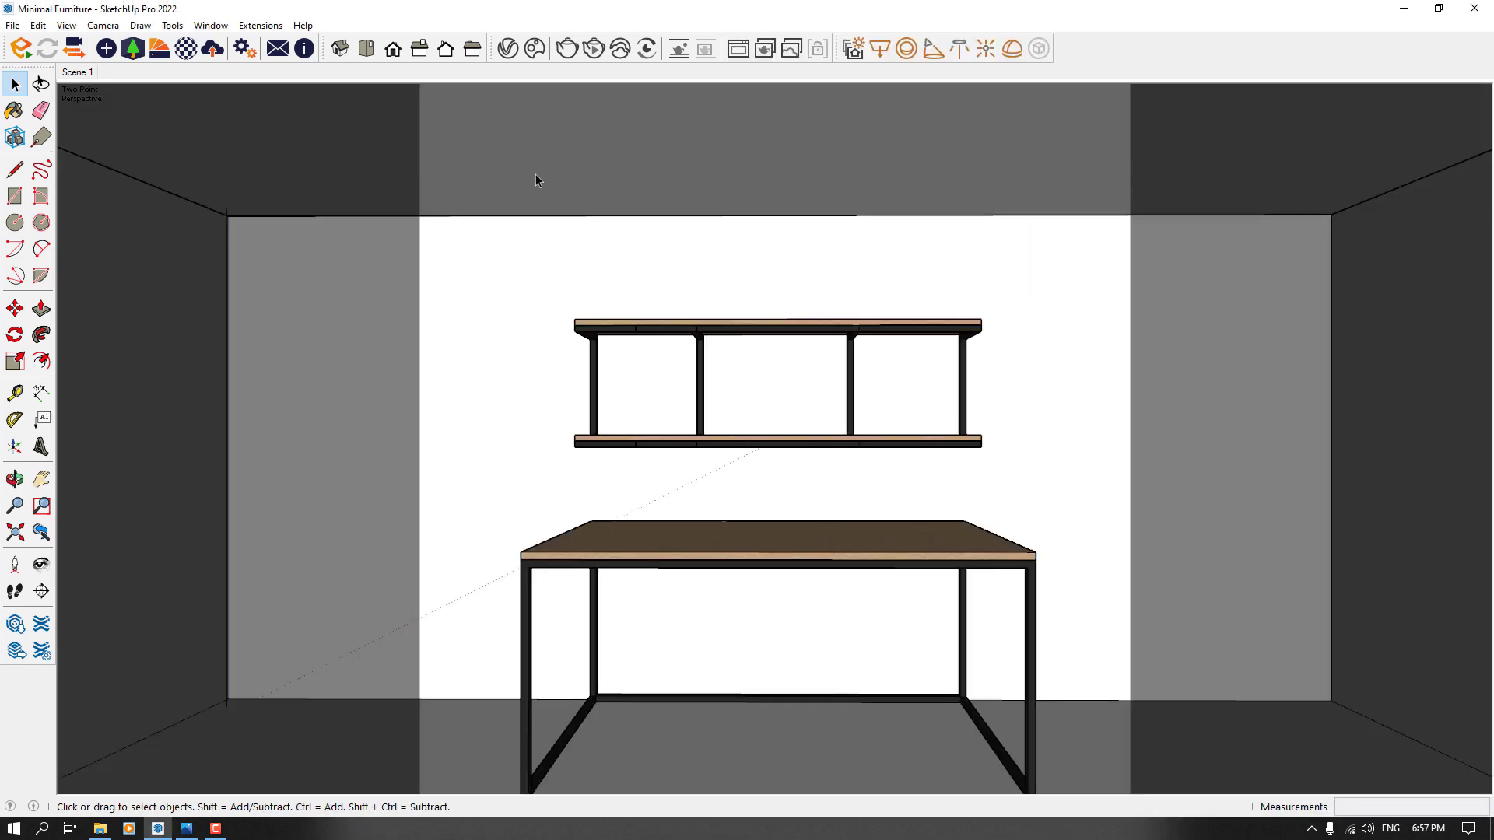
click(565, 59)
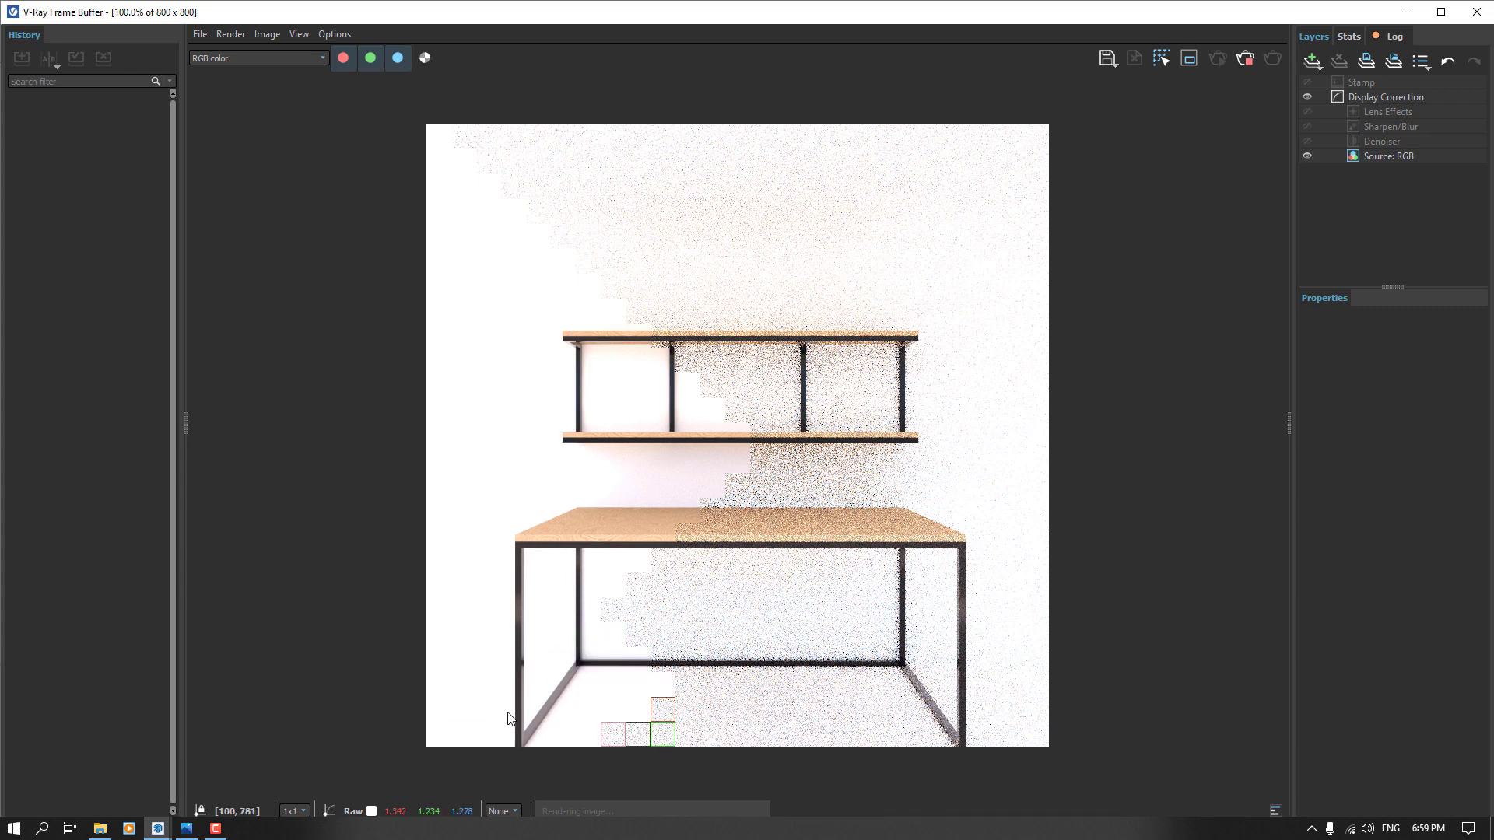
- Examine the frame corners, shelf edges, desktop wood grain and contact shadows up close in the render in progress
scroll(507, 711, up, 3)
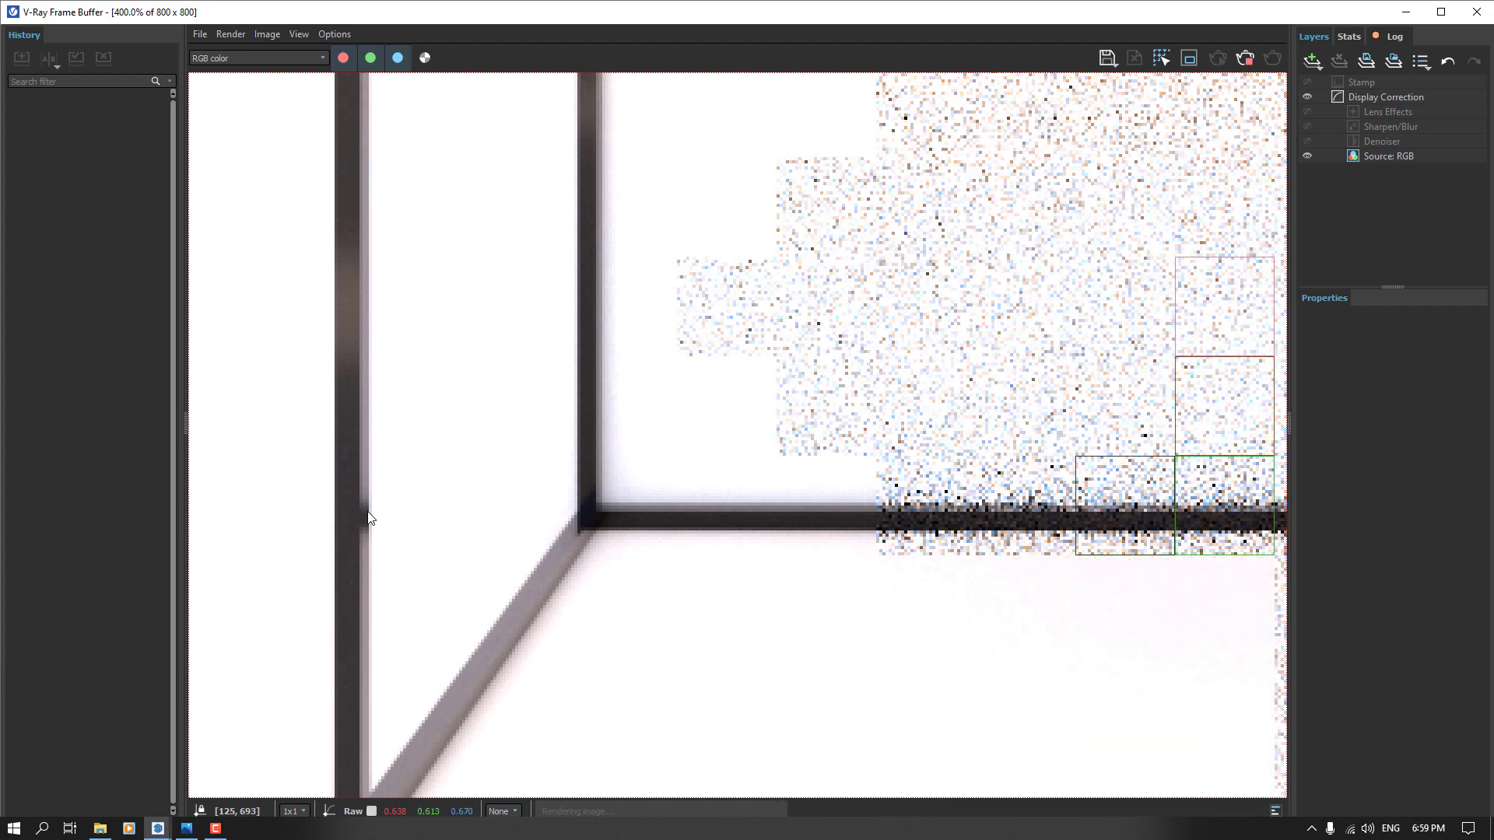
scroll(620, 582, down, 2)
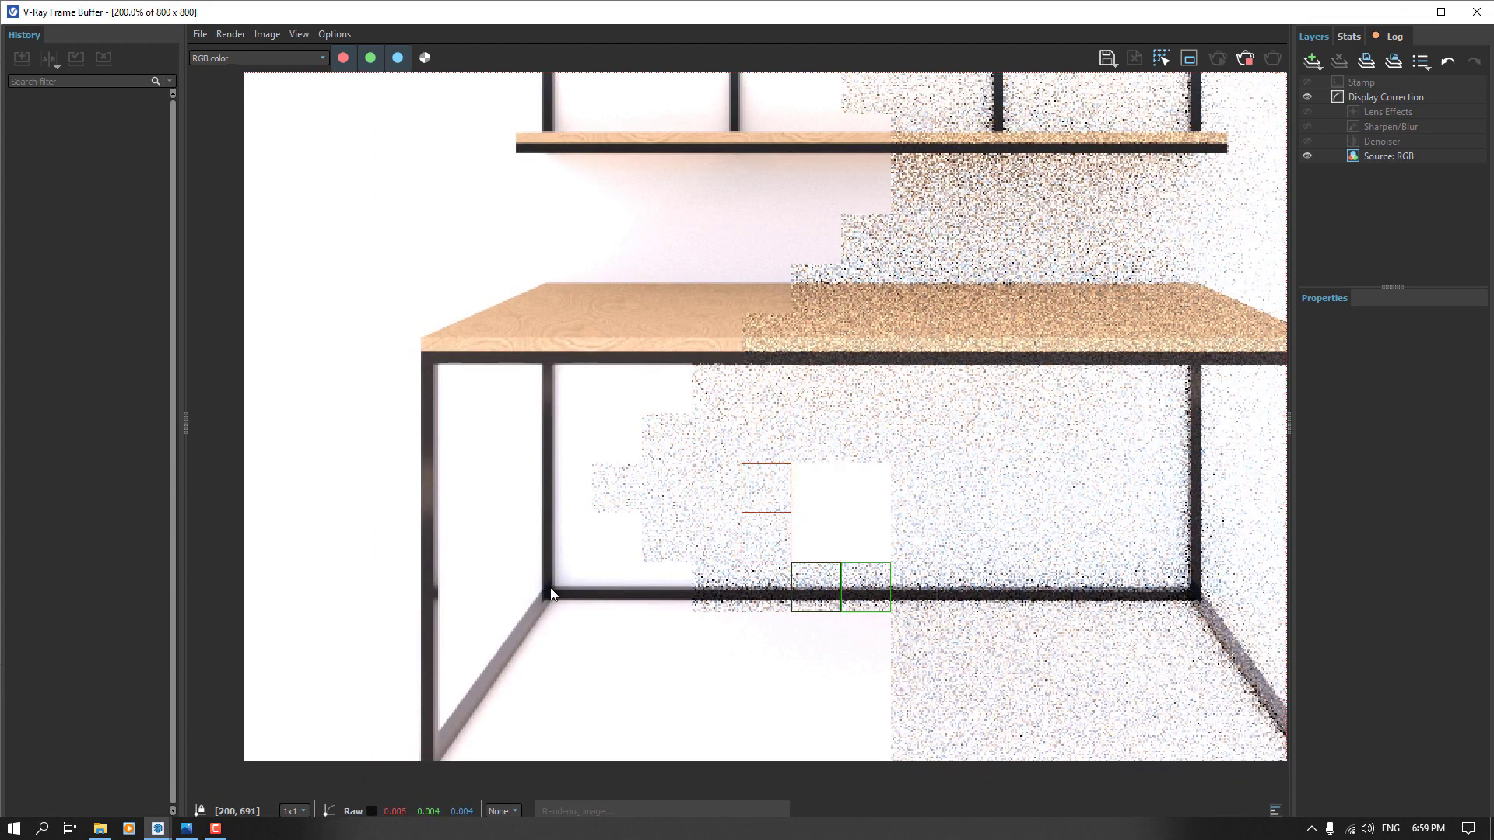
scroll(549, 587, up, 3)
scroll(549, 586, up, 1)
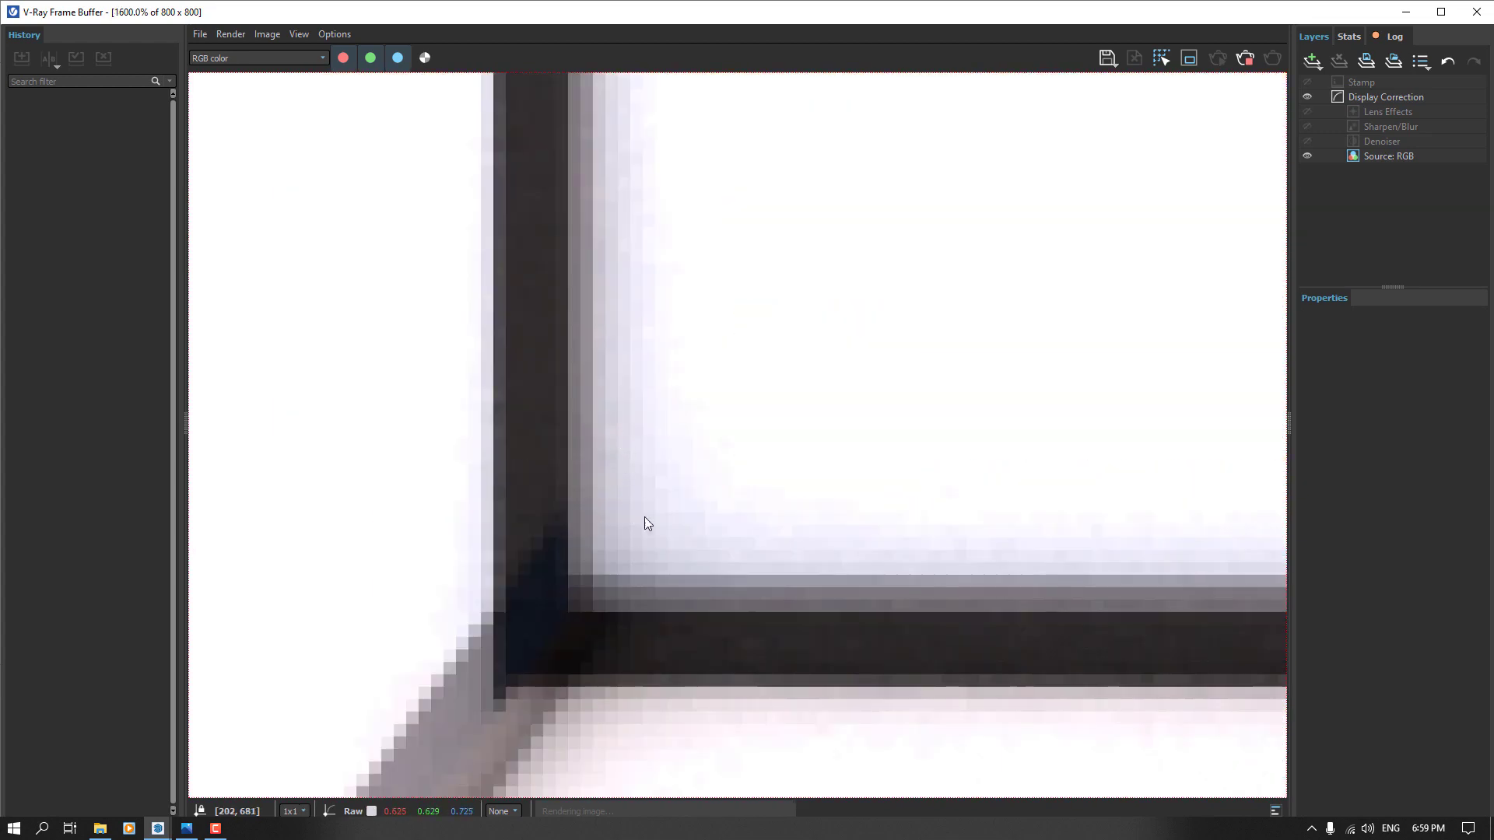
scroll(695, 552, down, 4)
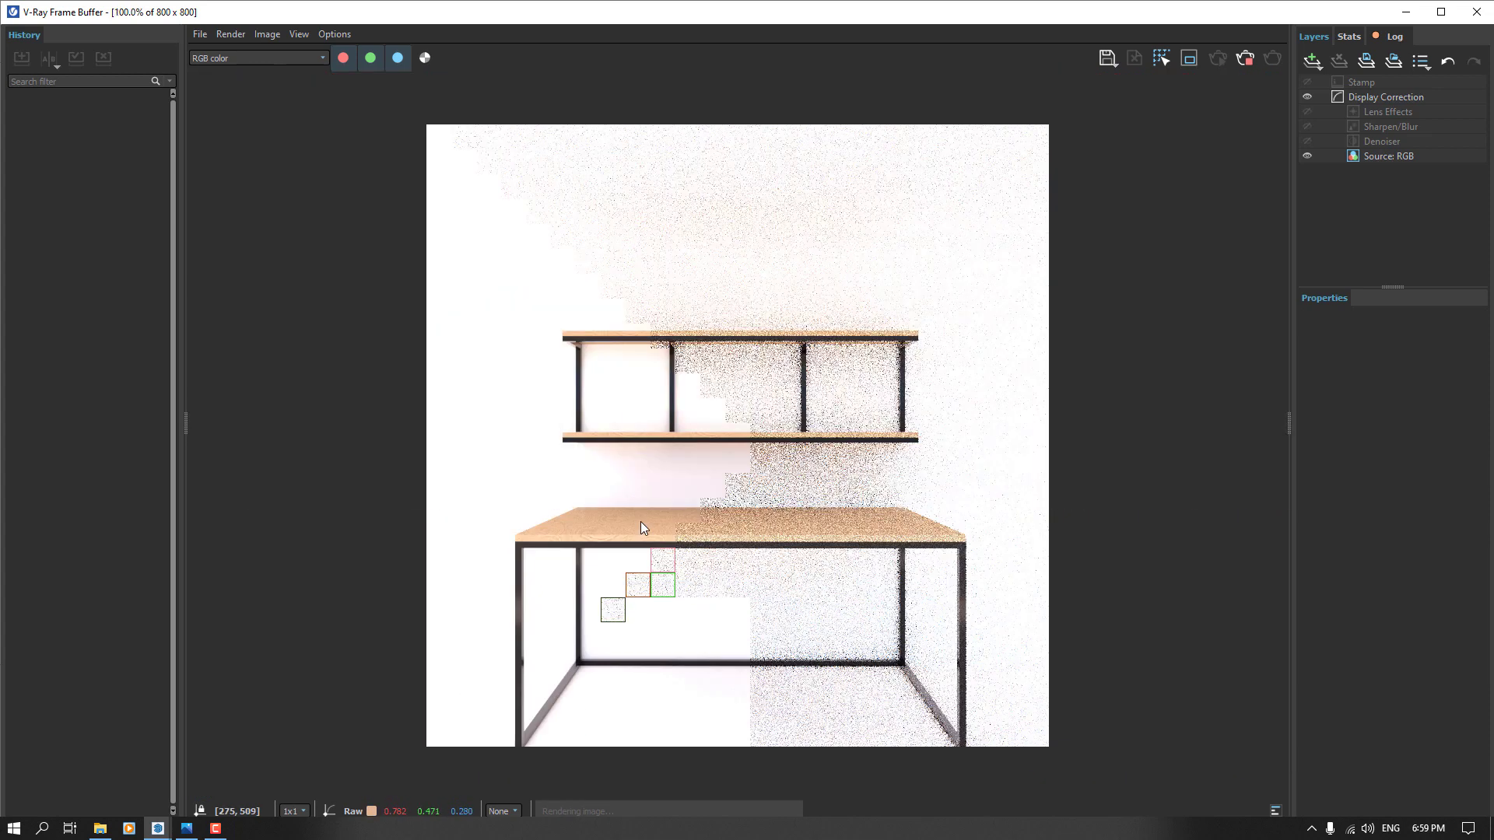
scroll(630, 380, up, 3)
scroll(630, 380, down, 1)
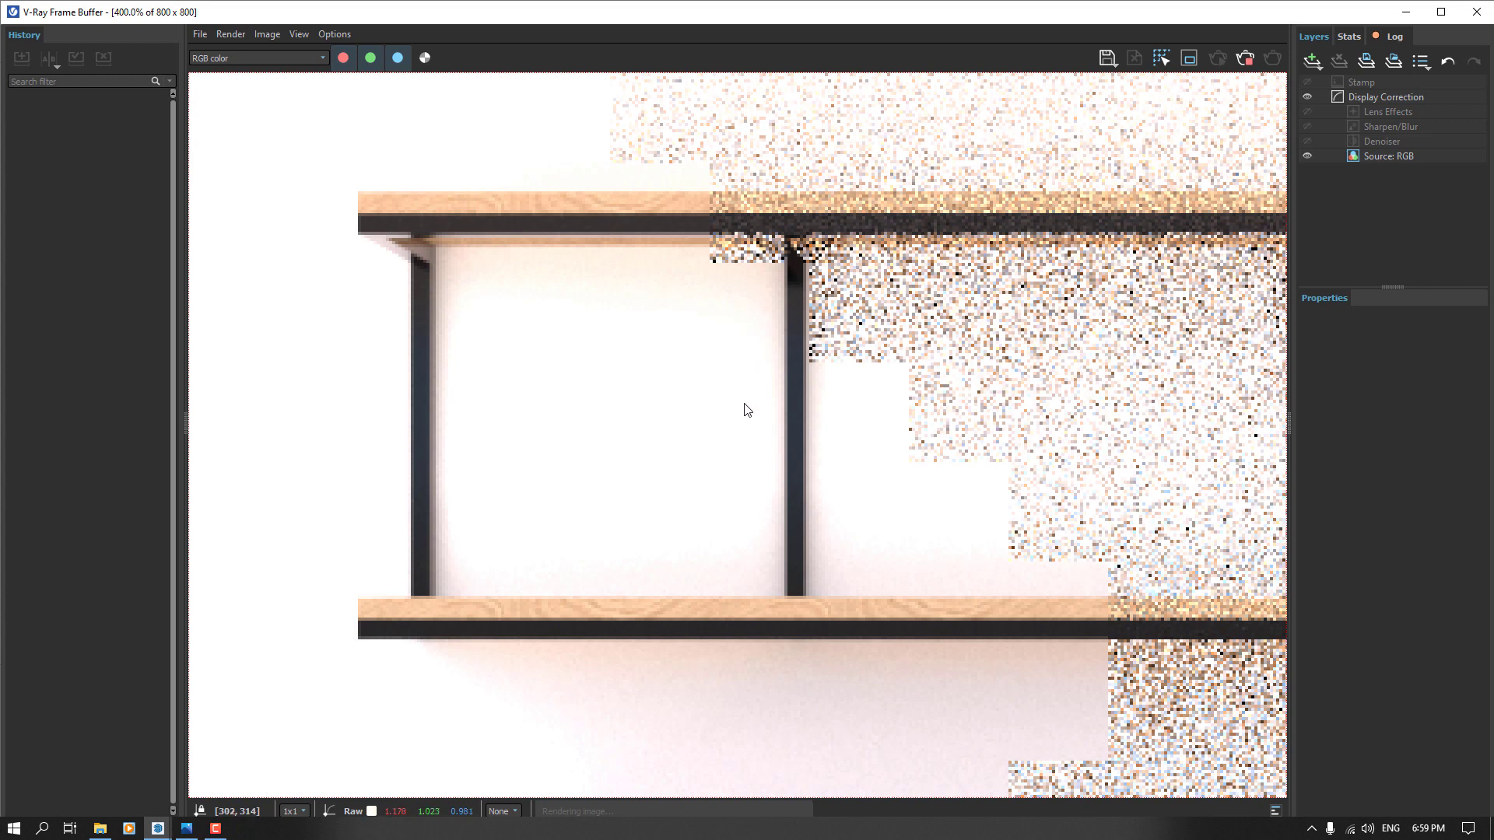
scroll(745, 410, down, 2)
scroll(603, 525, up, 2)
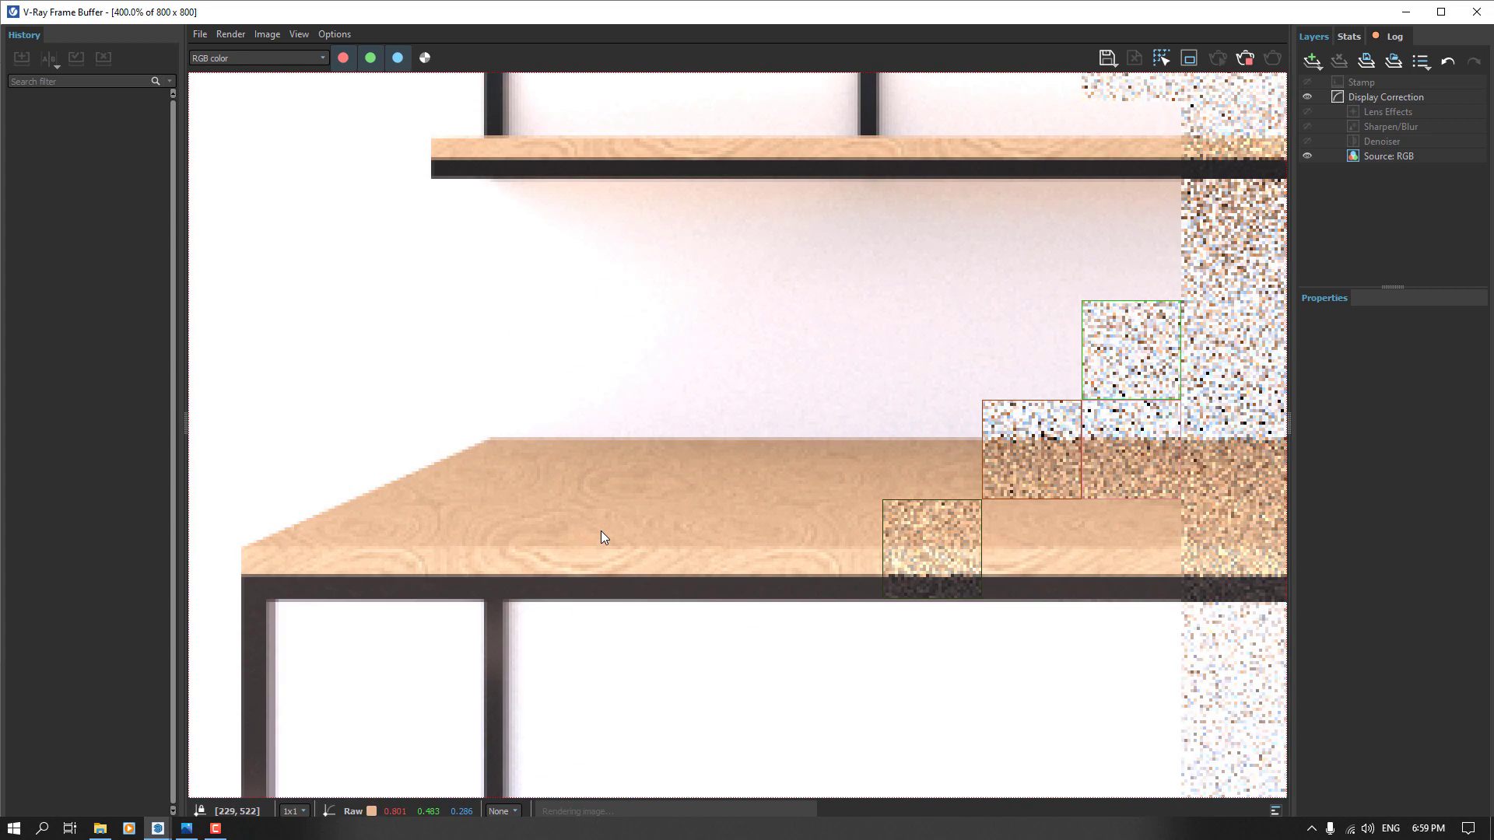
scroll(656, 507, down, 2)
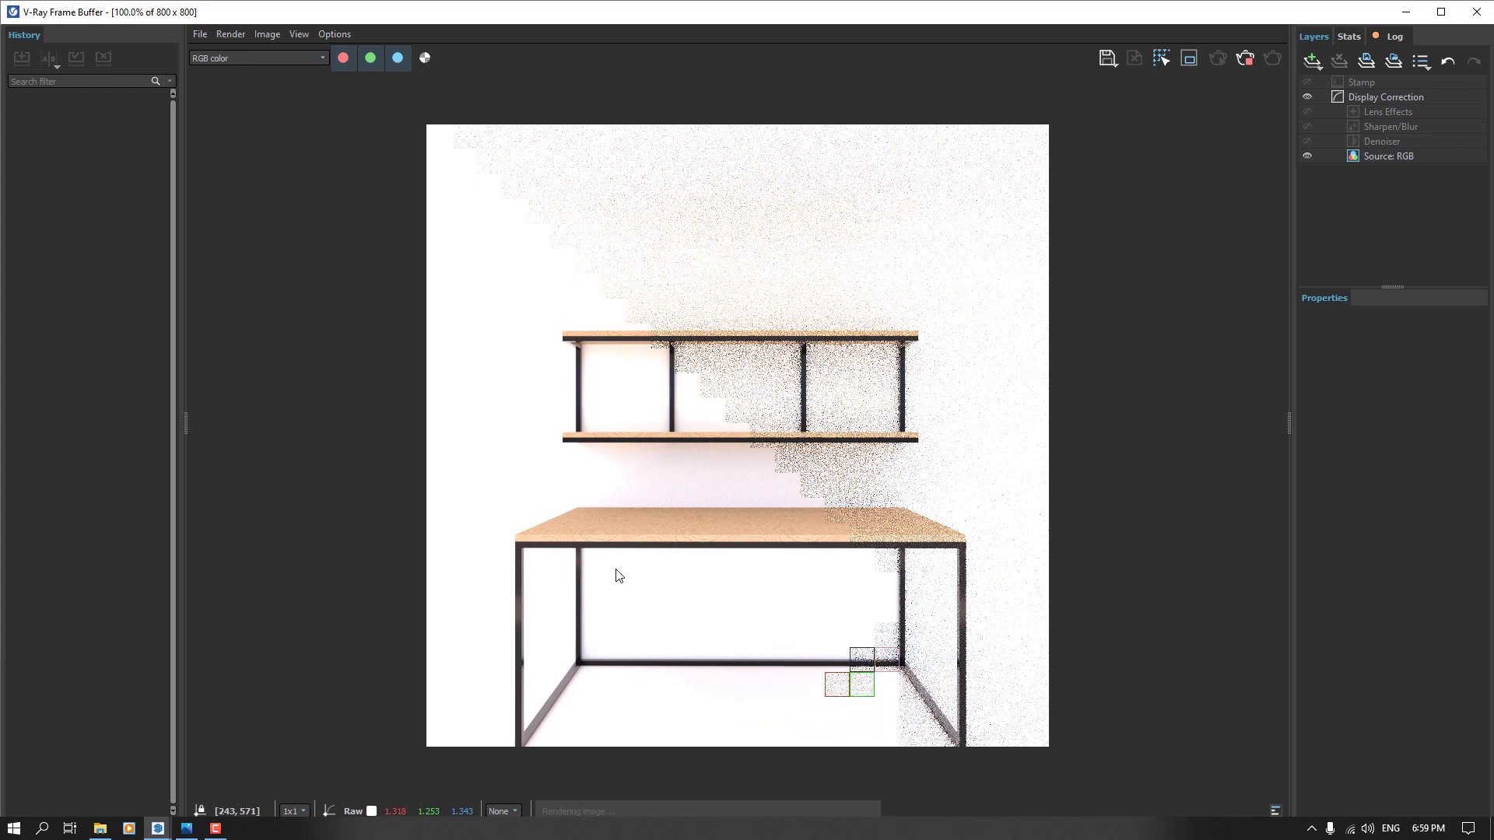
click(215, 829)
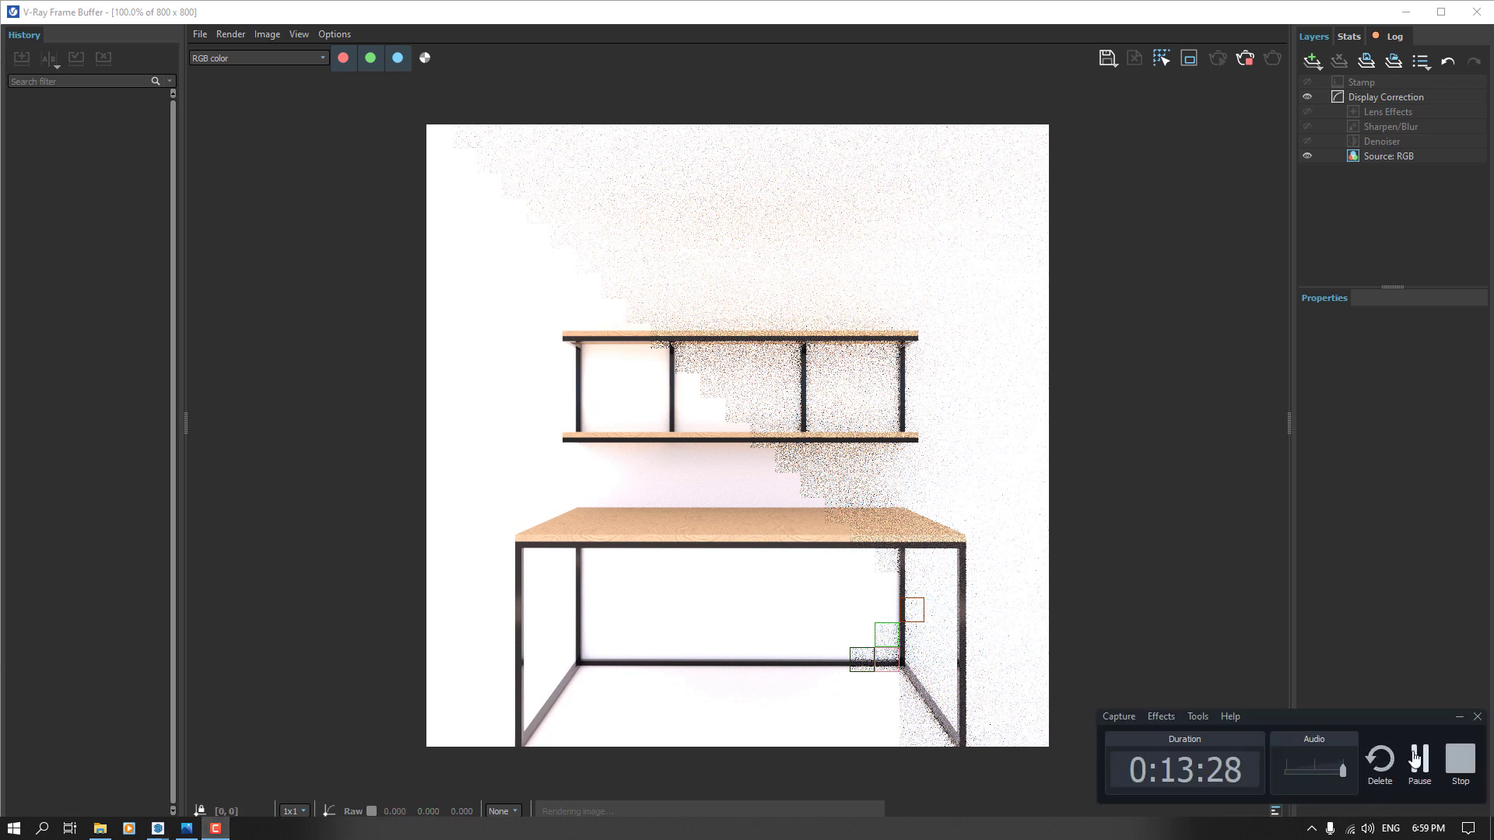
click(1419, 759)
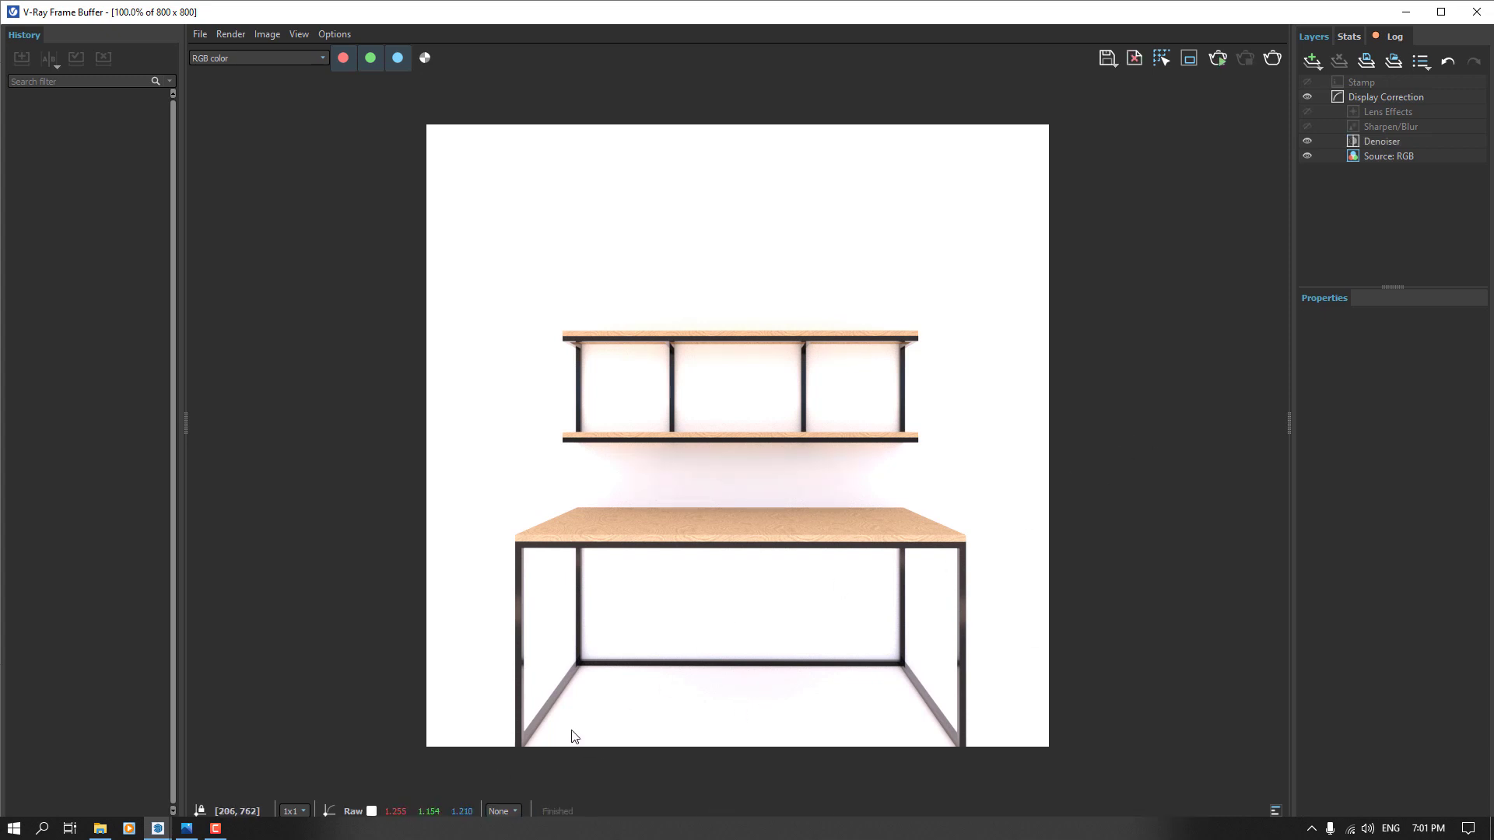
- Hide the render history and, in the Display Correction layer, try the None color space before returning to sRGB
click(184, 398)
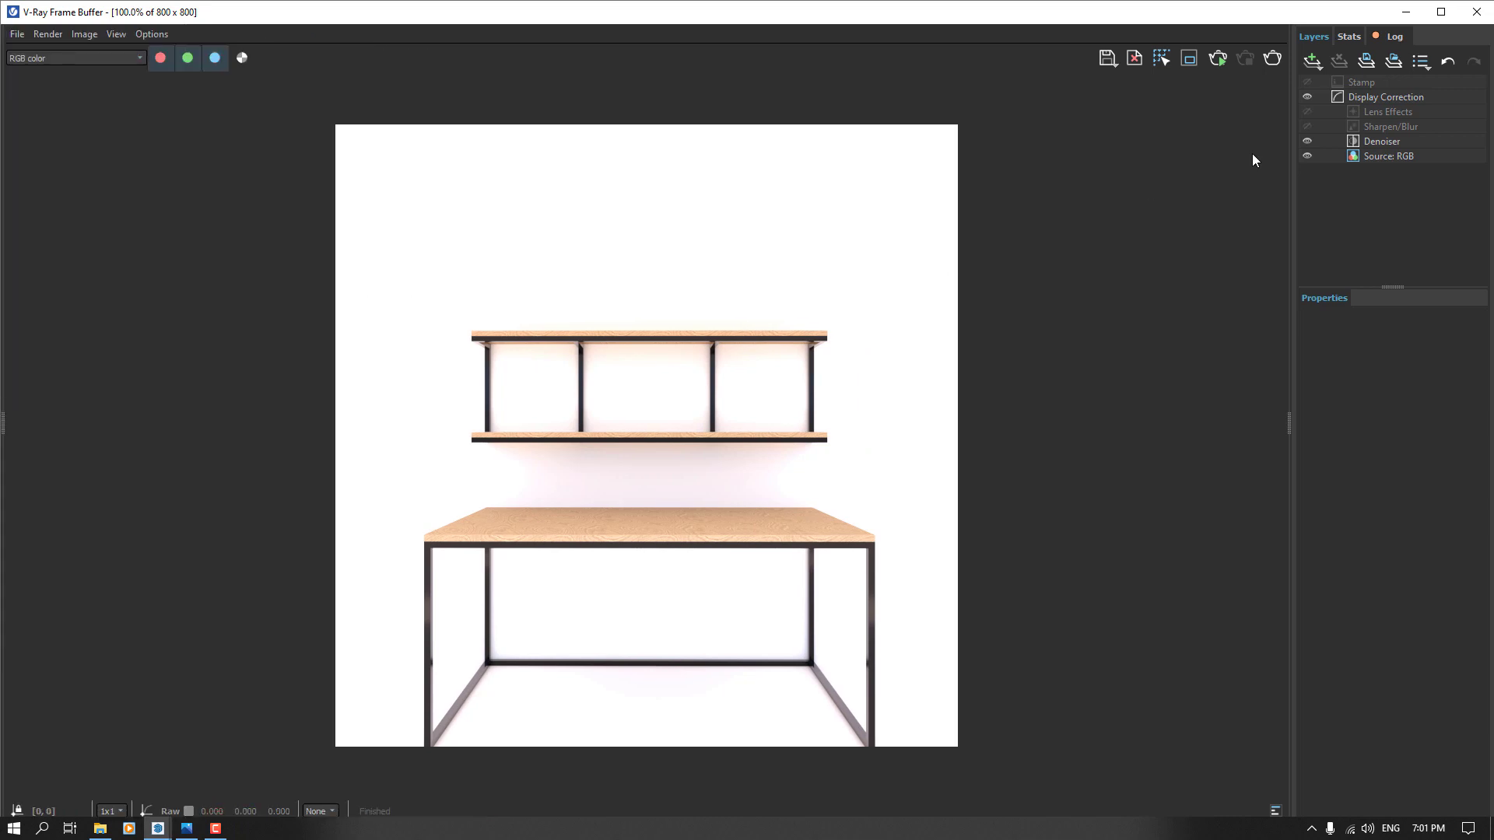
click(1370, 97)
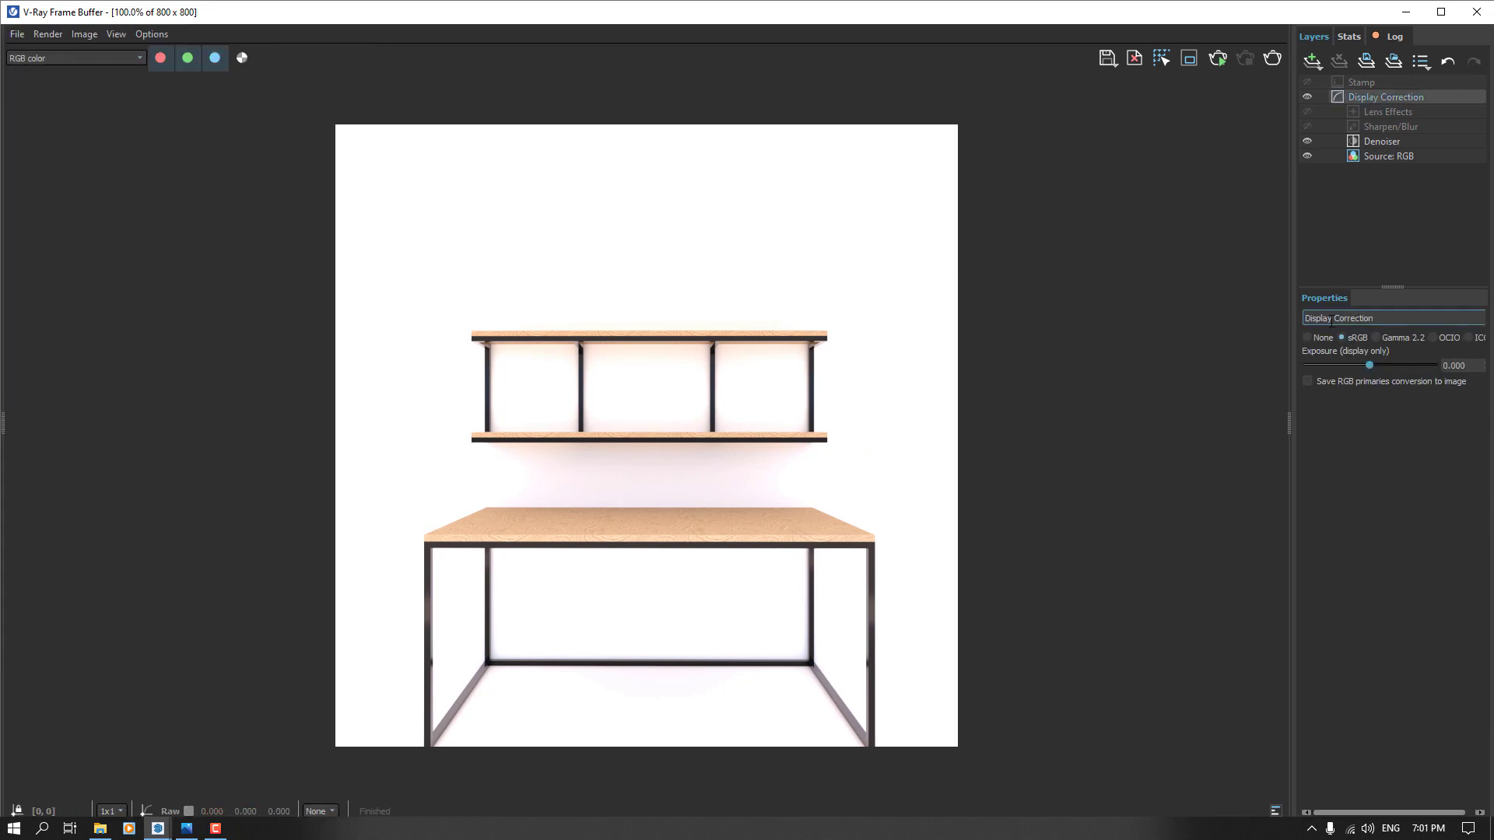
click(1307, 338)
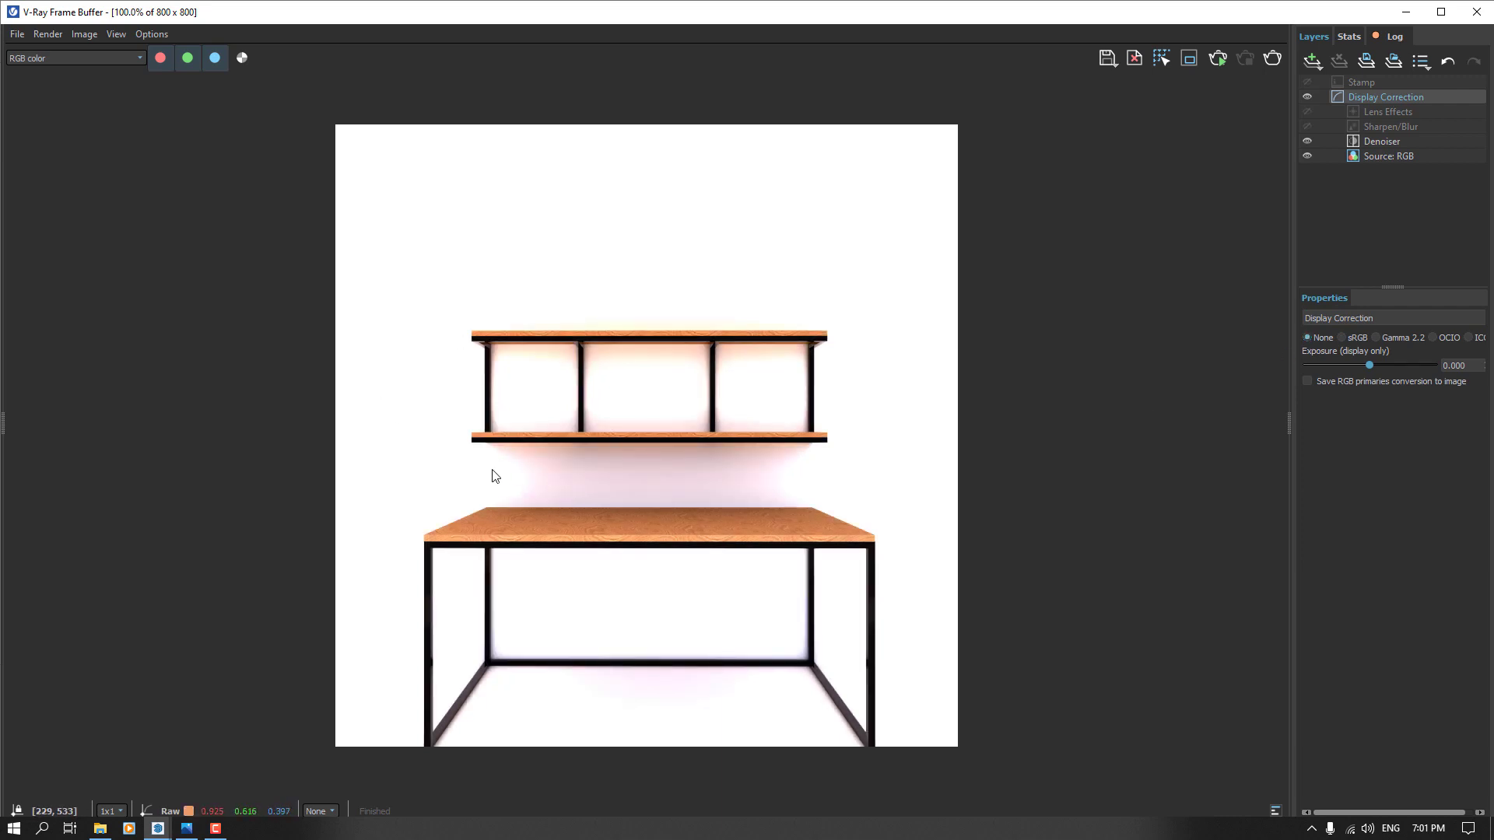
click(1342, 338)
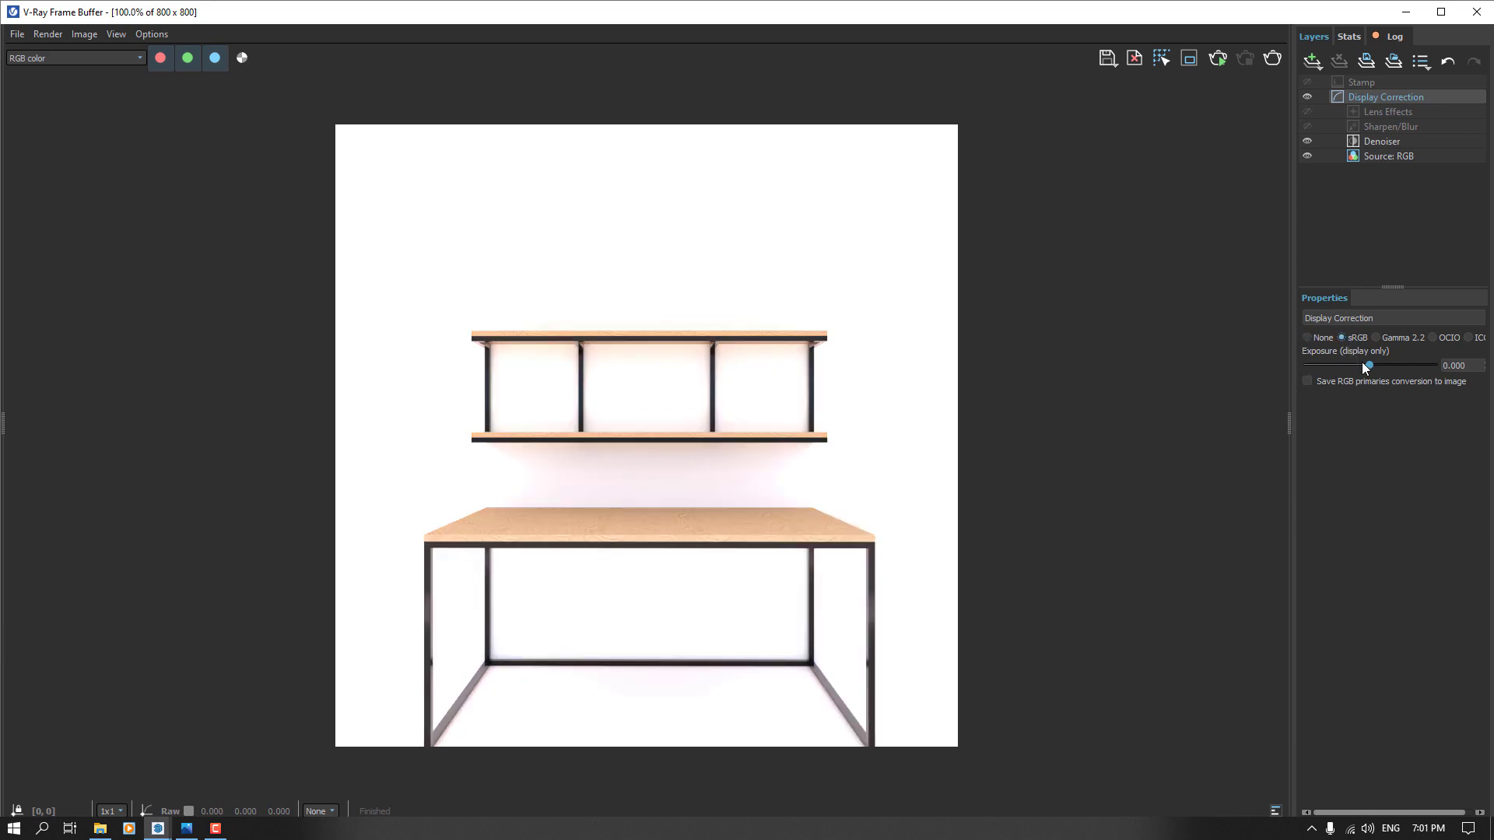
- Lower the Display Correction exposure to about -1.2
mouse_move(1368, 364)
mouse_down()
mouse_move(1450, 368)
mouse_move(1357, 381)
mouse_up()
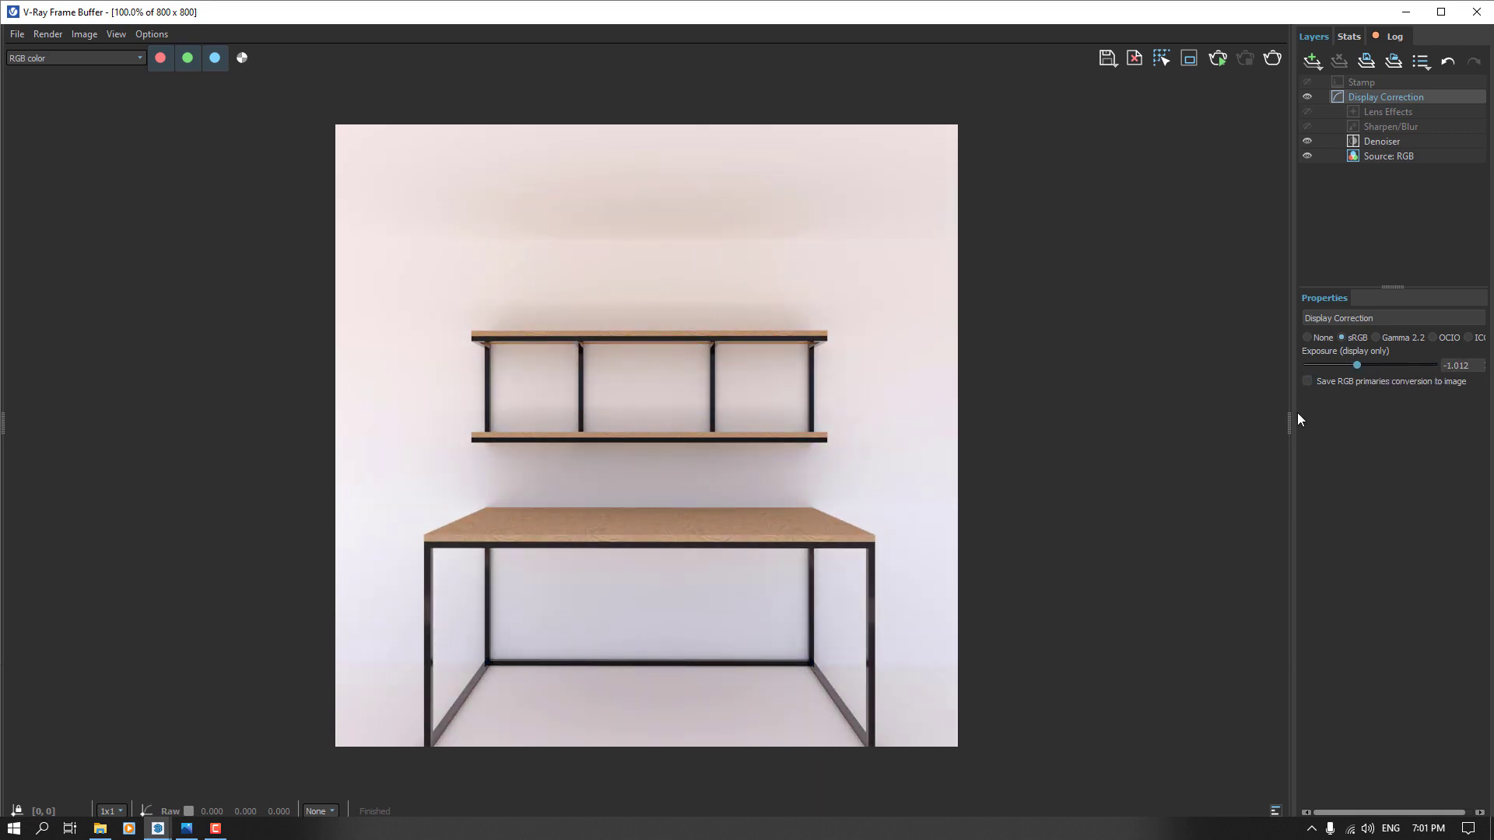
drag(1360, 363, 1356, 363)
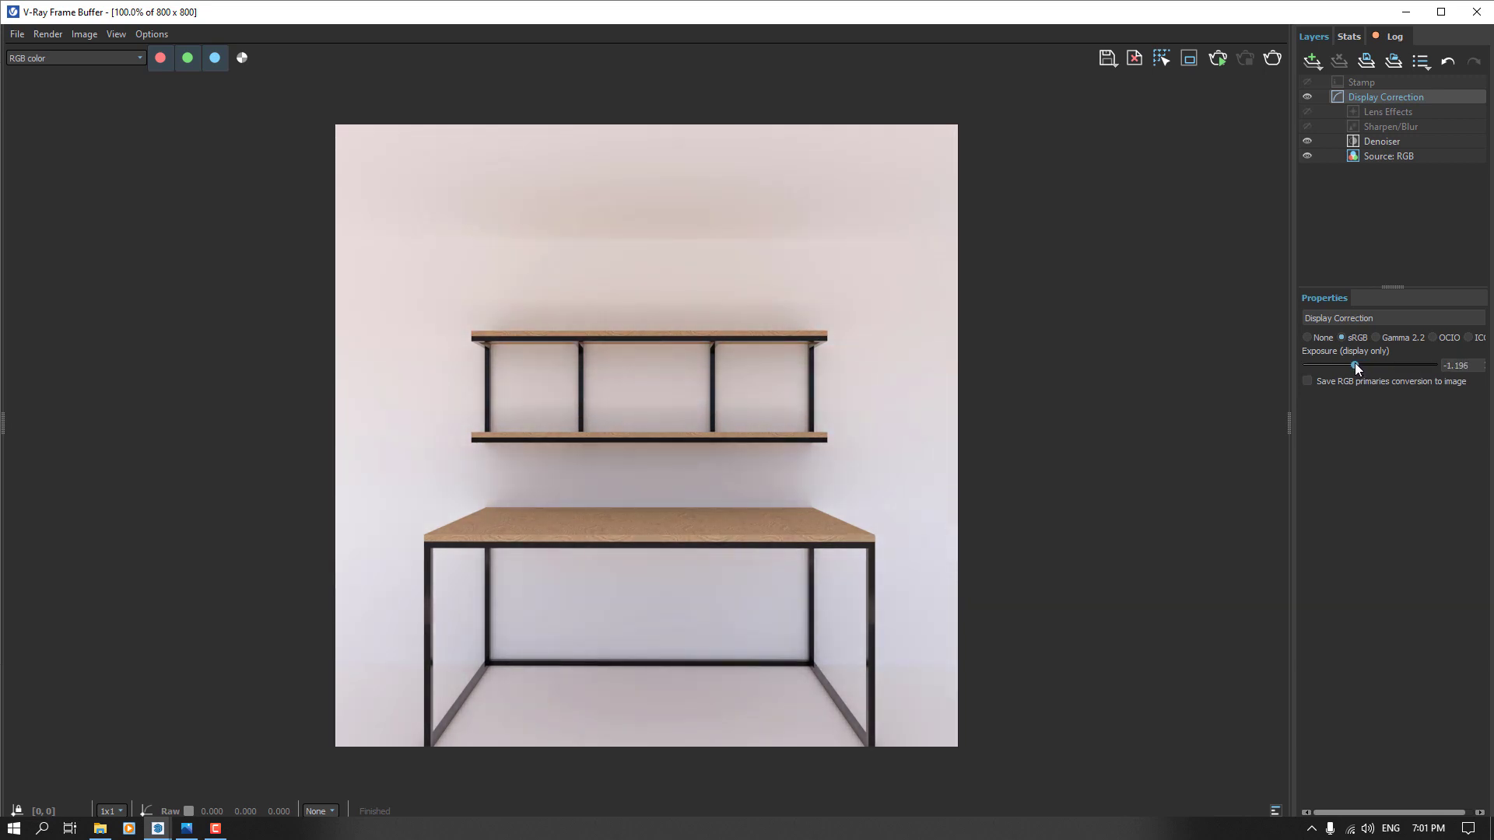
click(1444, 365)
drag(1474, 366, 1372, 367)
- Widen the layer properties area and set the Display Correction exposure to exactly -1
drag(1283, 417, 1215, 420)
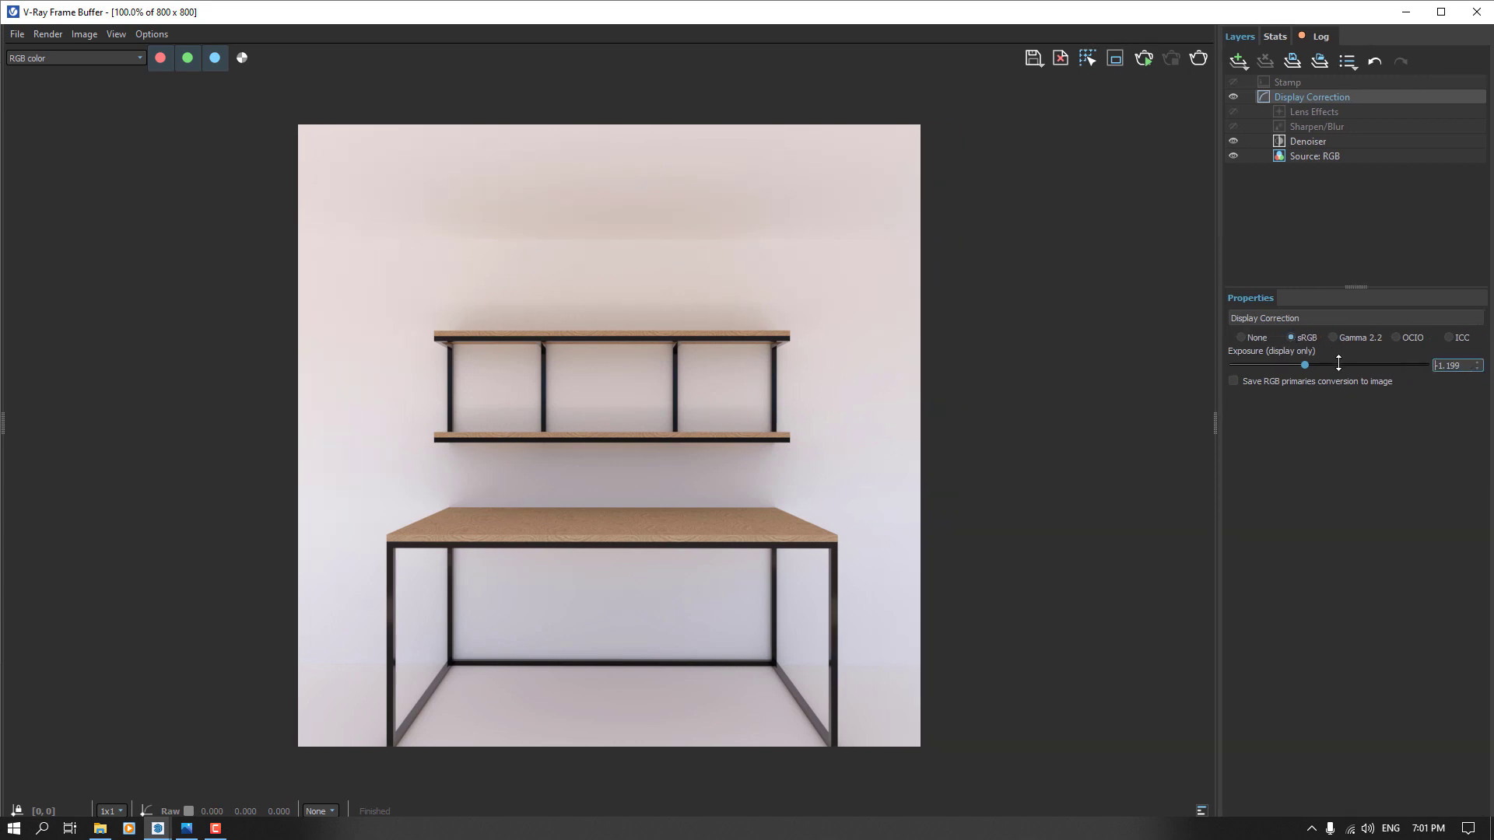
drag(1462, 366, 1346, 367)
text(-1)
key(Return)
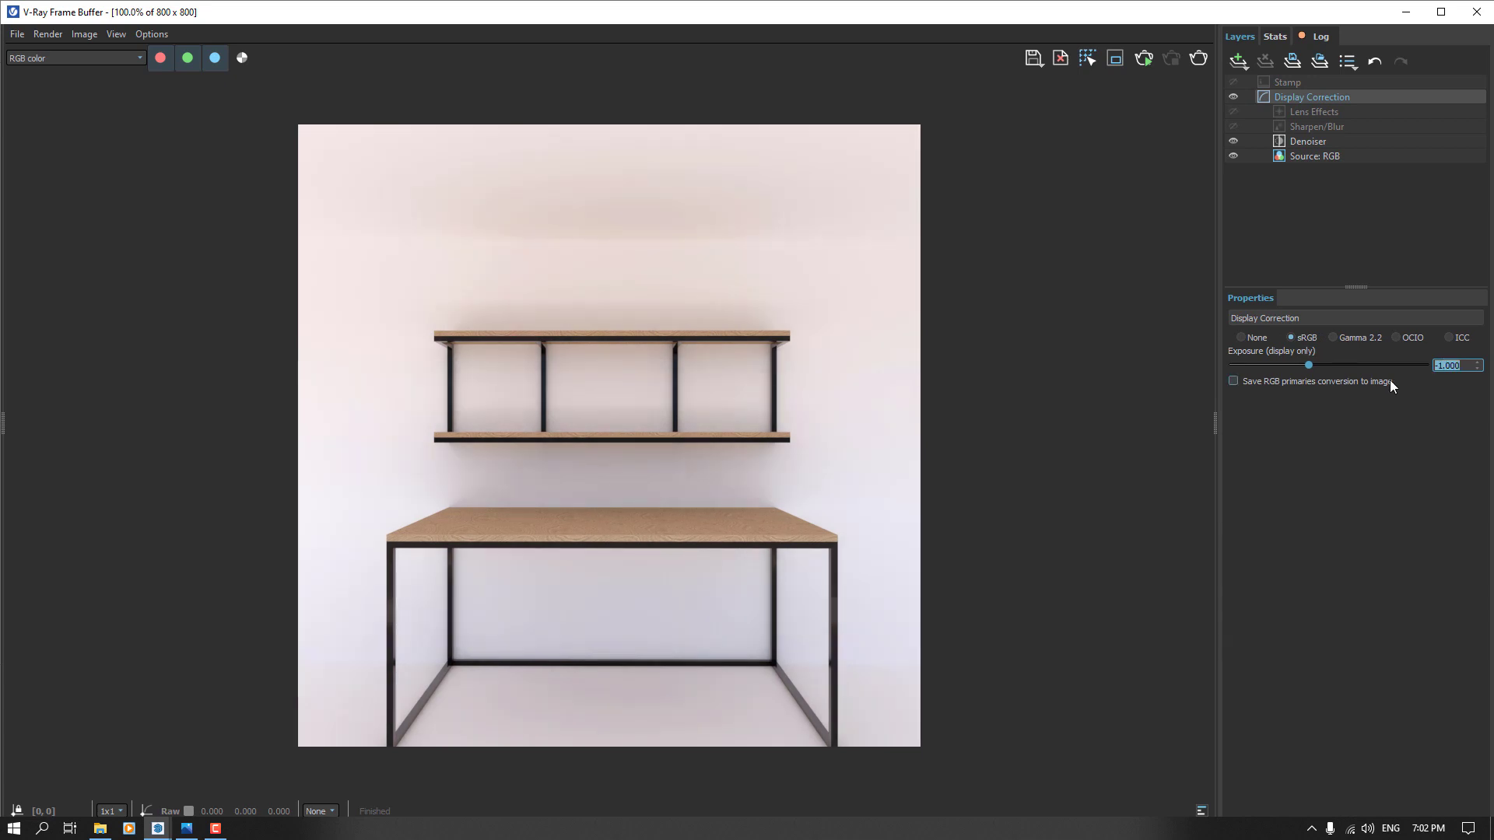
- Set the Display Correction exposure to -0.56 and show the Denoiser layer's properties
text(-0.56)
key(Return)
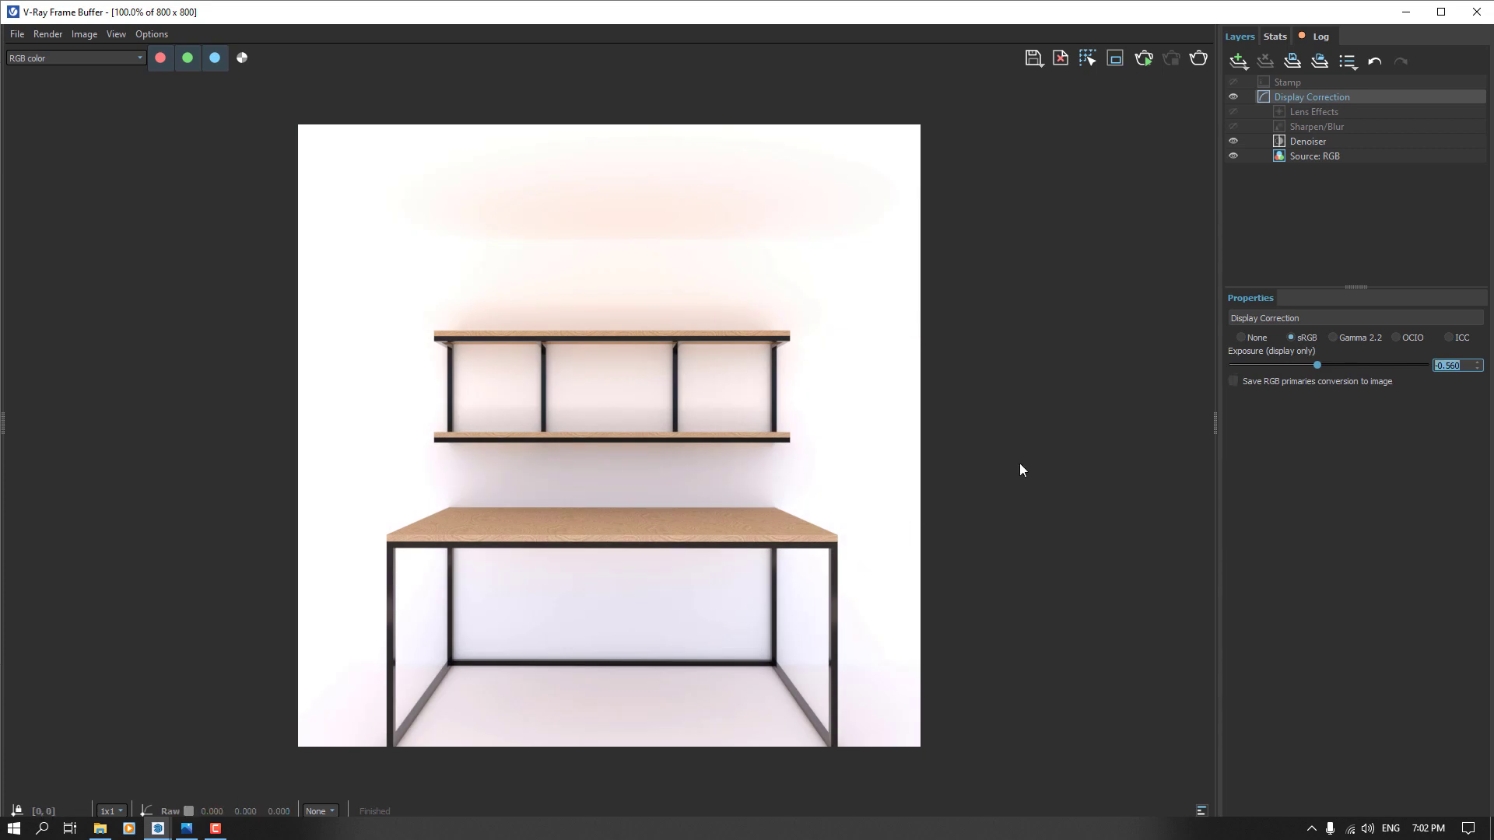
click(1296, 143)
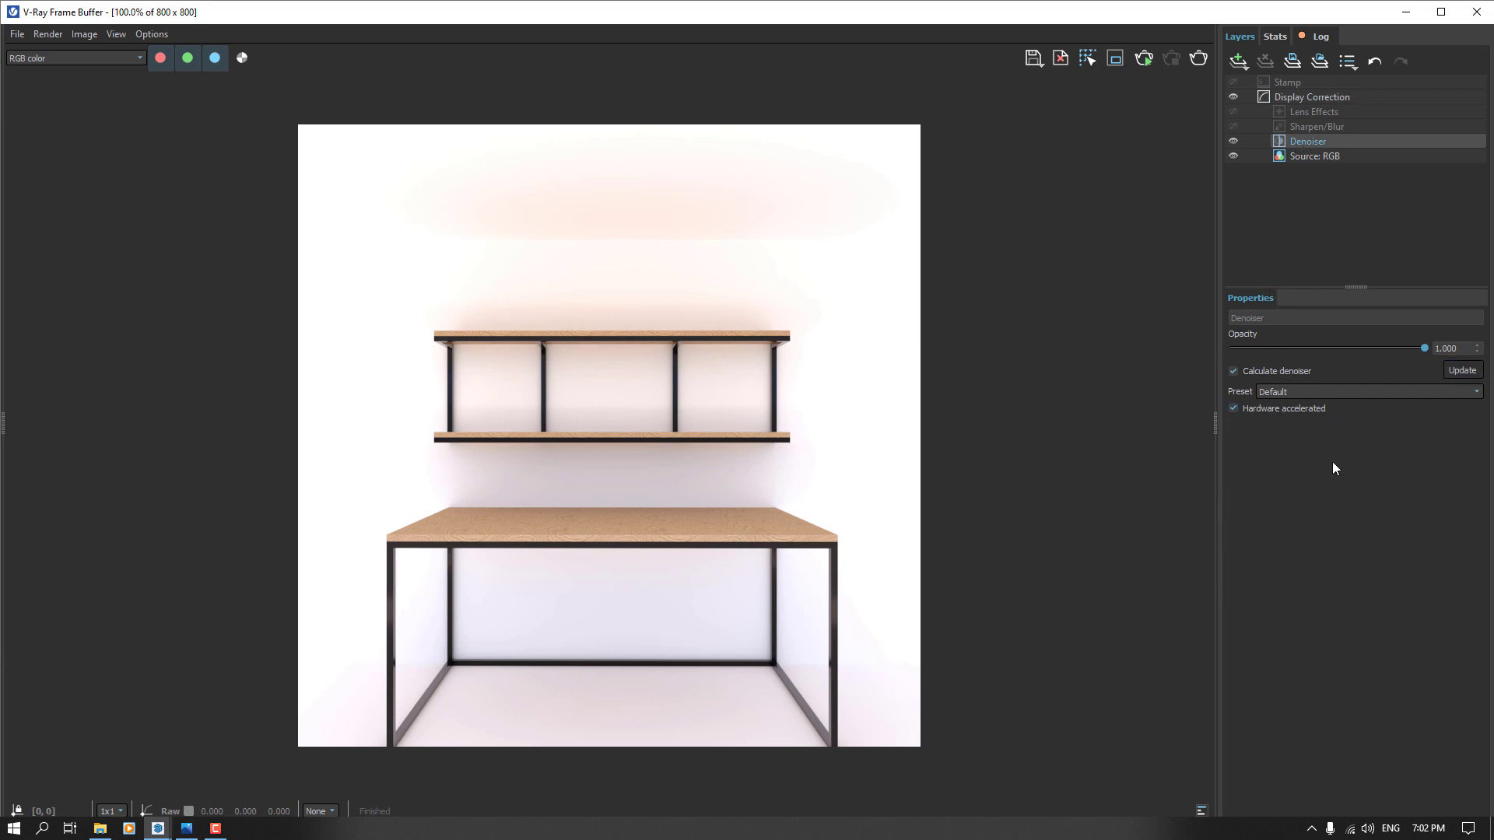
- Add a White Balance correction layer and lower its temperature to 5500
click(1248, 59)
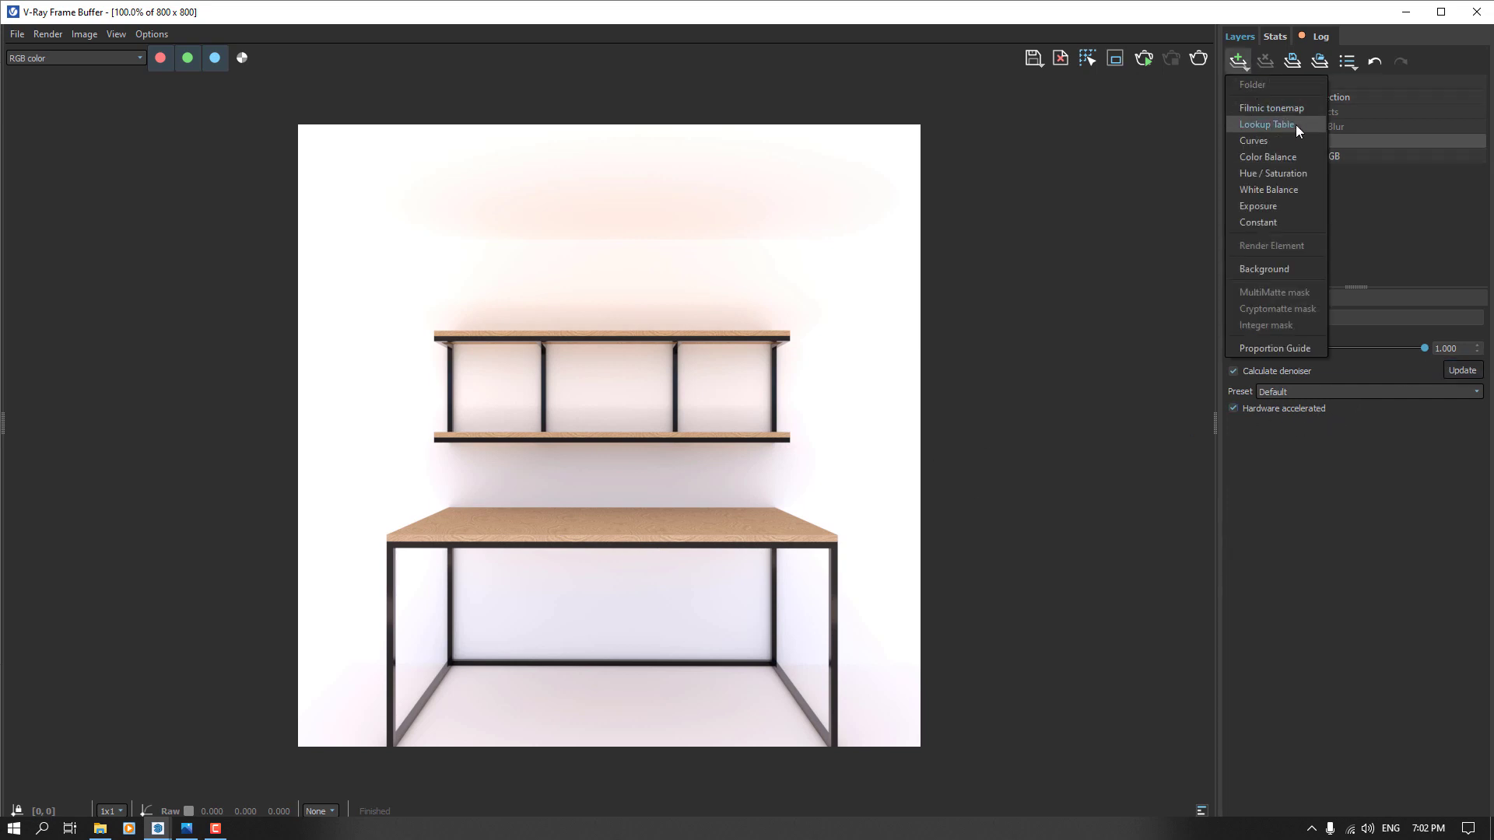
click(1306, 191)
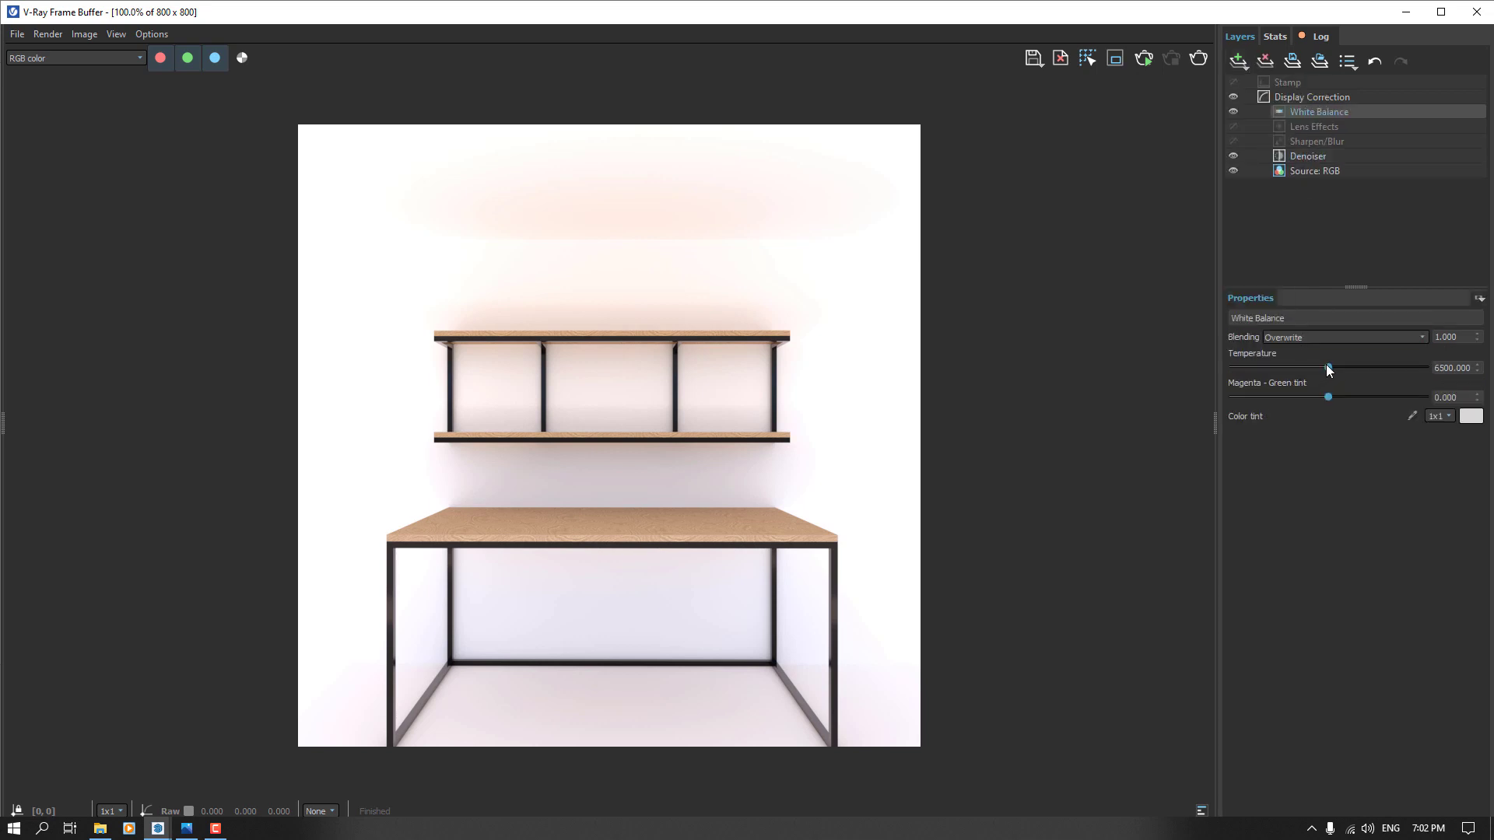
drag(1380, 367, 1300, 375)
drag(1469, 368, 1439, 368)
- Add an Exposure correction layer and set its exposure to 0.1
click(1238, 61)
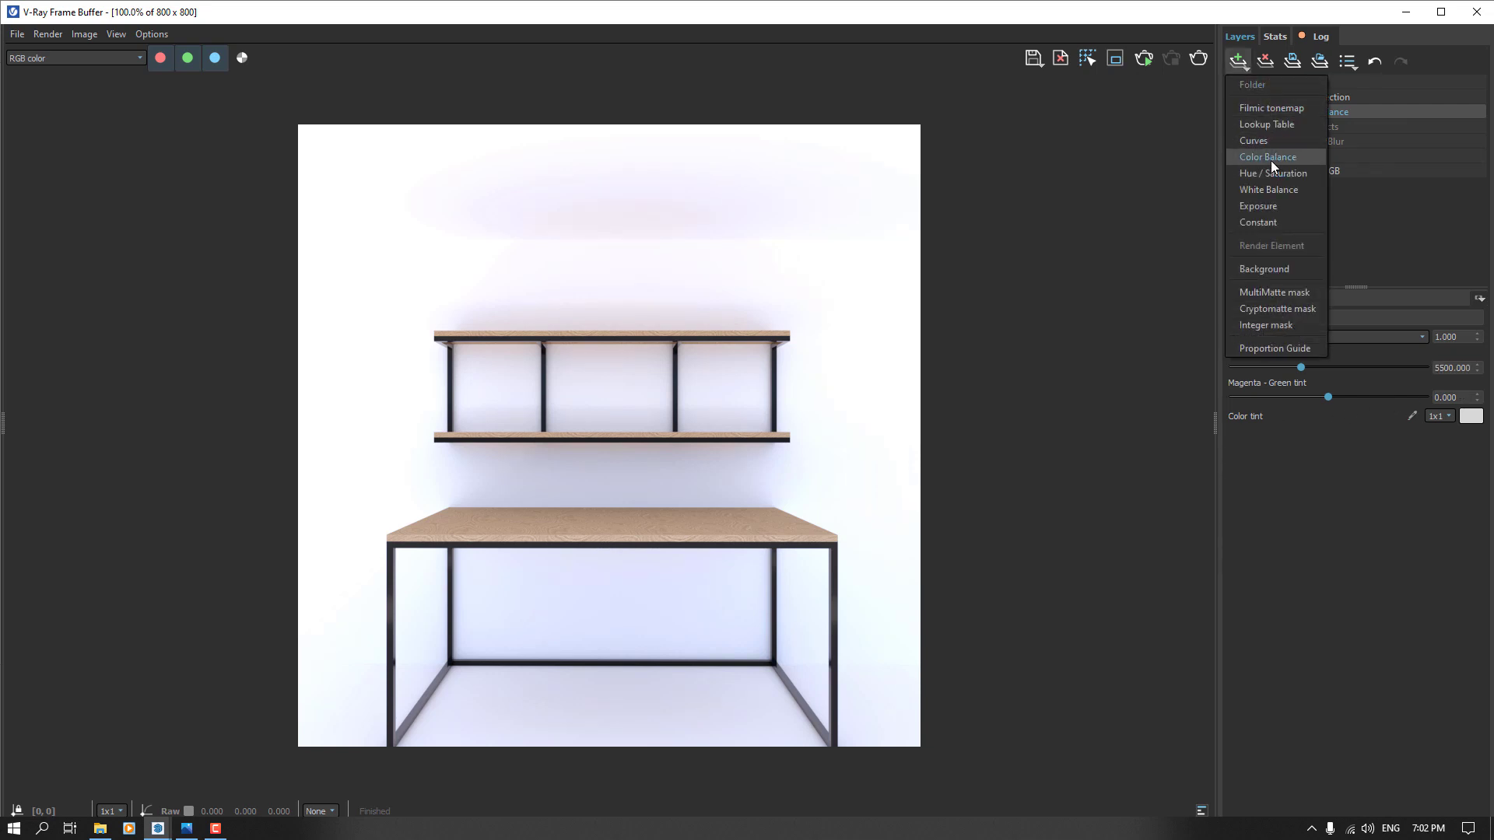
click(1273, 203)
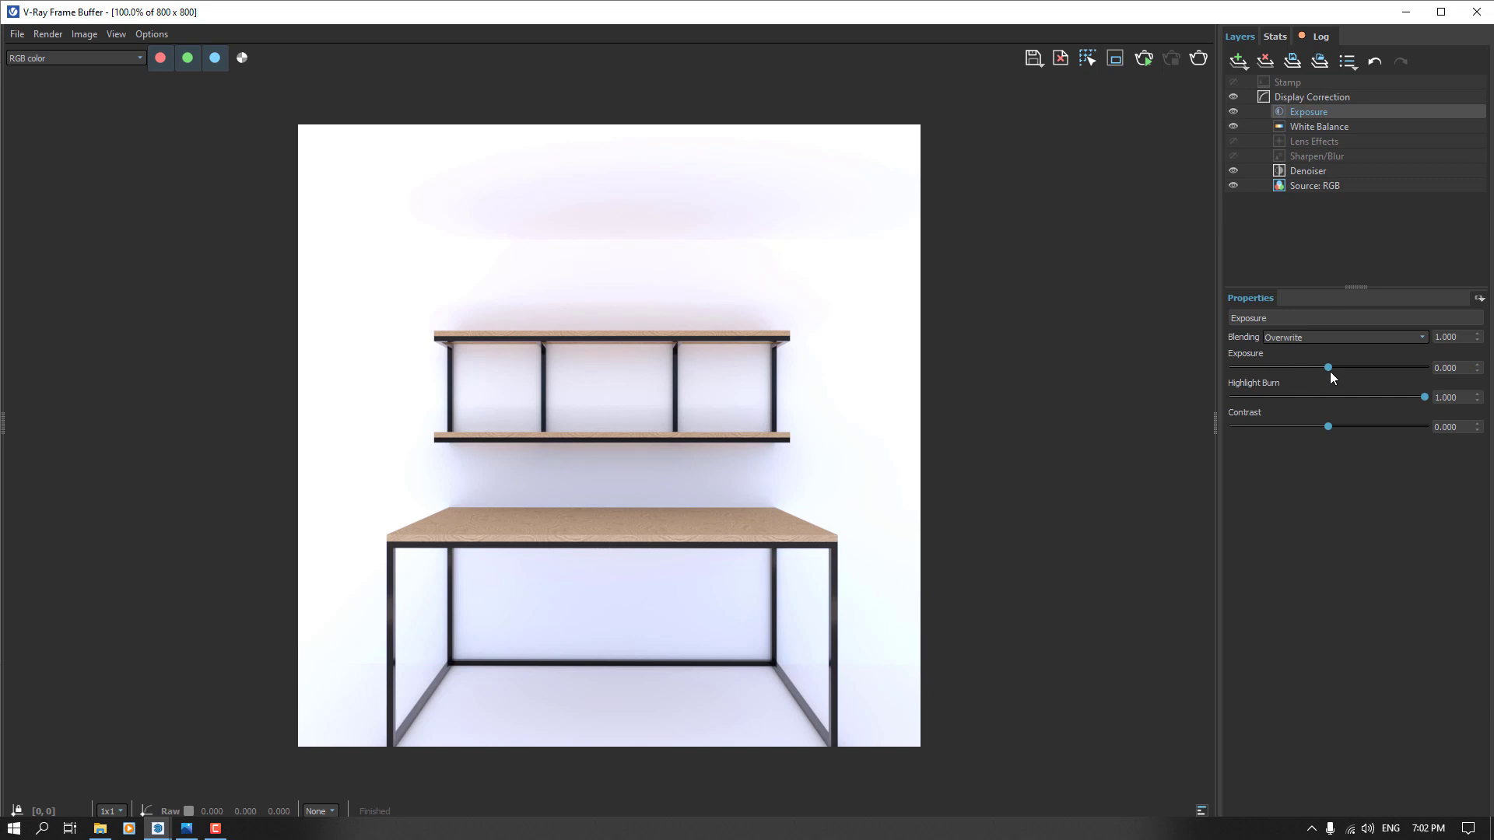
drag(1328, 367, 1339, 368)
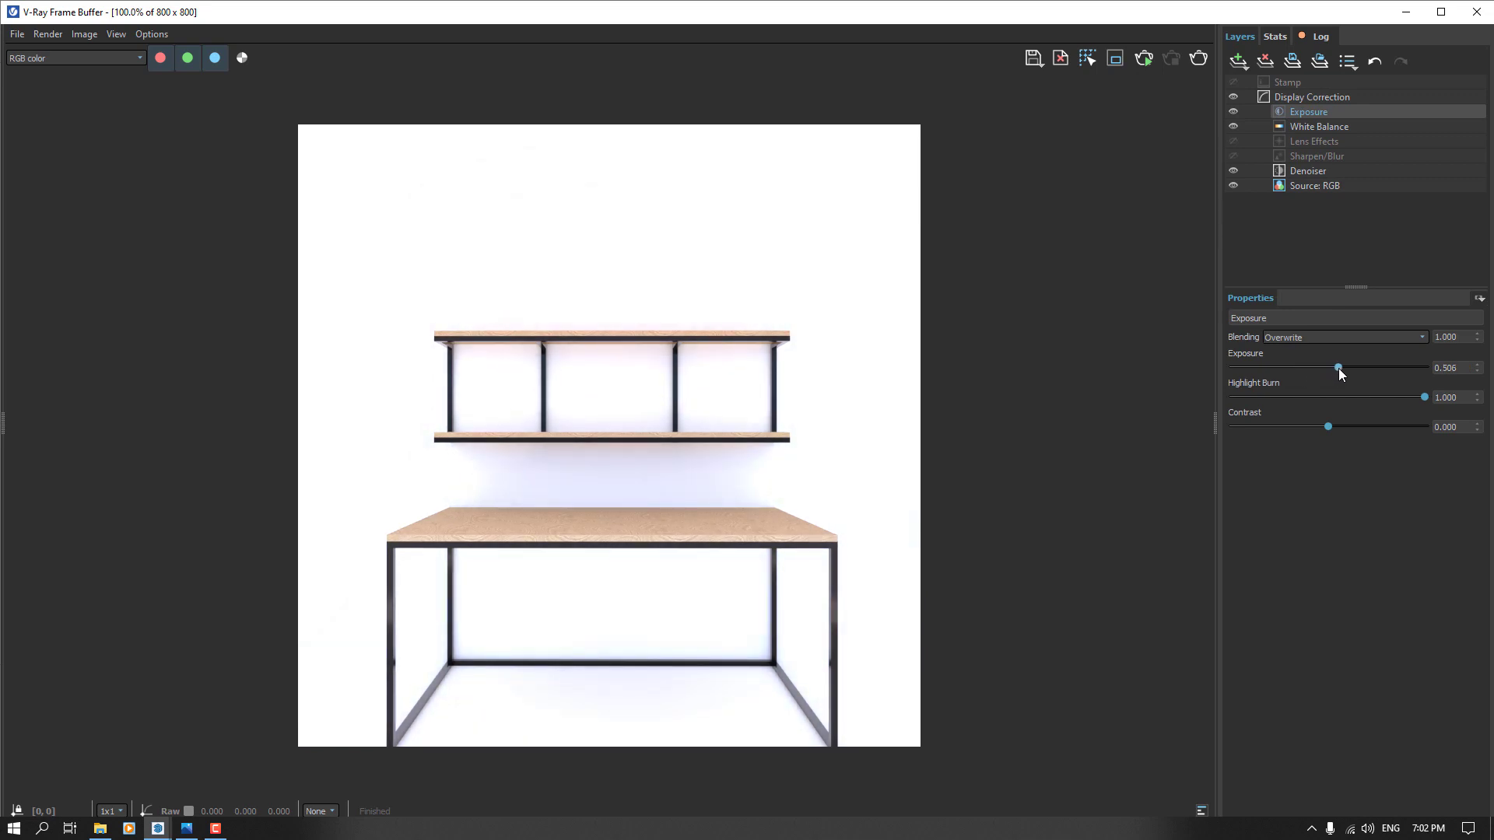
drag(1456, 367, 1375, 368)
text(0.1)
key(Return)
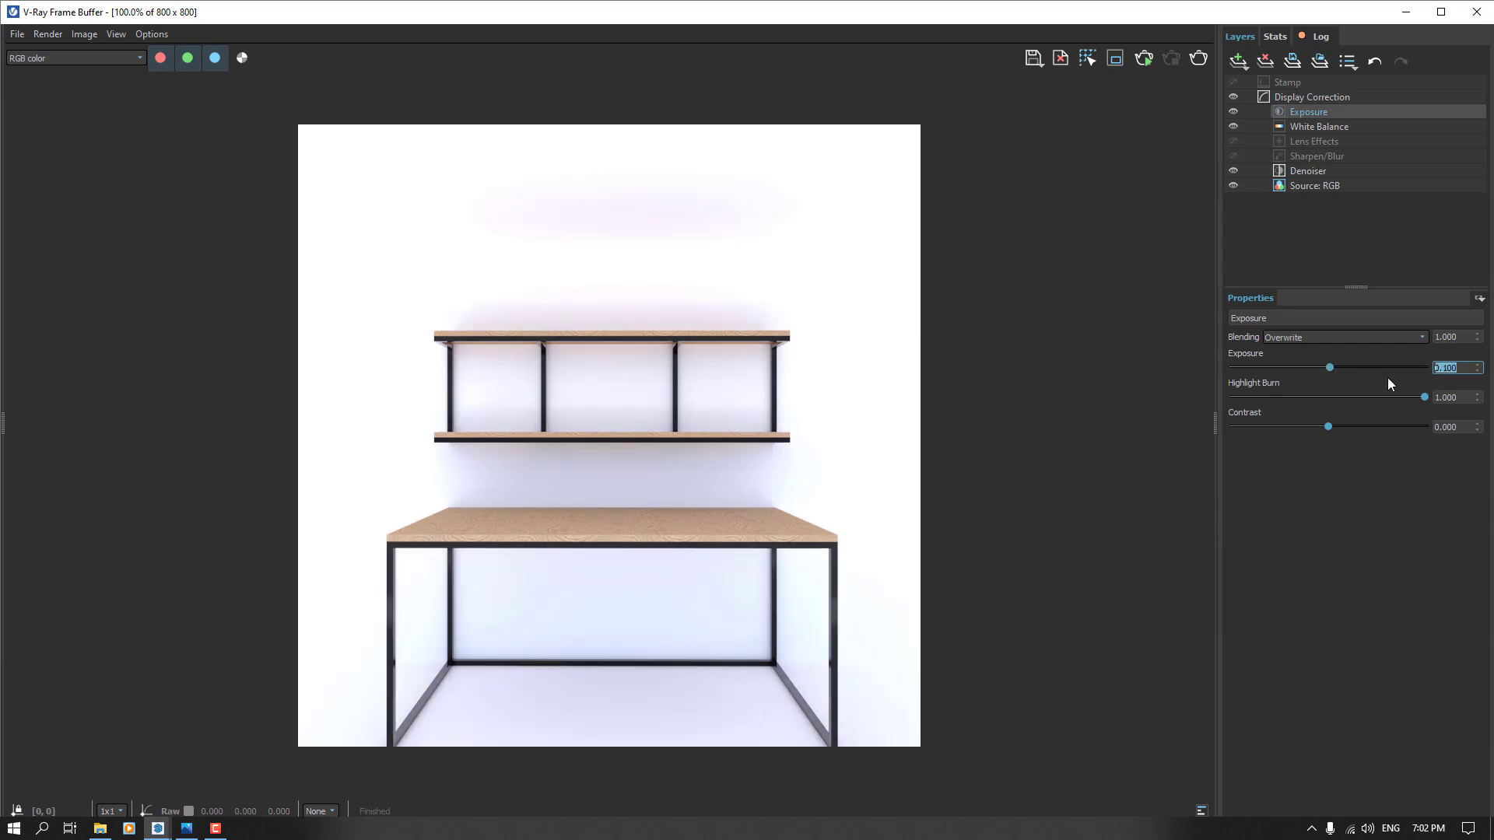
- Set the Exposure layer's highlight burn to 0.8 and its contrast to 0.06
mouse_move(1421, 397)
mouse_down()
mouse_move(1362, 398)
mouse_move(1391, 399)
mouse_up()
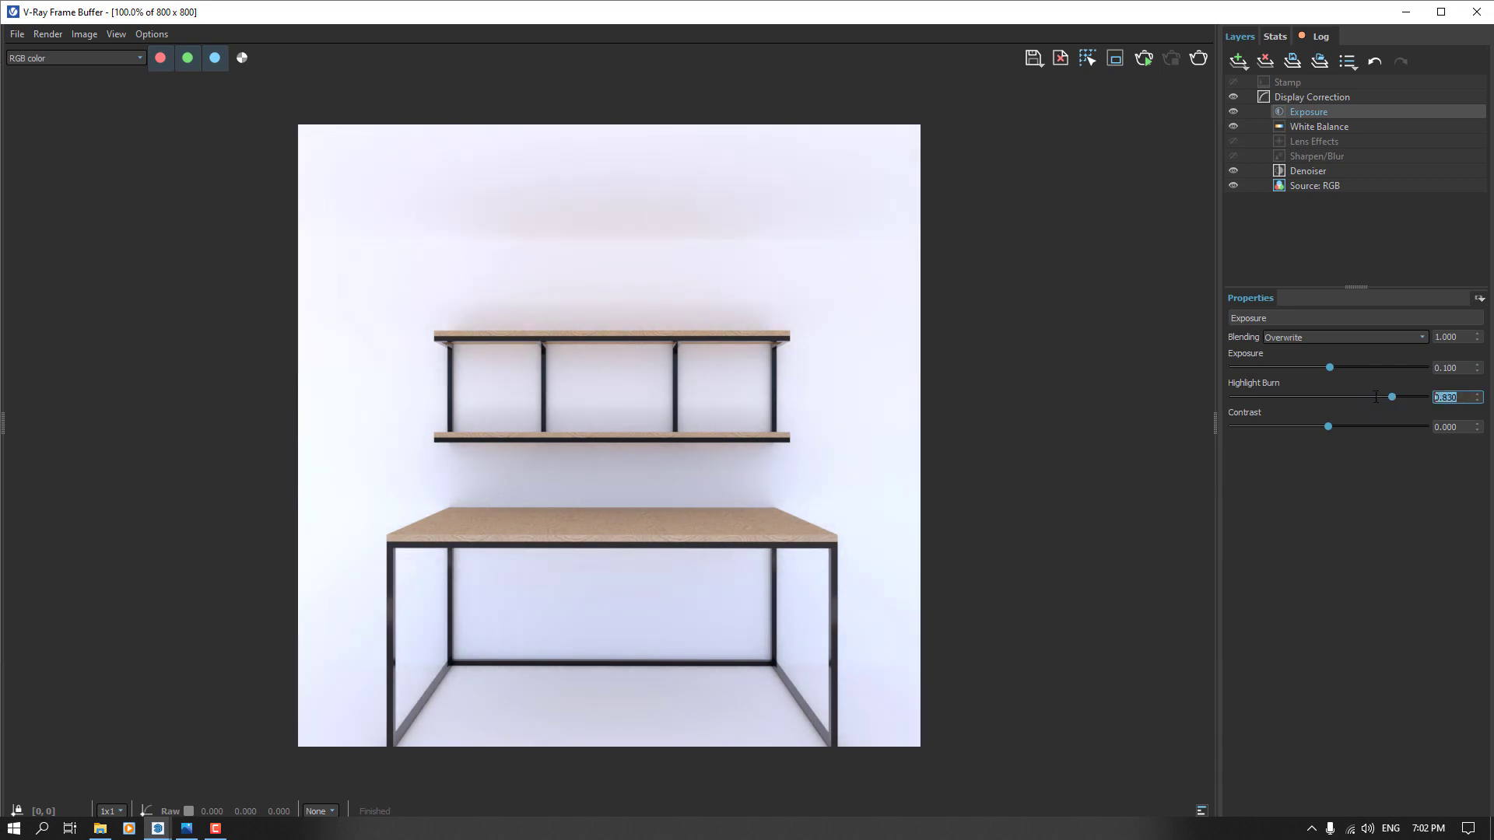
text(0.8)
key(Return)
drag(1329, 427, 1370, 427)
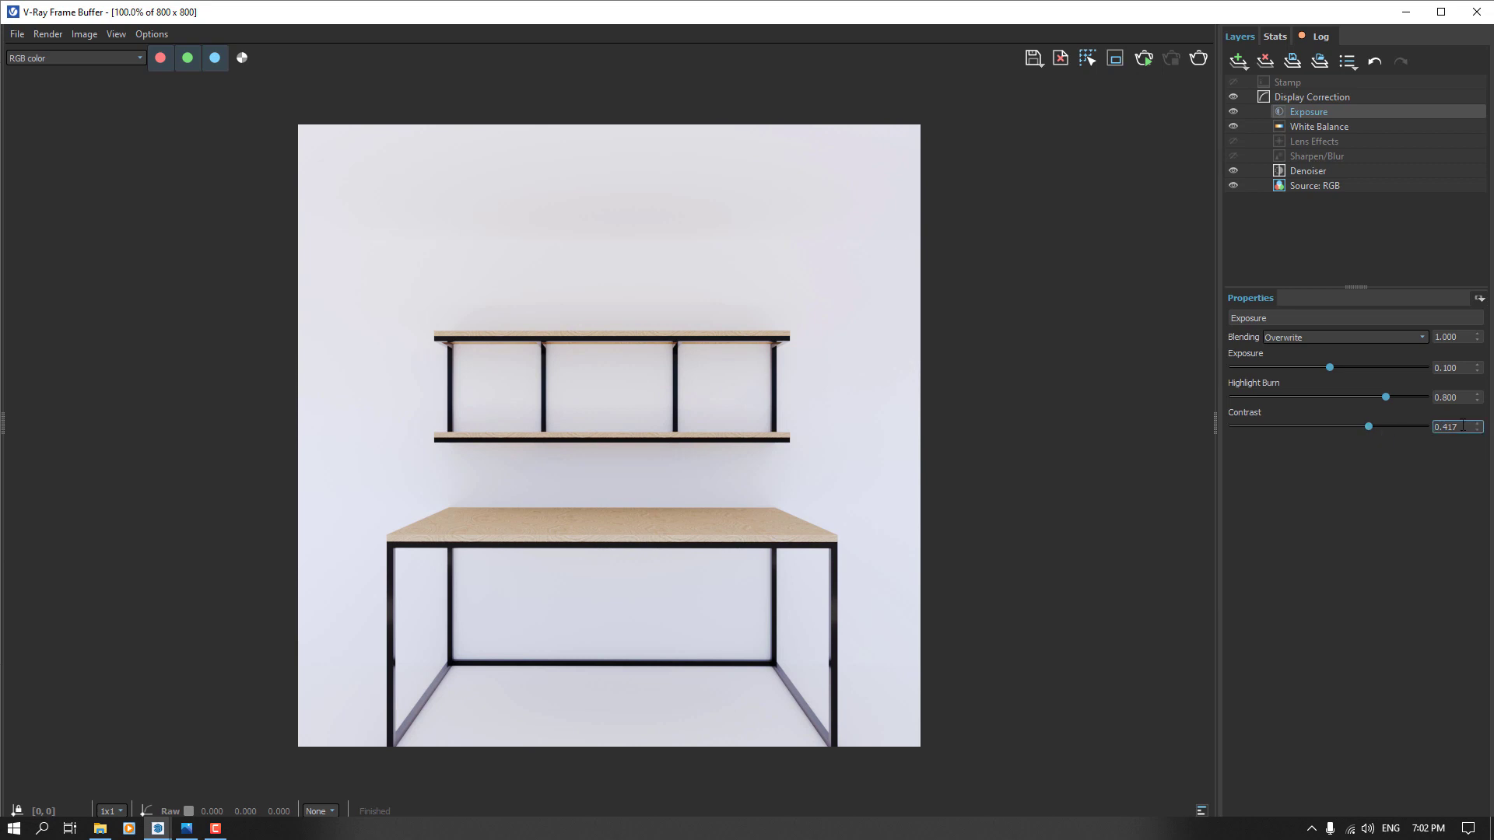
drag(1462, 427, 1316, 426)
text(0.06)
key(Return)
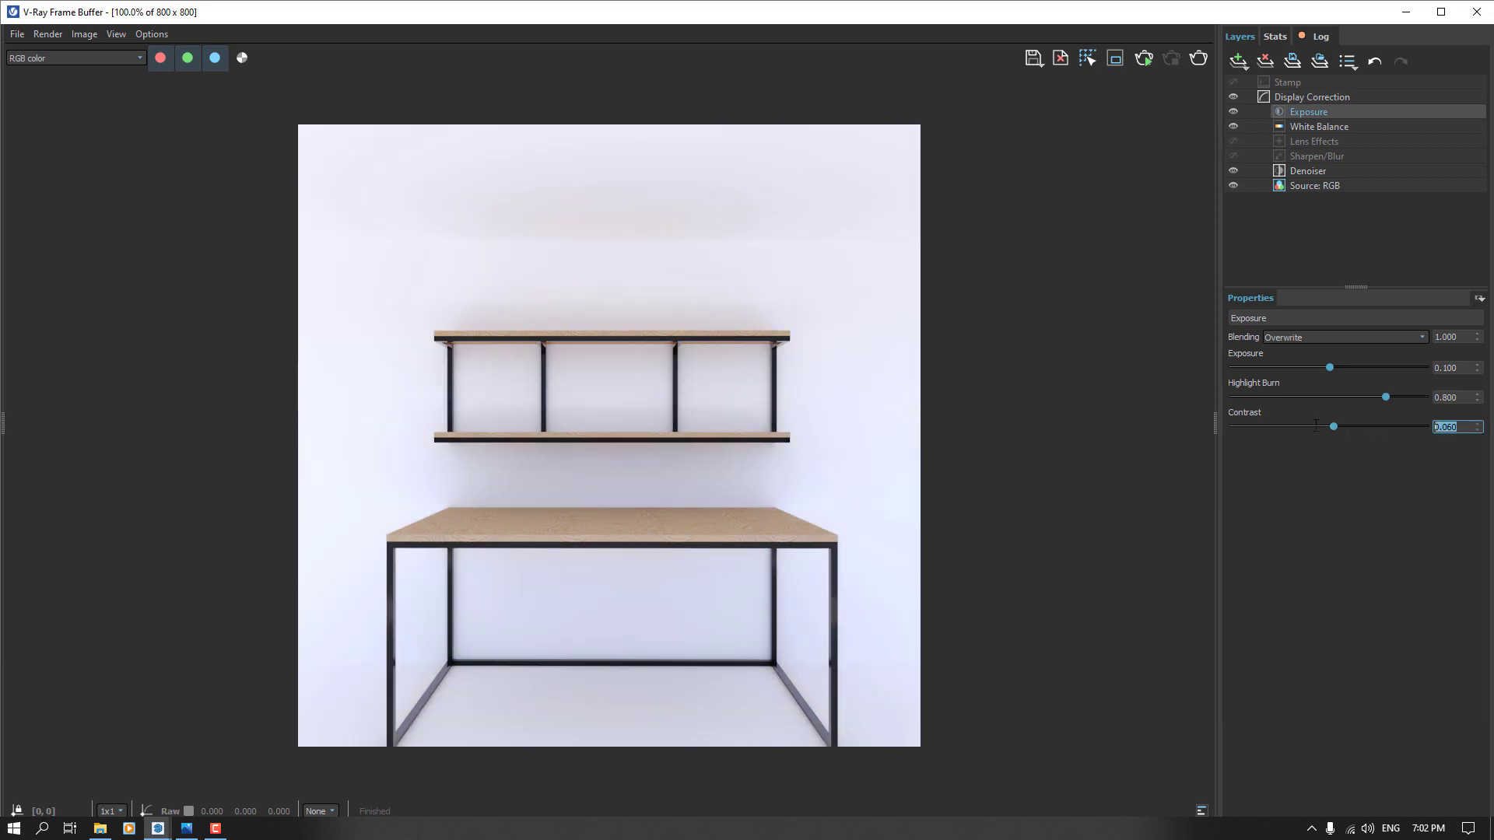
- Add a Hue / Saturation correction layer and set its lightness to 0.006
click(1238, 60)
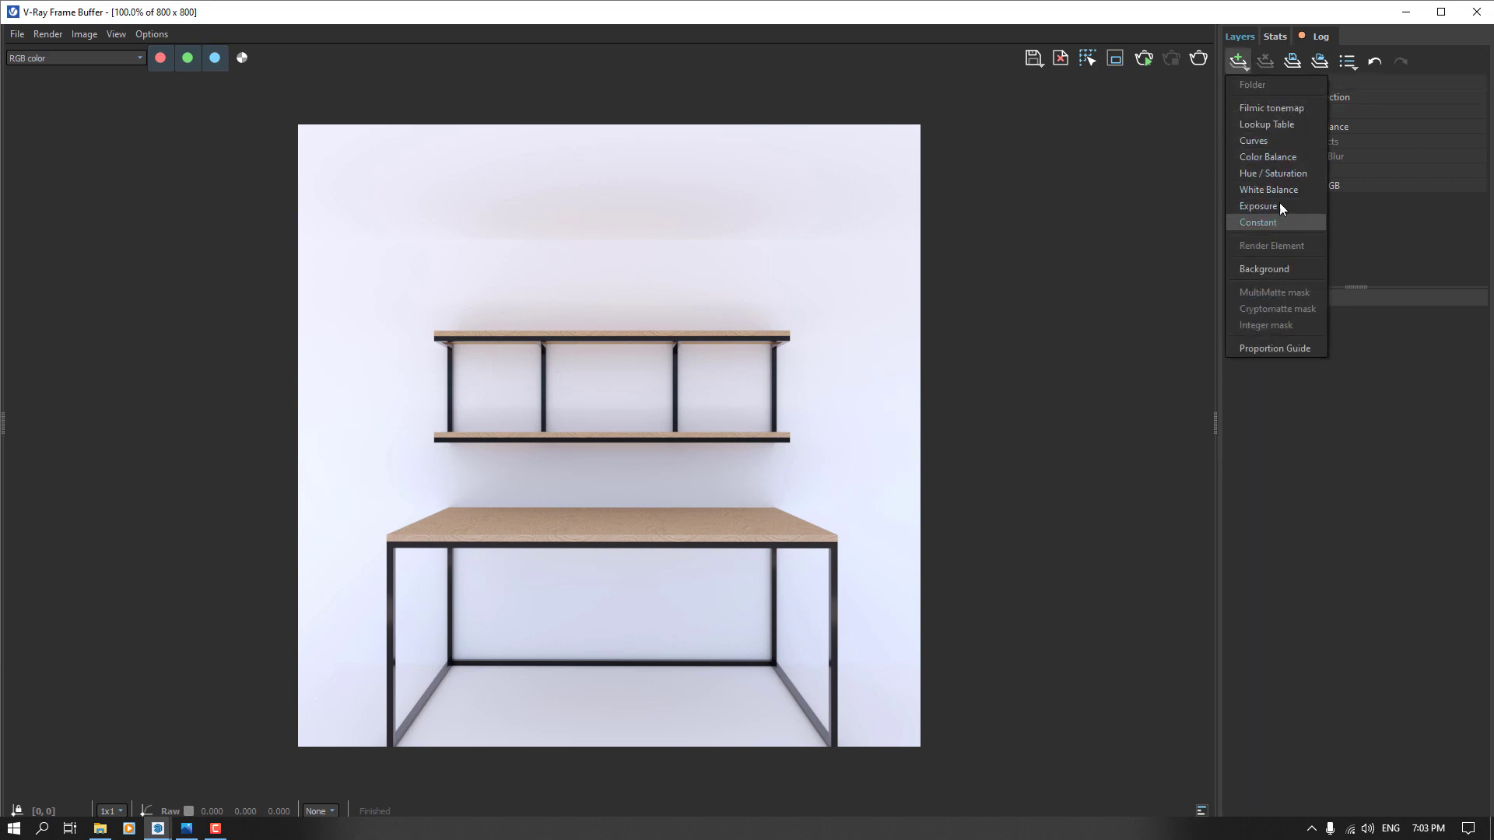
click(1295, 175)
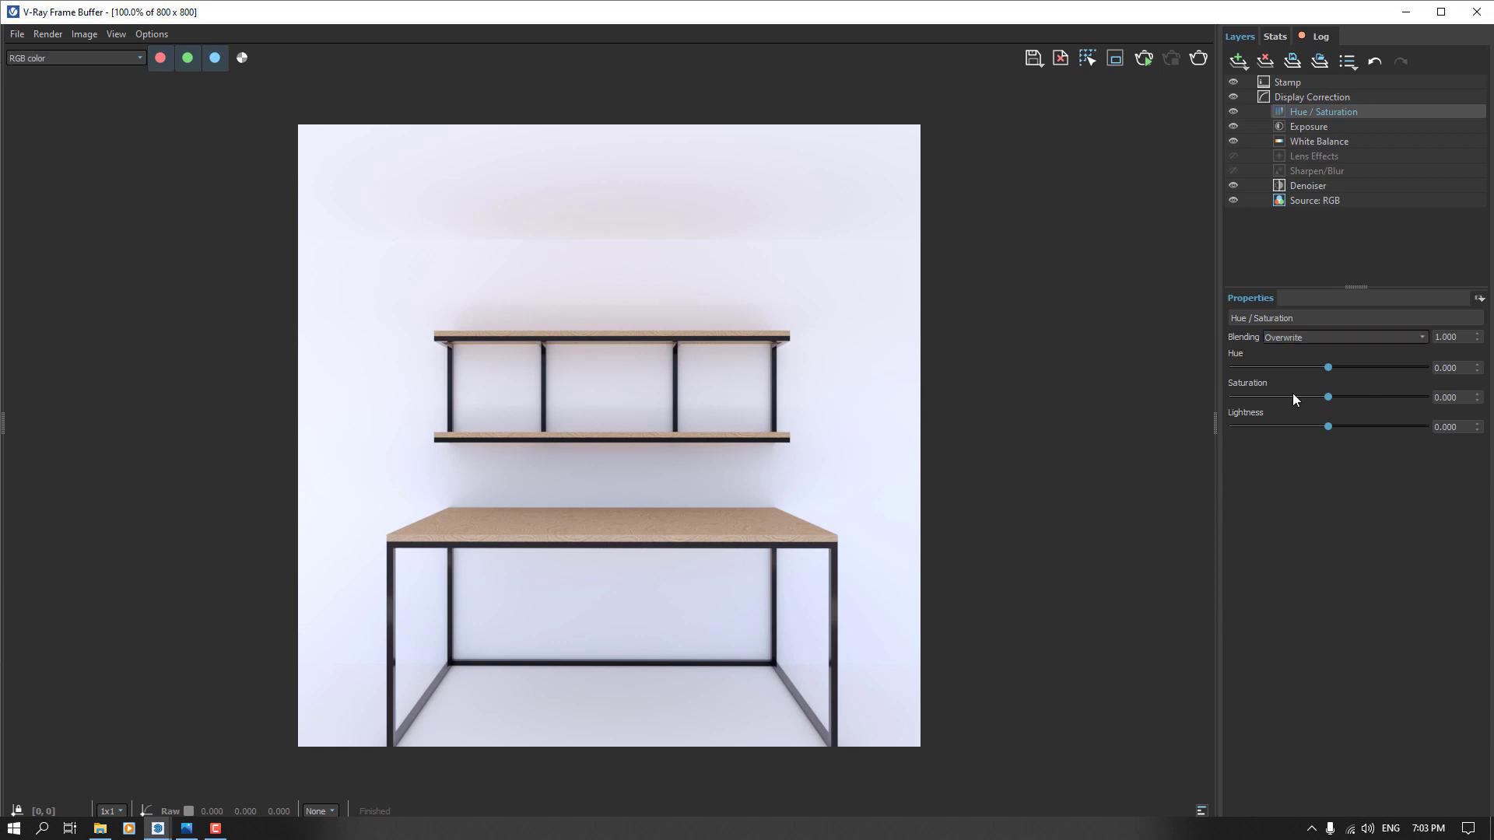
mouse_move(1326, 426)
mouse_down()
mouse_move(1359, 429)
mouse_move(1329, 434)
mouse_up()
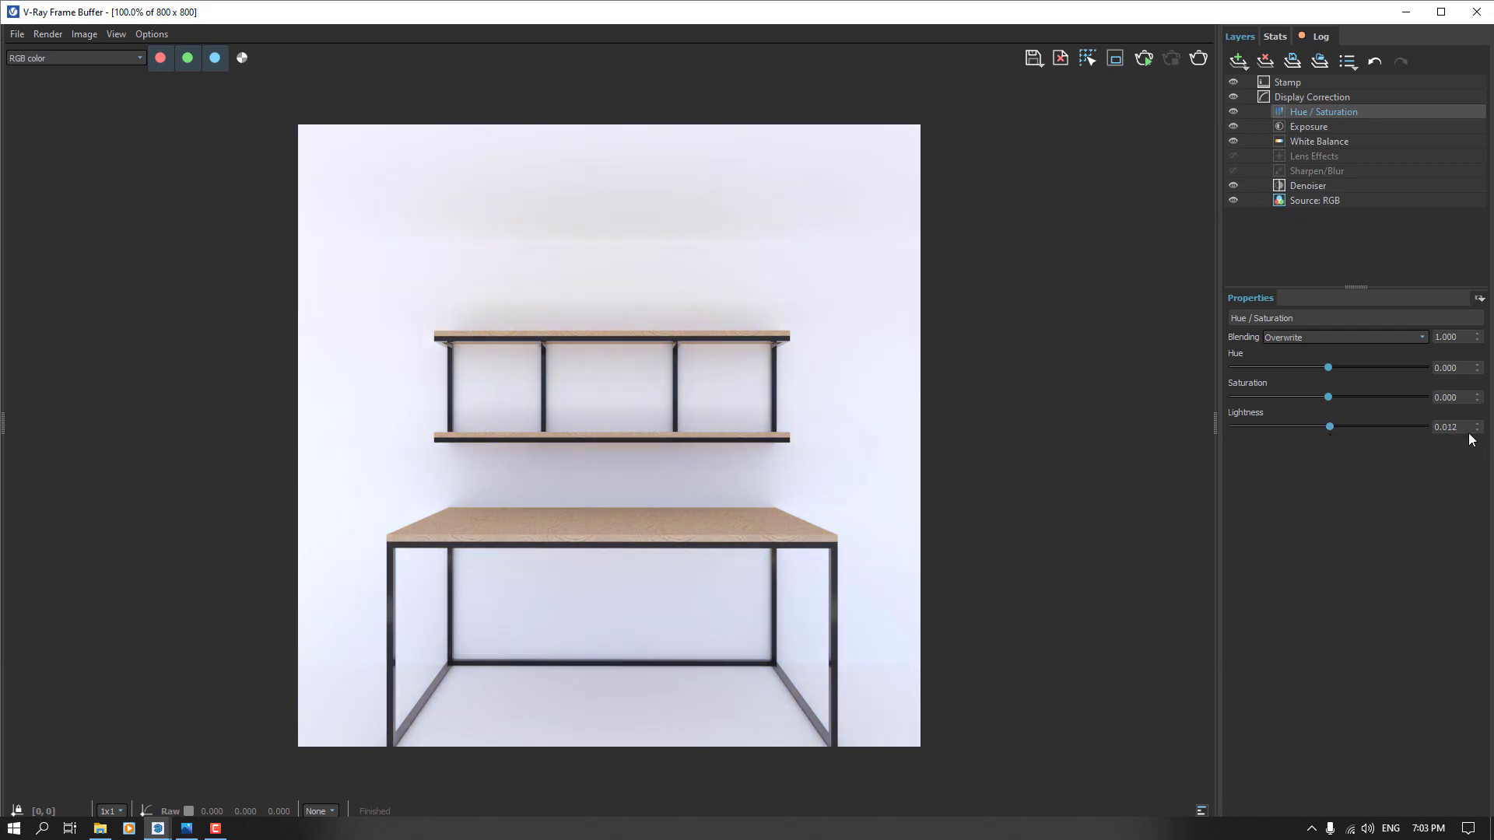
drag(1471, 427, 1346, 430)
text(0.006)
key(Return)
- Raise the Hue / Saturation layer's saturation to 0.38
click(1329, 397)
click(1384, 400)
text(0.38)
key(Return)
click(590, 452)
- Save the corrected render as the PNG file "V-Ray 6 Test" in Documents and close the frame buffer
click(1037, 59)
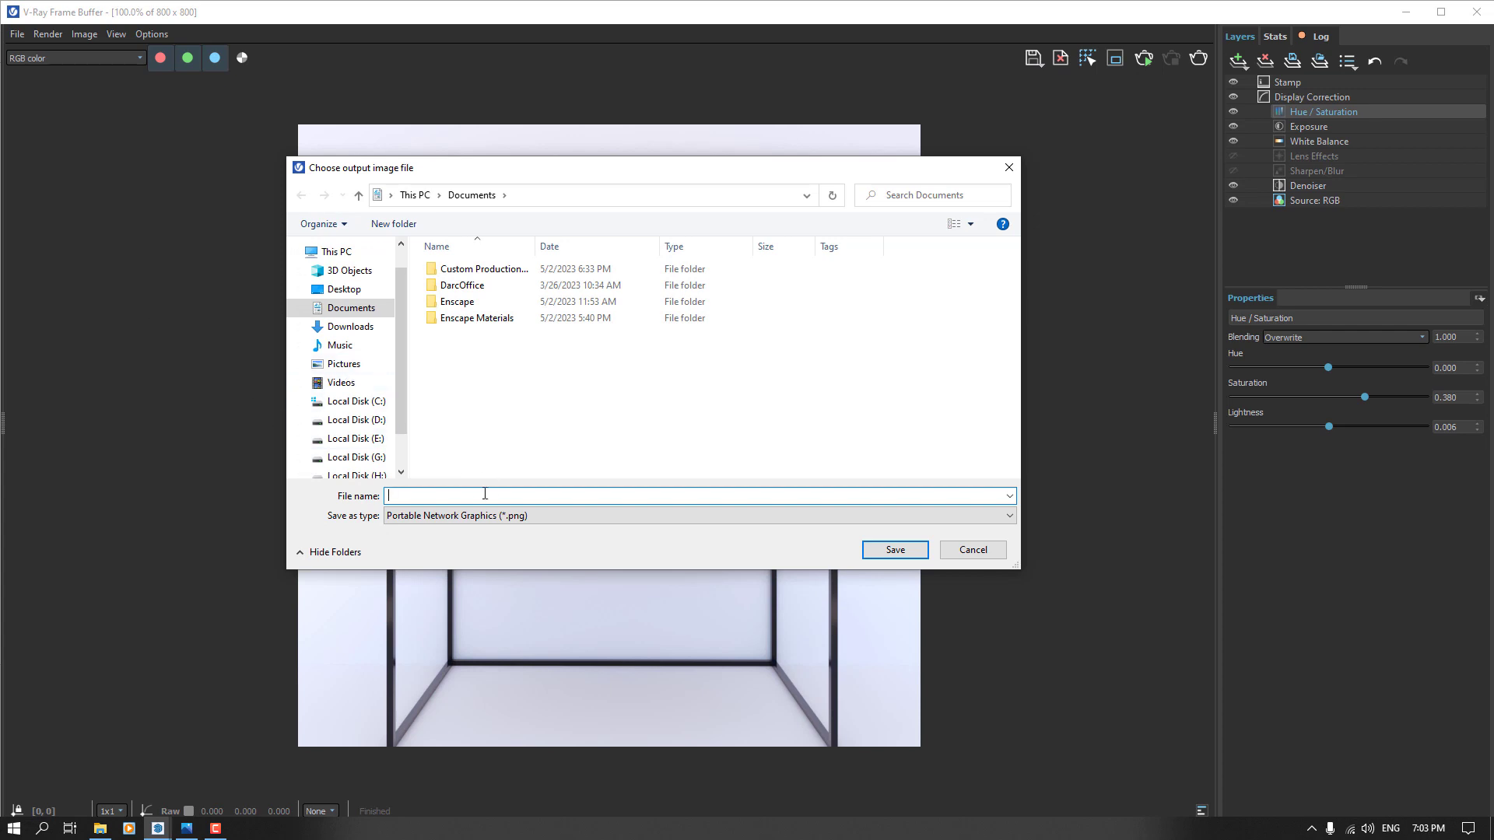
text(V-Ray 6 Test)
click(875, 552)
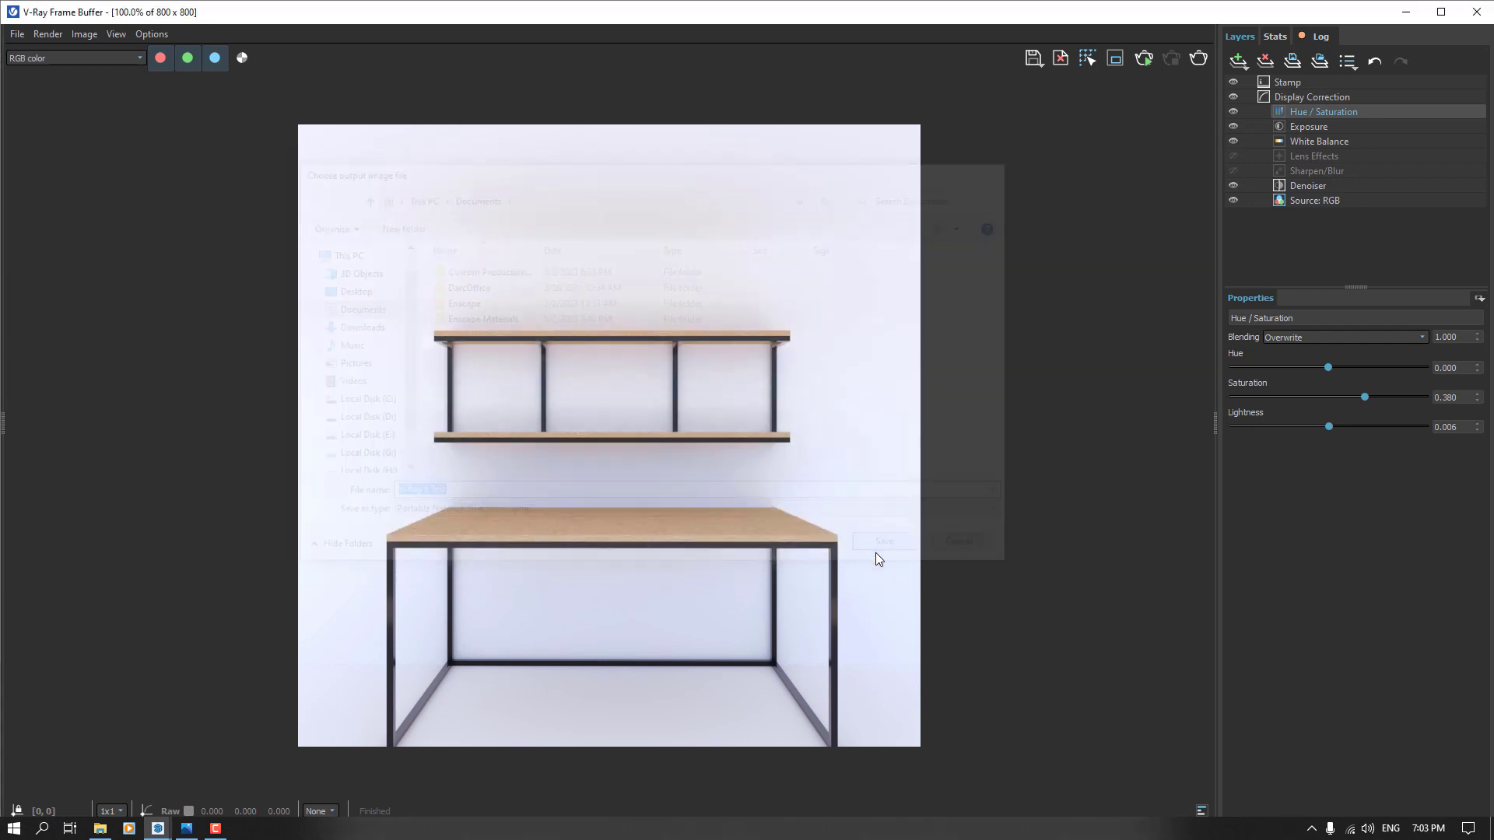
click(1477, 12)
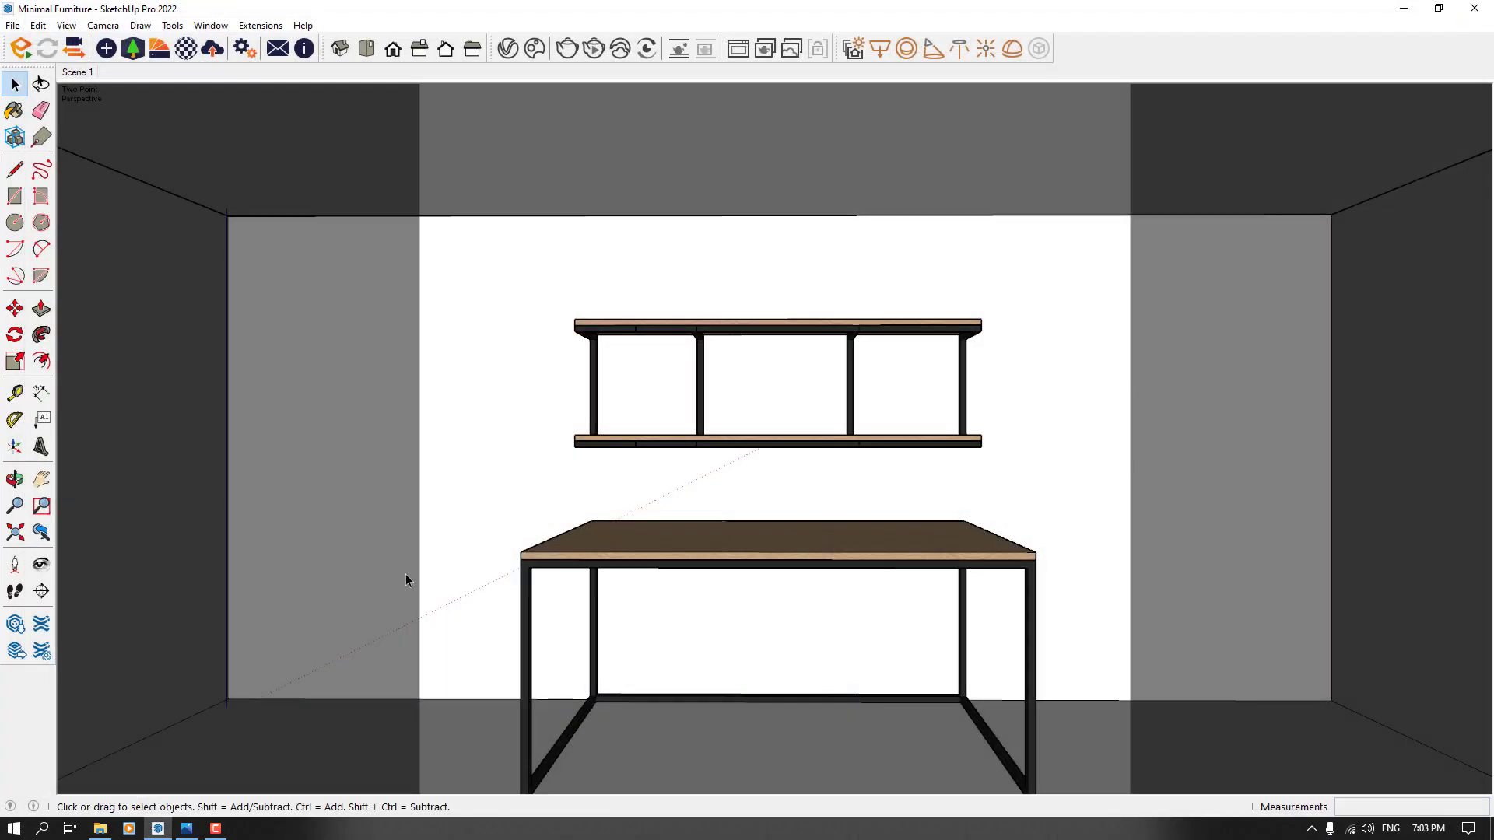
- Bring up the Minimalist-Office-Desk-2 reference photo and open the saved V-Ray 6 Test image from the Documents folder in Photos
mouse_move(190, 827)
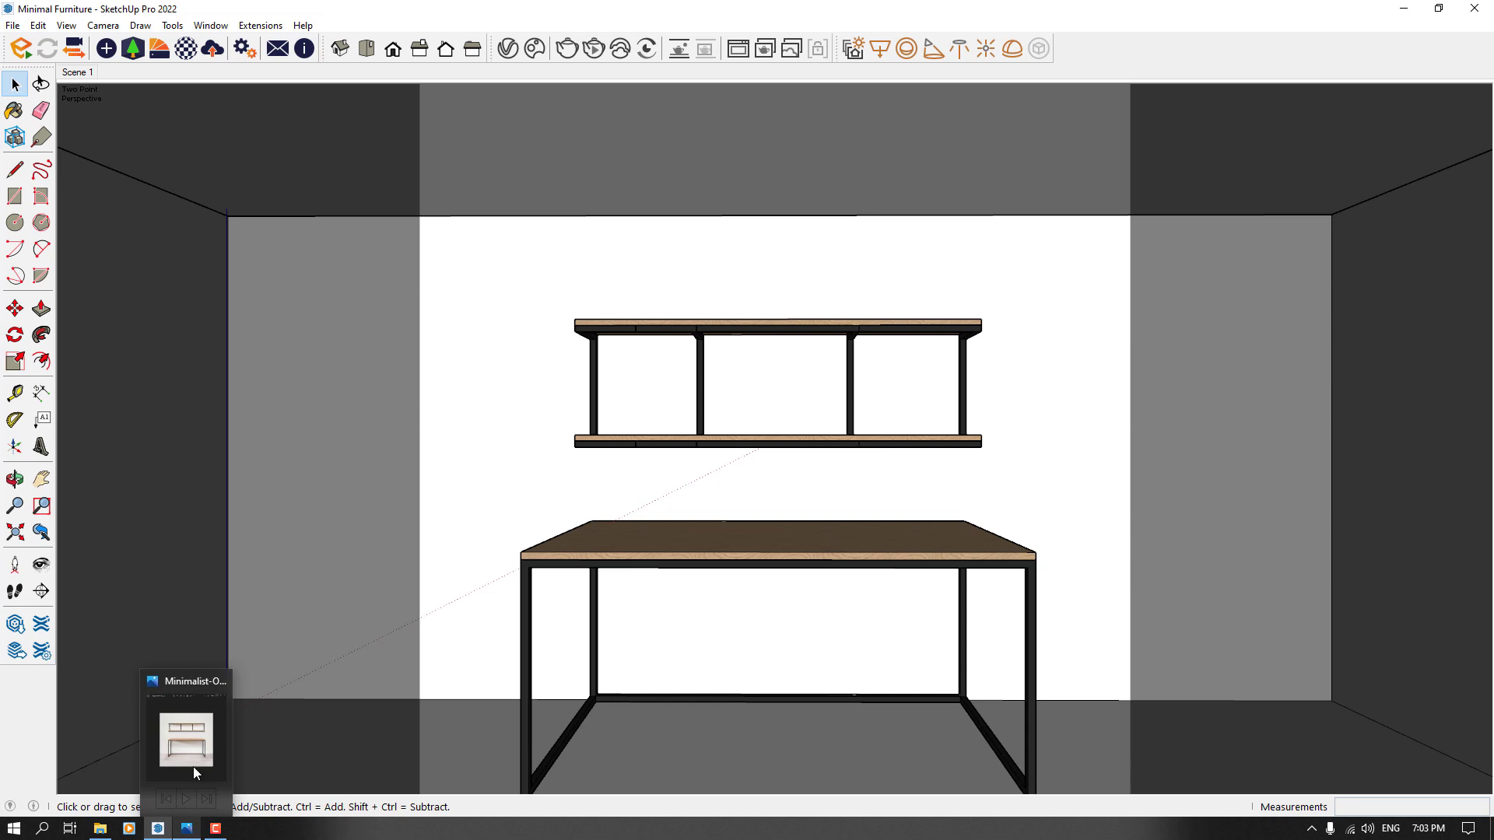
click(180, 735)
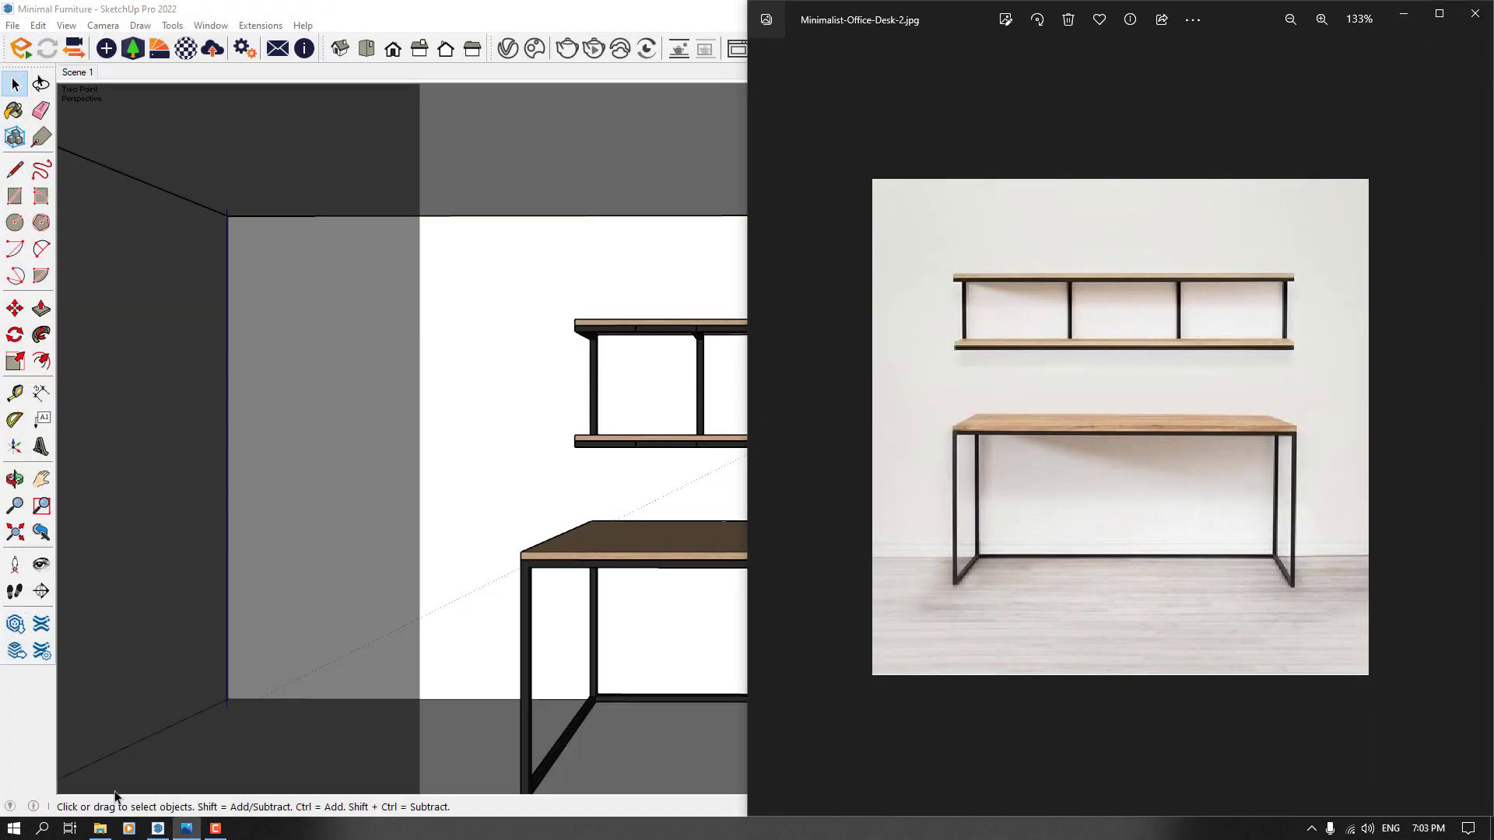
click(99, 828)
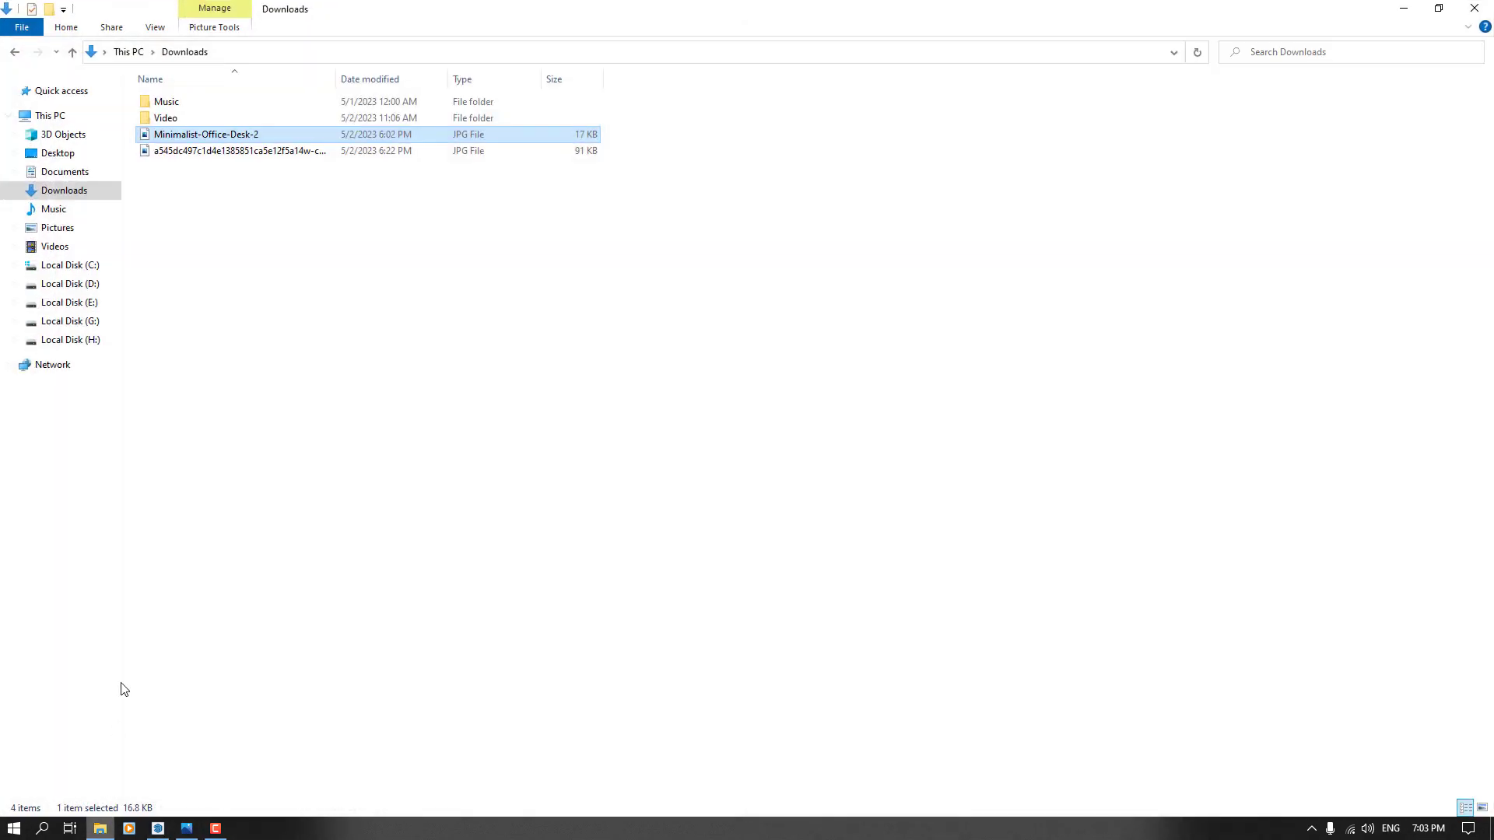
click(65, 179)
double_click(183, 185)
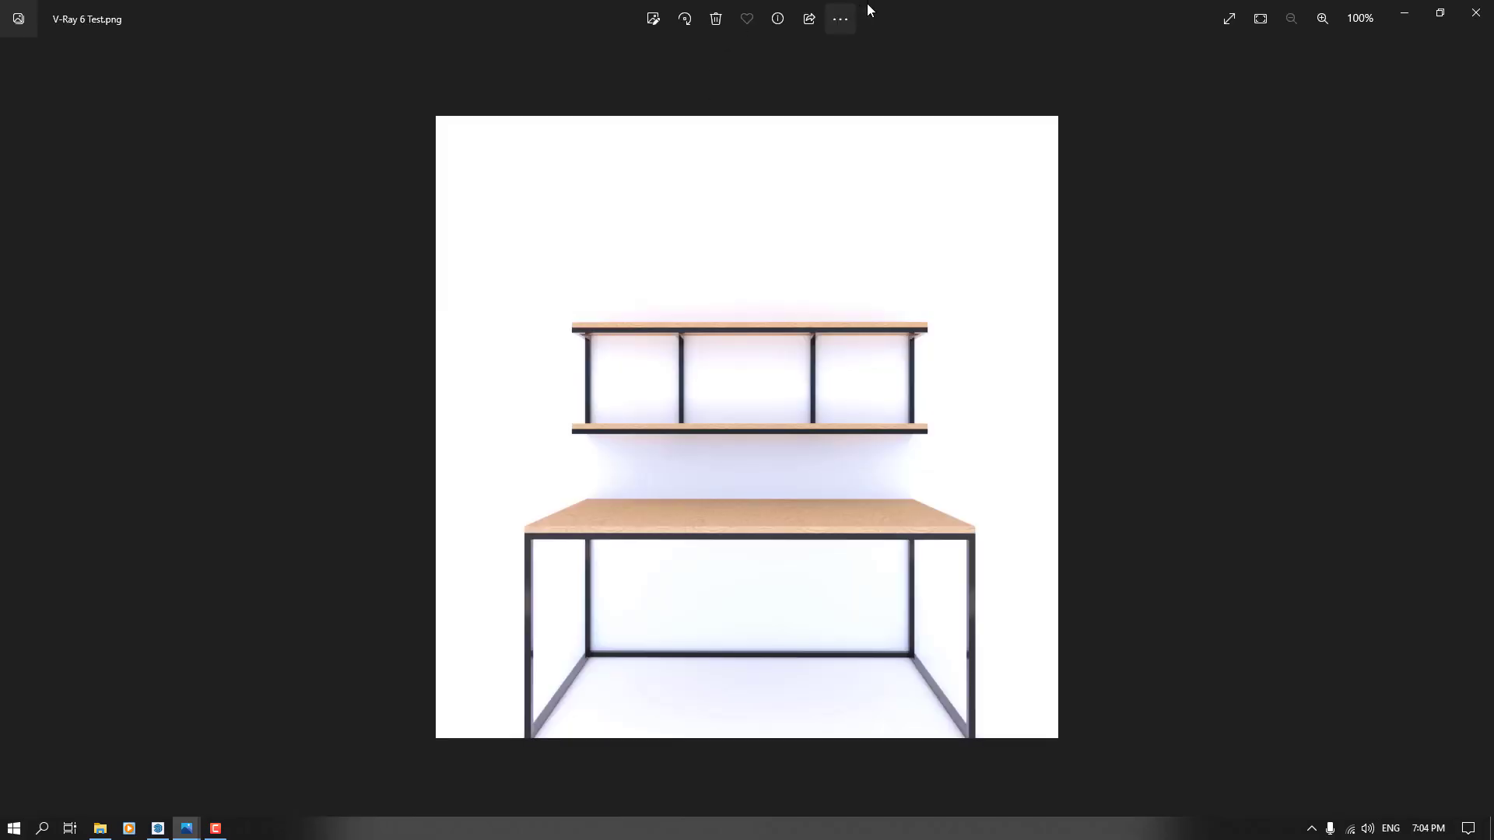
- Arrange the render and the reference photo side by side and enlarge the reference to about 161% for comparison
drag(867, 9, 3, 385)
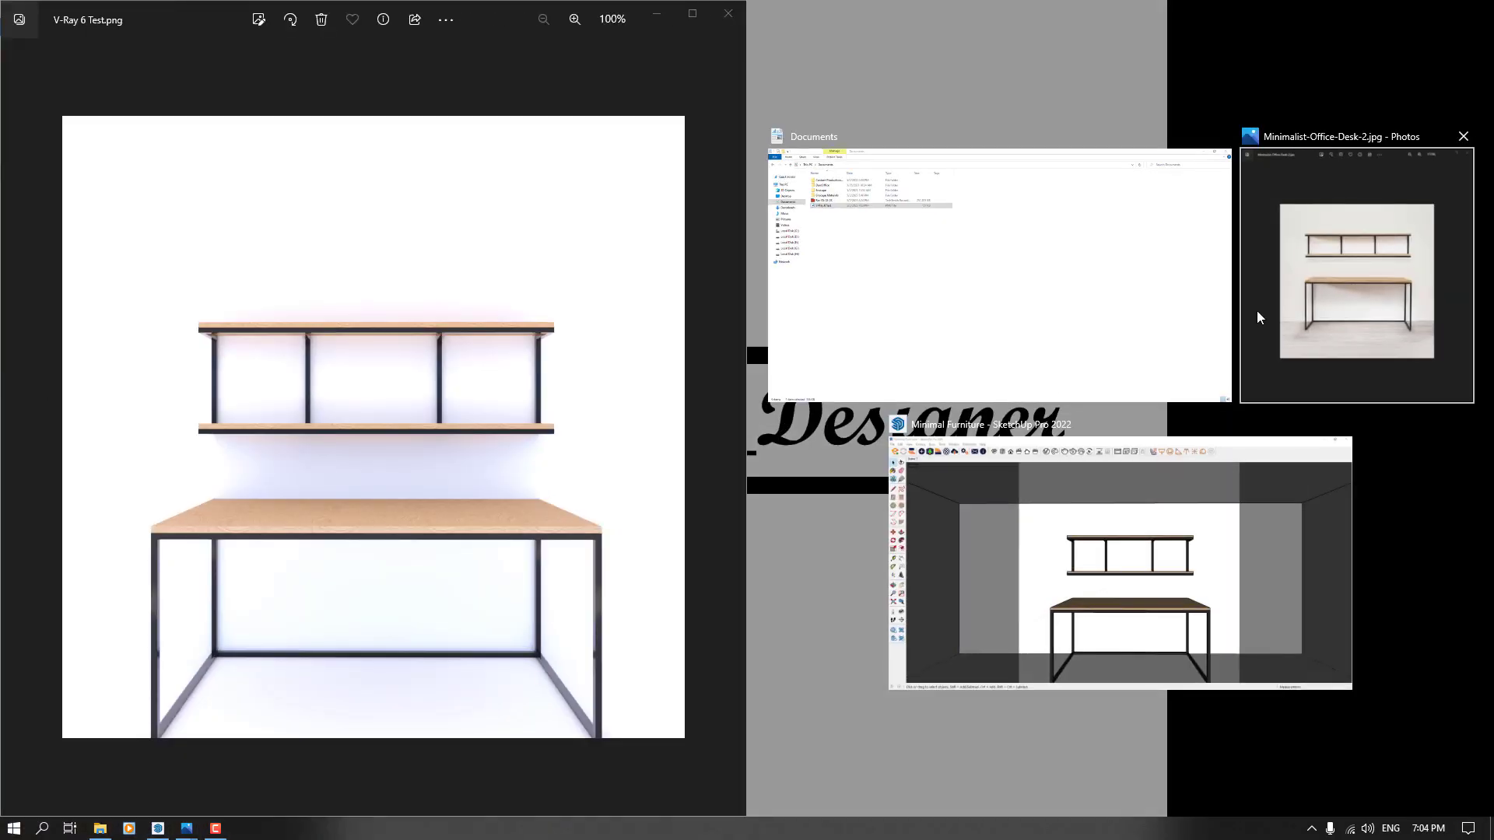
click(1258, 313)
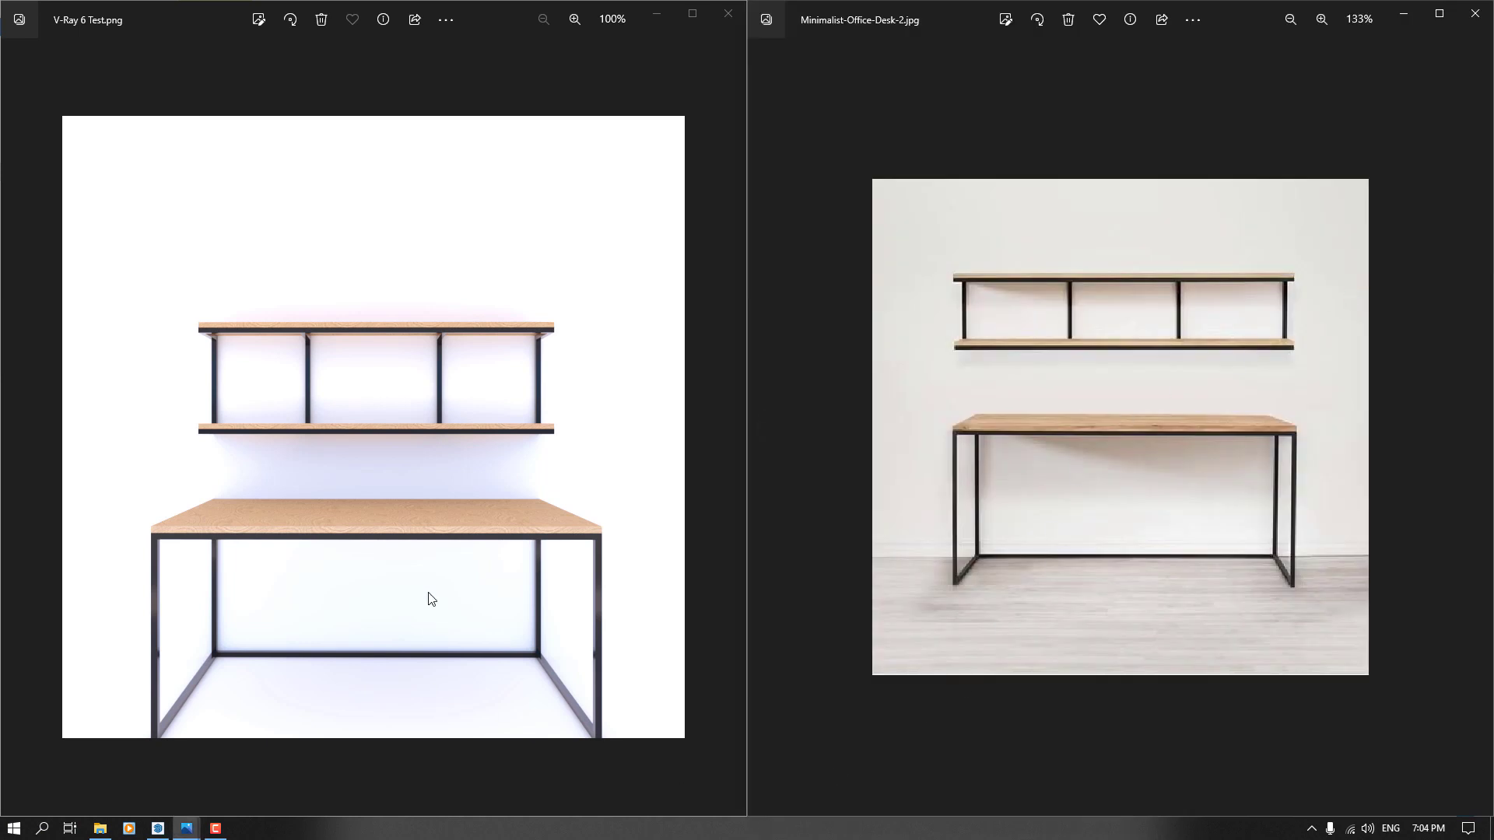
scroll(1084, 493, up, 4)
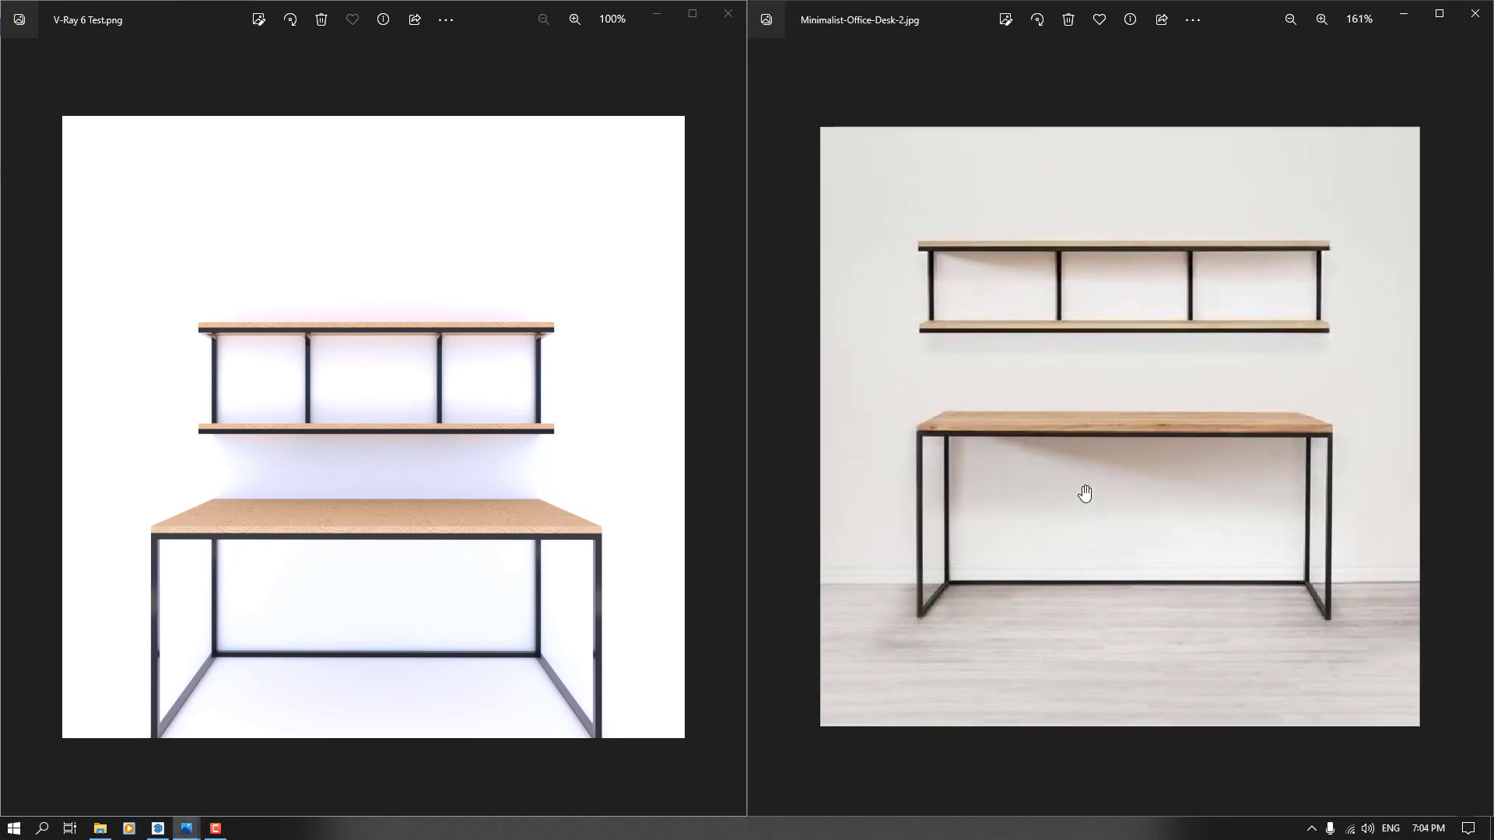